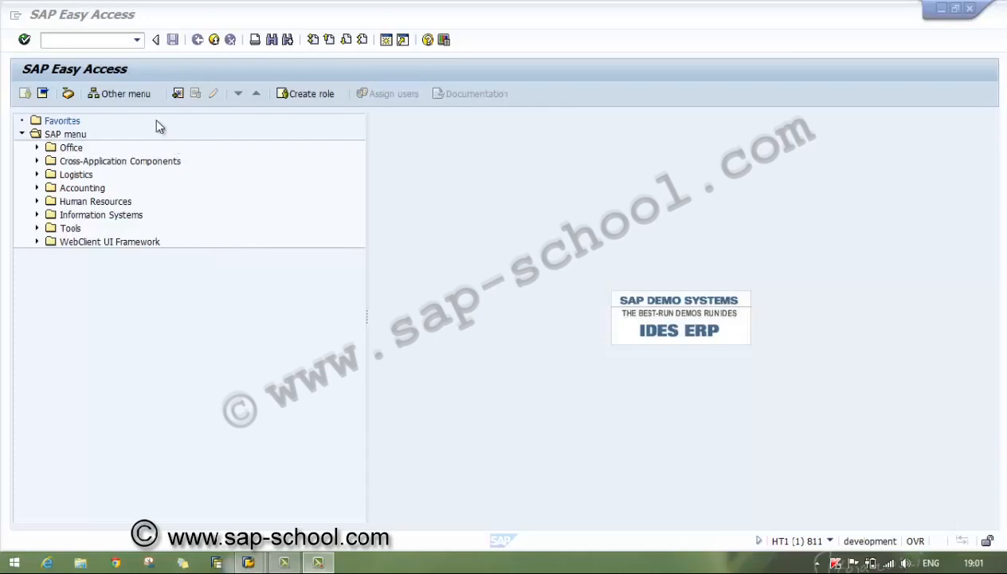
- Open project U3000.1403 from the last processed projects in Project Builder, expand its structure and switch it to change mode
click(110, 39)
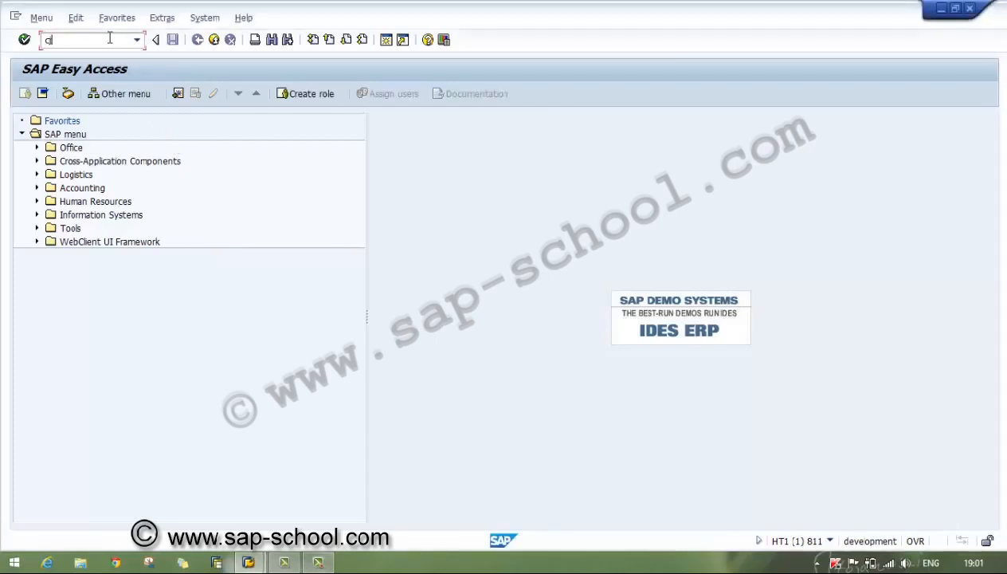
key(Return)
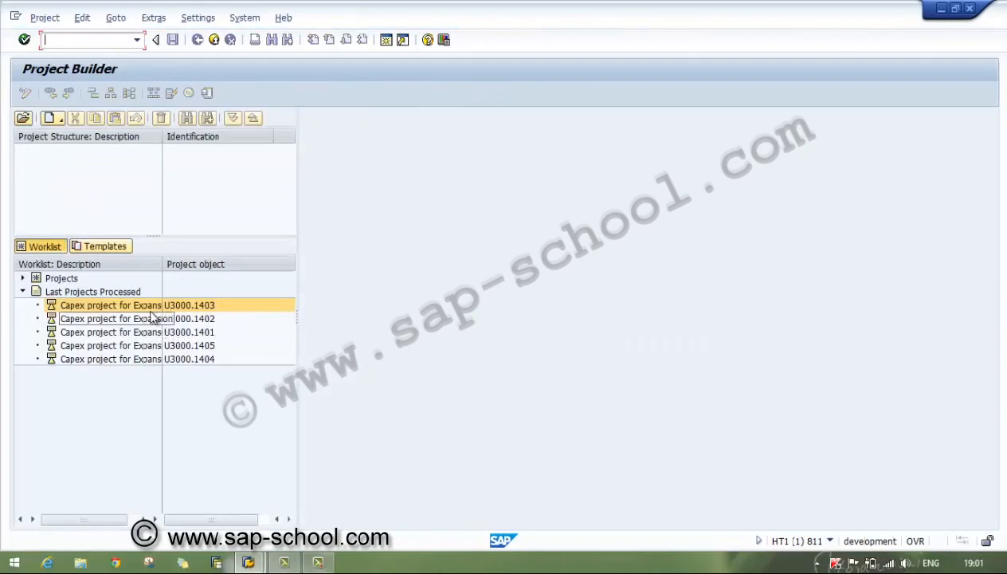
double_click(159, 305)
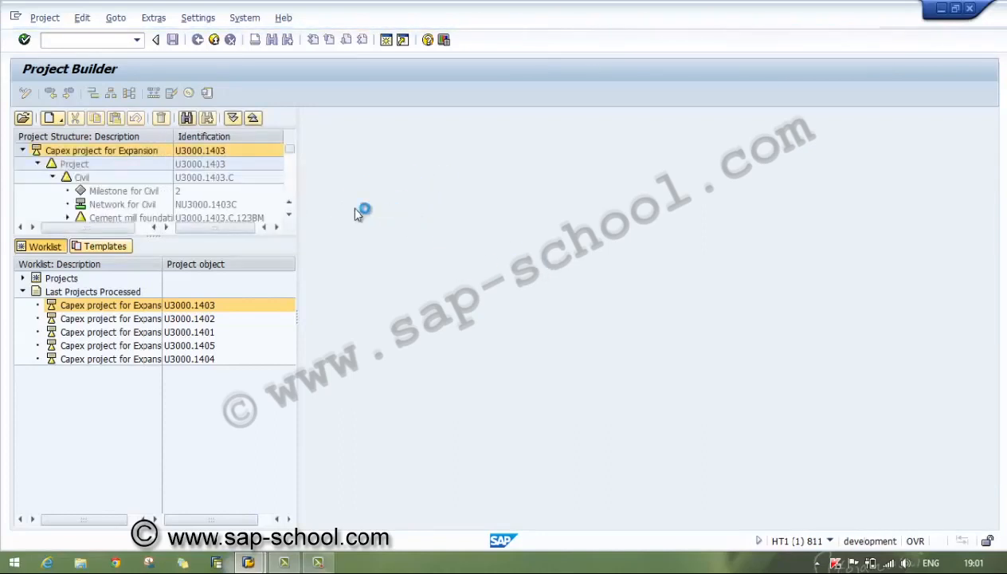
click(233, 118)
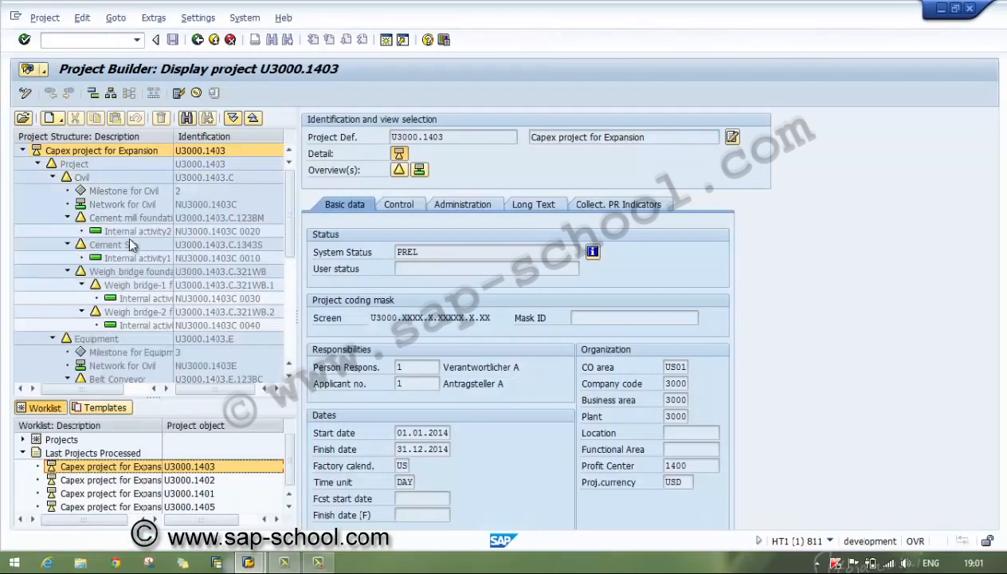
click(26, 94)
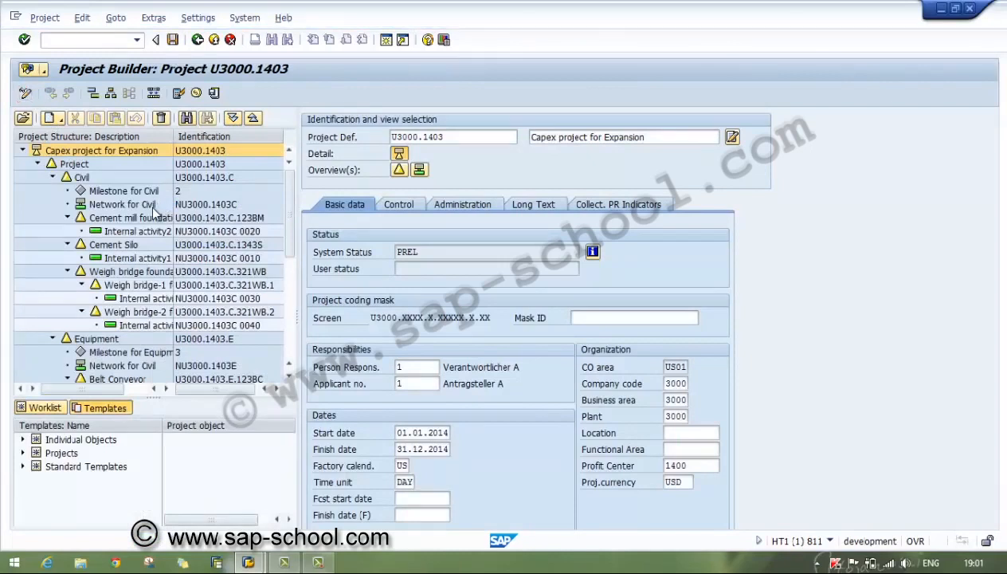
- Compare the scheduling data of networks NU3000.1403C and NU3000.1403E, ending on NU3000.1403C
click(155, 206)
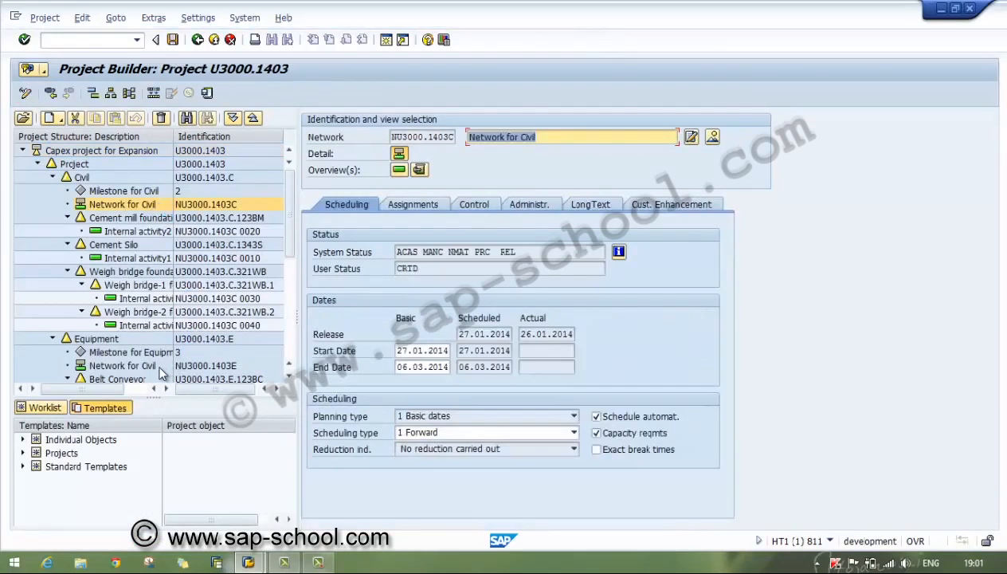
click(160, 366)
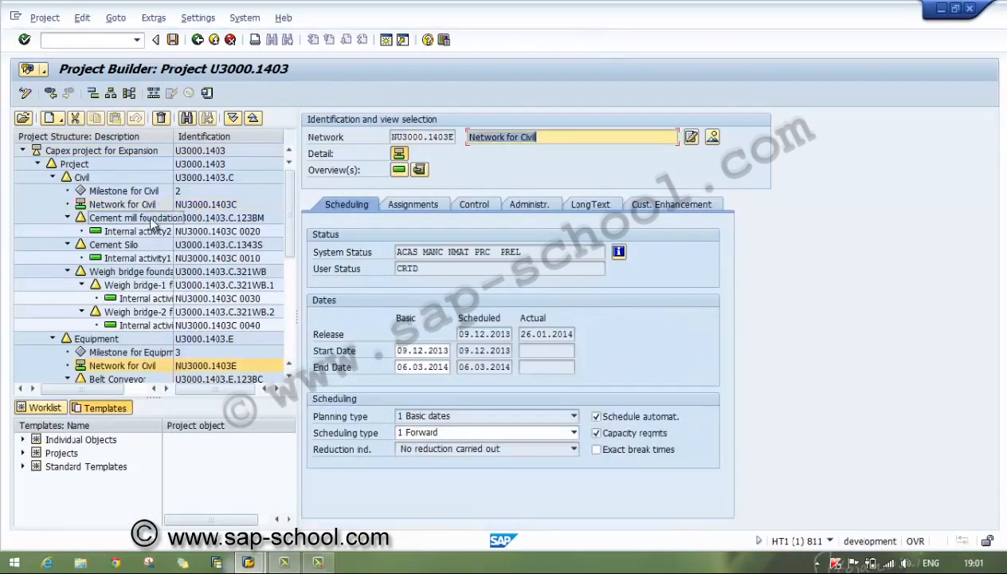
click(149, 203)
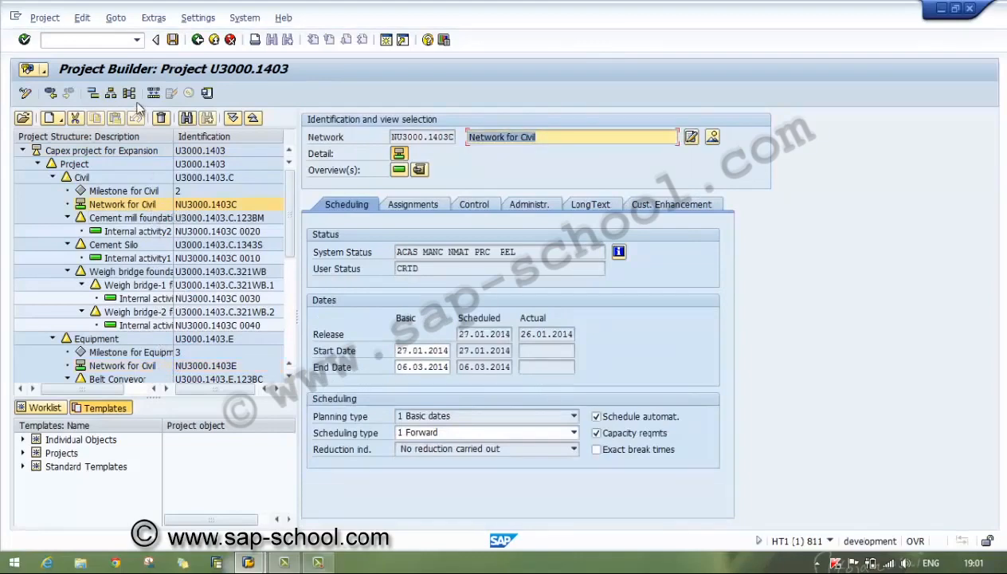
- Examine the activity relationships of both networks in the network graphic, then return to the project structure
click(129, 93)
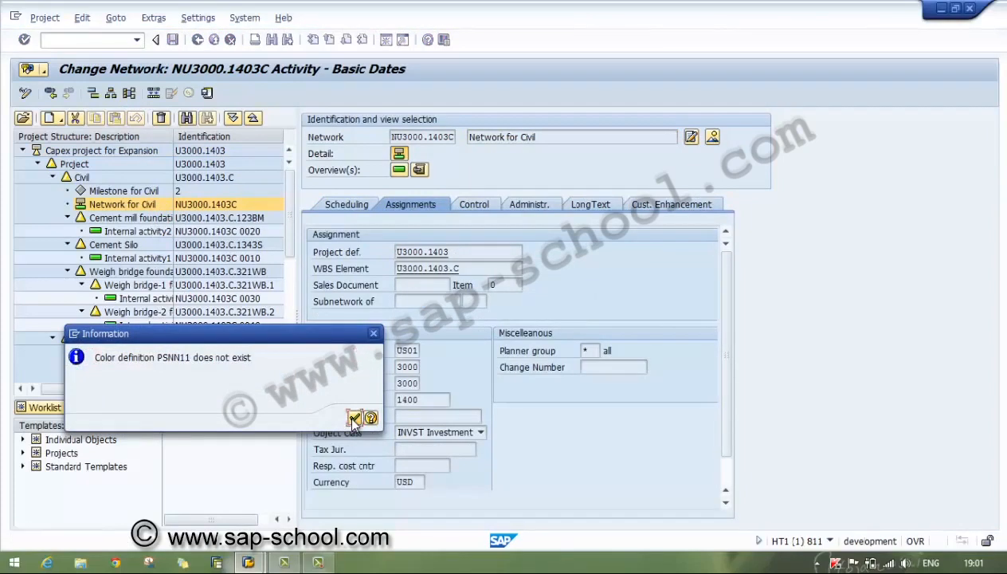
click(354, 418)
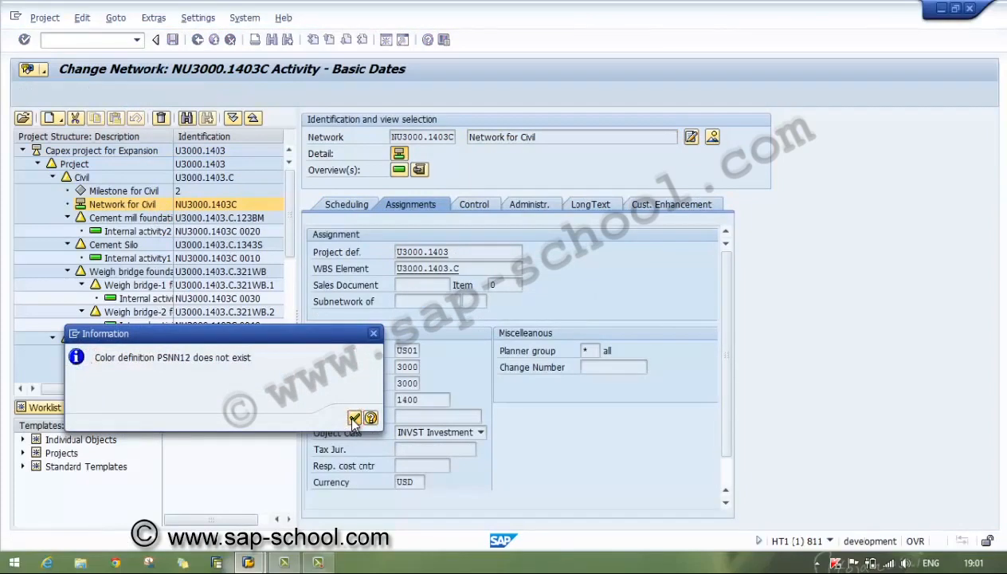
click(354, 418)
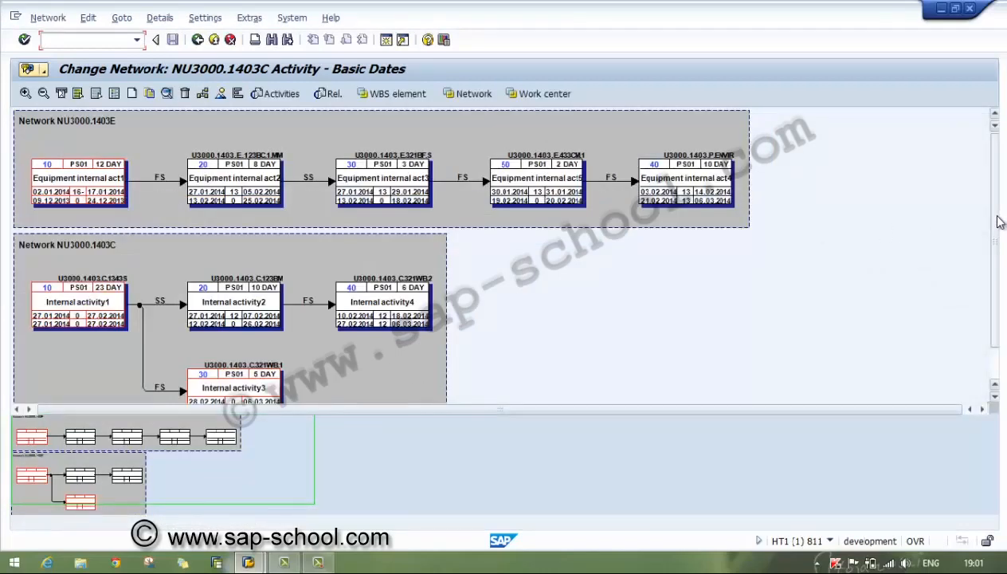
drag(996, 221, 996, 274)
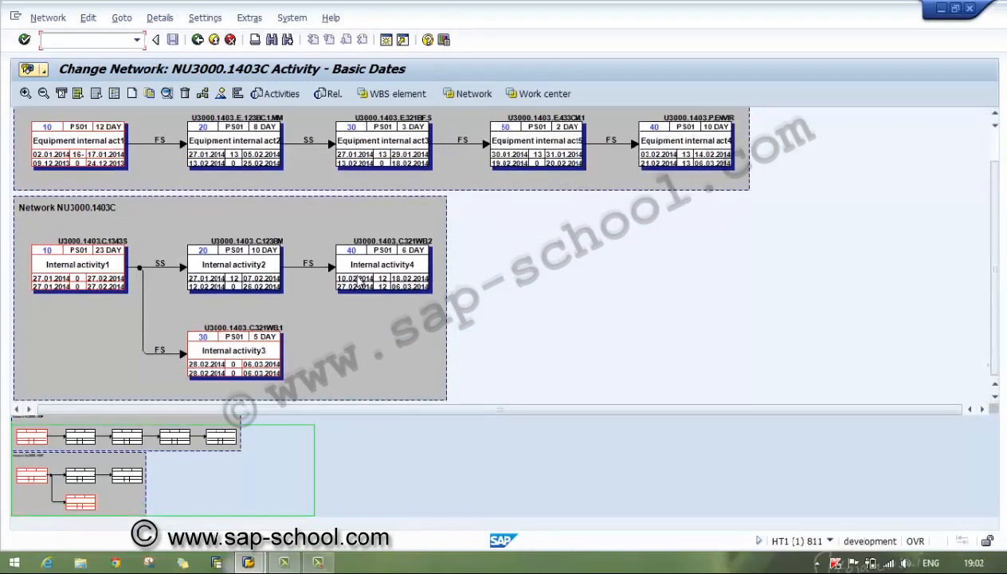
click(989, 147)
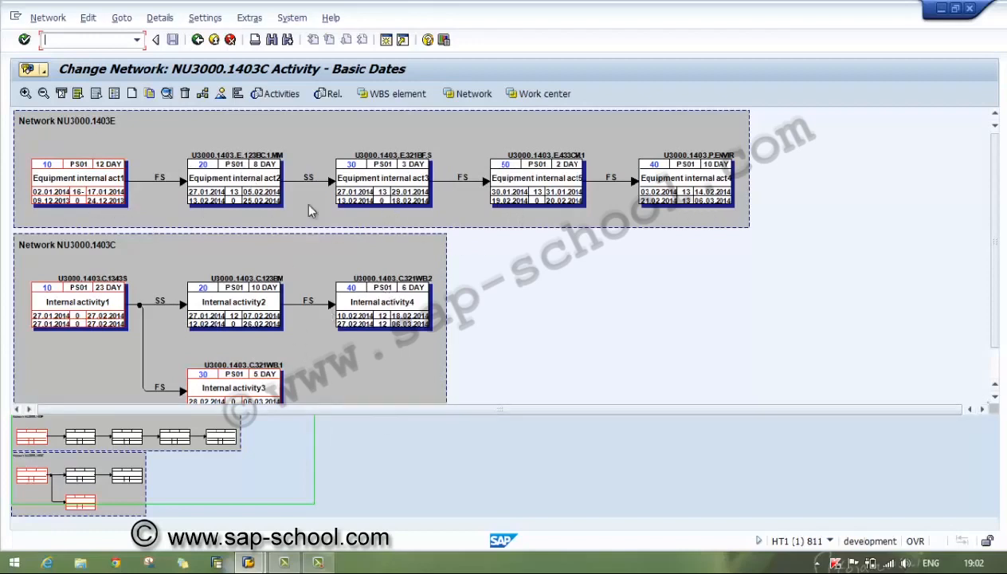
click(203, 45)
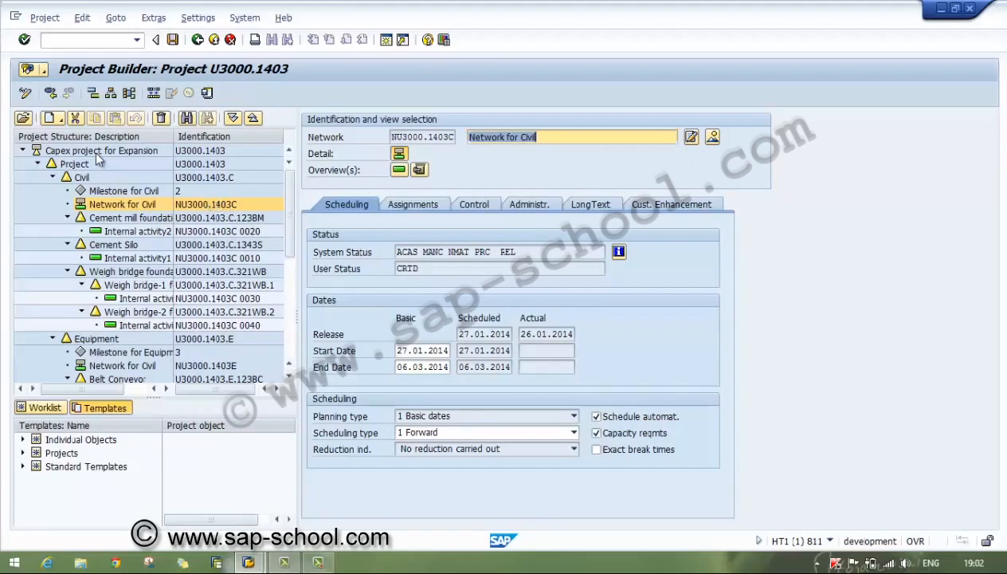
- Review the system status of every WBS element in the WBS overview of the project definition U3000.1403
click(98, 154)
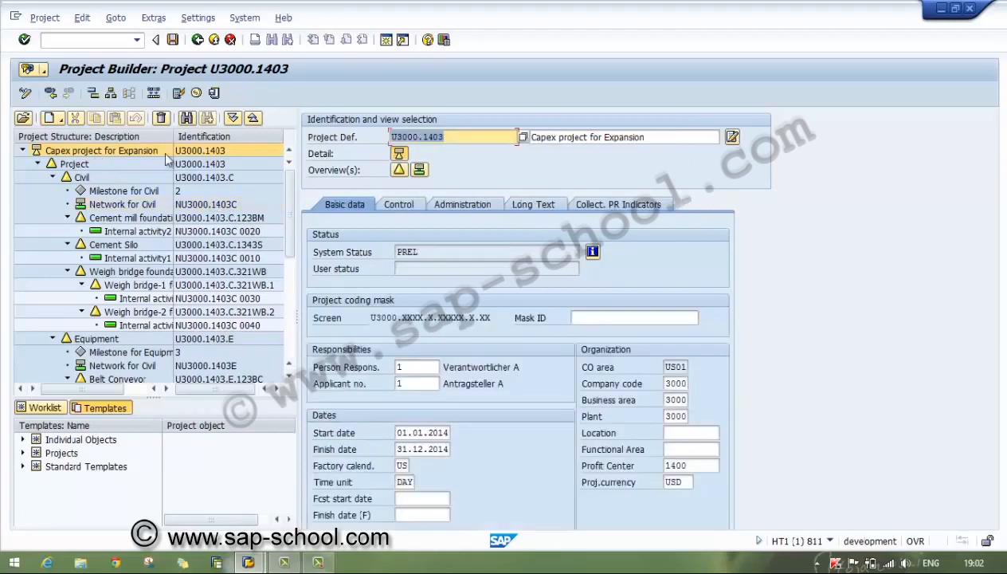
click(401, 172)
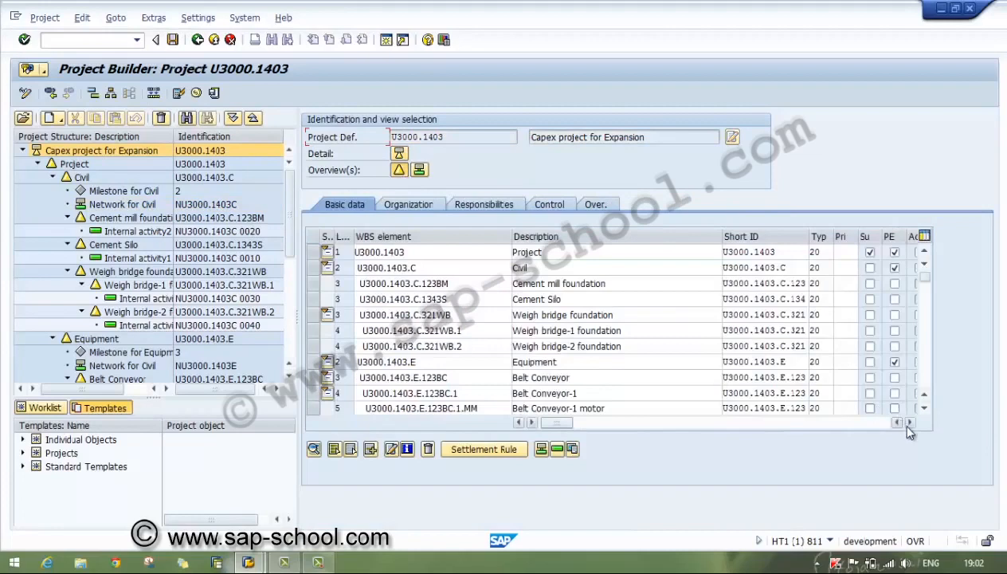
click(910, 423)
click(909, 423)
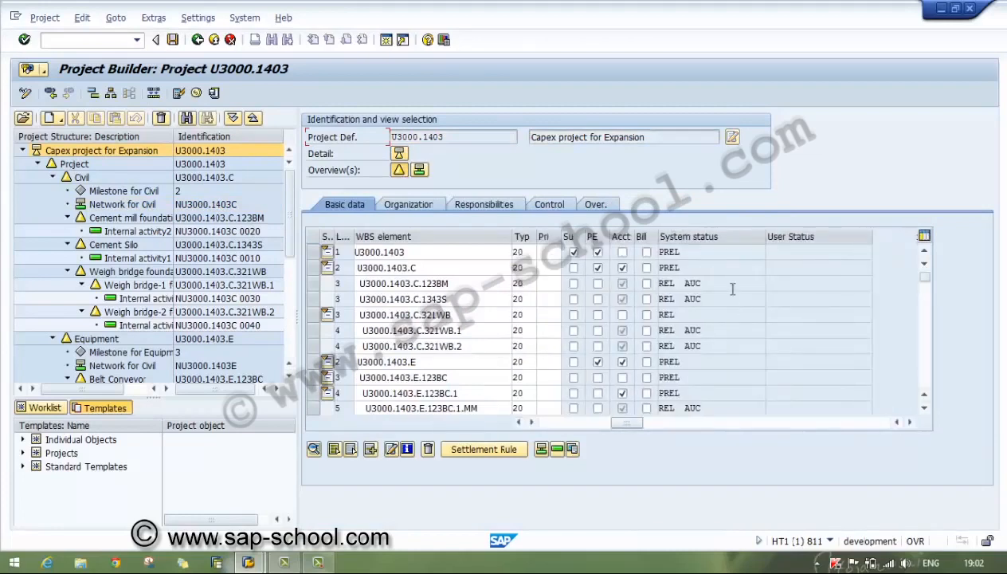
click(925, 408)
click(924, 408)
click(925, 408)
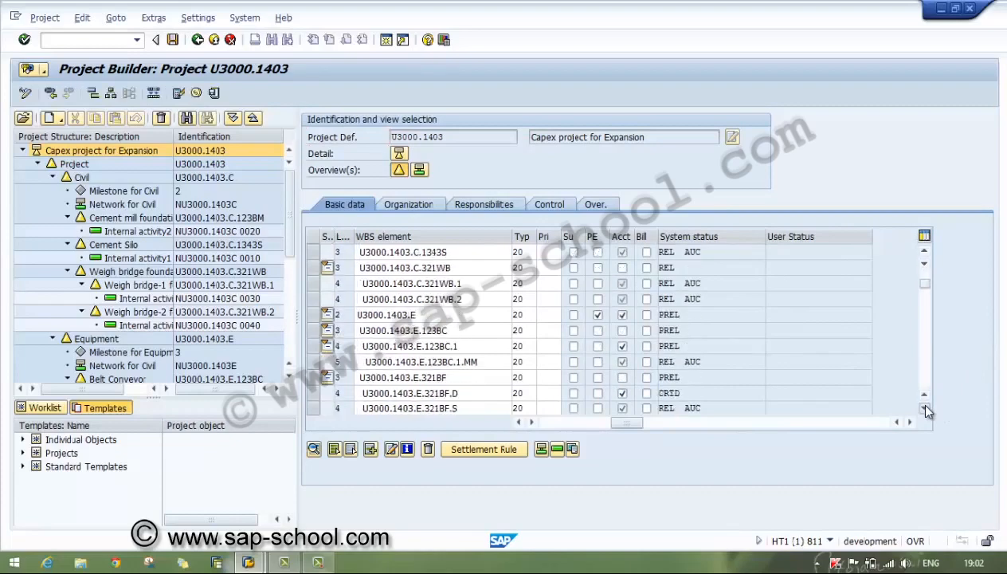
click(925, 408)
click(924, 408)
click(925, 407)
click(925, 408)
click(925, 408)
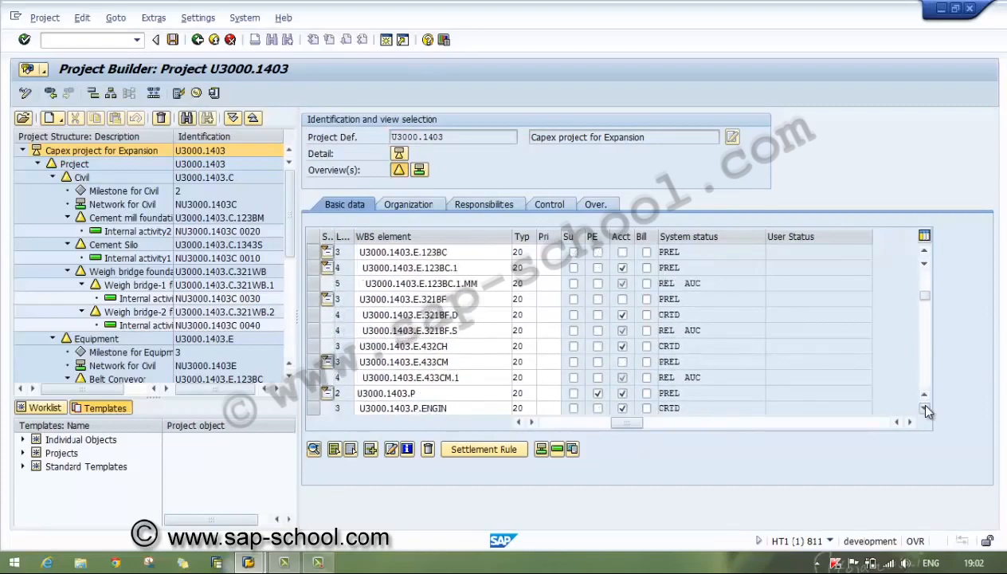
click(925, 408)
click(925, 408)
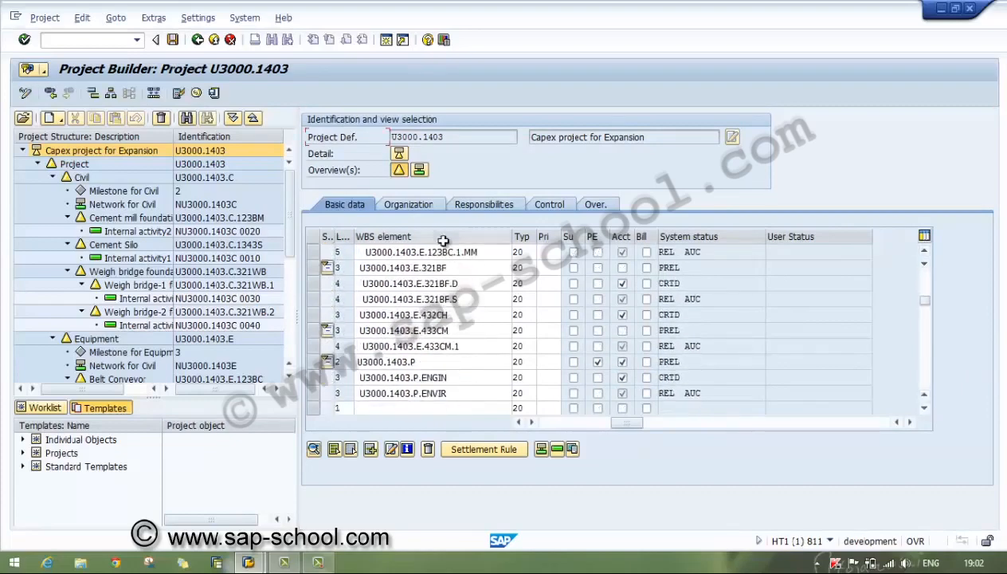
- Check the system status of Internal activities 2, 1, 3 and 4 in network NU3000.1403C, including the assignments of Internal activity2
click(144, 232)
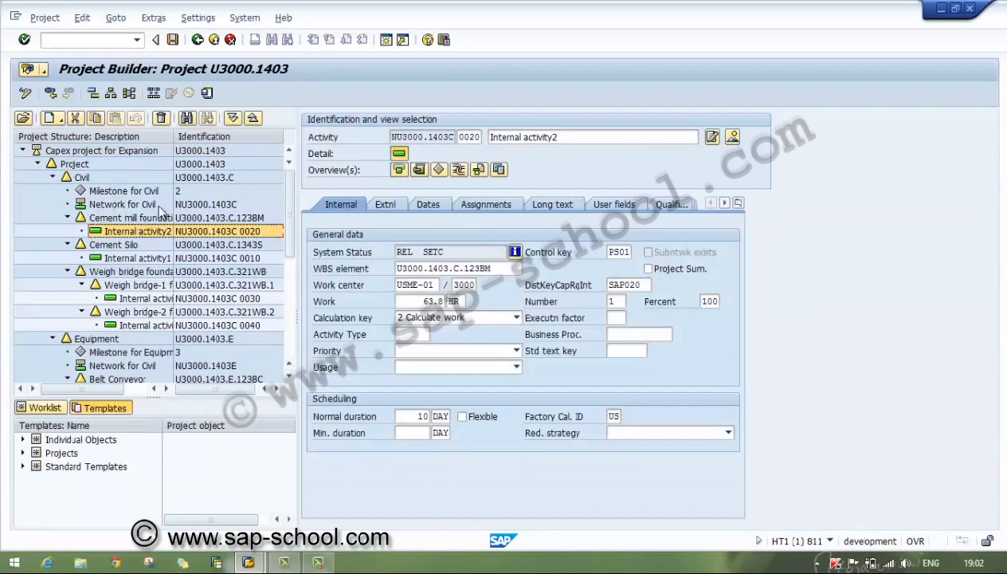
click(486, 207)
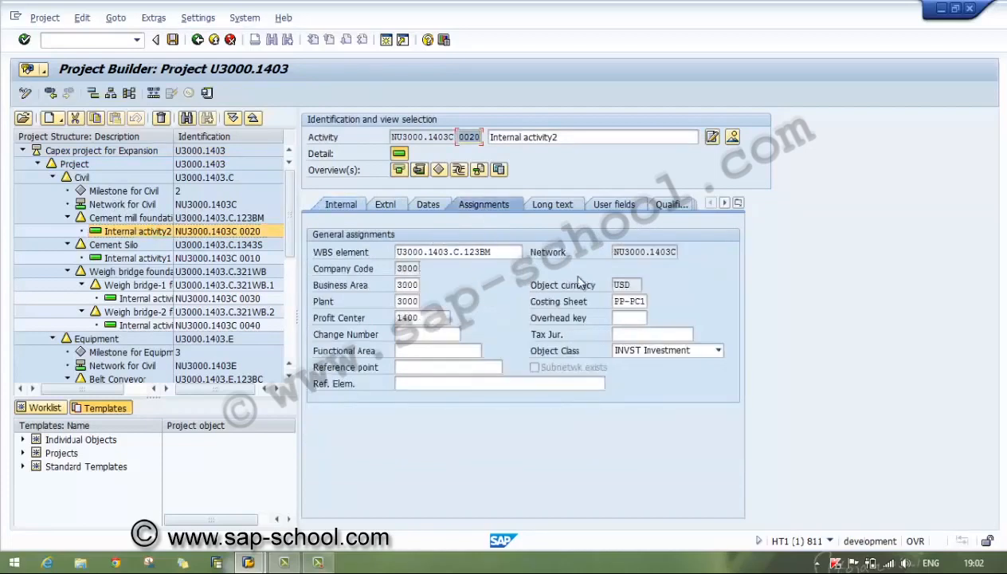
click(341, 204)
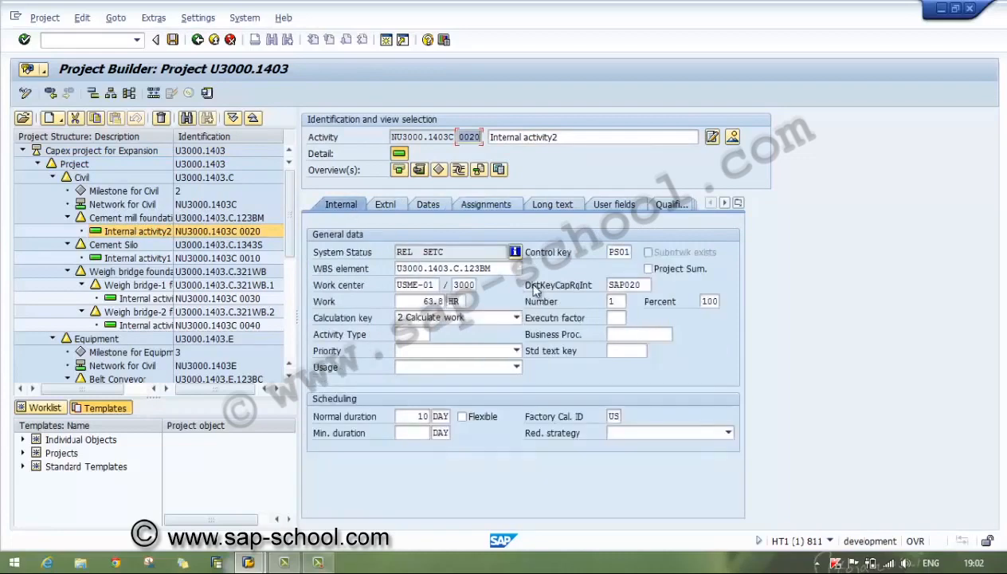
click(462, 255)
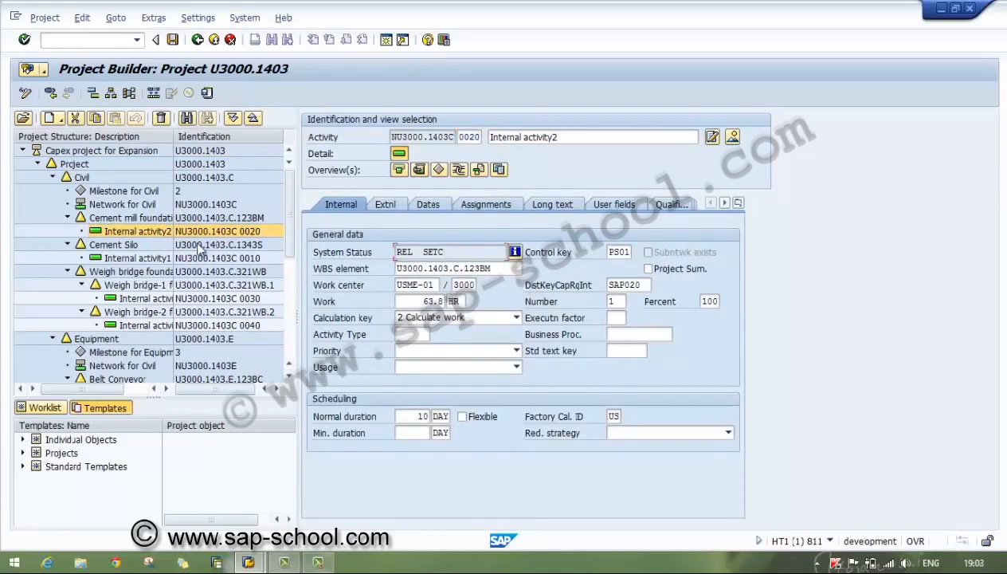
click(152, 258)
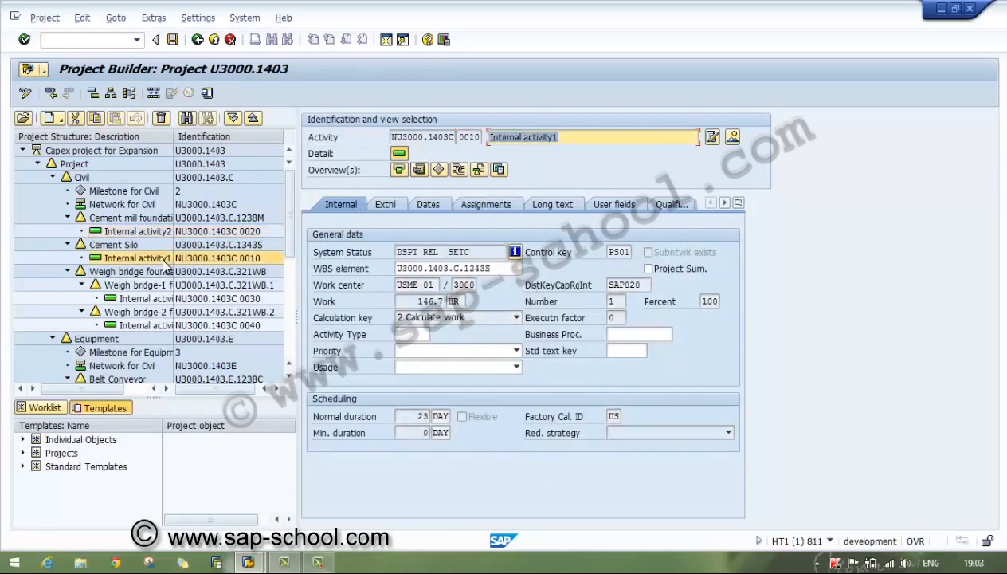
click(164, 299)
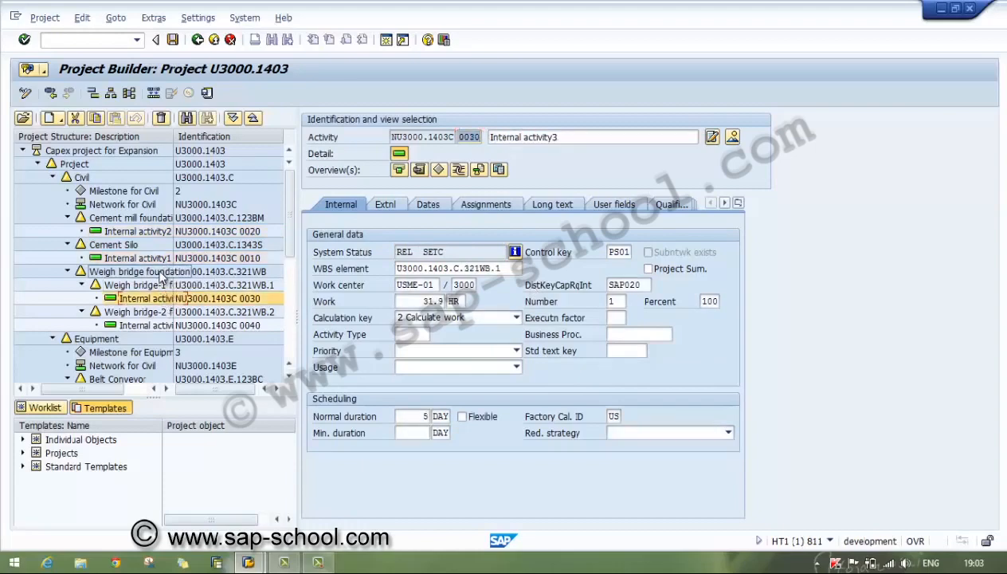
click(157, 324)
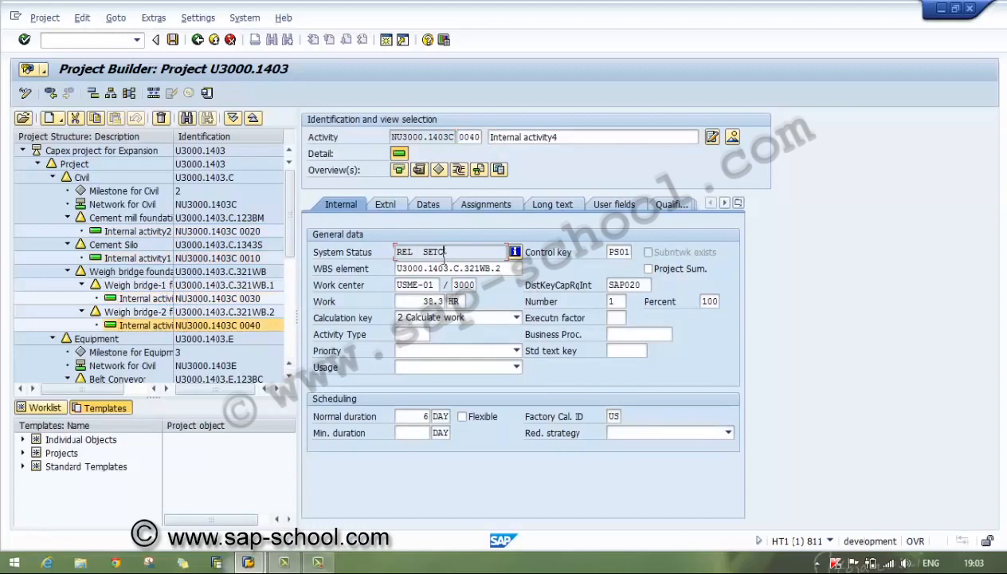
- Check the status of Equipment internal act2 in network NU3000.1403E and examine the remaining Equipment and Pre-operative branches of the structure
click(288, 378)
scroll(289, 380, down, 3)
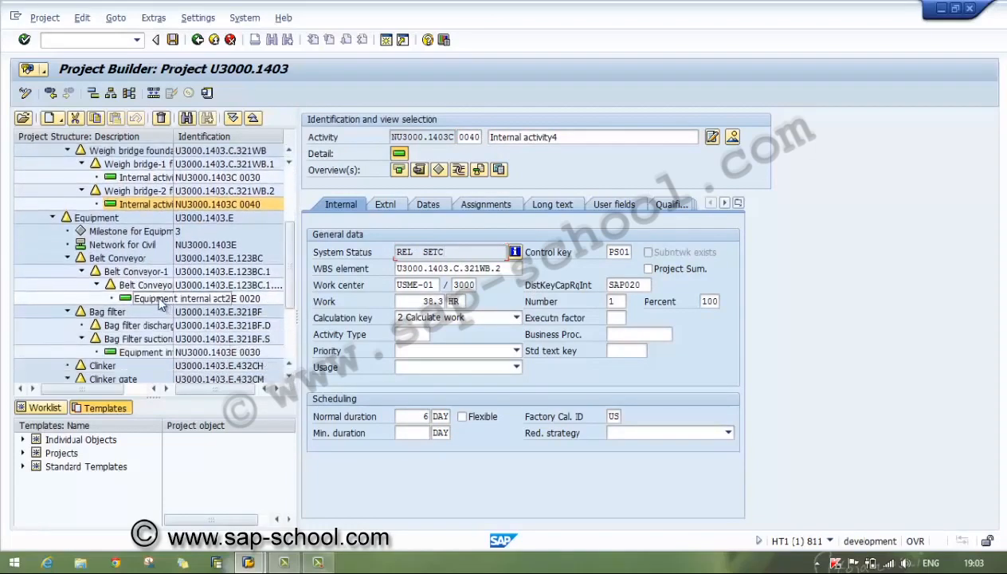
click(160, 299)
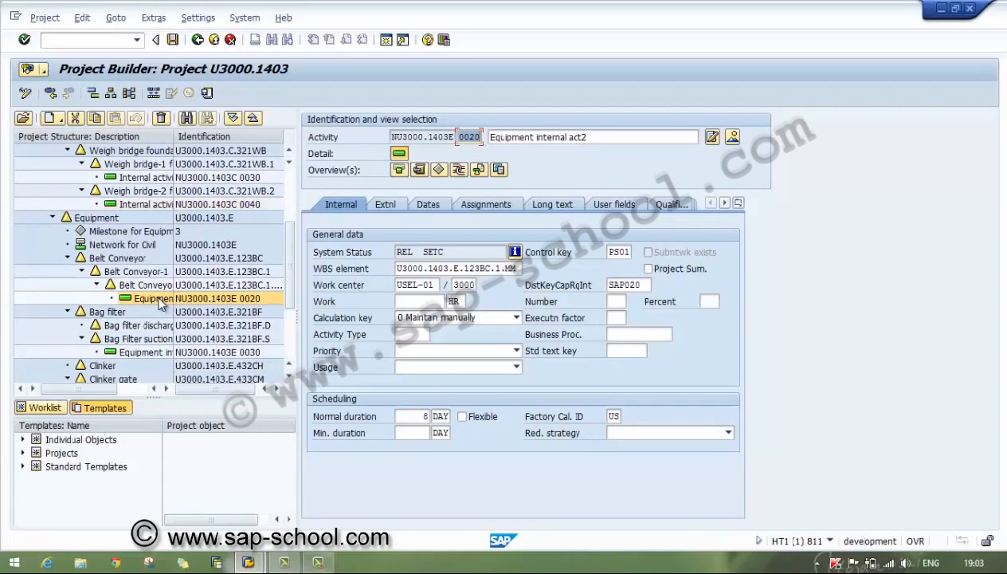
scroll(289, 371, down, 2)
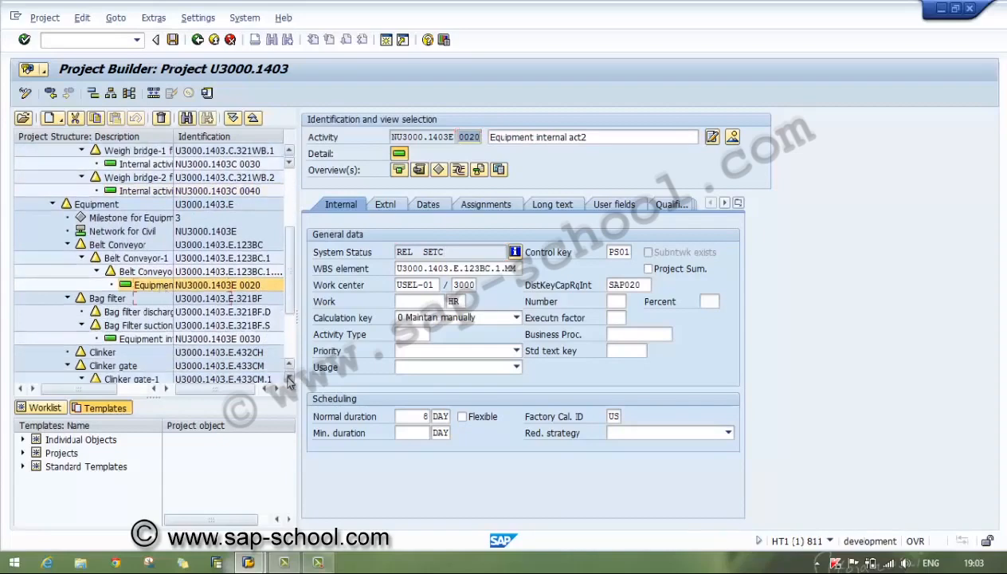
scroll(287, 377, down, 2)
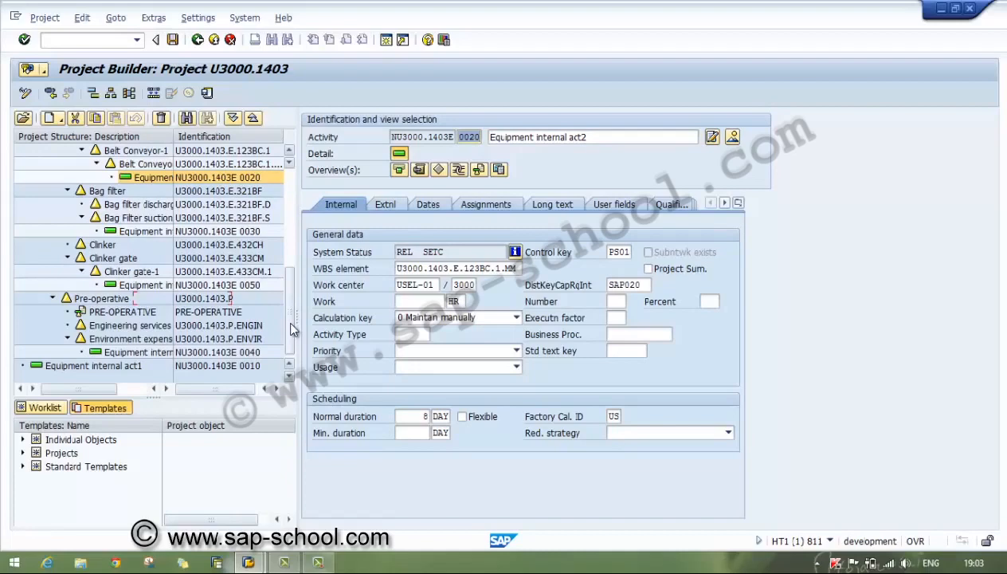
- Switch project U3000.1403 to display mode and start a new SAP session
click(30, 96)
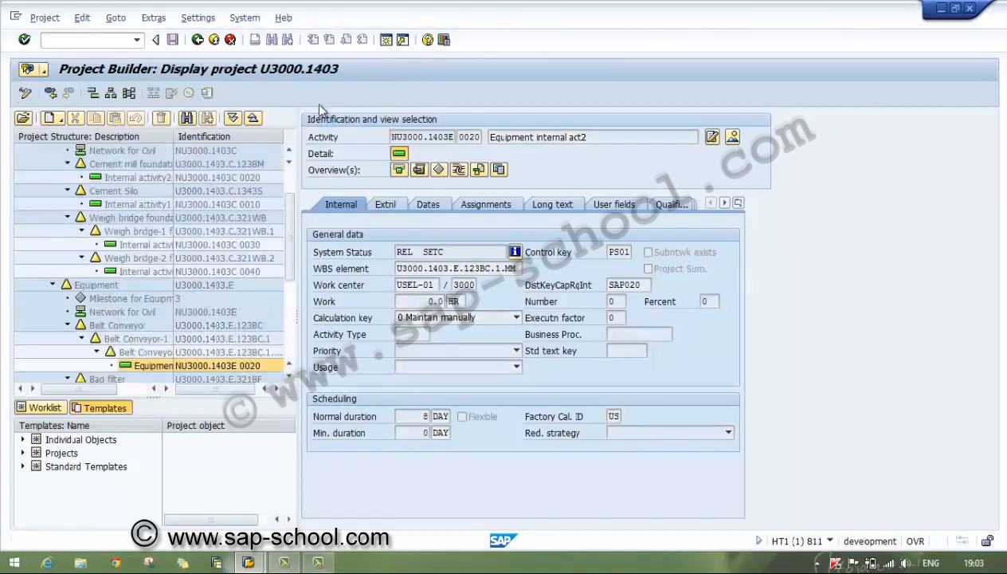
click(385, 40)
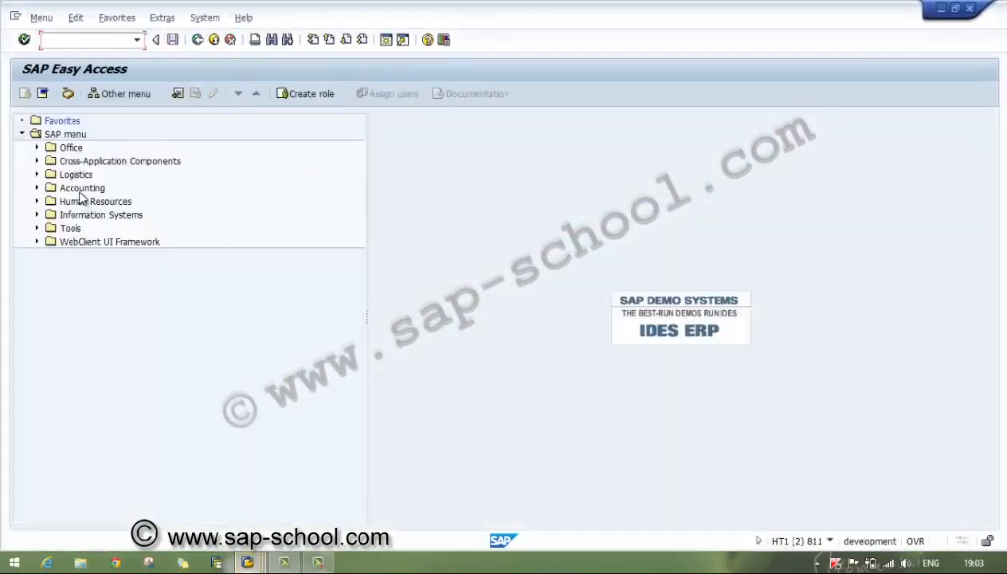
- Expand the SAP menu path Logistics, Project System, Resources
click(76, 178)
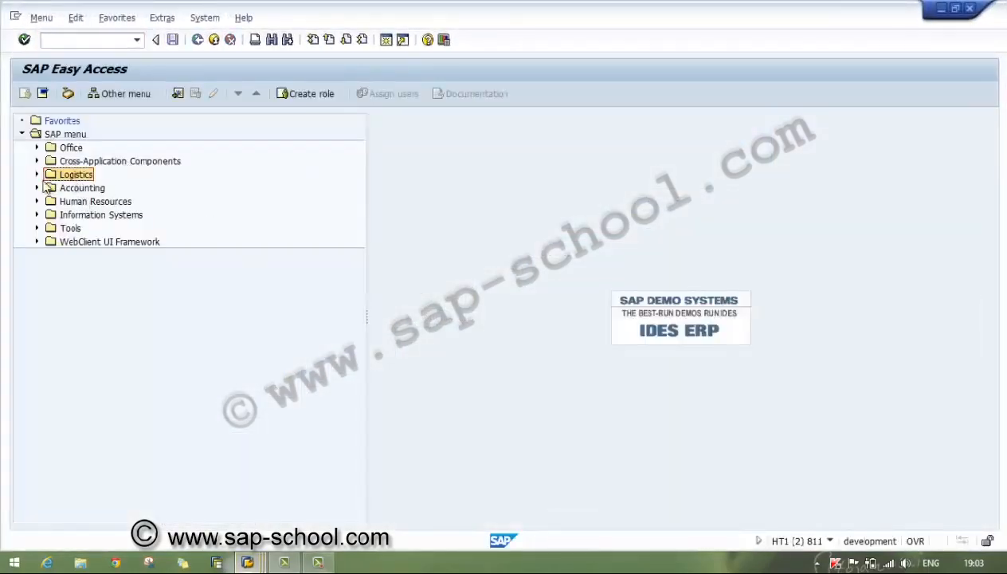
click(35, 175)
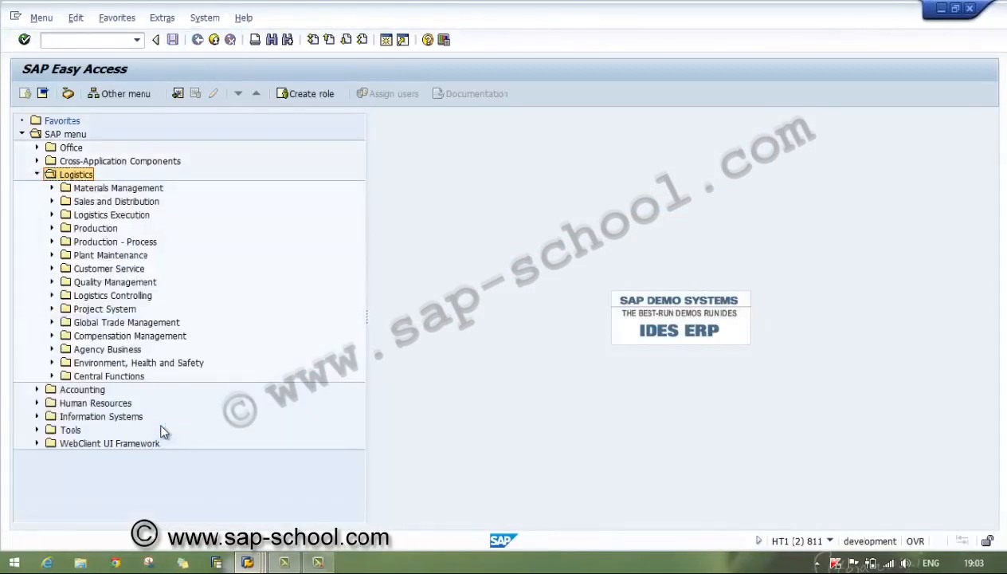
click(105, 309)
click(52, 309)
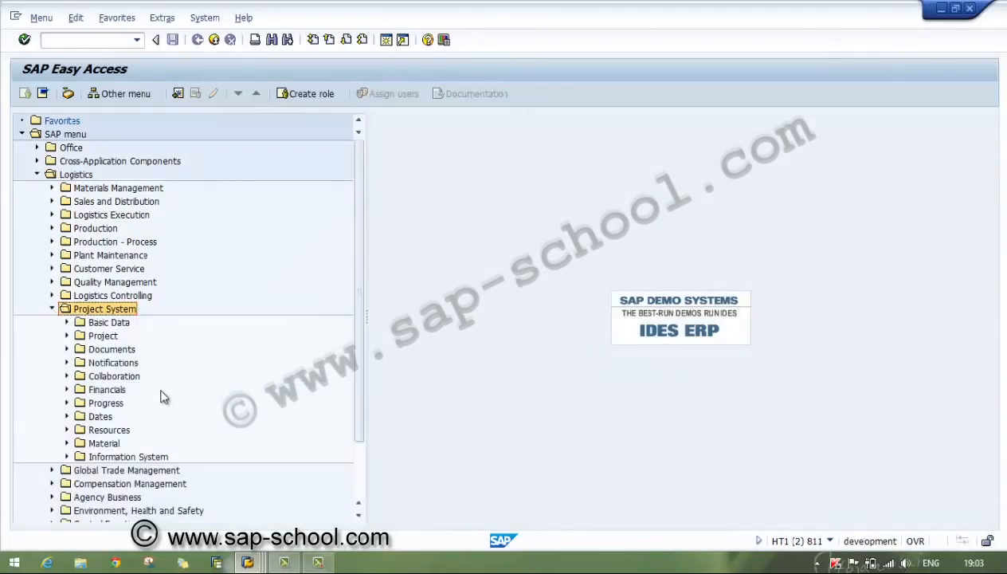
click(111, 430)
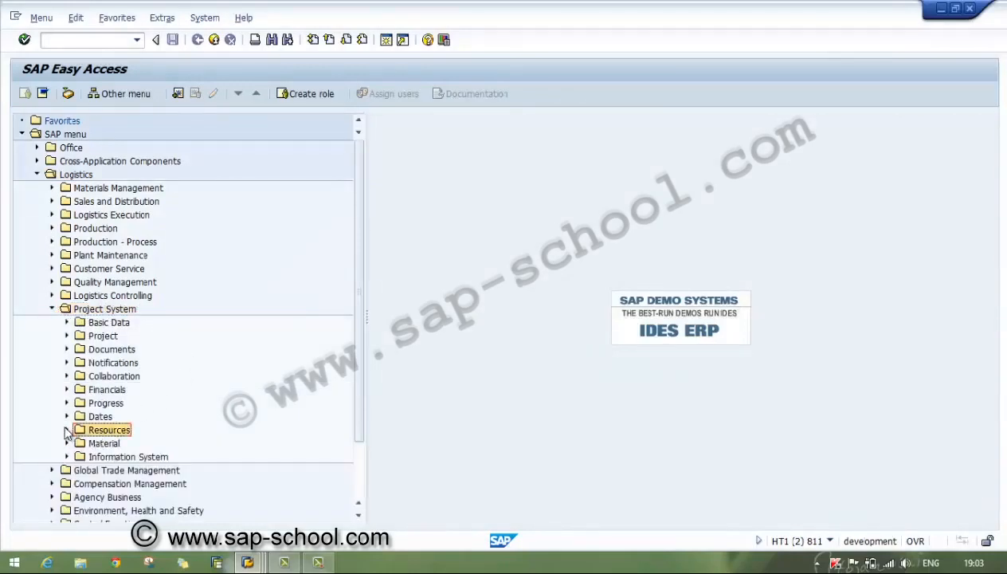
click(67, 430)
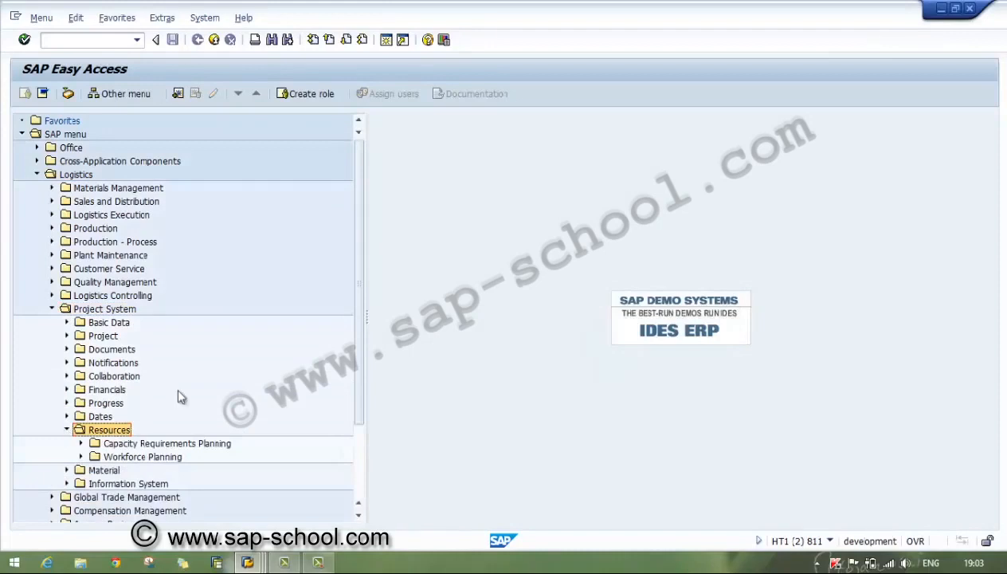
- Expand Capacity Requirements Planning under Resources down to the Work Center View evaluations
click(356, 448)
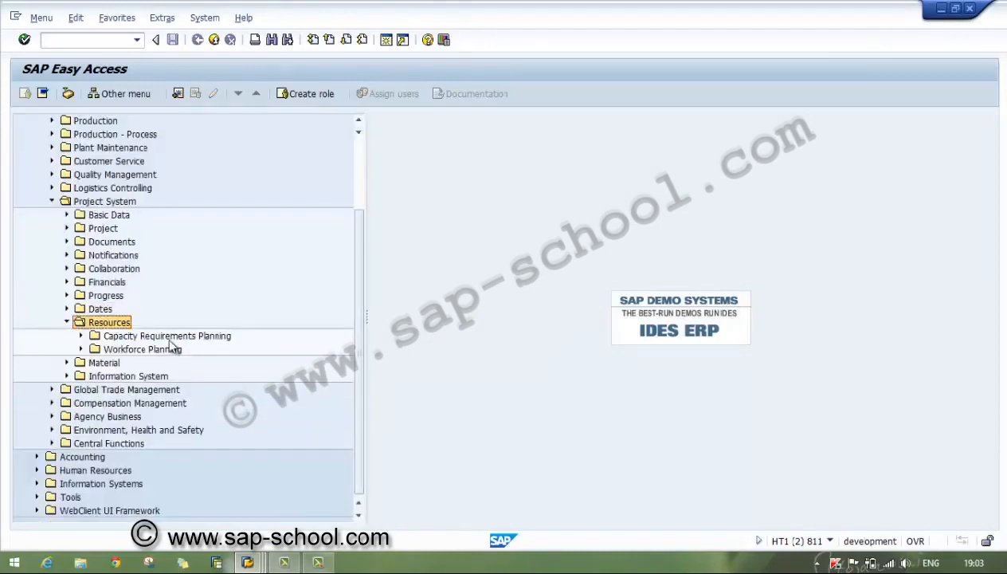
click(167, 335)
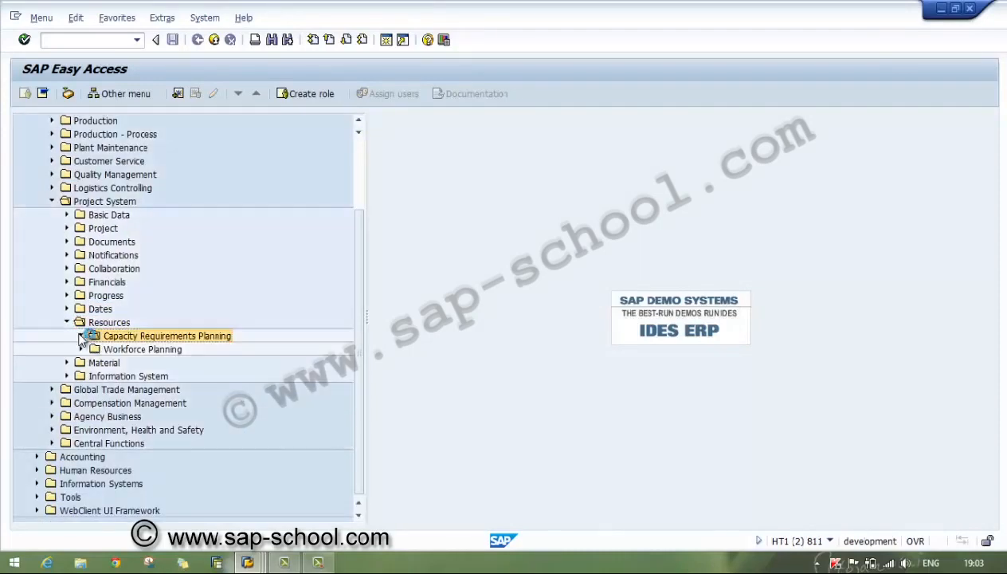
click(81, 335)
click(147, 352)
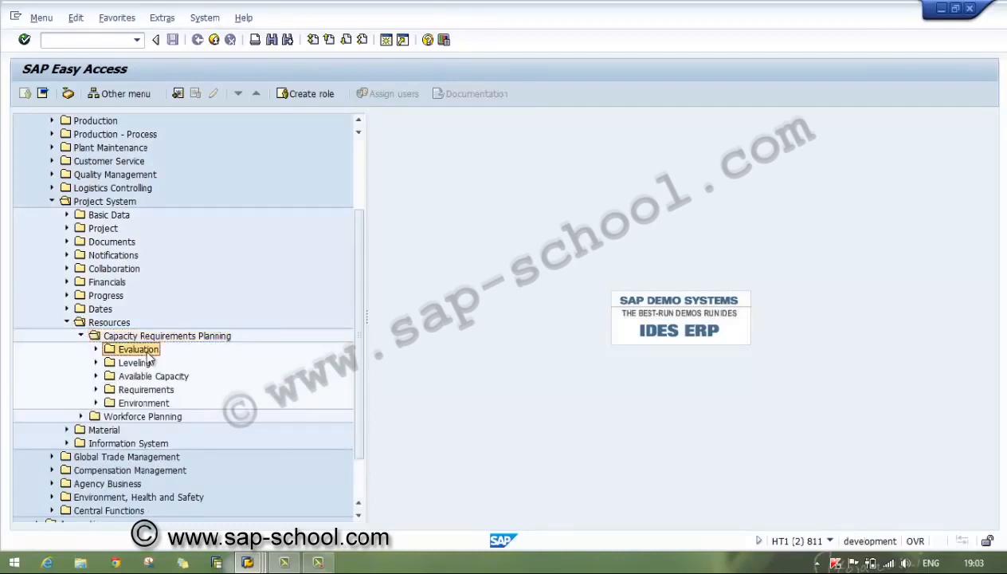
click(96, 349)
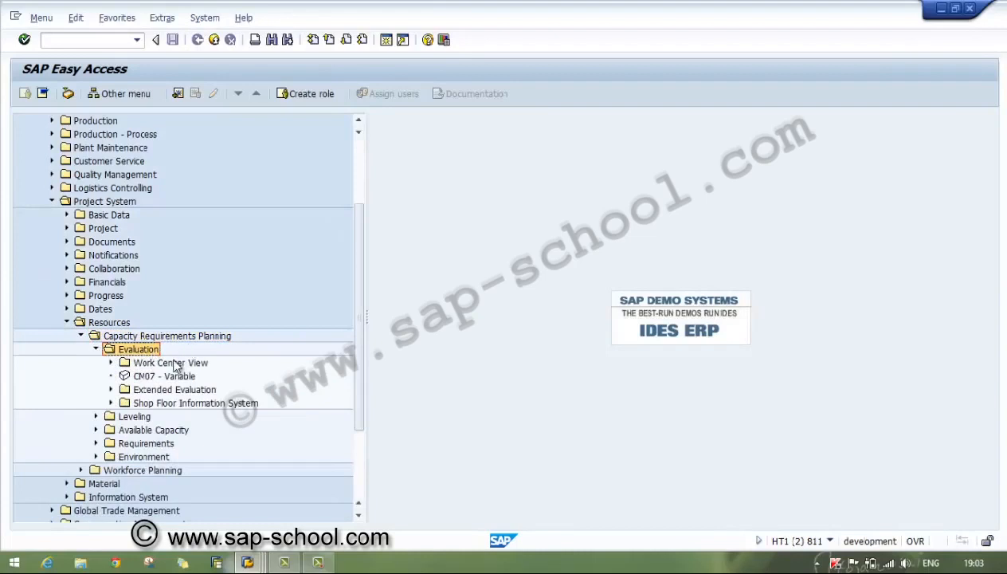
click(163, 364)
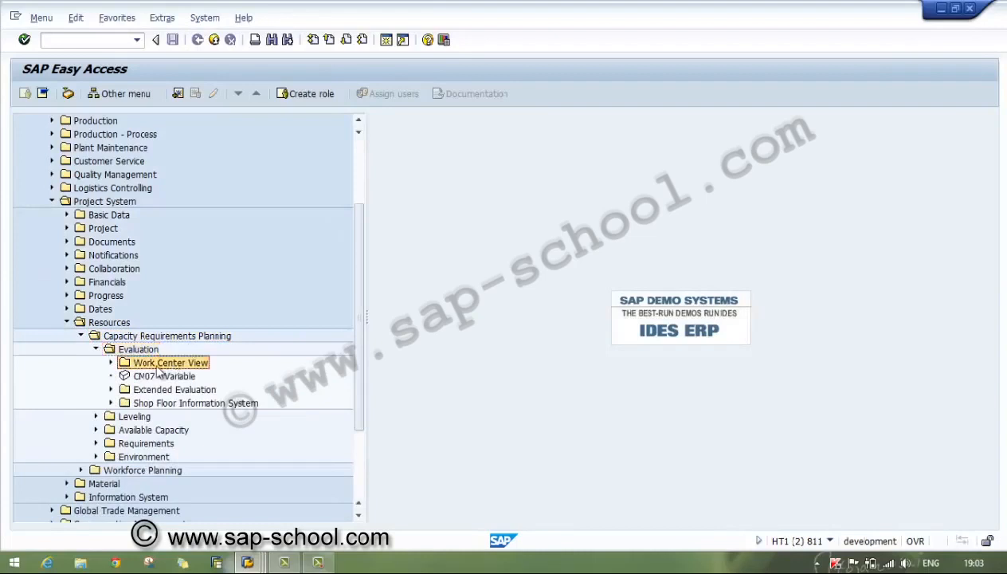
click(112, 363)
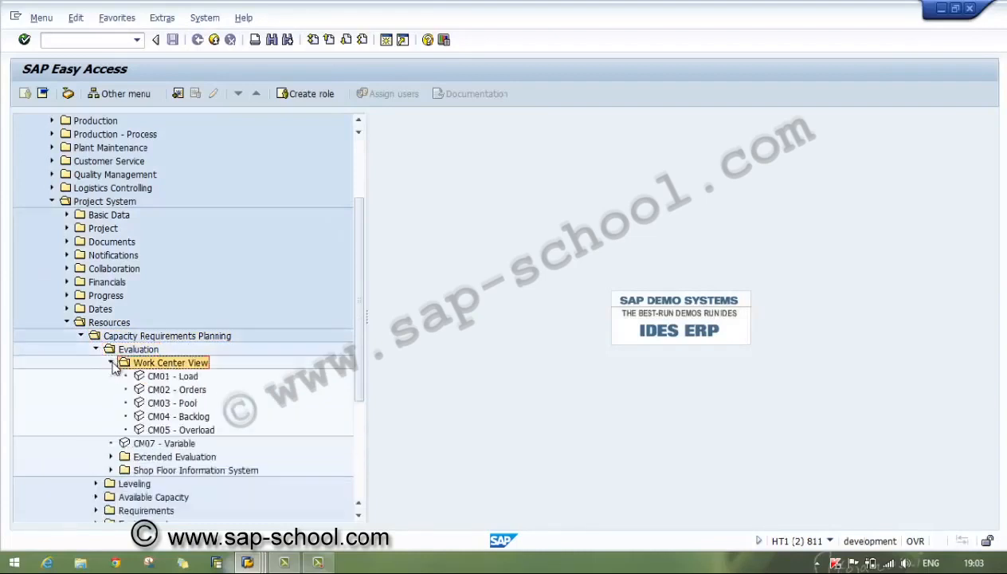
- Go through the work center evaluations CM01 to CM05 and open CM01 - Load
click(194, 380)
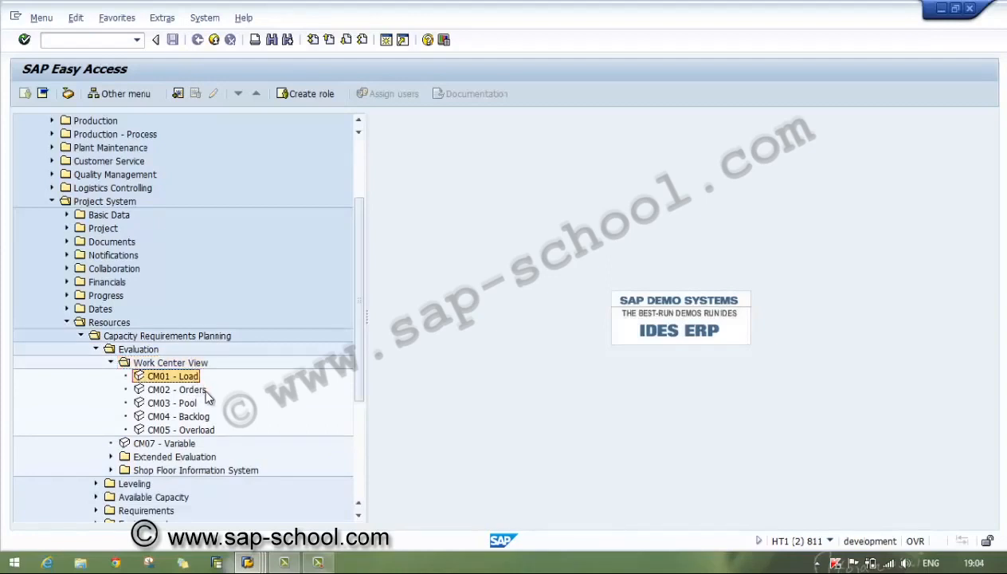
click(204, 389)
click(192, 406)
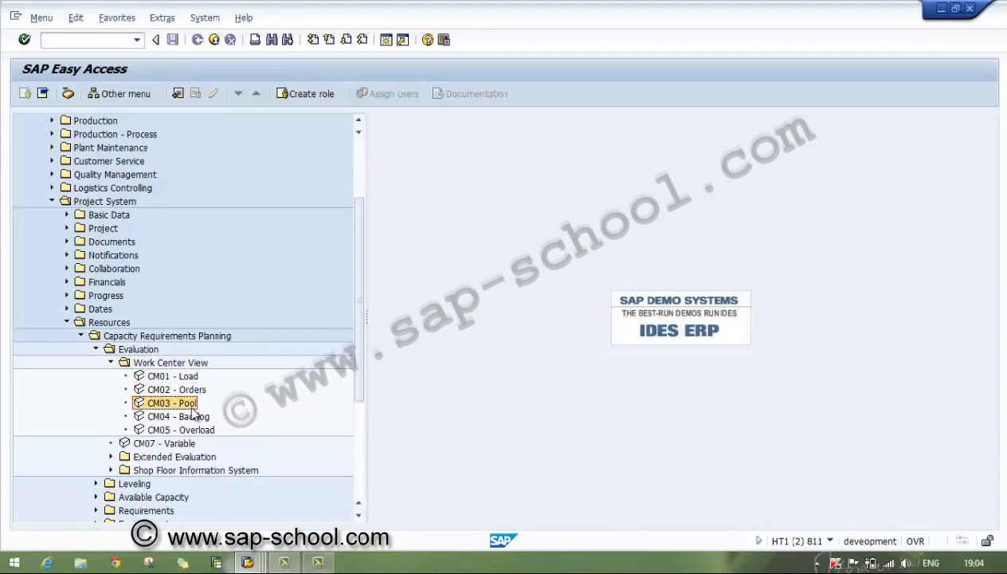
click(209, 417)
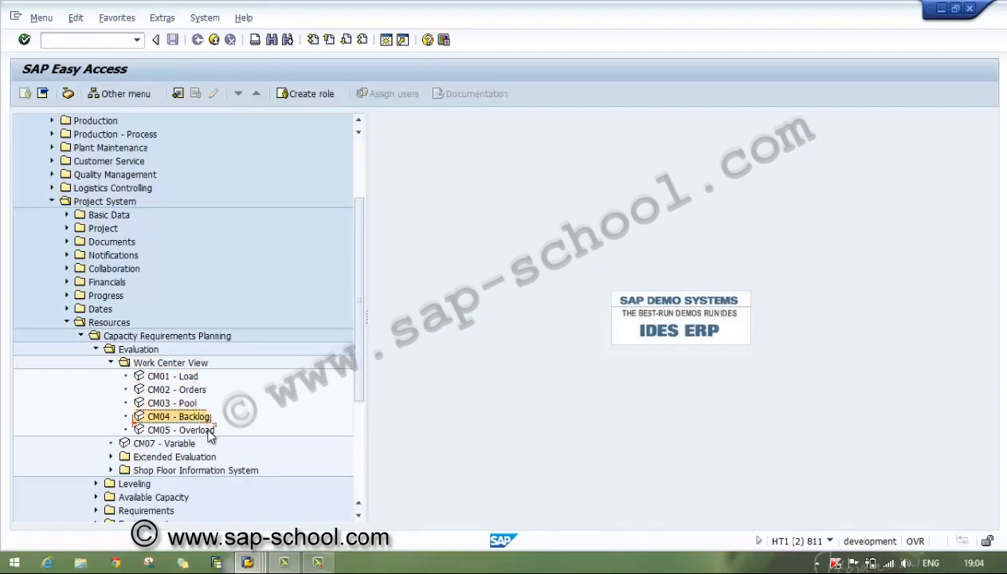
click(208, 431)
double_click(189, 376)
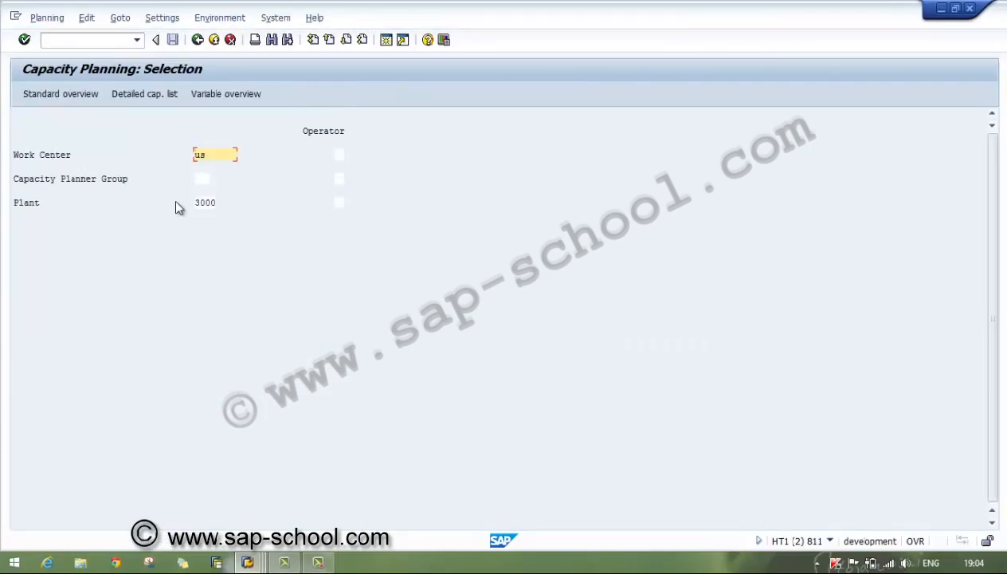
- Enter work center USME-01 in the capacity planning selection
text(me-01)
key(Tab)
key(Tab)
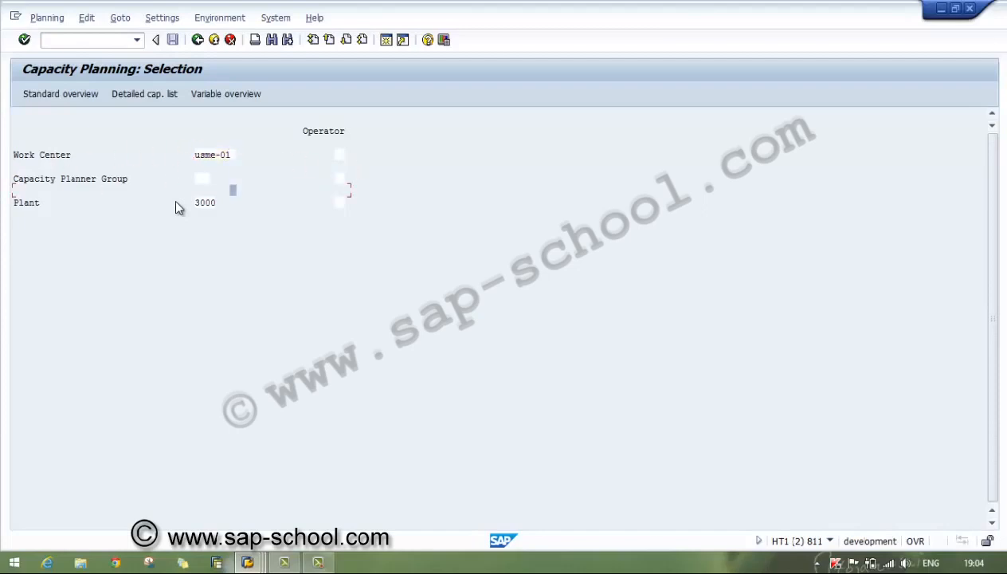
- Set the capacity unit to hr in the general settings and accept them
click(162, 17)
click(171, 35)
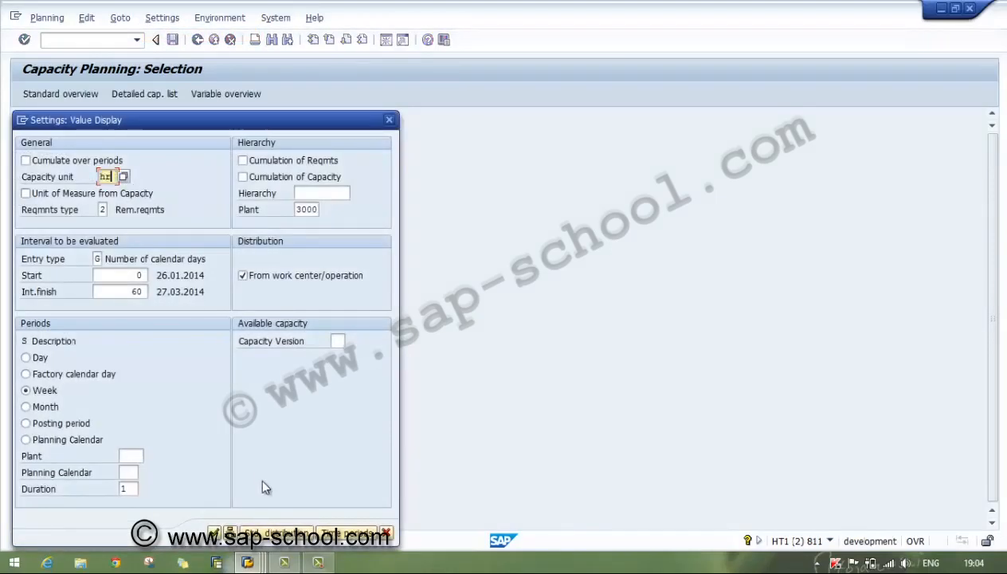
click(213, 531)
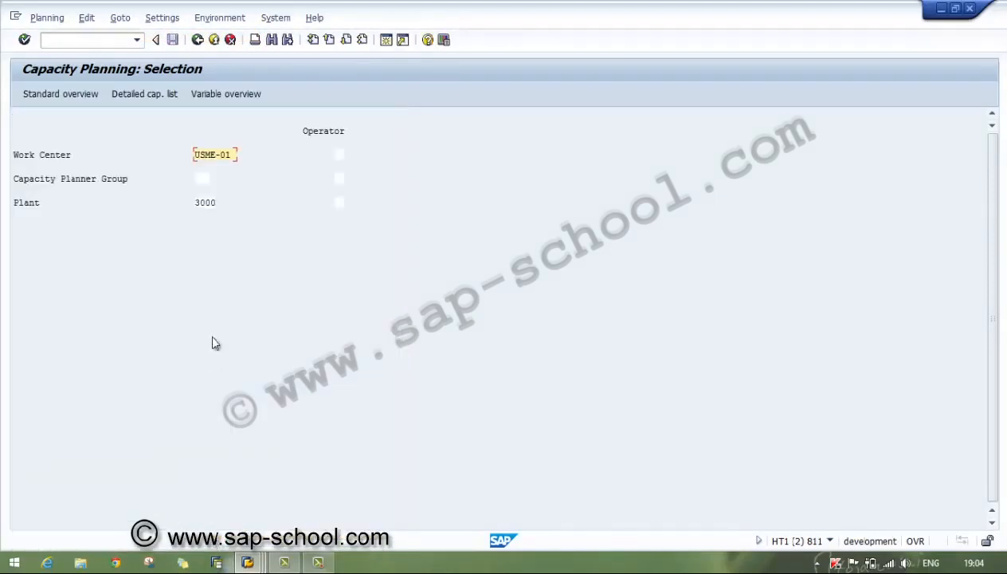
- Open the standard overview and examine the weekly requirements, available capacity, remaining capacity and capacity load of the work center
click(77, 96)
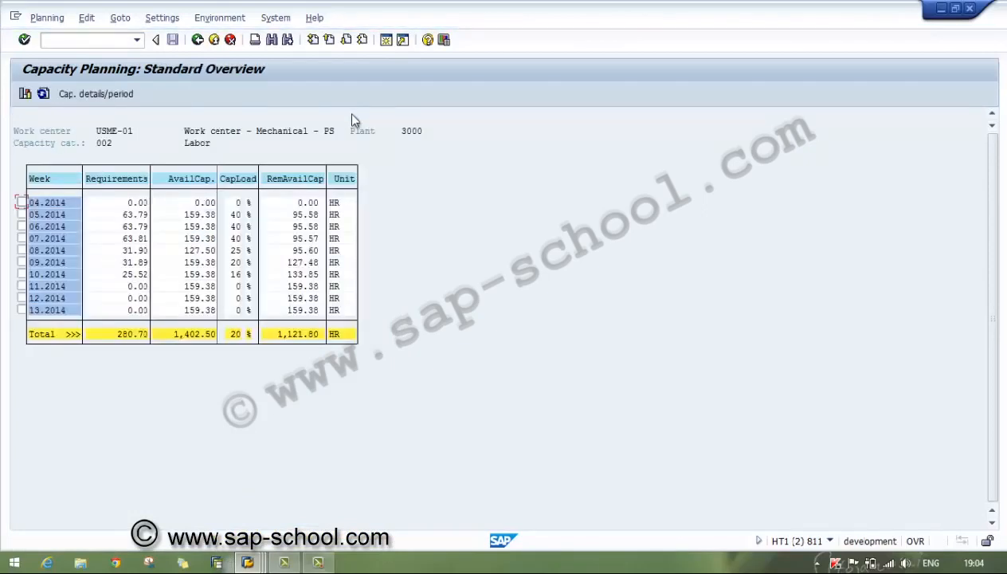
click(78, 205)
click(71, 227)
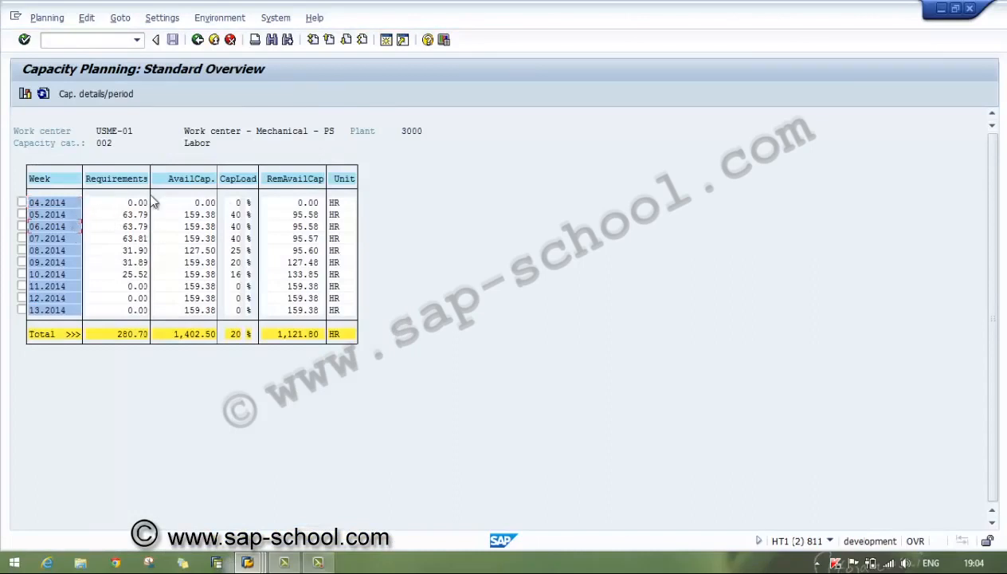
click(197, 238)
click(139, 217)
click(198, 216)
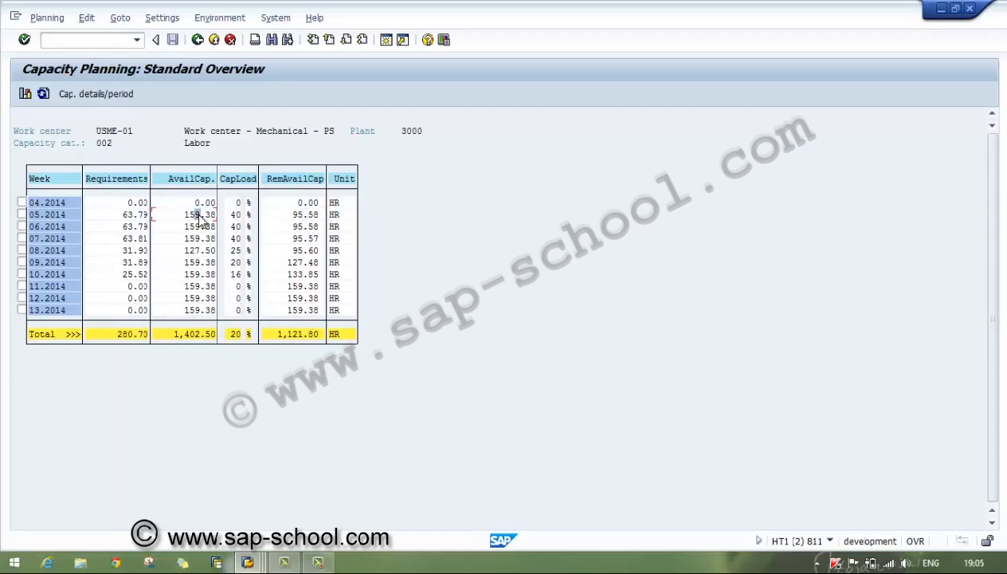
click(135, 215)
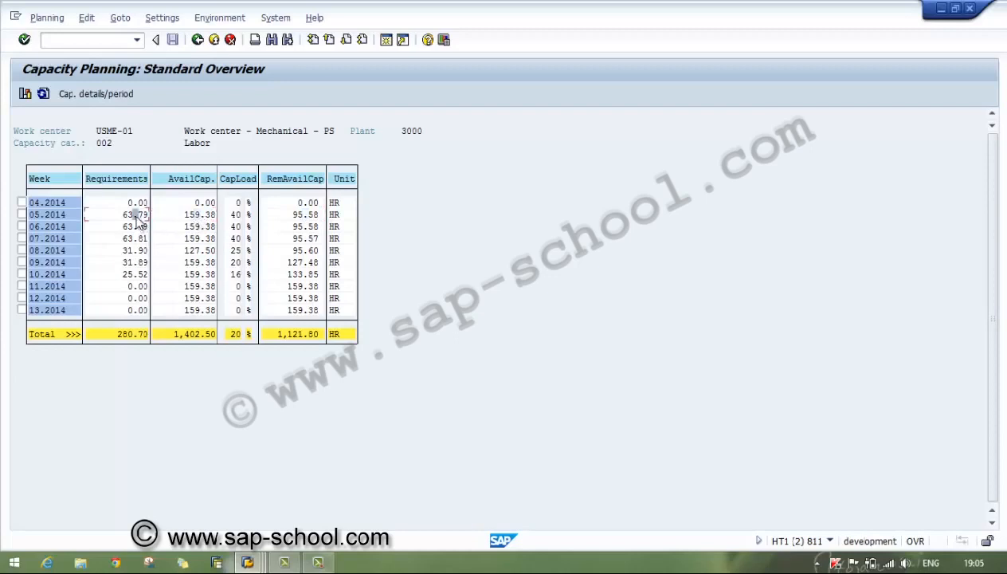
click(290, 216)
click(233, 220)
click(235, 238)
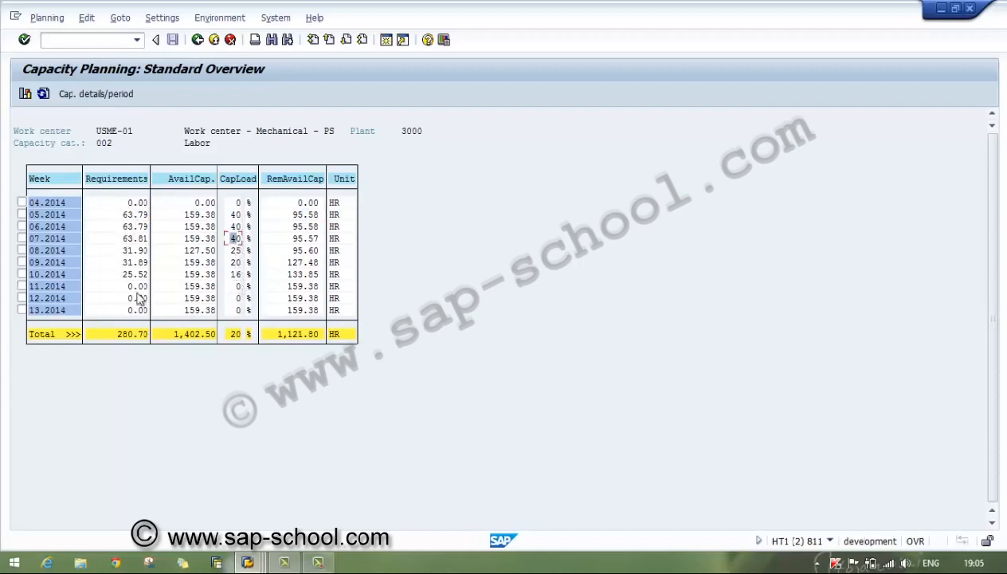
- Open the capacity details for week 05.2014 and check the pegged requirements
click(22, 215)
click(91, 95)
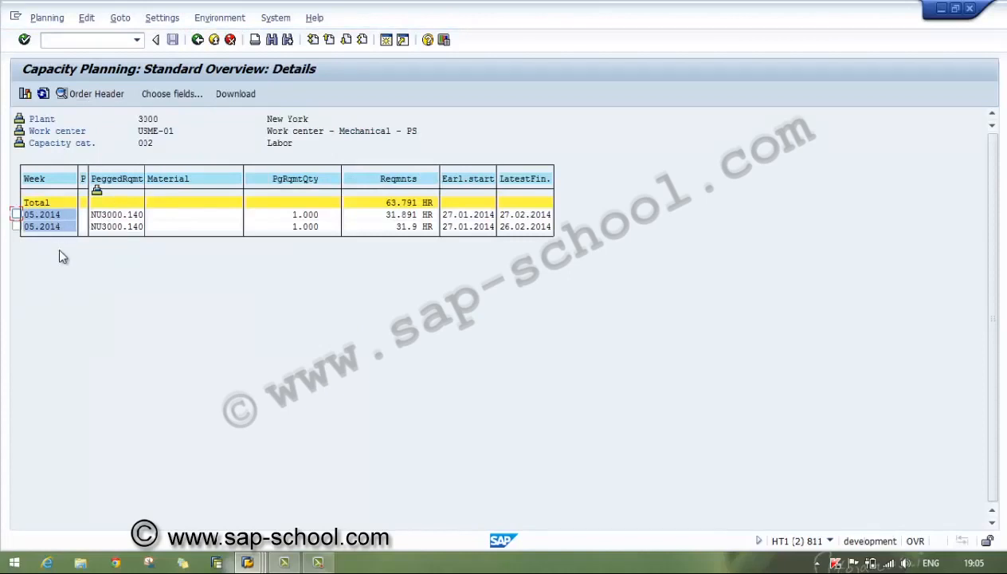
click(114, 216)
- Open the field selection of the details list and filter the available fields to the Assignments group
click(157, 95)
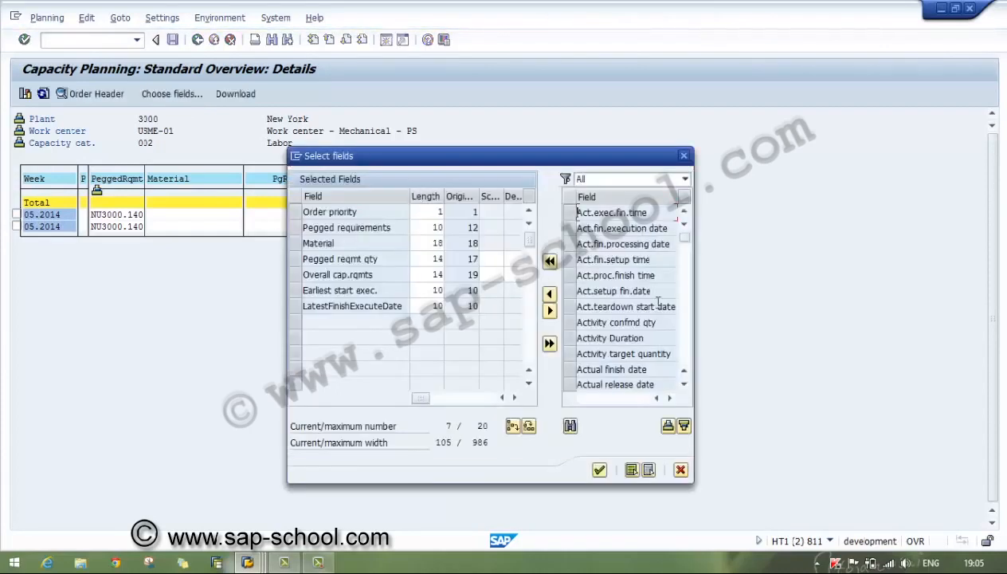
click(685, 352)
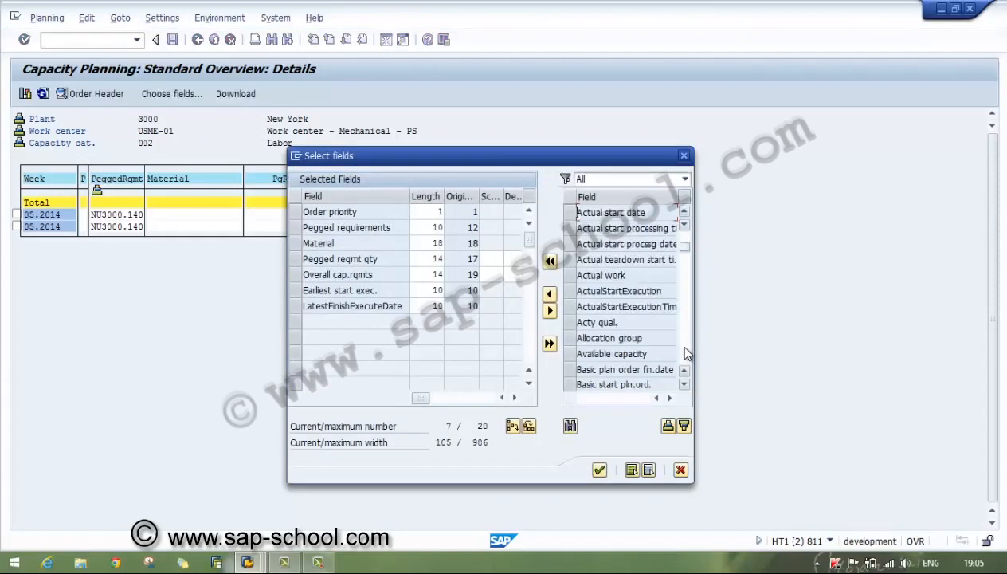
click(683, 178)
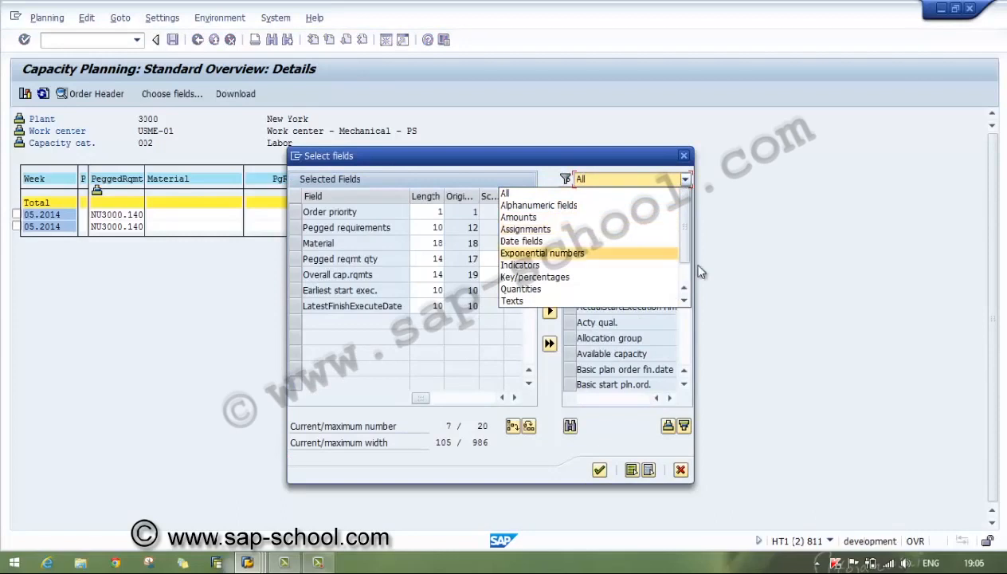
scroll(690, 276, down, 1)
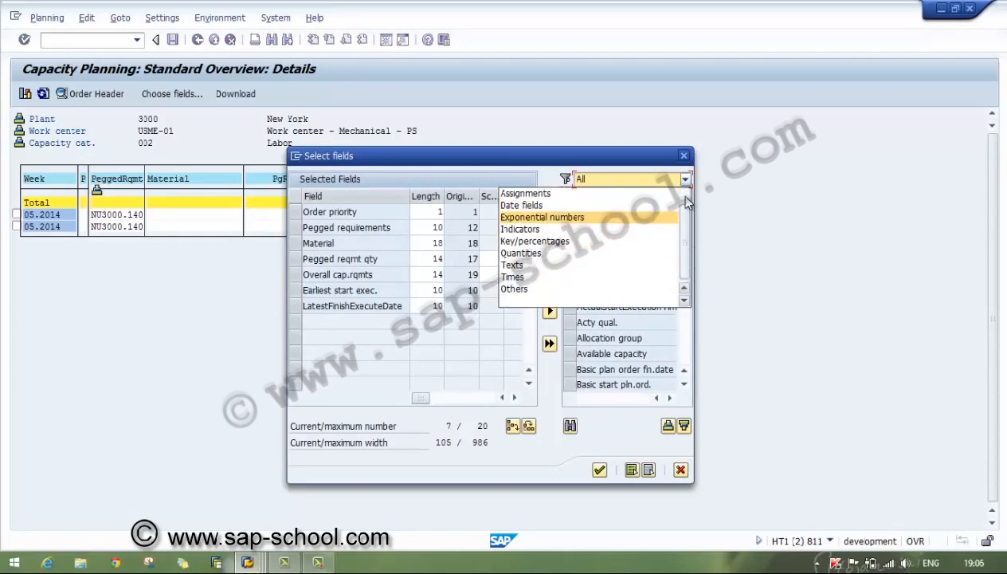
scroll(685, 197, up, 1)
click(586, 228)
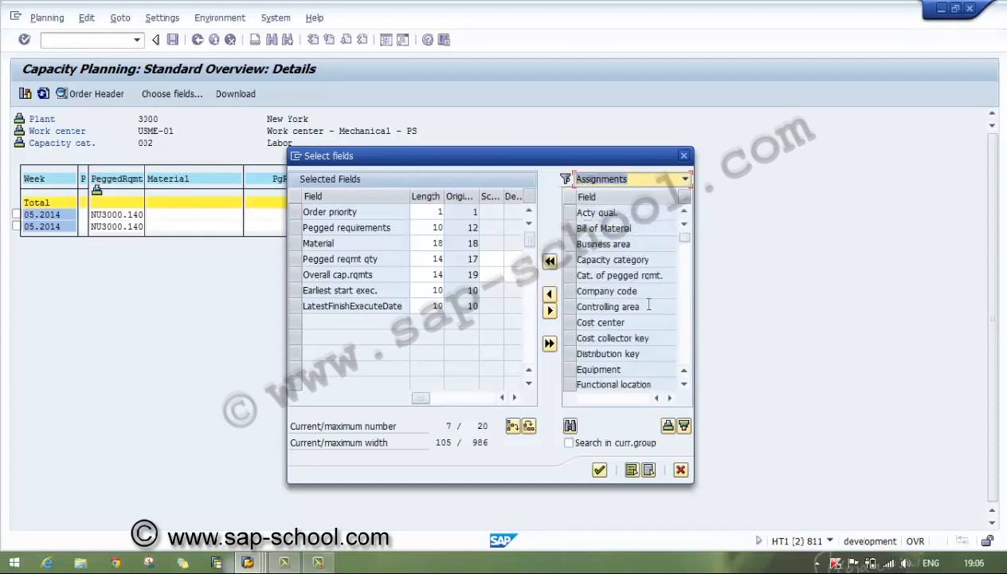
- Add the Operation and Order fields to the columns of the capacity details list and accept the field selection
click(684, 385)
click(683, 385)
click(683, 385)
click(683, 385)
click(683, 385)
click(684, 384)
click(683, 384)
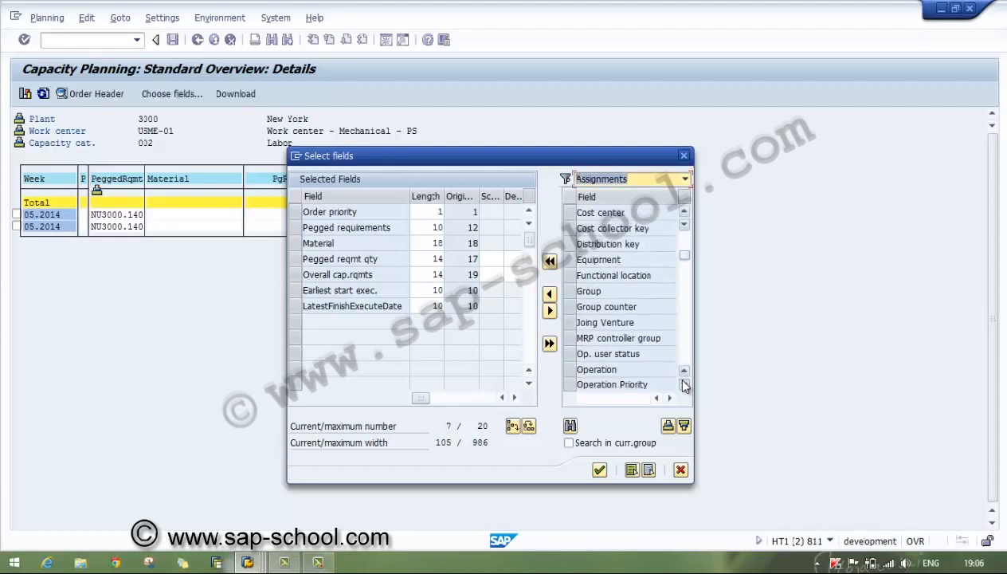
click(684, 385)
click(684, 385)
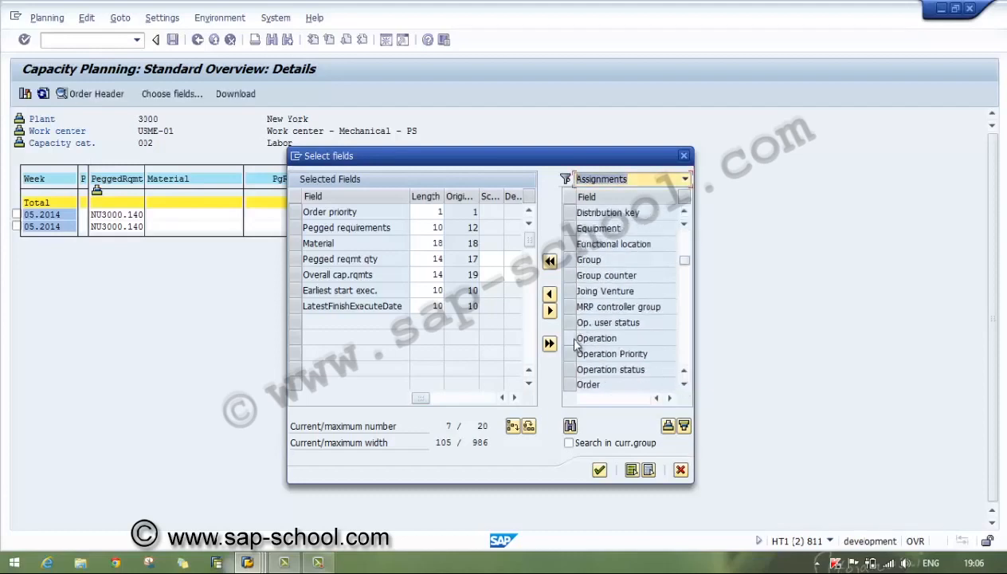
click(589, 338)
click(684, 384)
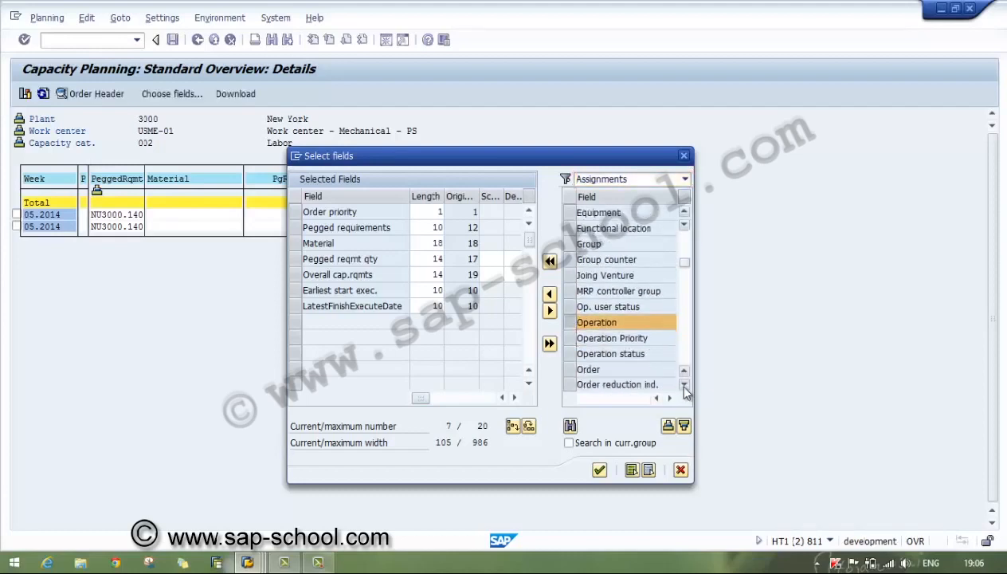
click(683, 385)
click(570, 354)
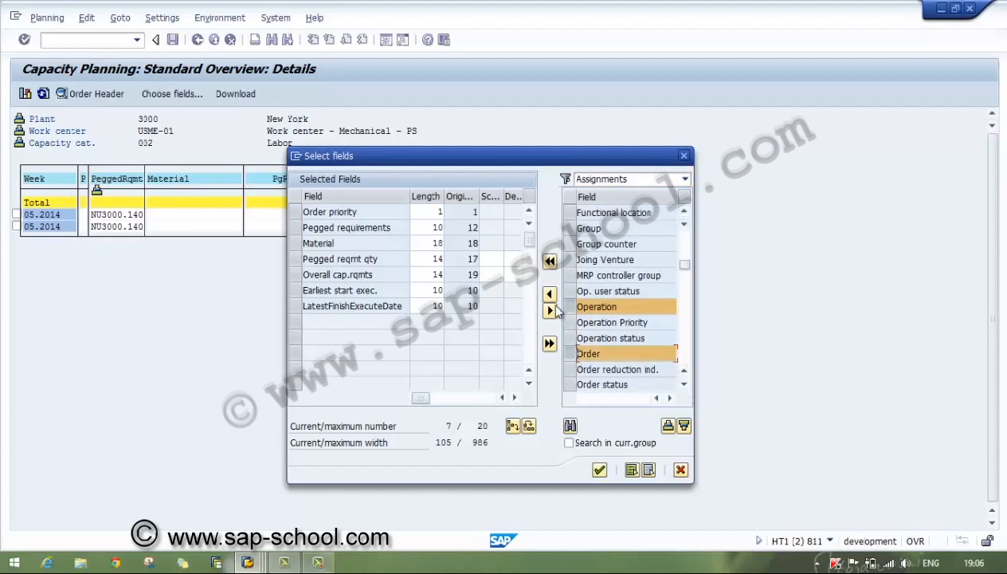
click(551, 295)
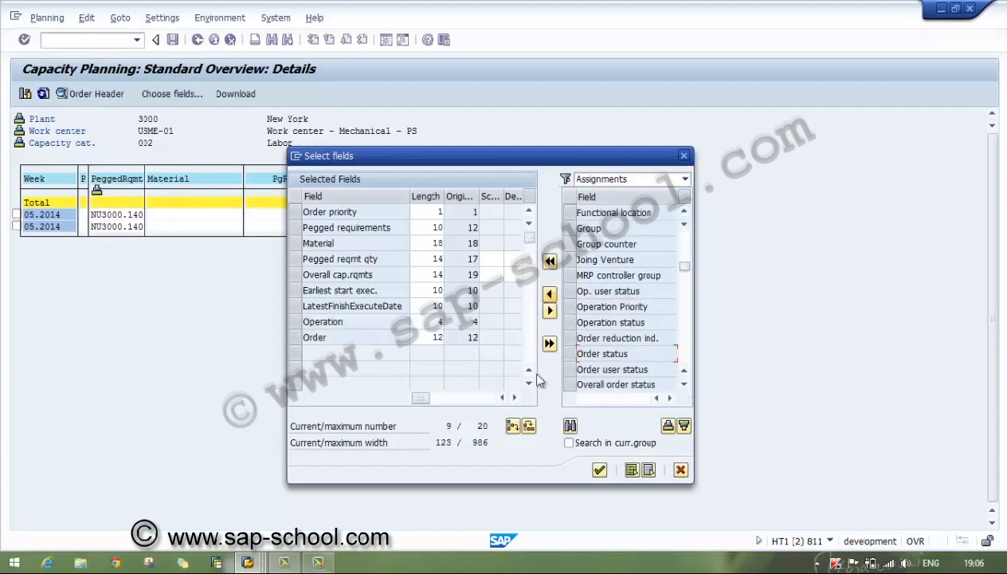
click(599, 469)
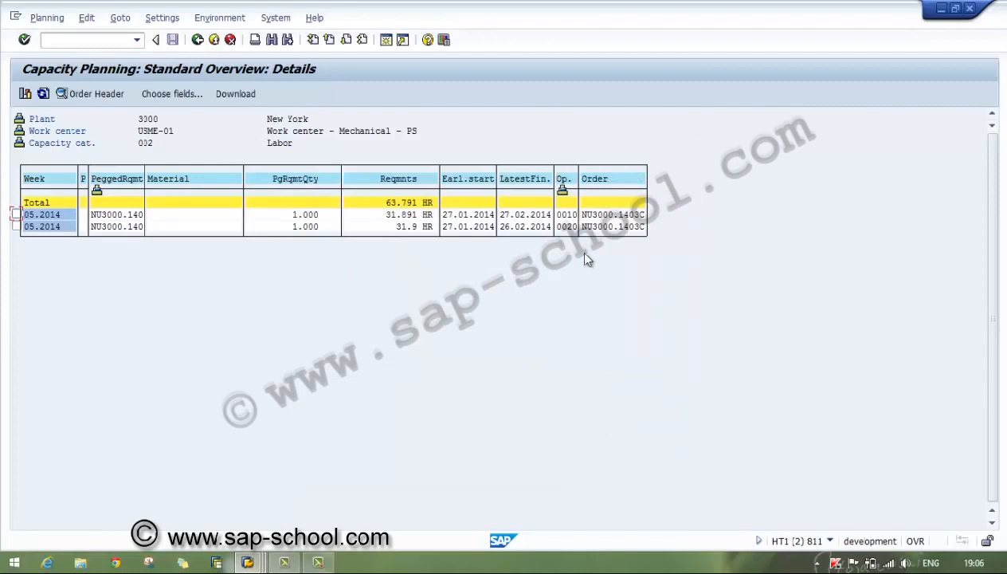
- Check the order, operation, requirements, earliest start and latest finish of the first requirement row in week 05.2014
click(607, 215)
click(569, 216)
click(411, 220)
click(468, 217)
click(514, 216)
- Open the order header of the first requirement row, check its network number and return to the details list
click(16, 215)
click(88, 94)
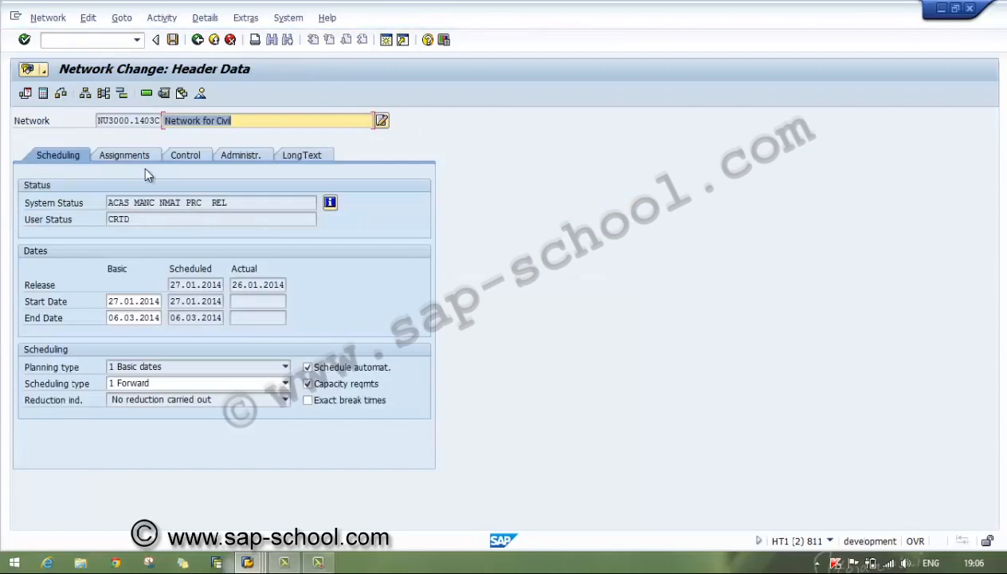
click(146, 124)
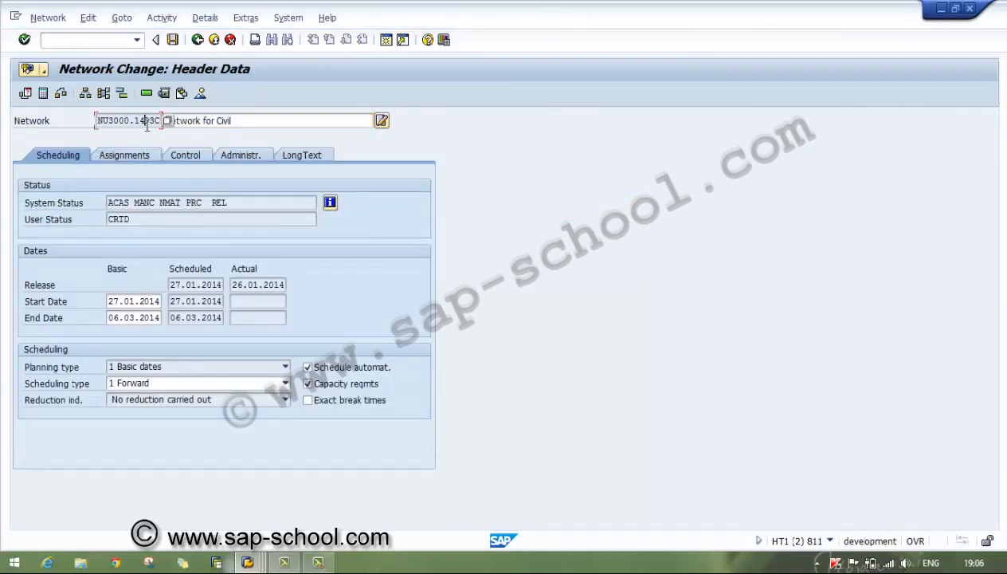
click(200, 40)
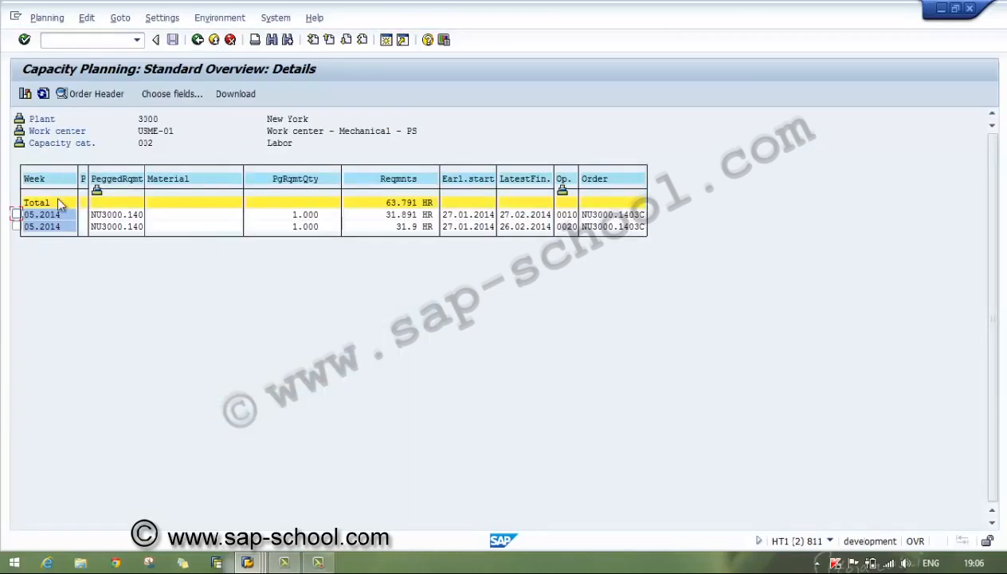
- Display the capacity details graphic for both week 05.2014 requirement rows, close it and leave the CM01 load evaluation
click(17, 225)
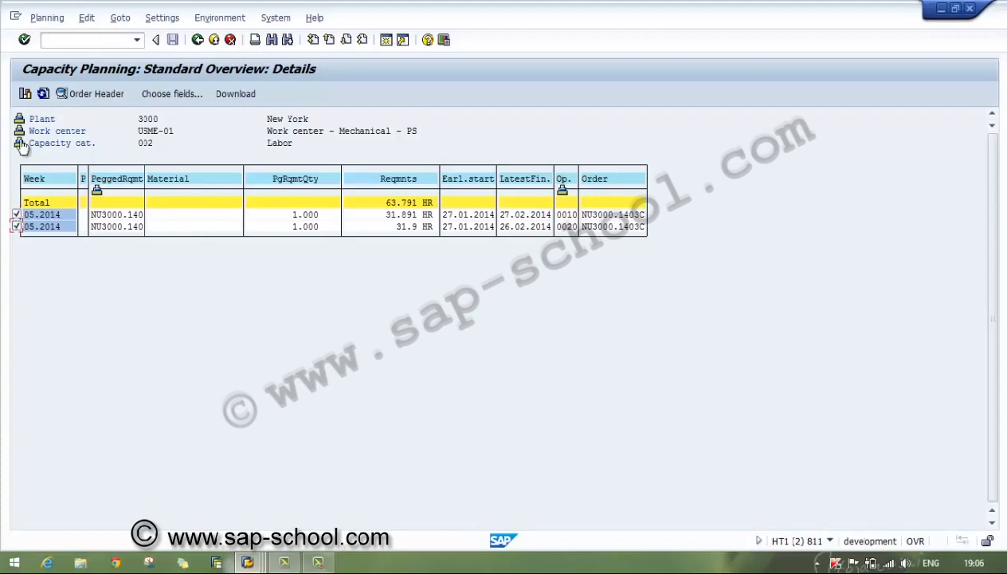
click(26, 94)
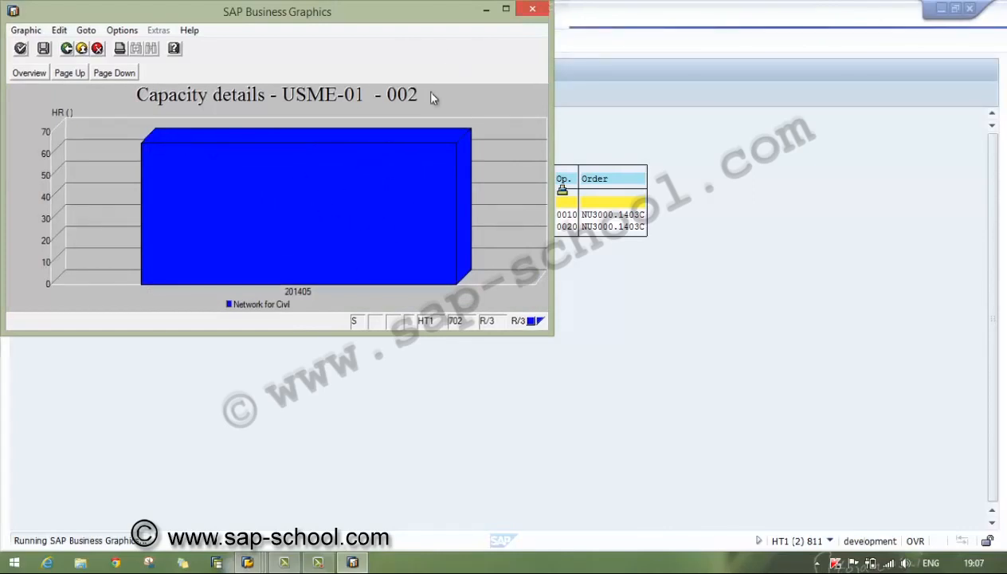
click(532, 8)
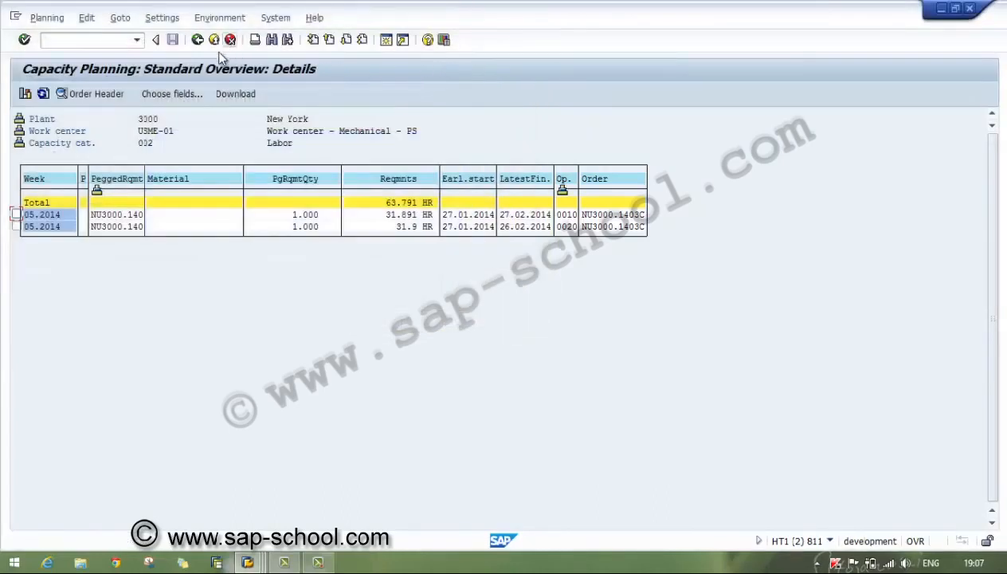
click(197, 43)
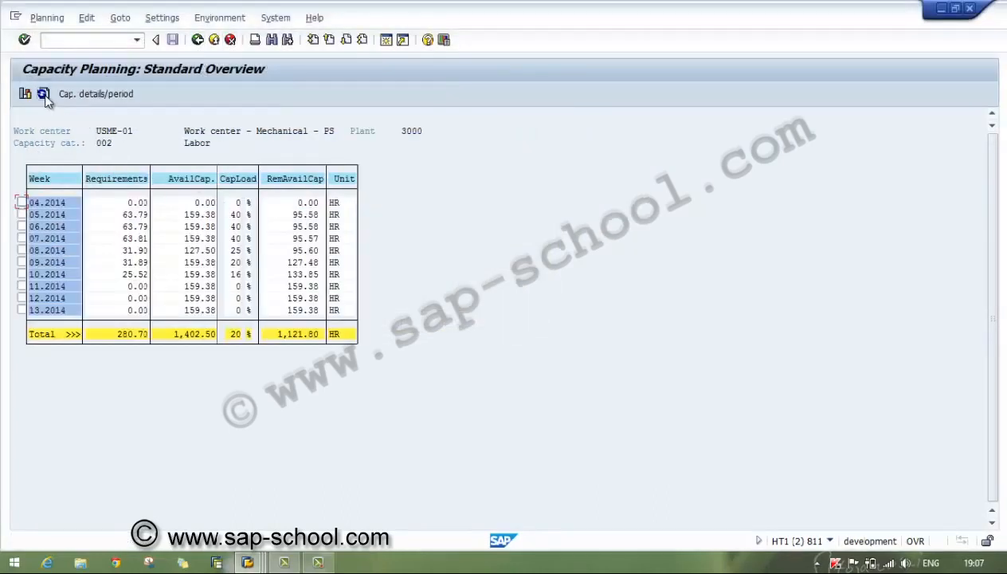
click(197, 40)
click(198, 40)
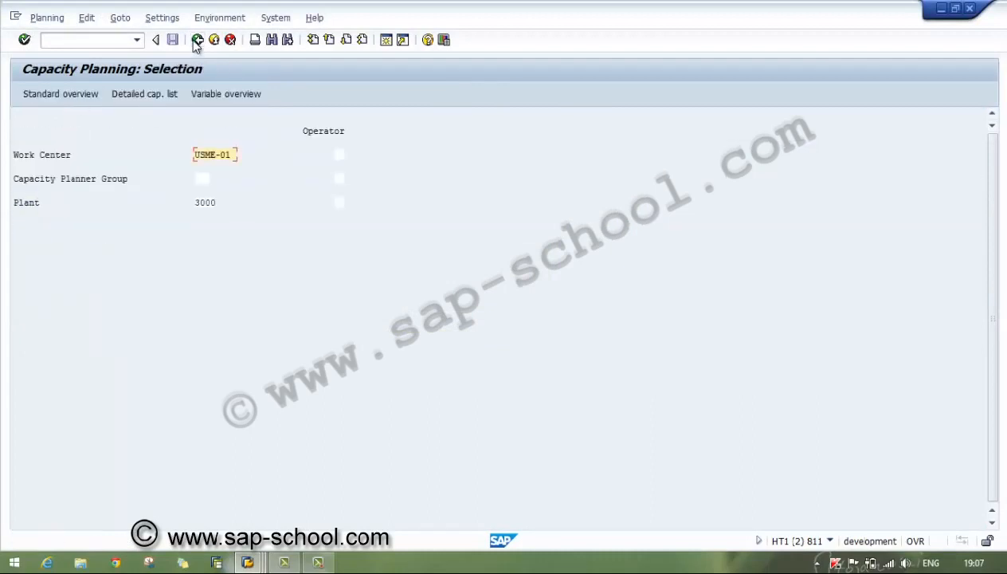
click(197, 41)
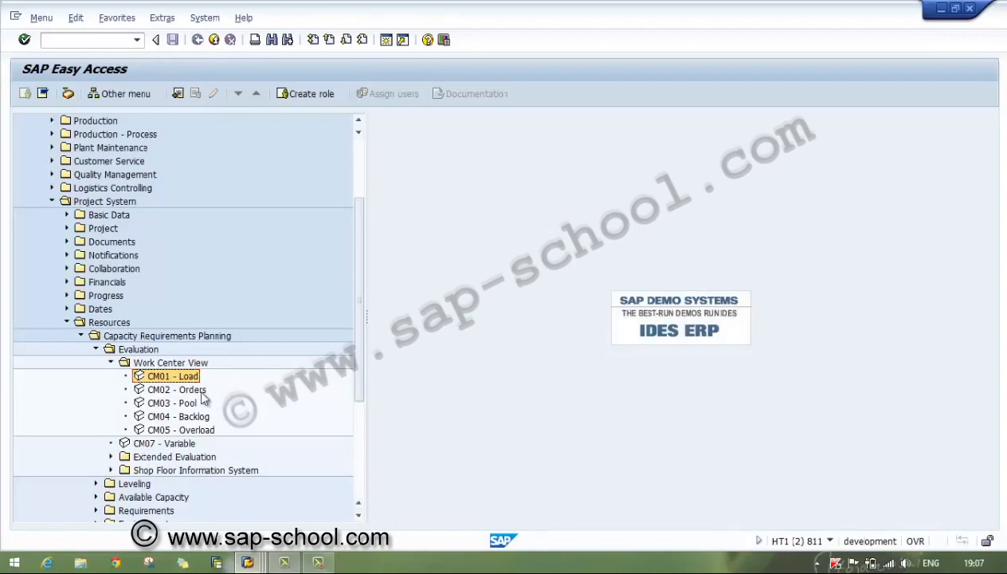
- Start the CM02 orders evaluation for work center USME-01 and set the capacity unit to HR in the general settings
double_click(201, 393)
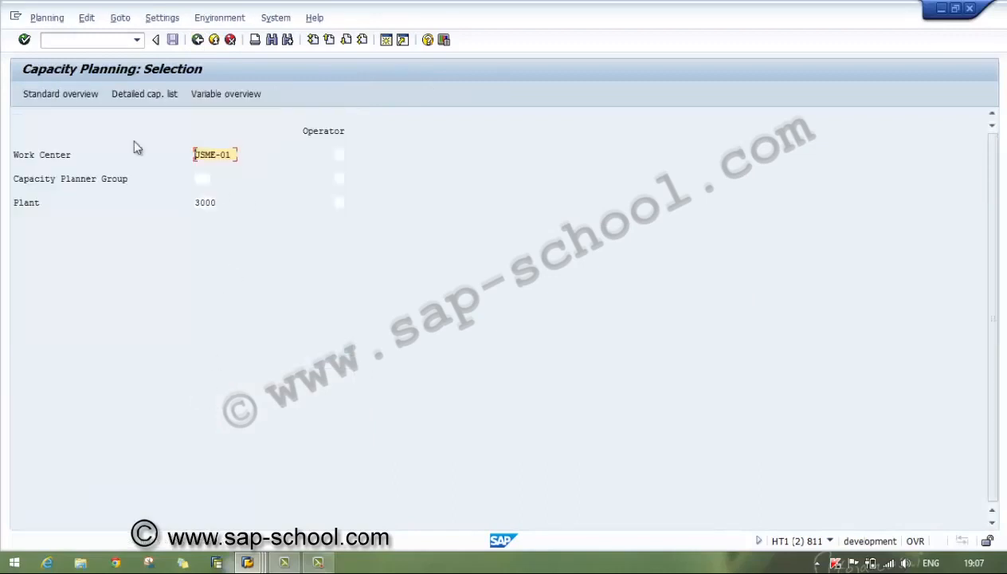
click(175, 19)
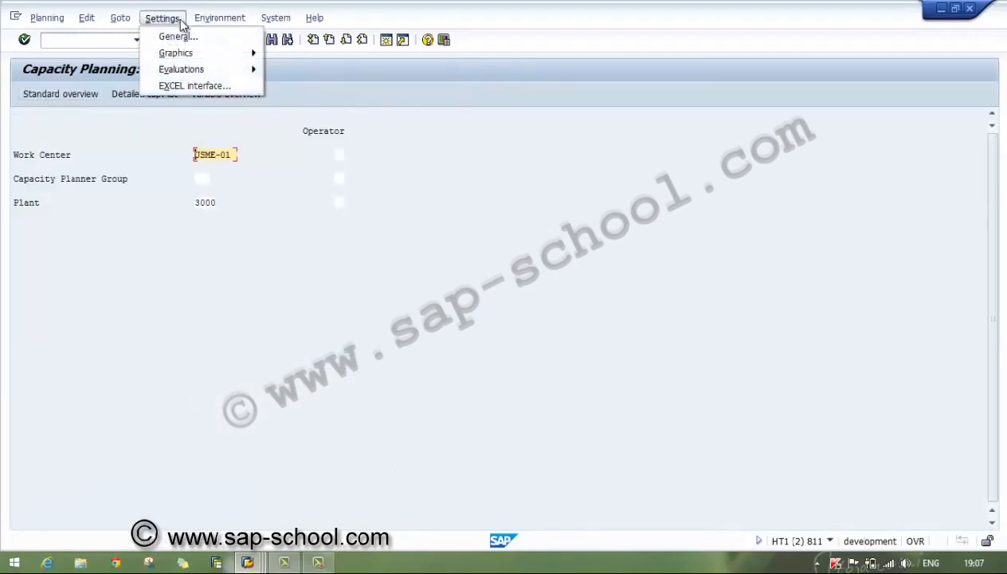
click(178, 36)
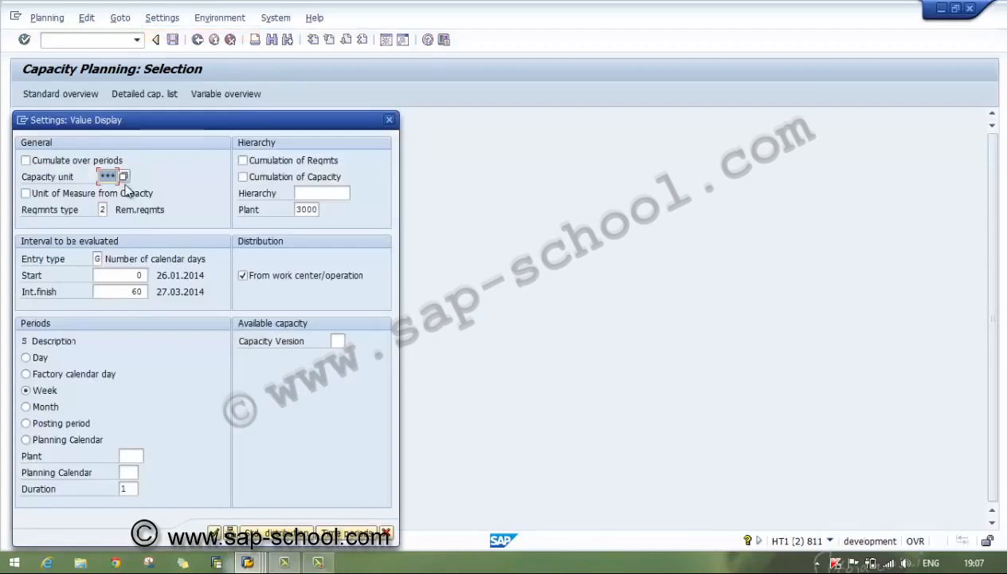
text(H)
click(215, 532)
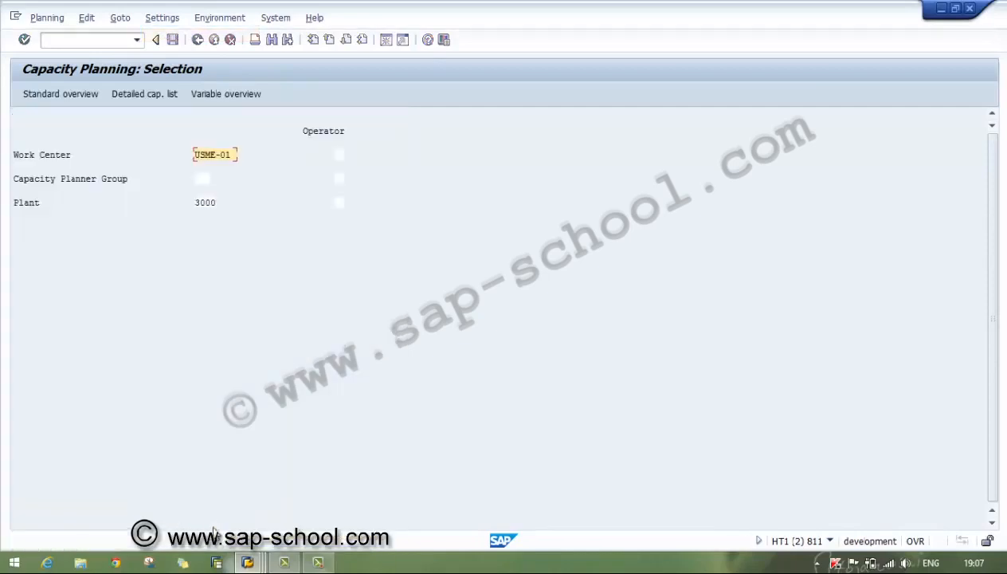
- Review the CM02 standard overview of work center USME-01 and exit back to the transaction tree
click(57, 96)
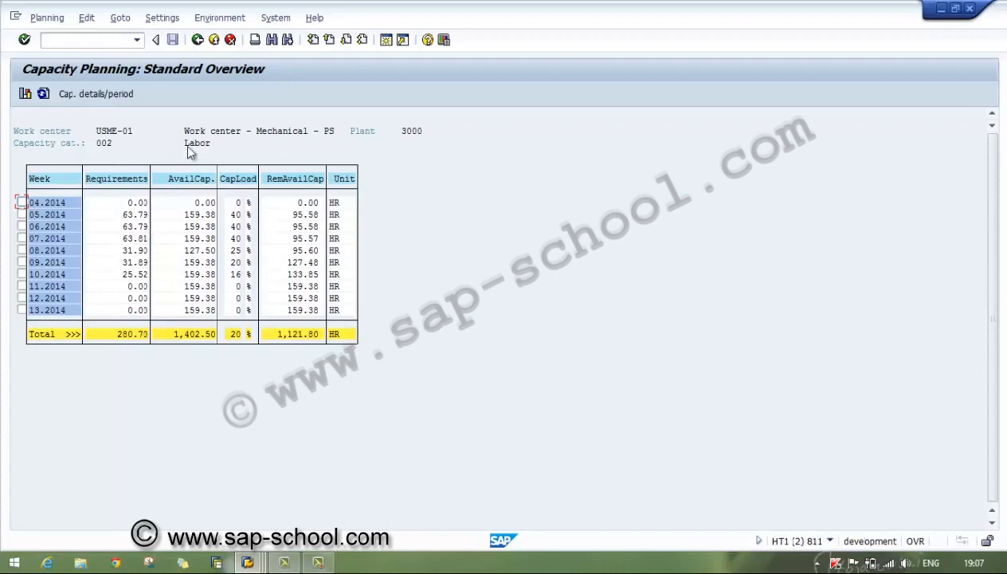
click(197, 40)
click(197, 40)
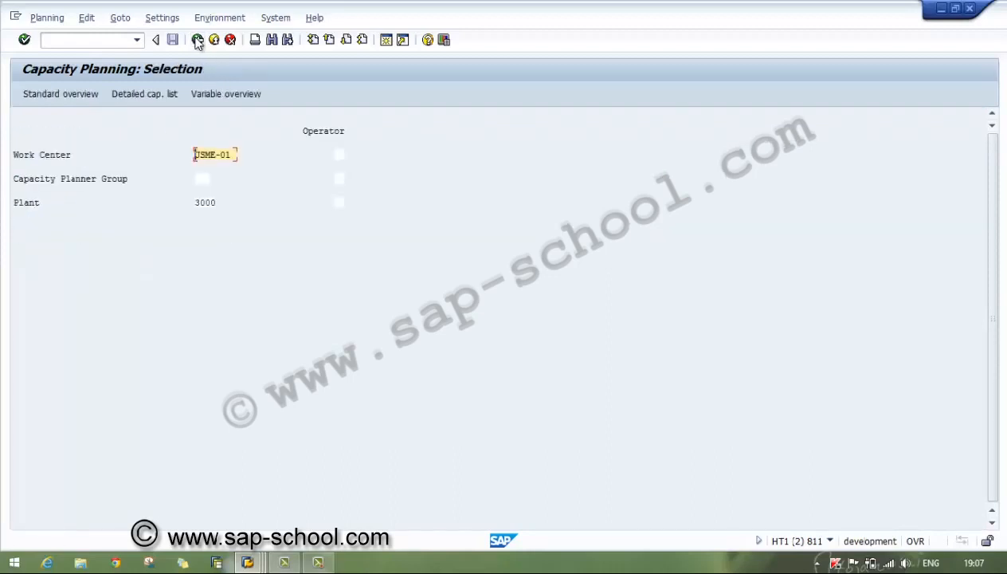
click(197, 40)
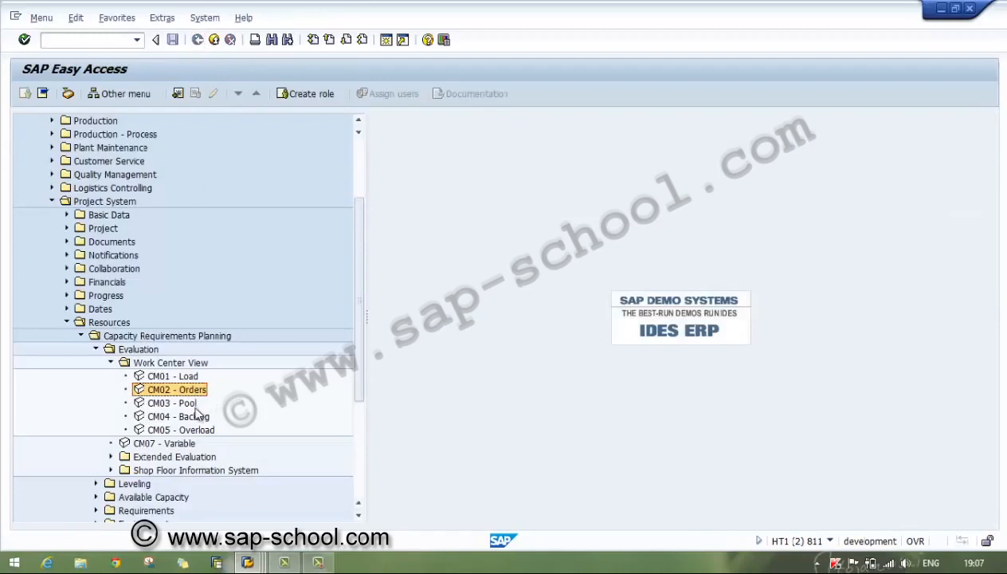
- Start the CM07 variable evaluation with overall profile SAPSFC010, Work center basic load
double_click(143, 444)
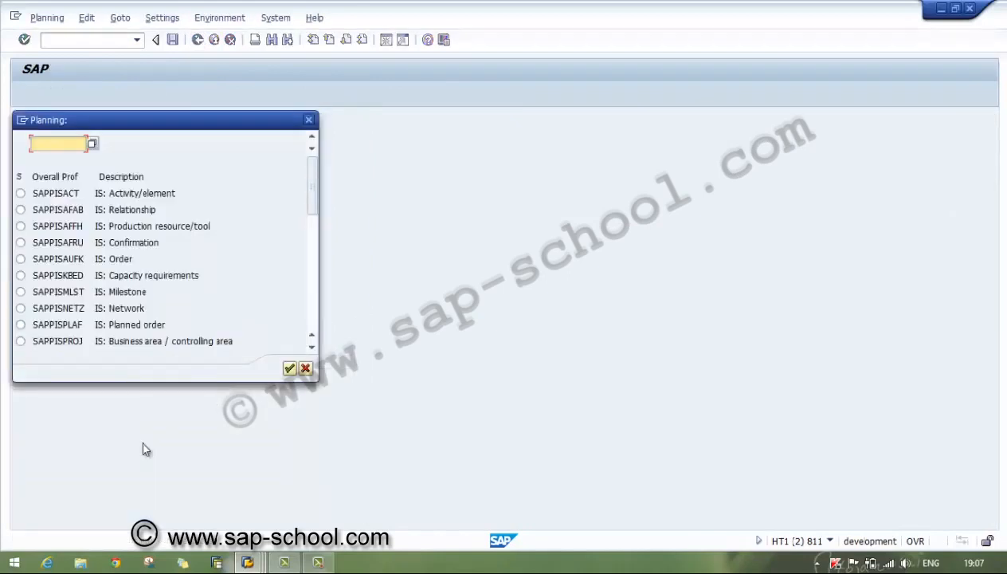
click(312, 286)
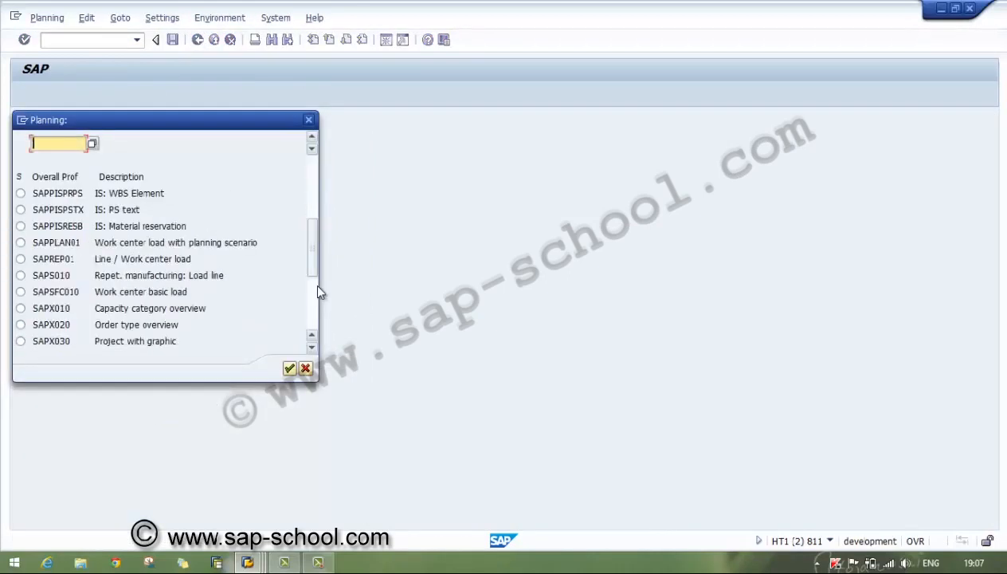
click(20, 293)
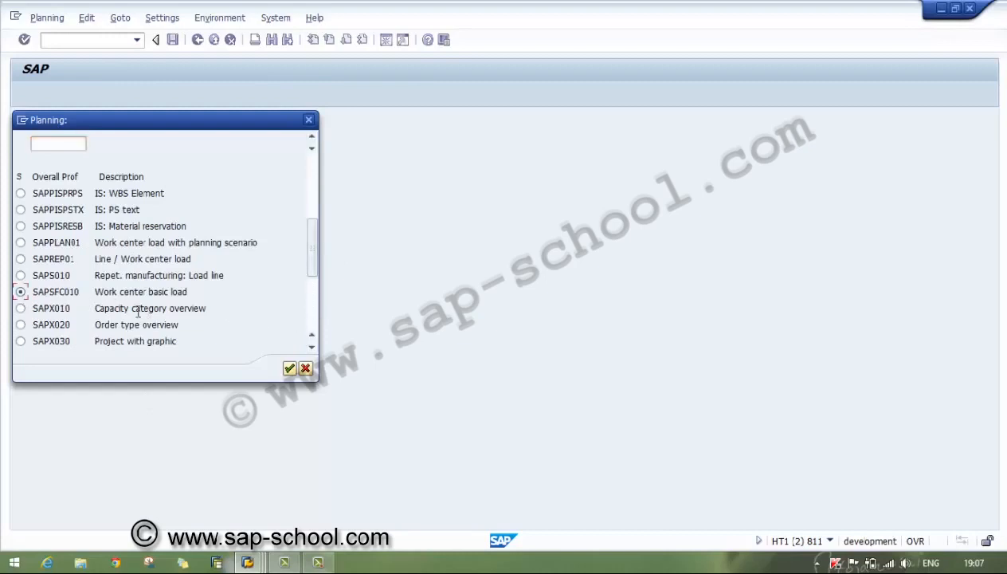
click(289, 369)
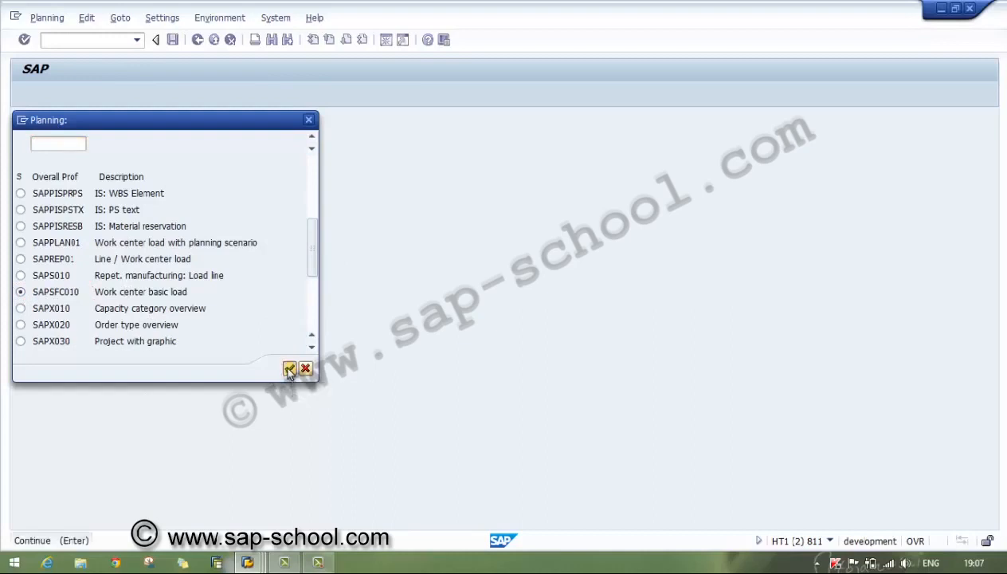
- Set the capacity unit to hr in the general settings of the variable evaluation and accept them
click(168, 18)
click(174, 33)
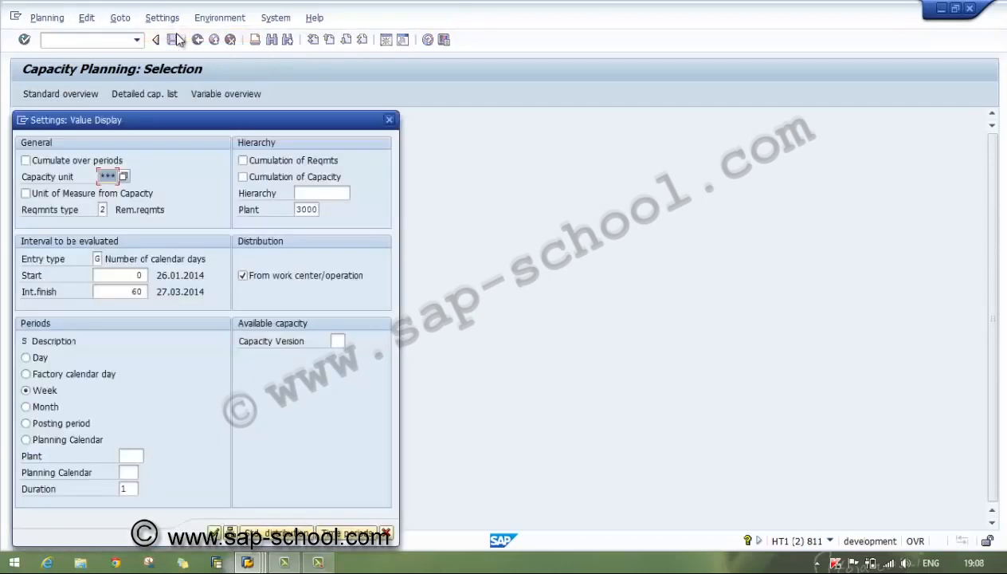
text(hr)
click(213, 531)
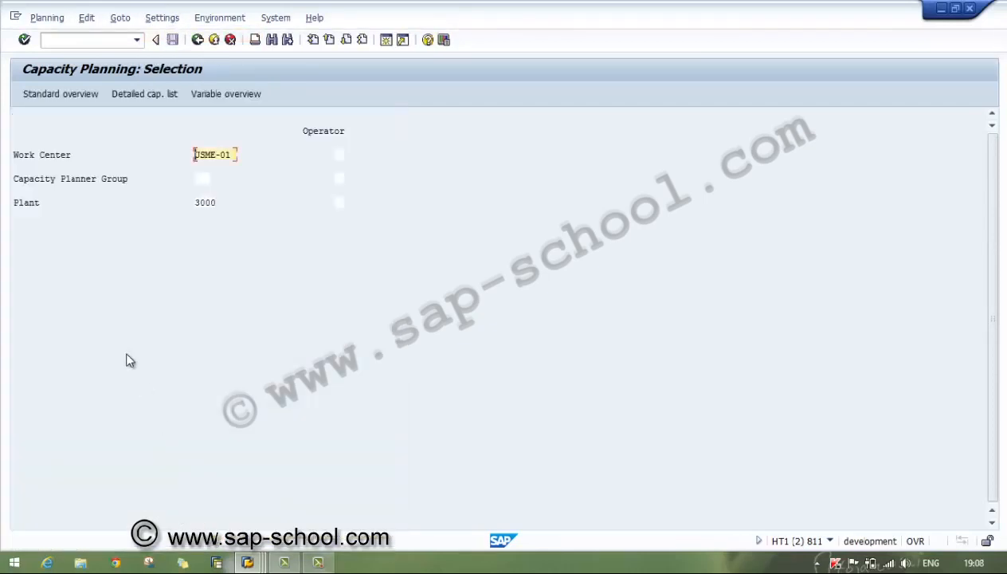
- Open the standard overview of the work center basic load, select all weeks, view the capacity graphic and close it
click(61, 96)
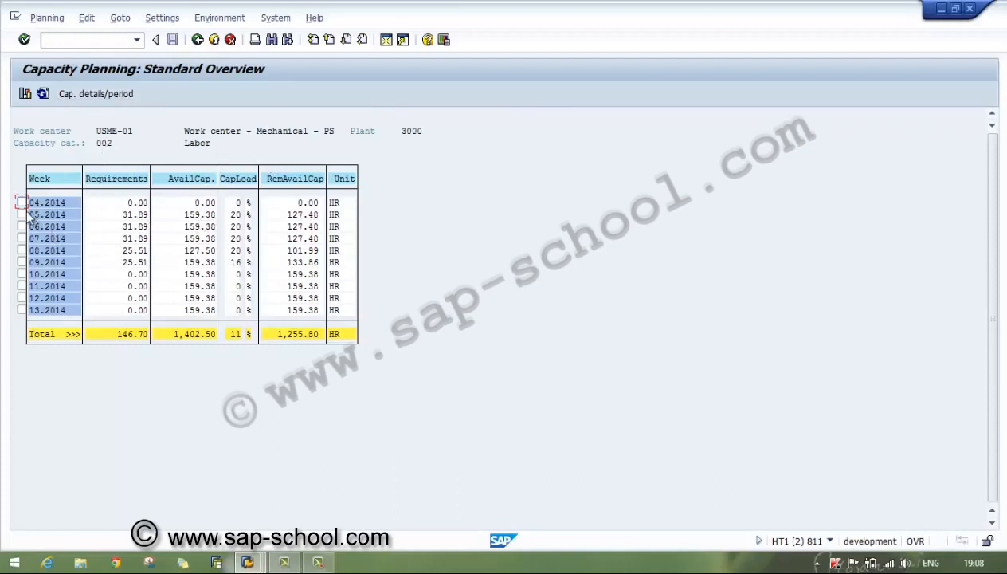
click(86, 18)
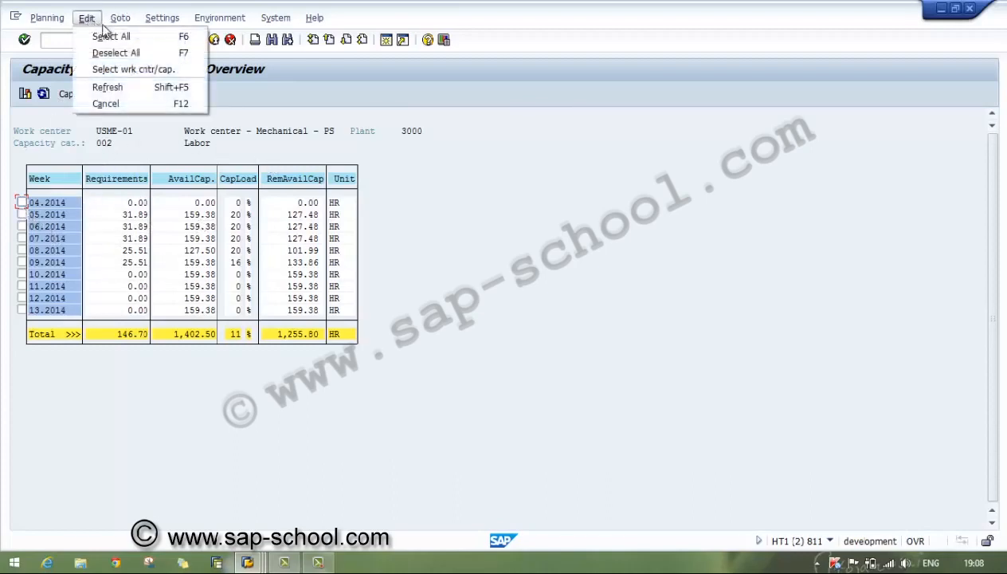
mouse_move(119, 18)
click(111, 36)
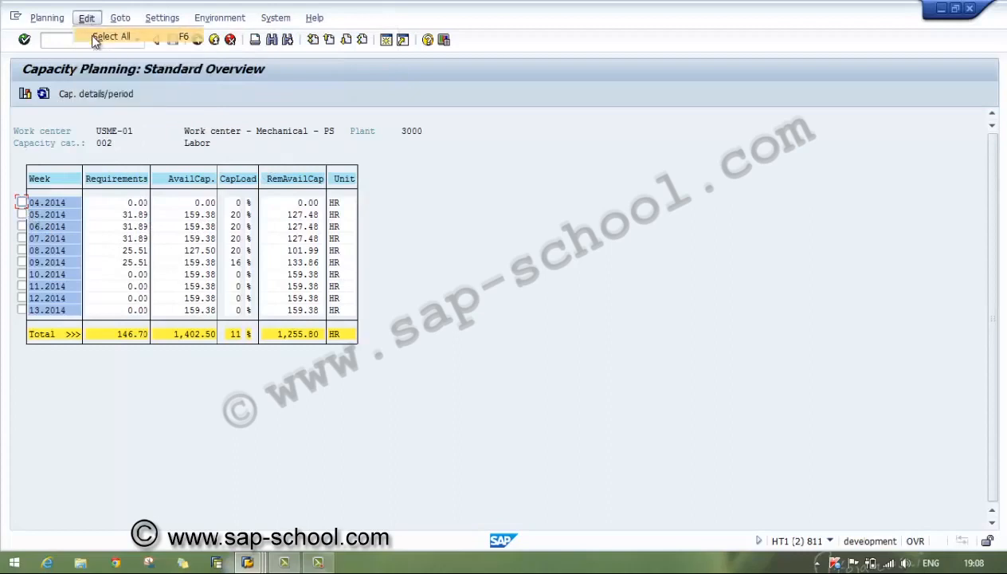
click(26, 94)
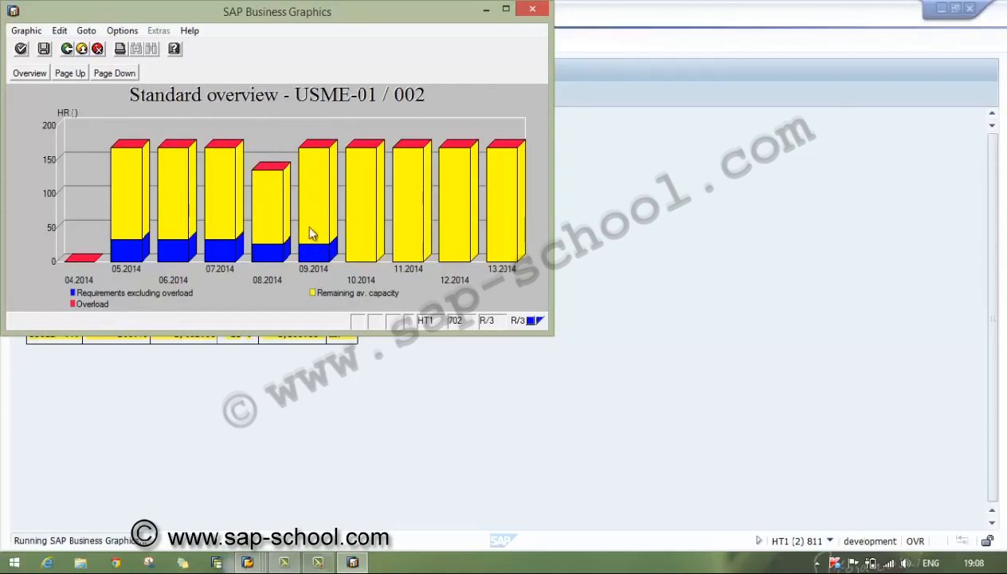
click(531, 11)
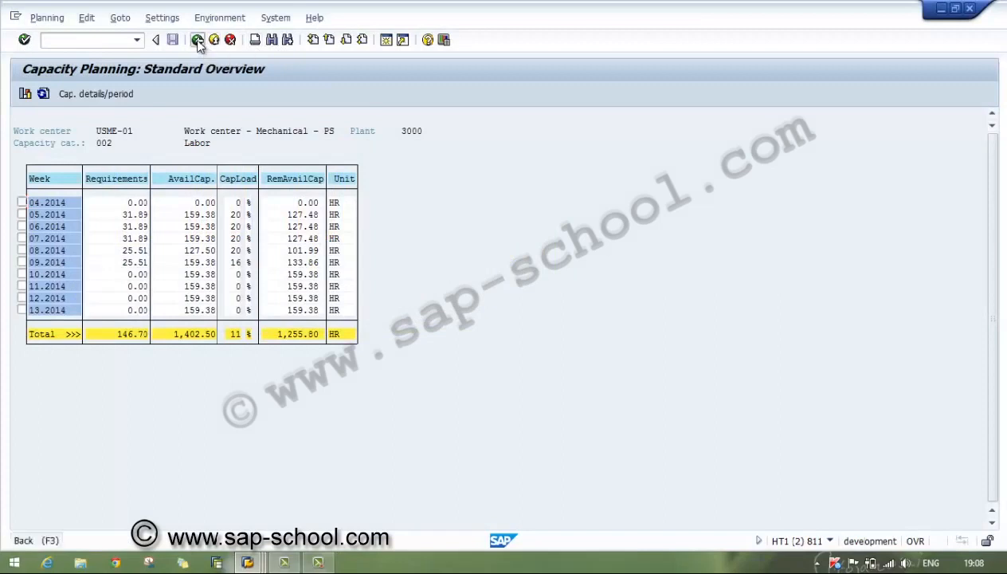
- Return to the capacity selection, change the work center to USEL-01, view its standard overview and go back to the selection
click(198, 41)
click(198, 40)
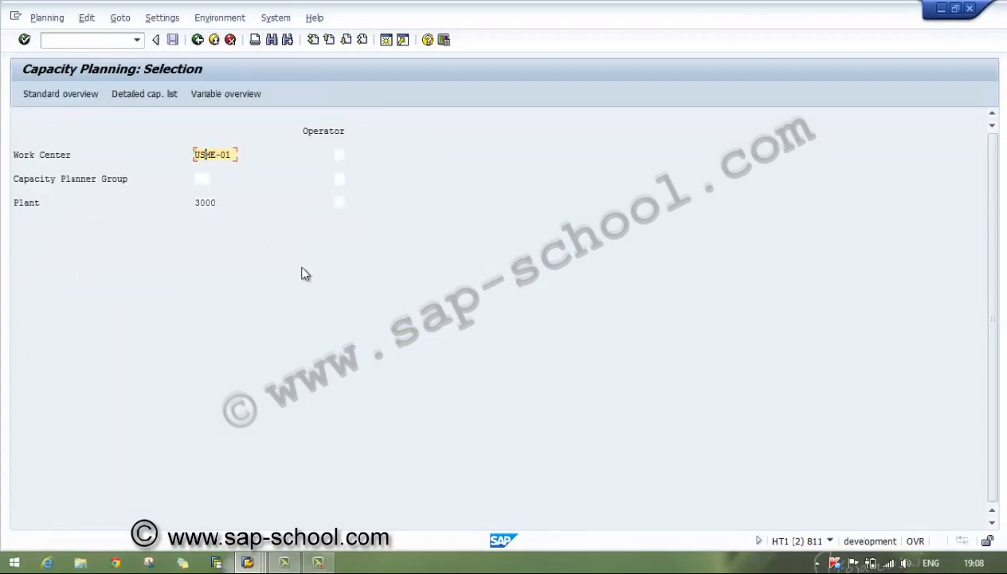
click(77, 94)
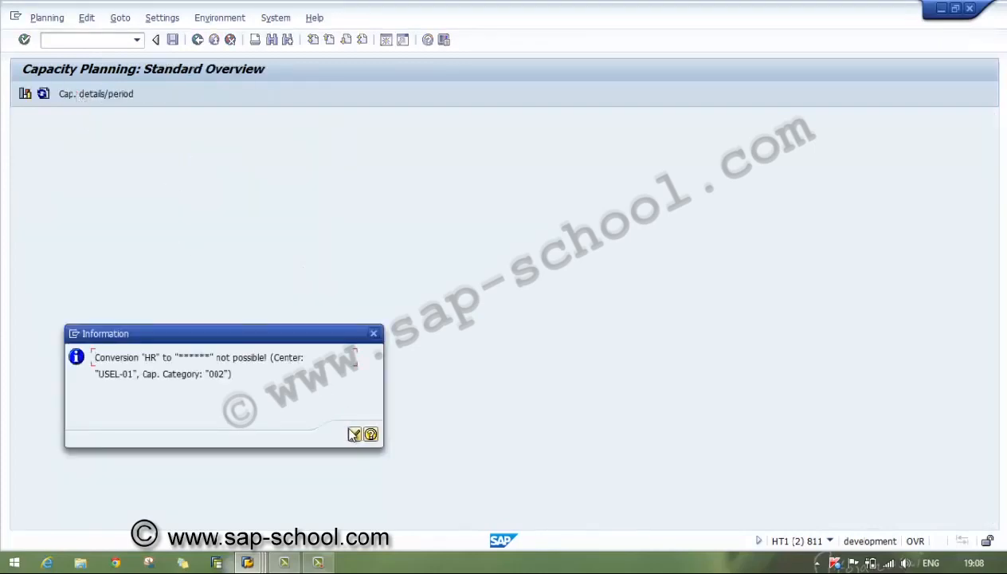
click(353, 434)
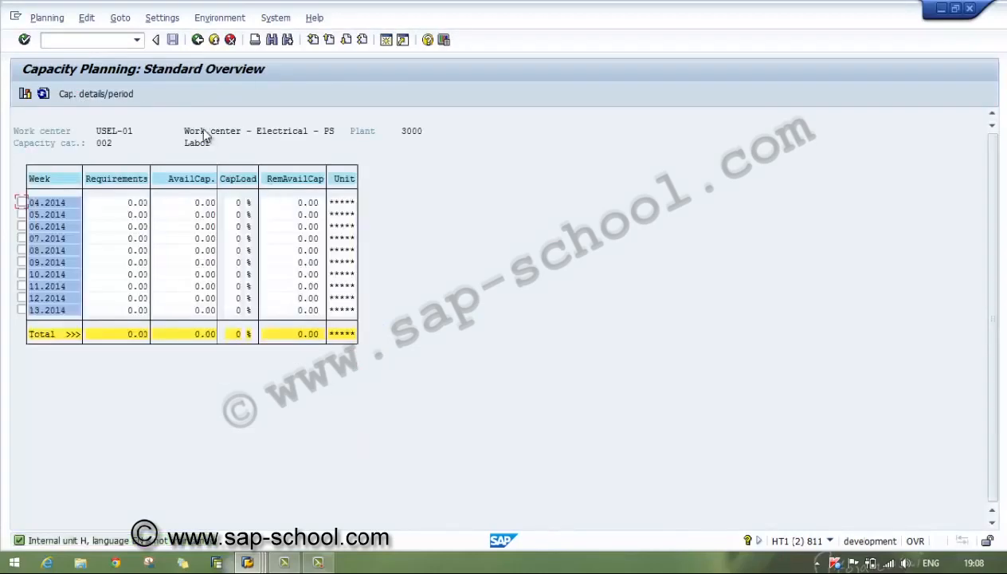
click(199, 41)
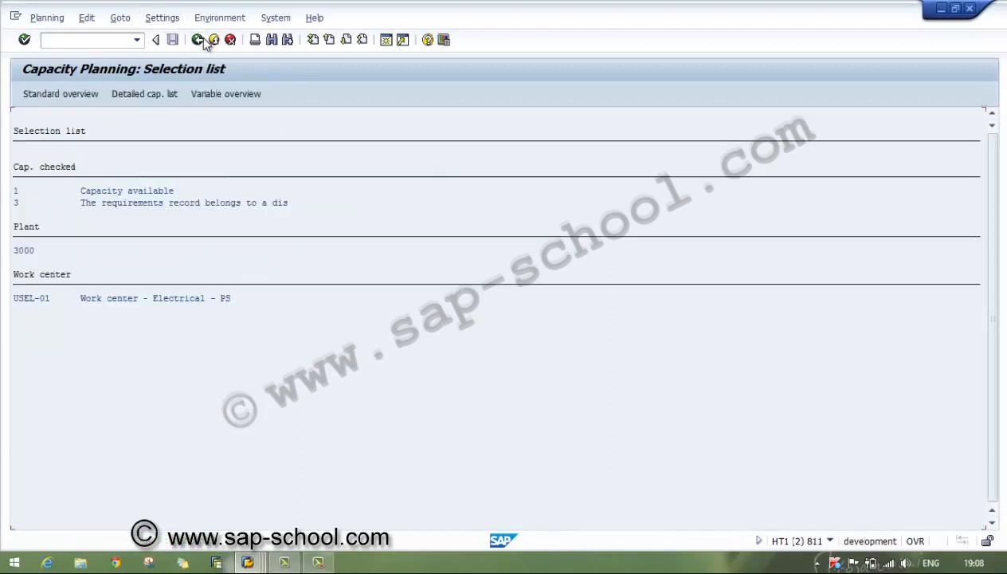
click(198, 40)
- Set the capacity unit to hr in the general settings and open the standard overview of work center USEL-01
click(162, 17)
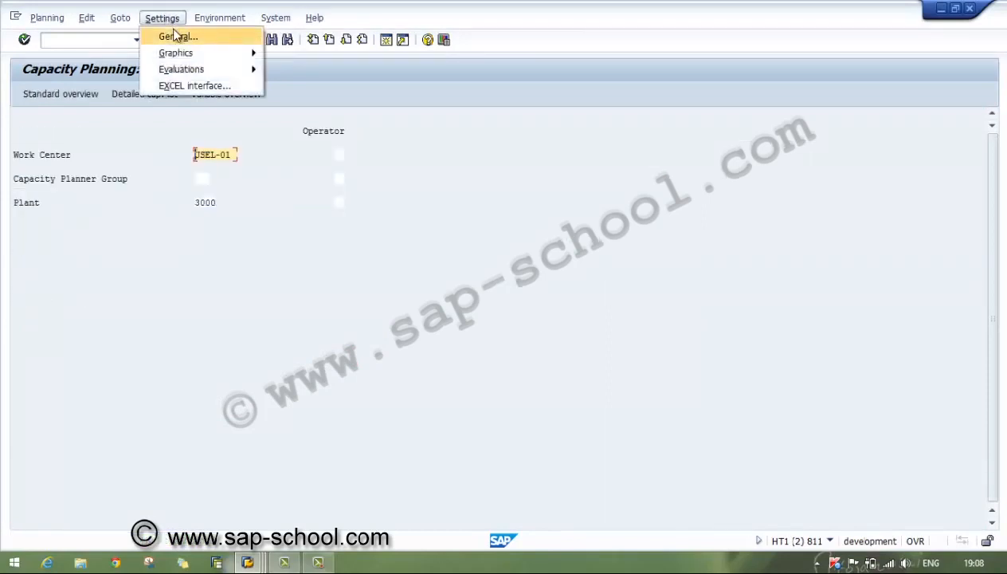
click(176, 36)
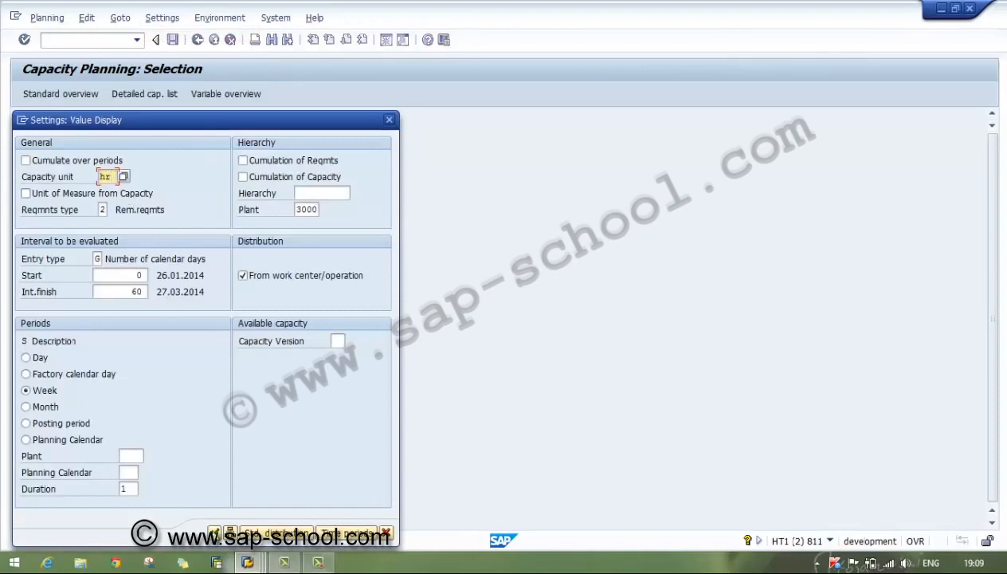
click(213, 531)
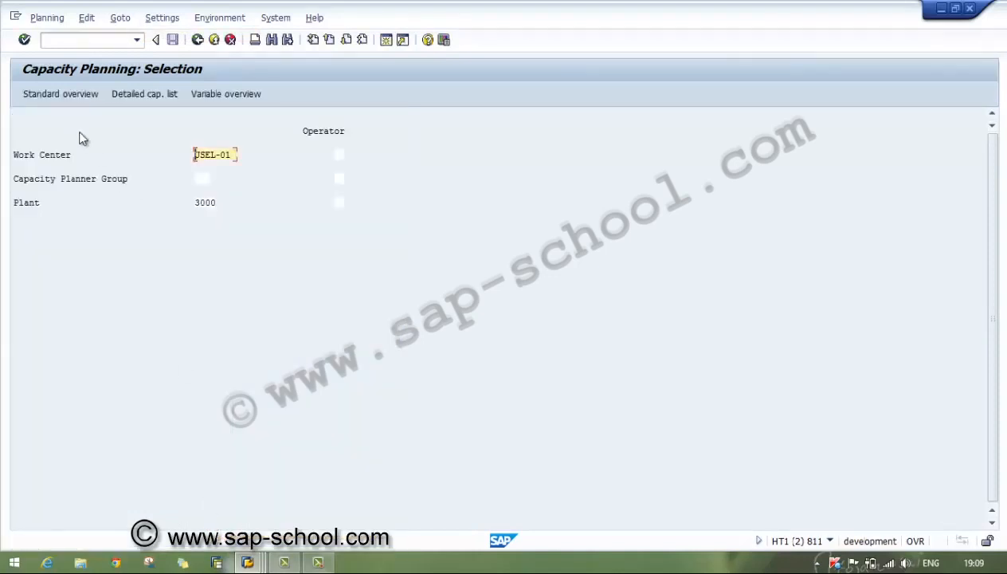
click(68, 97)
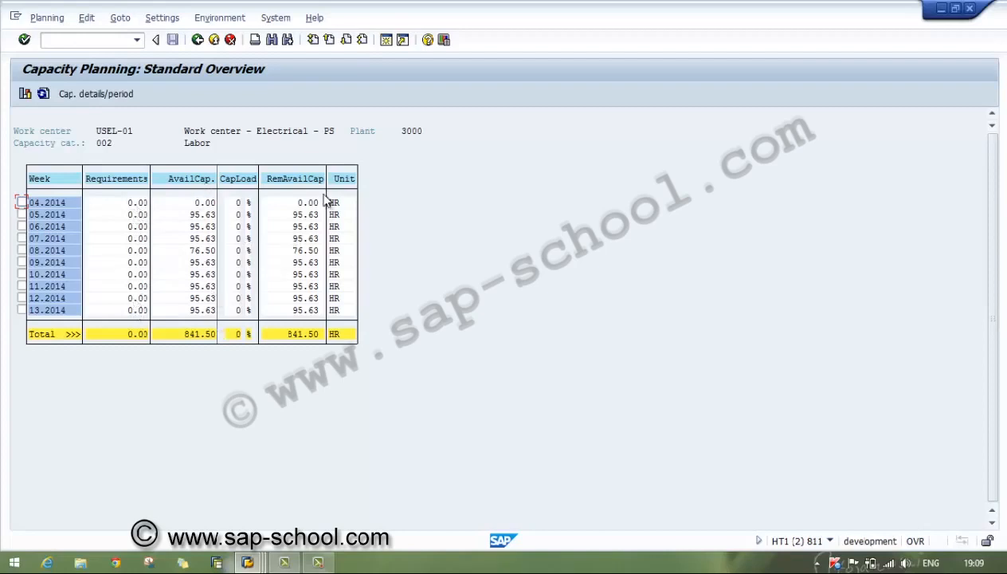
- Exit the variable evaluation to the transaction tree, collapse Work Center View and expand the Extended Evaluation folder
click(201, 45)
click(201, 45)
click(200, 46)
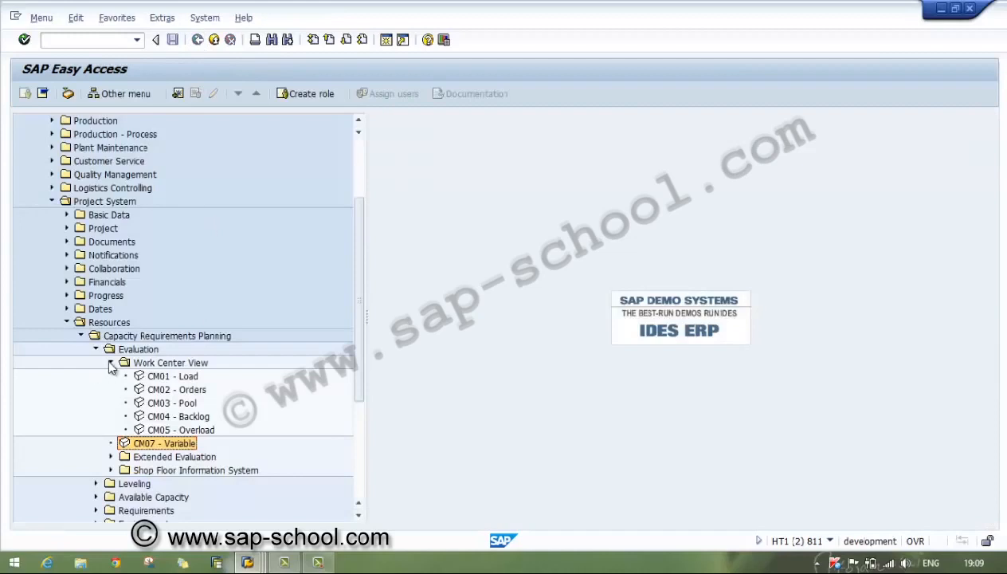
click(111, 362)
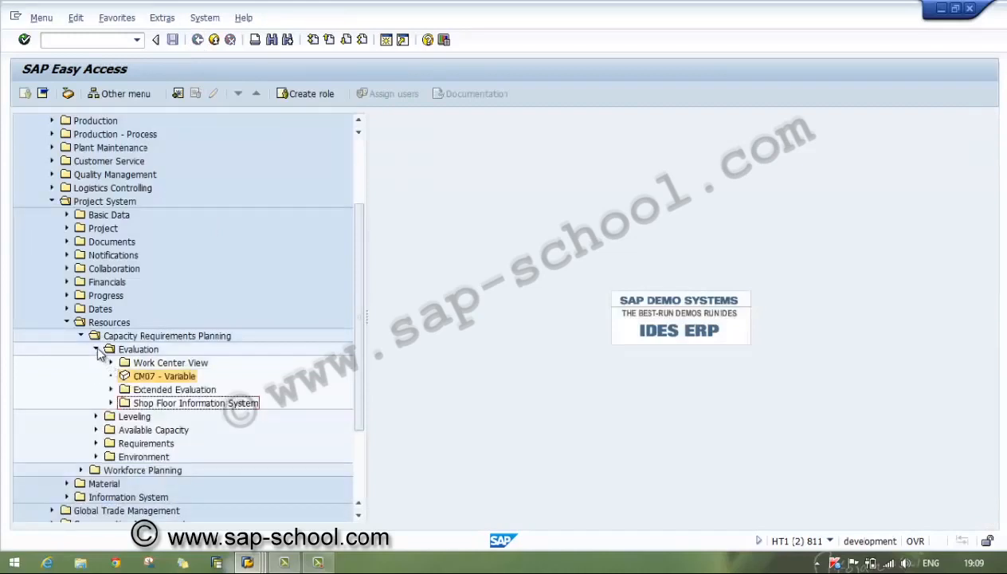
click(110, 390)
click(172, 390)
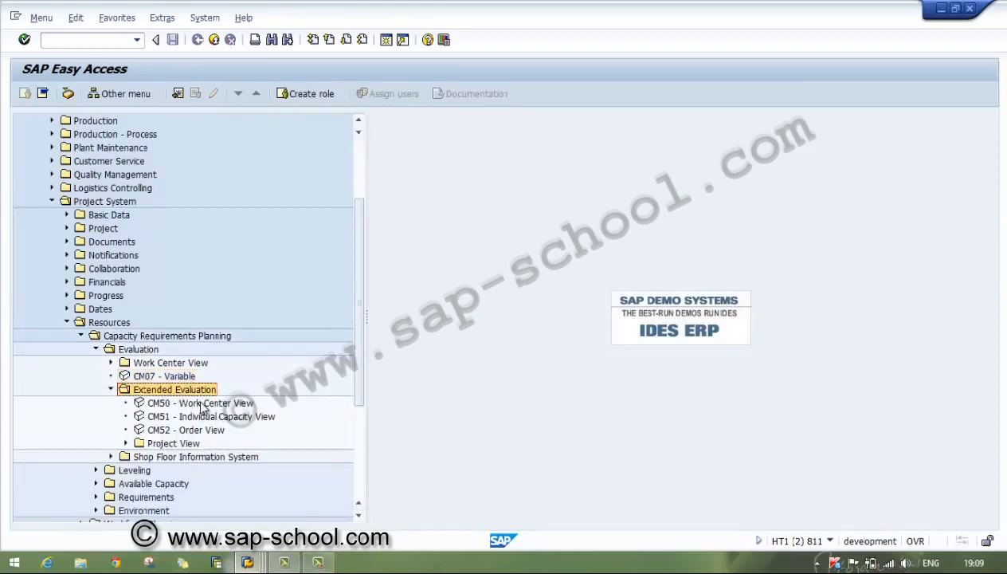
- Start the CM50 work center view and run the capacity evaluation for work center USEL-01 in plant 3000
double_click(201, 404)
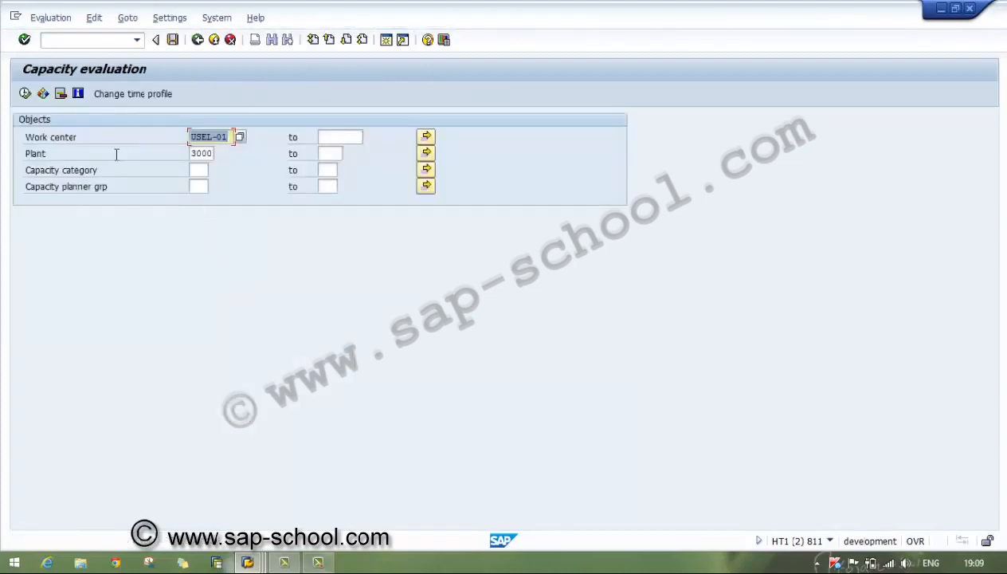
click(25, 94)
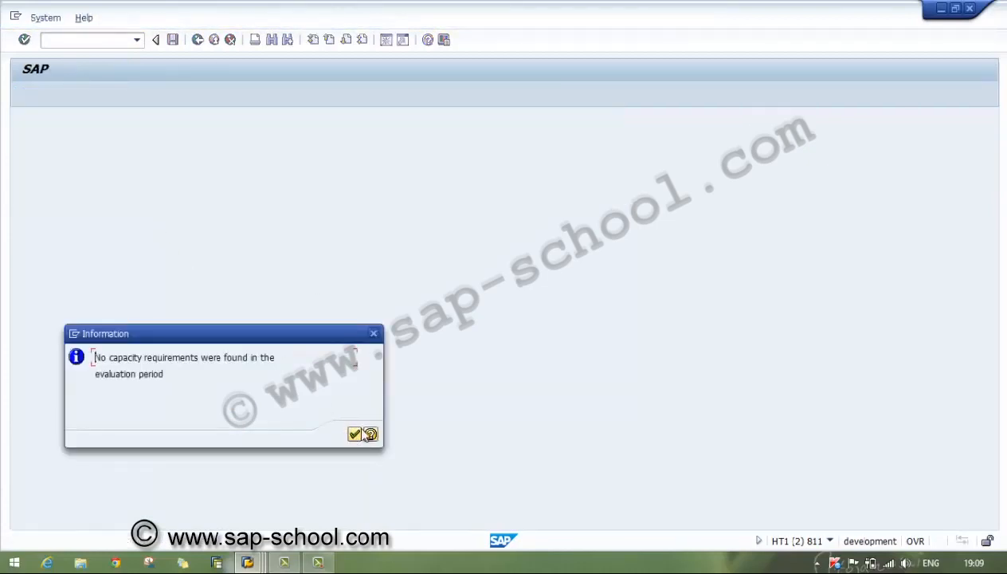
click(354, 434)
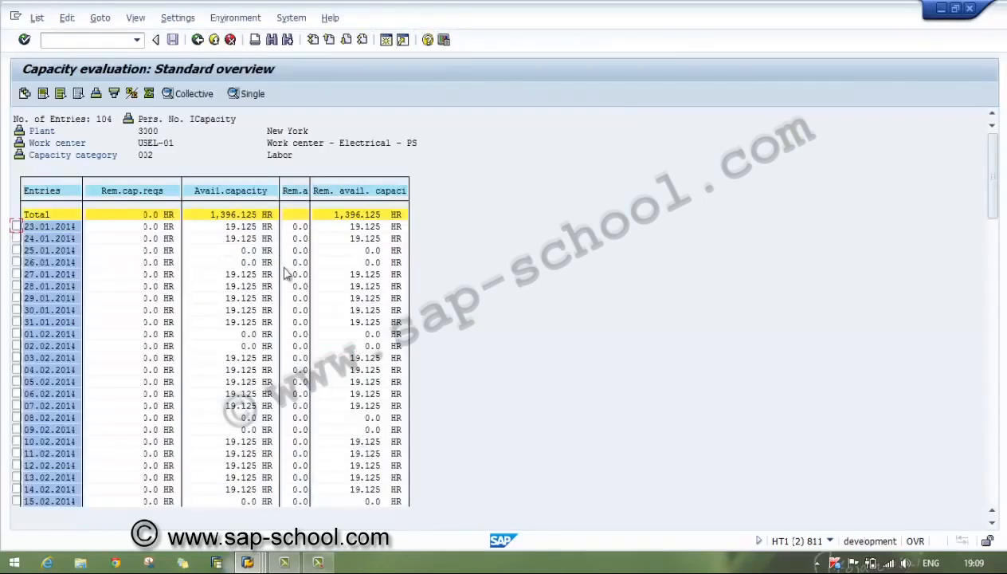
- Look through the daily capacity entries of work center USEL-01 and exit the evaluation
scroll(994, 452, down, 10)
click(994, 452)
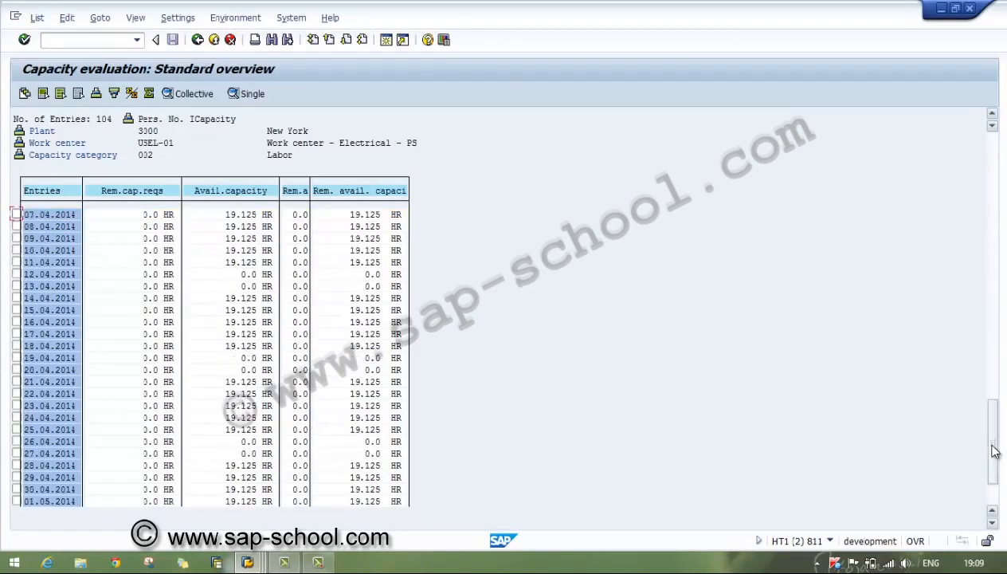
drag(994, 452, 992, 136)
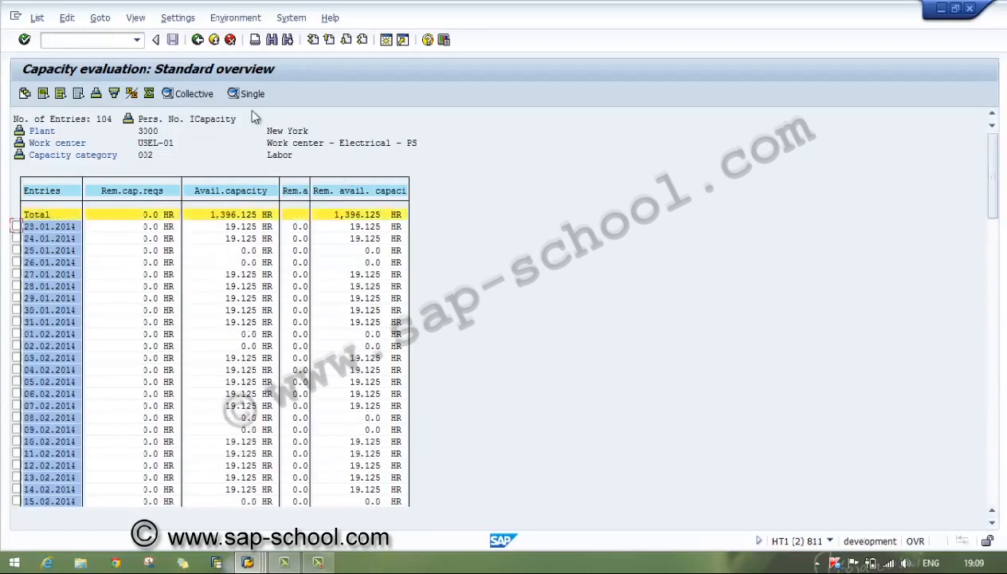
click(198, 40)
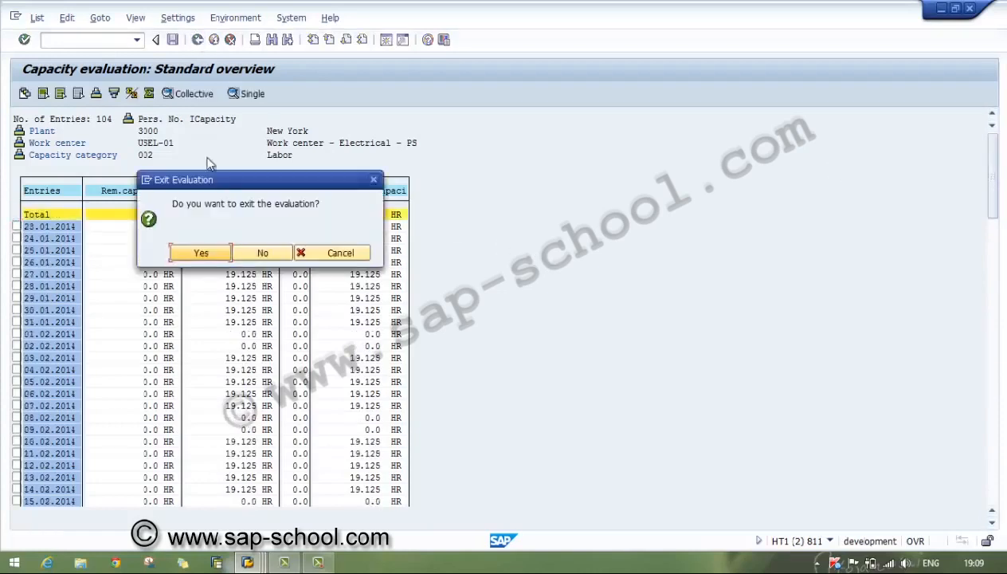
click(191, 252)
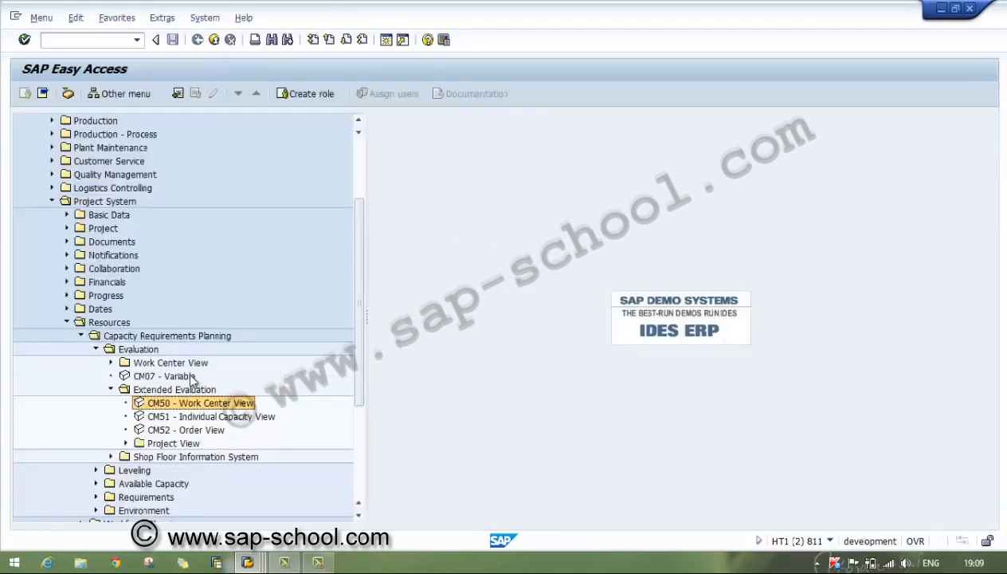
- Restart CM50, change the work center to USME-01 and run the capacity evaluation for plant 3000
double_click(175, 405)
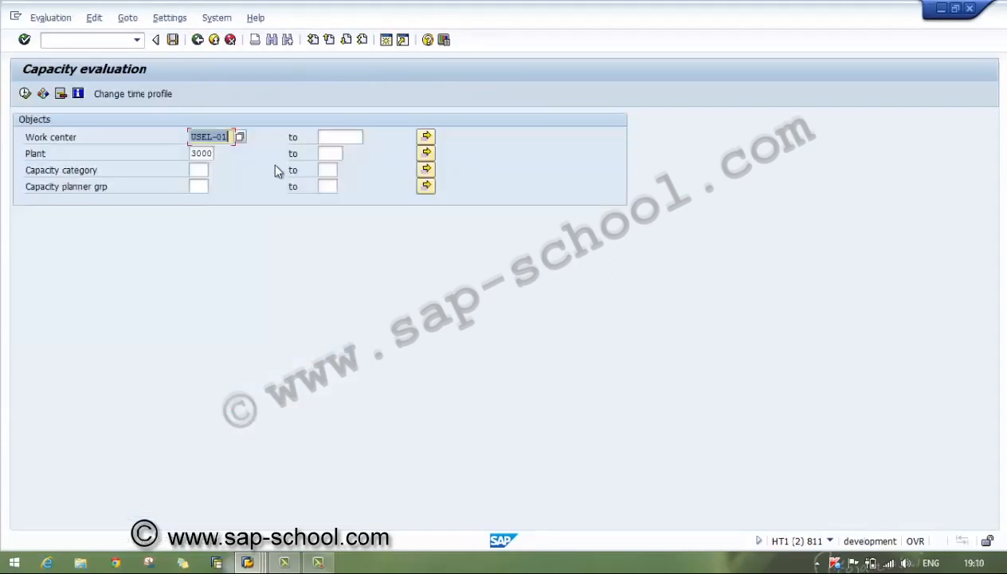
key(Left)
key(Left)
key(Left)
text(me)
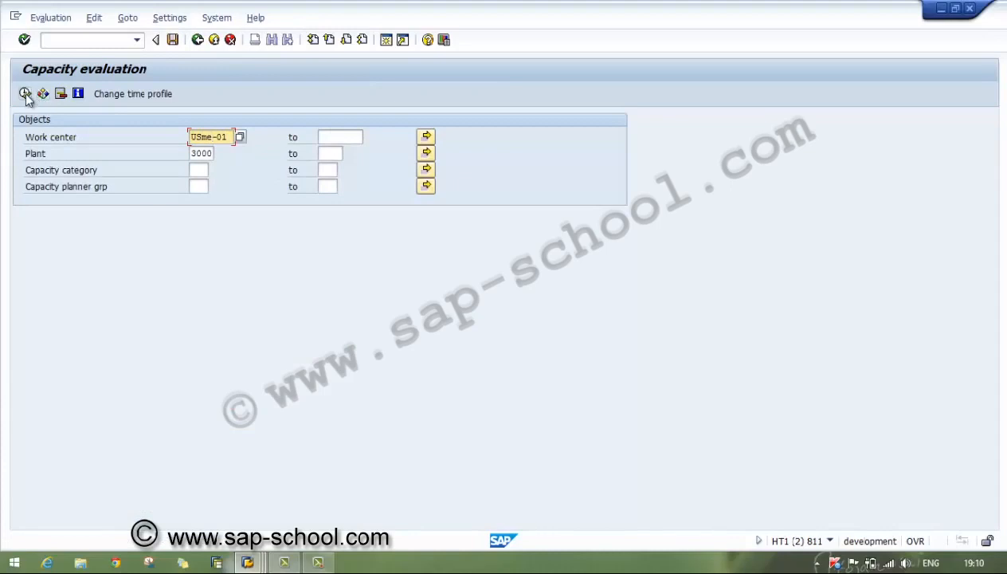
click(24, 93)
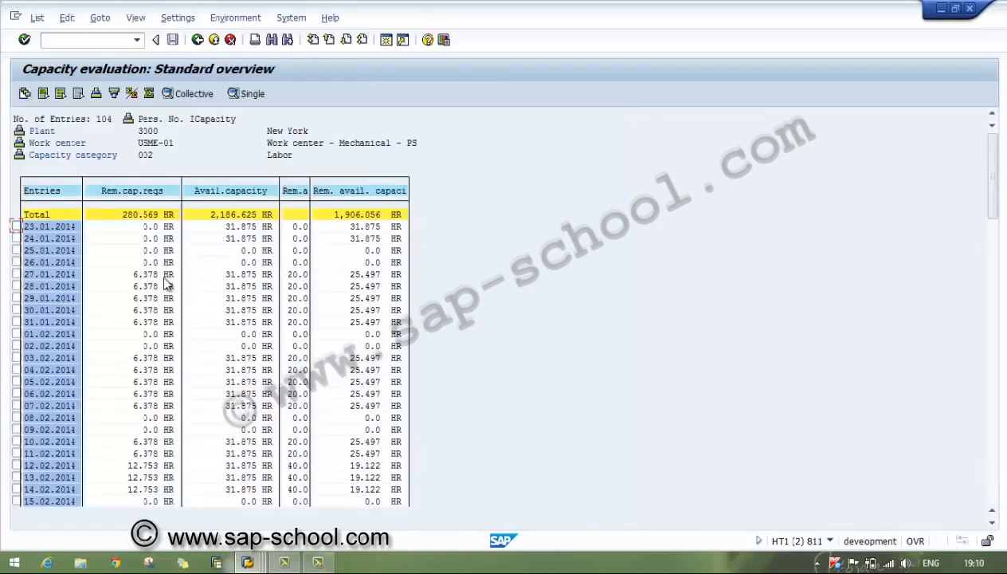
- Select the 27.01.2014 entry in the standard overview and open its single detail list
click(160, 322)
click(16, 274)
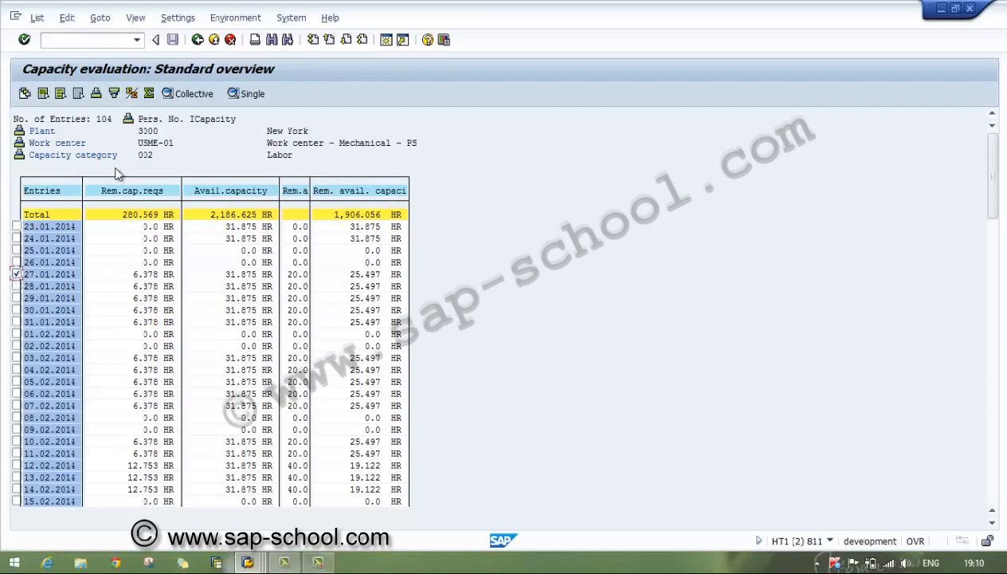
click(266, 94)
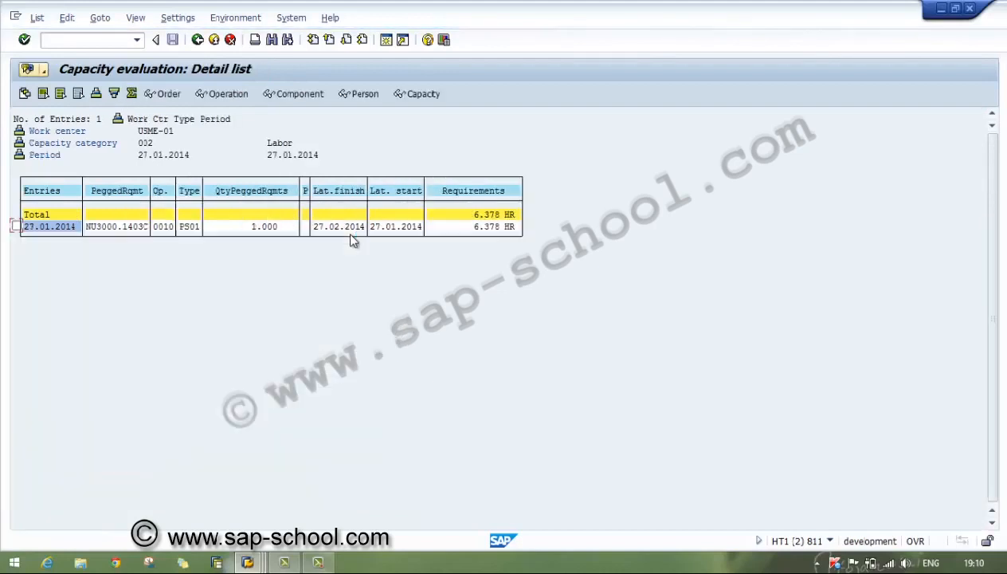
- Display the operation behind the 27.01.2014 requirement in its network, then return to the standard overview
click(132, 228)
click(226, 95)
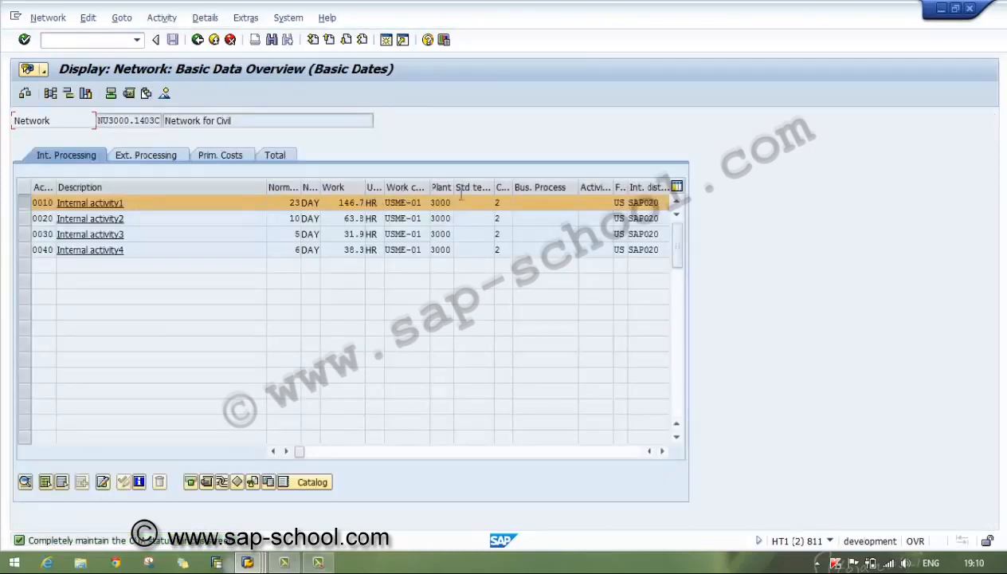
click(197, 40)
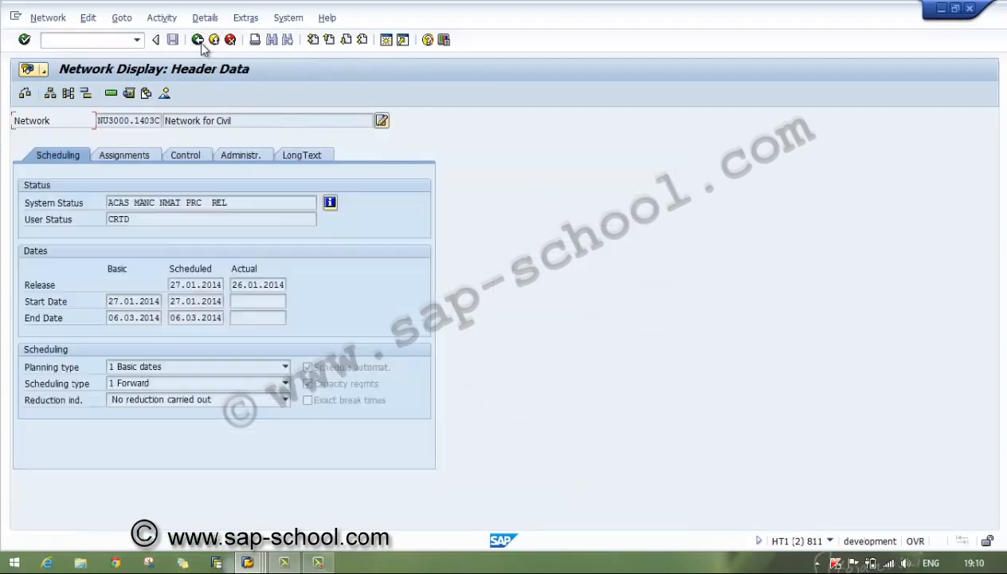
click(197, 40)
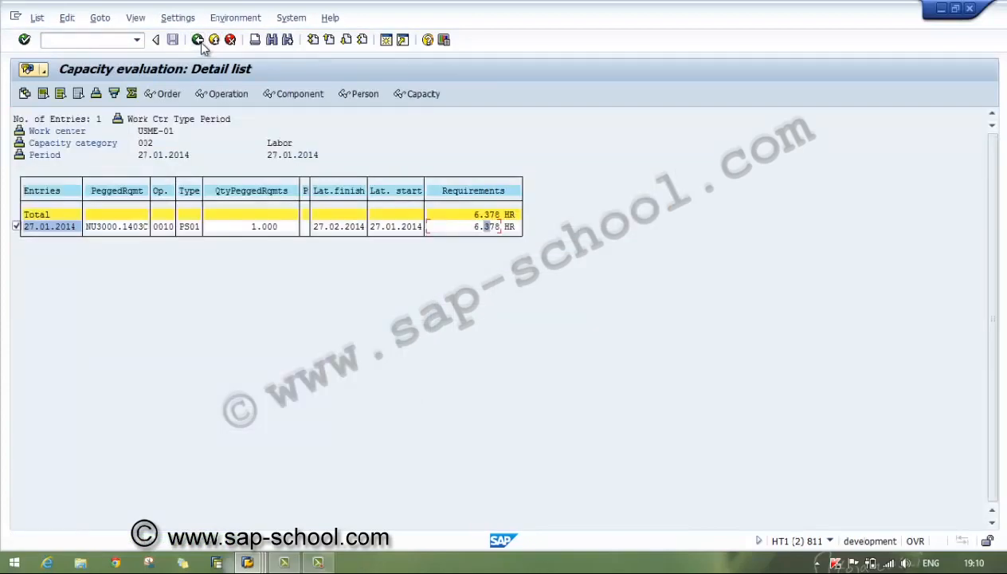
click(197, 40)
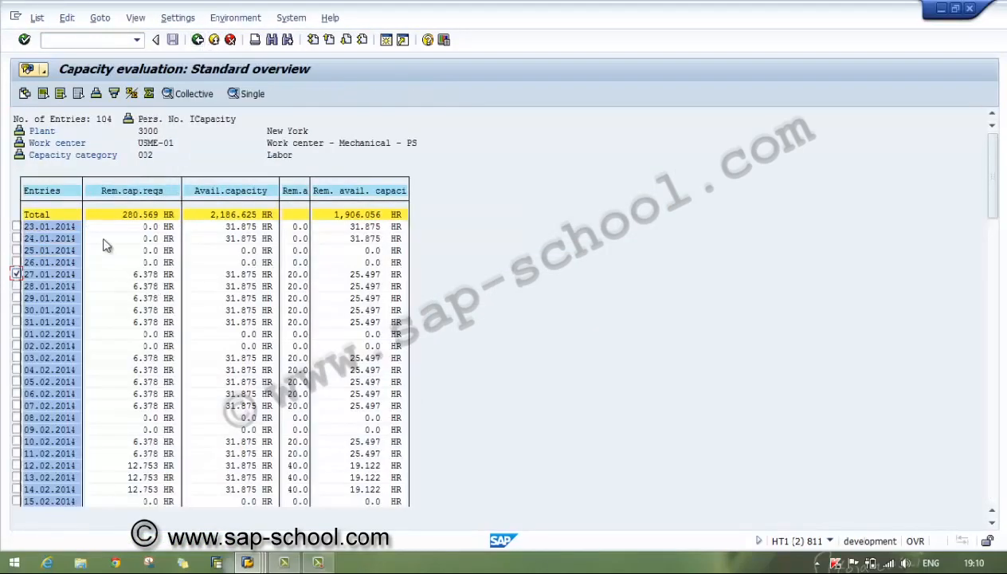
- Select all entries in the standard overview of USME-01 and exit the evaluation to the transaction tree
click(67, 17)
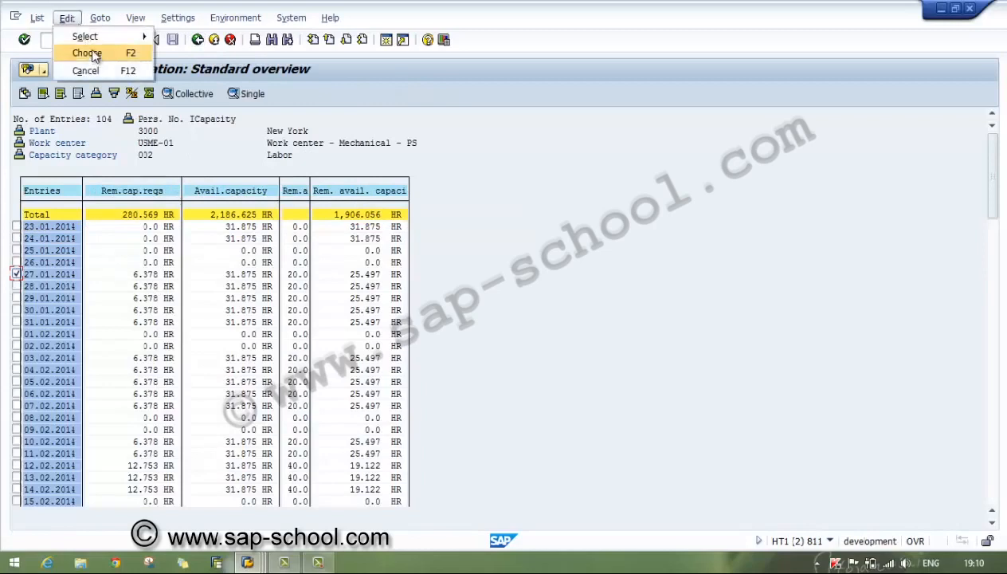
mouse_move(99, 40)
click(195, 37)
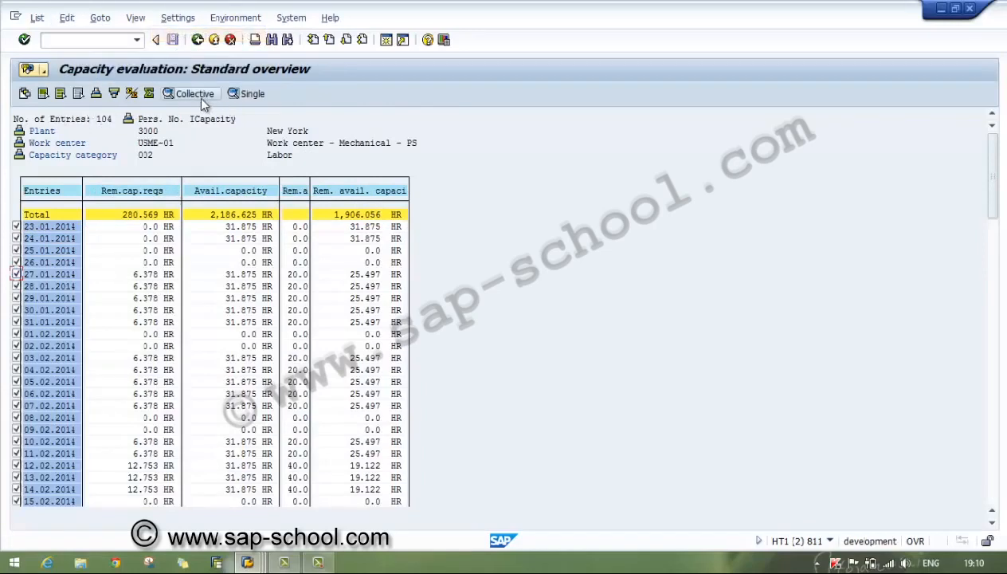
click(199, 44)
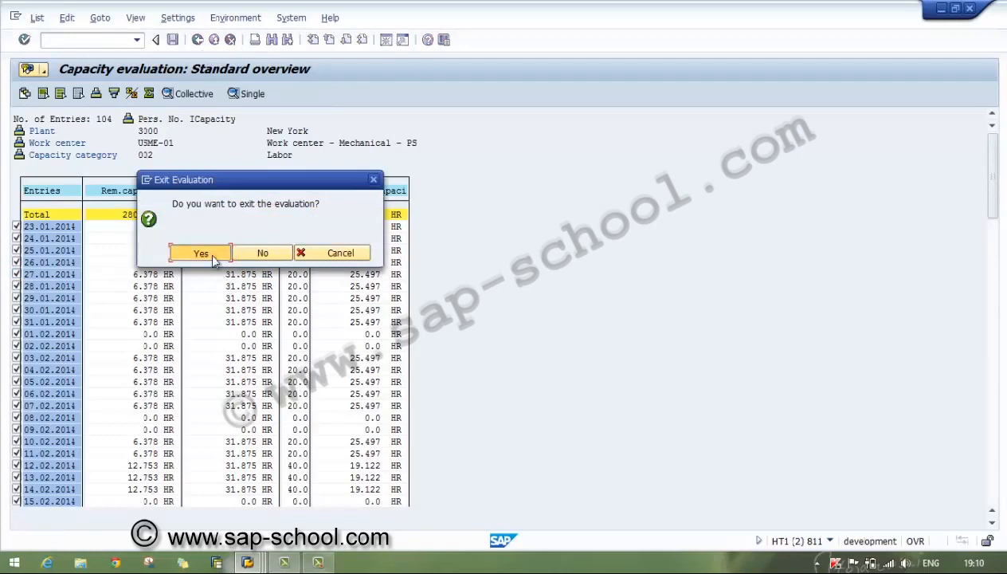
click(200, 253)
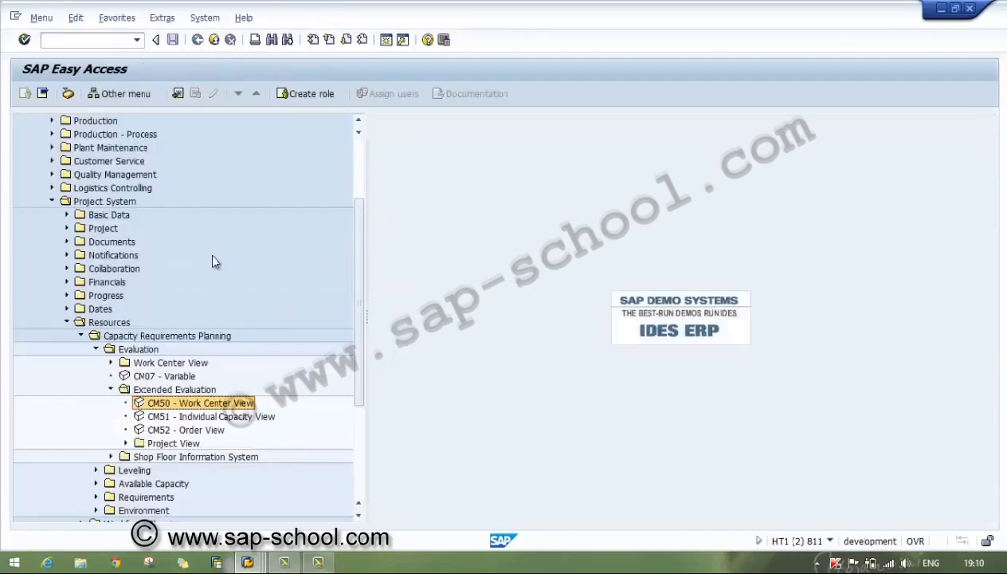
- Start the CM52 order view and run the capacity evaluation for the prefilled Civil network order
click(195, 430)
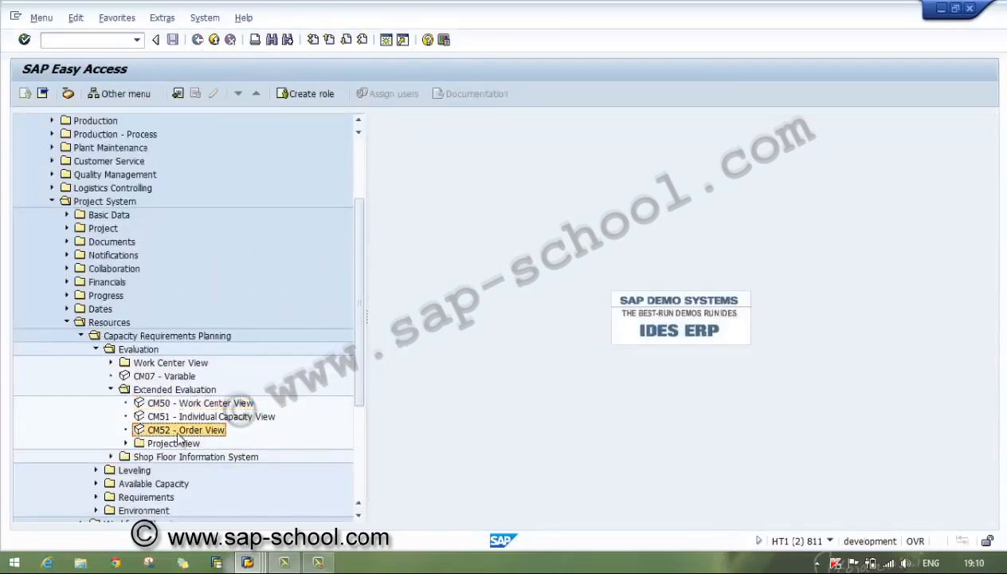
double_click(178, 431)
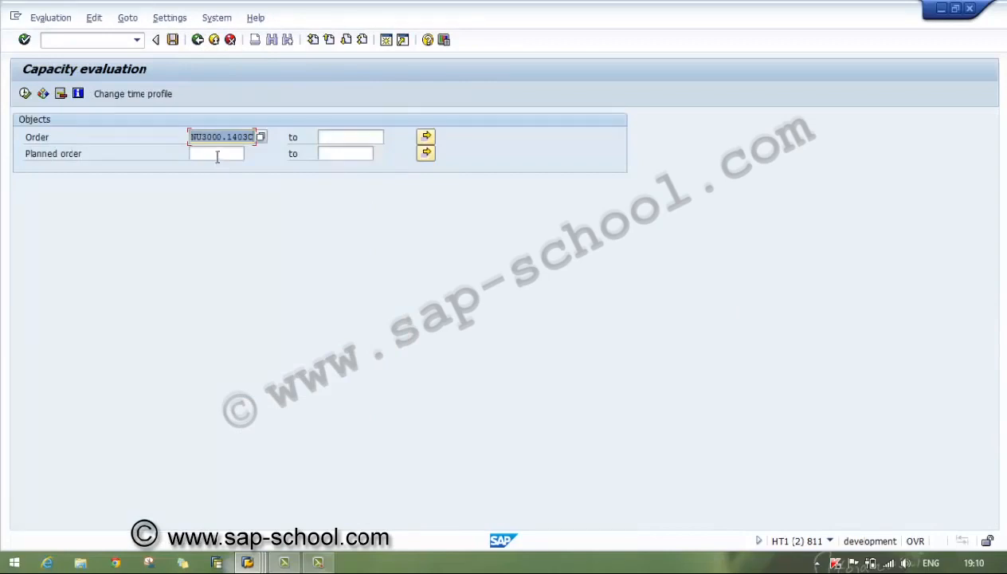
click(347, 137)
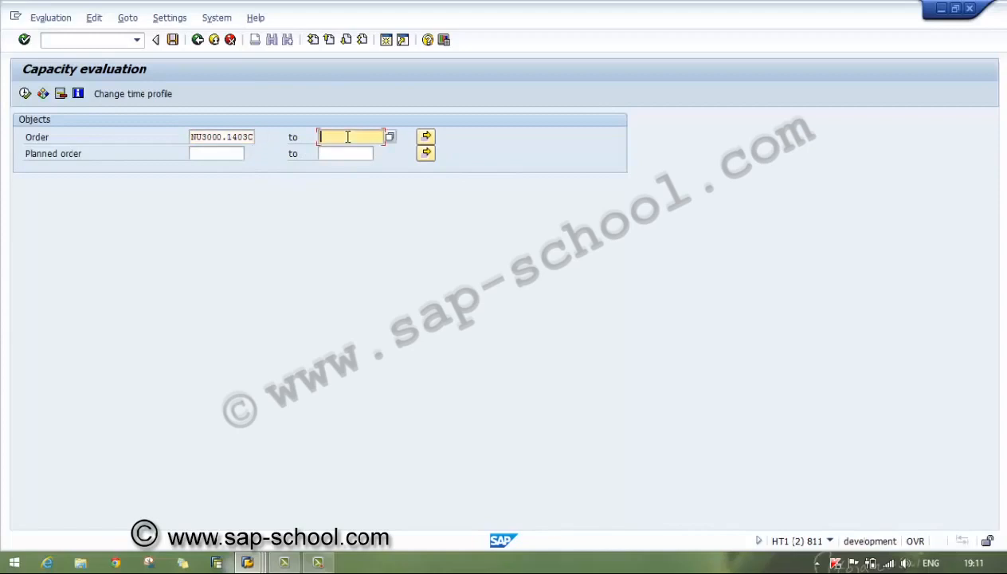
click(26, 93)
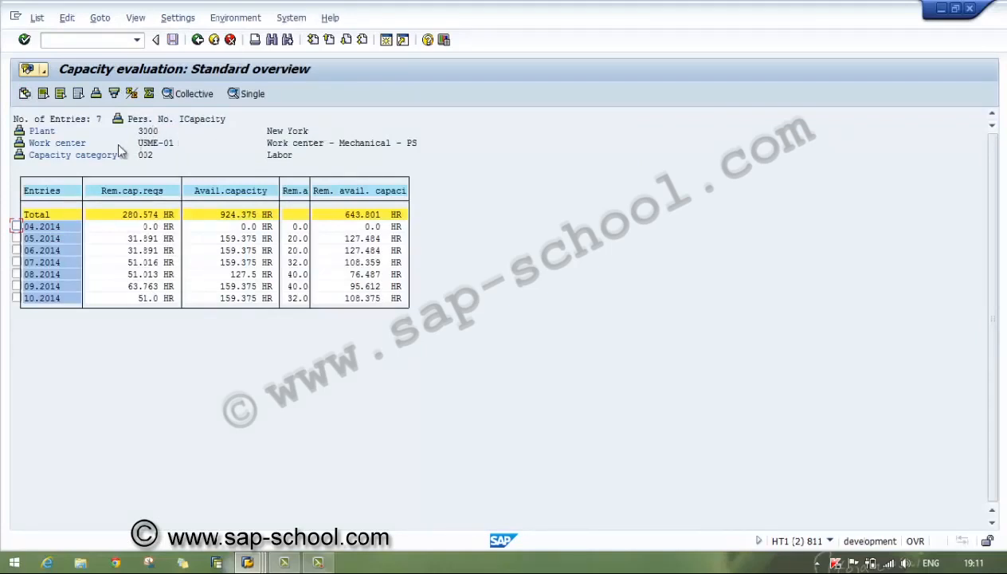
- Exit the CM52 standard overview and collapse the Evaluation folder in the transaction tree
click(144, 146)
click(196, 43)
click(202, 252)
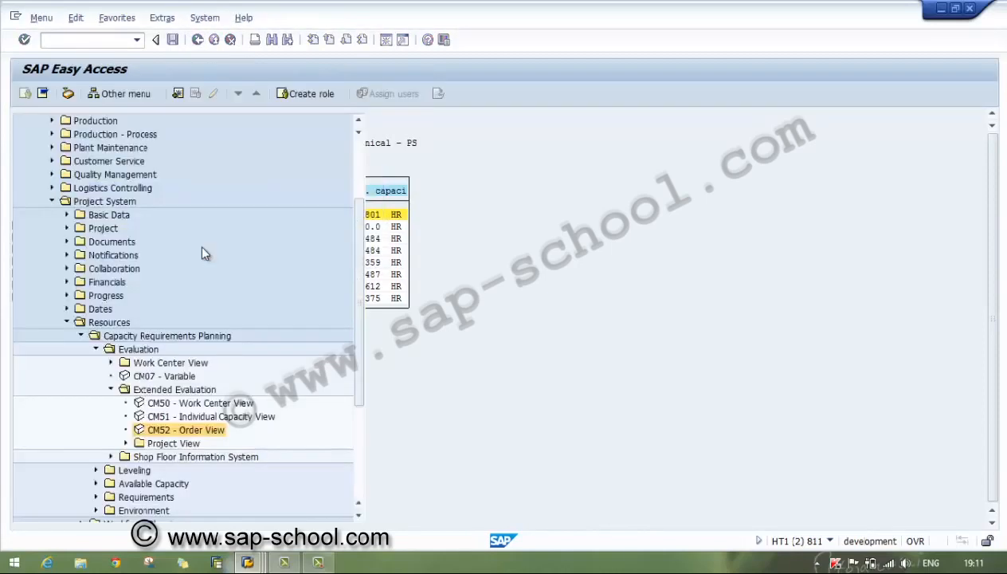
click(111, 389)
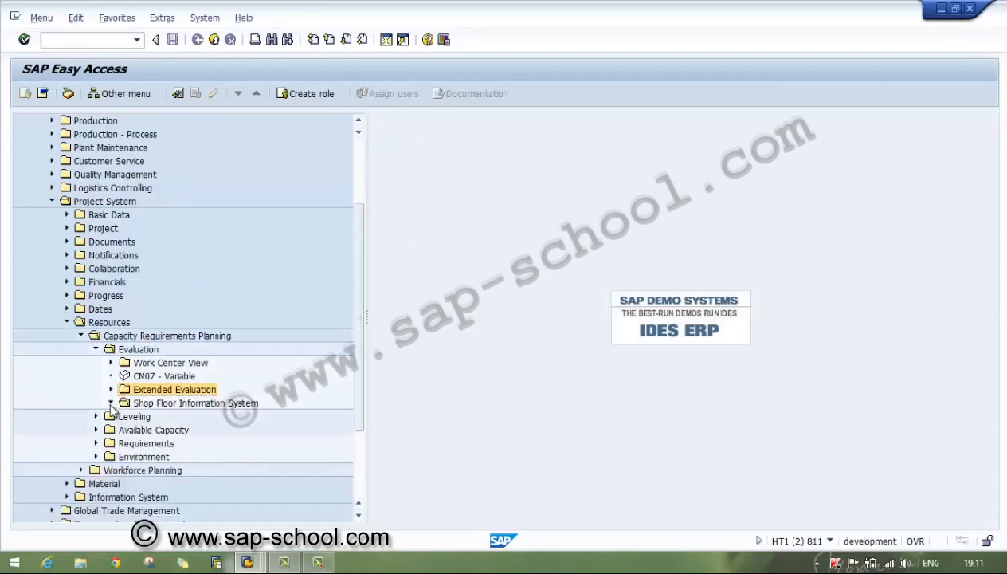
click(110, 403)
click(111, 402)
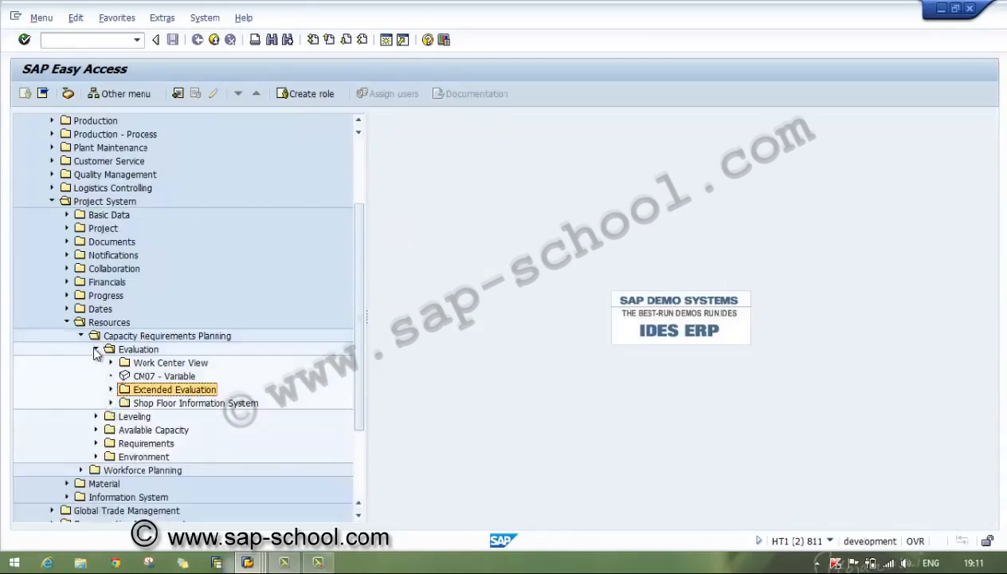
click(96, 348)
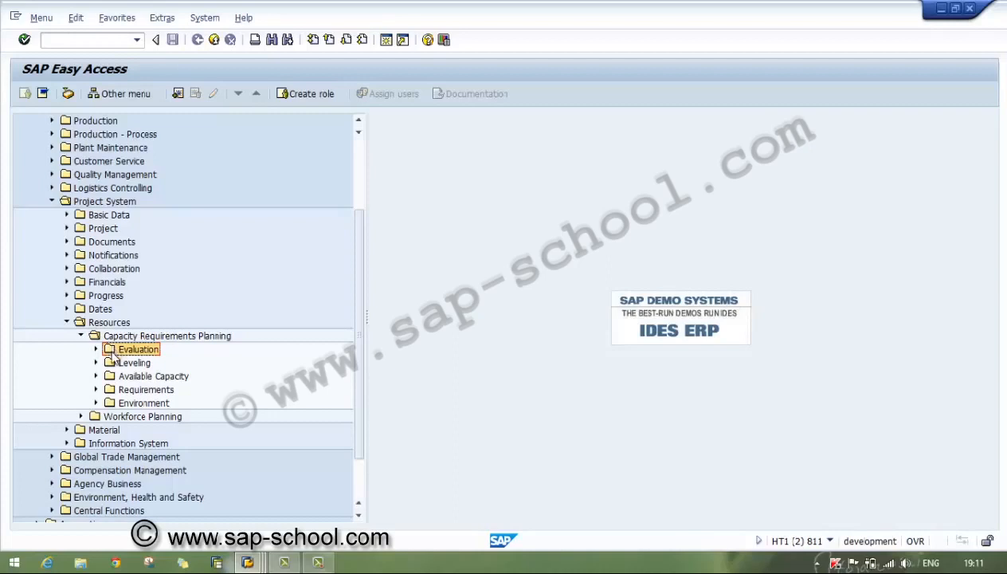
- Expand the work center view under capacity Leveling and start CM21 - Planning Table (Graphical)
click(95, 362)
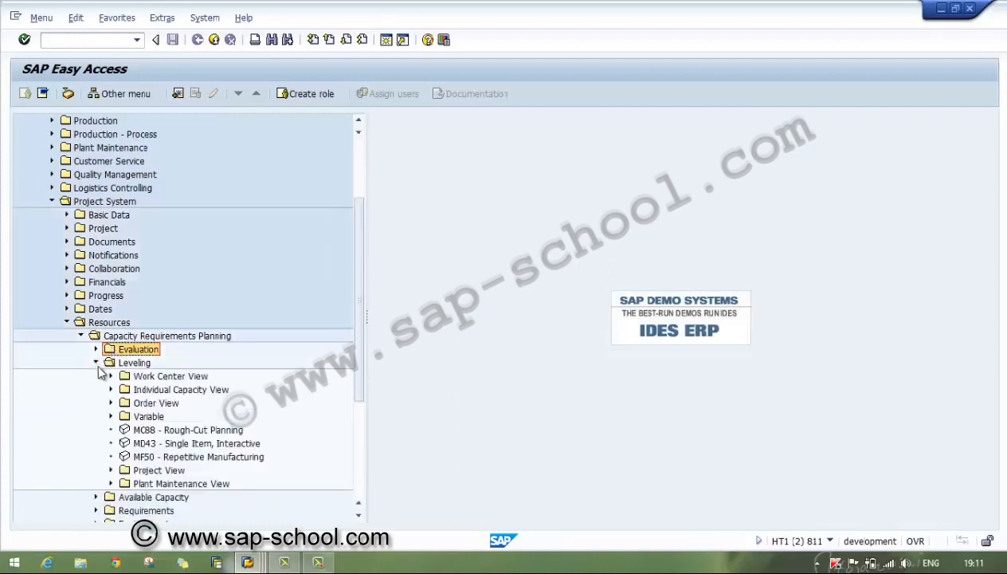
click(110, 376)
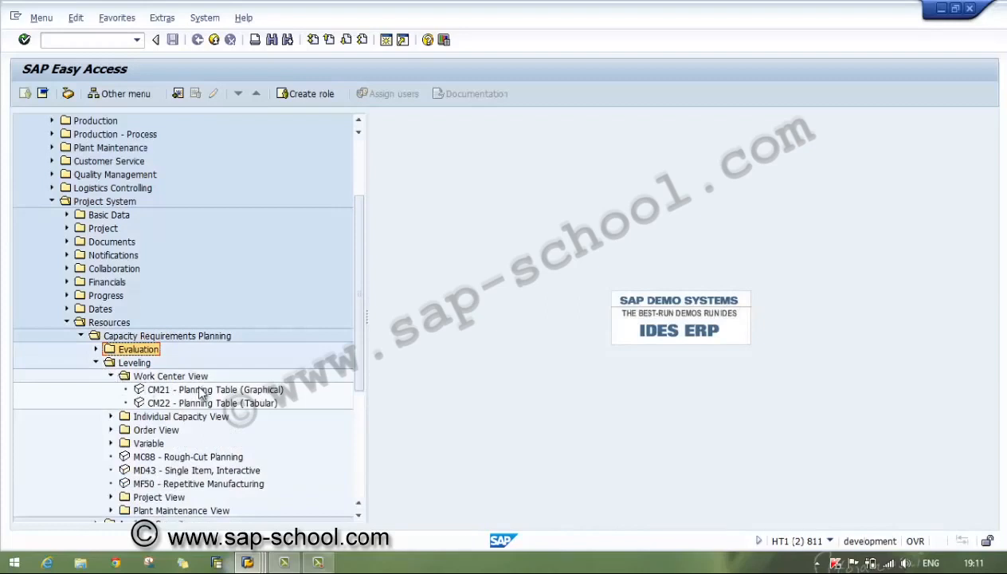
click(172, 376)
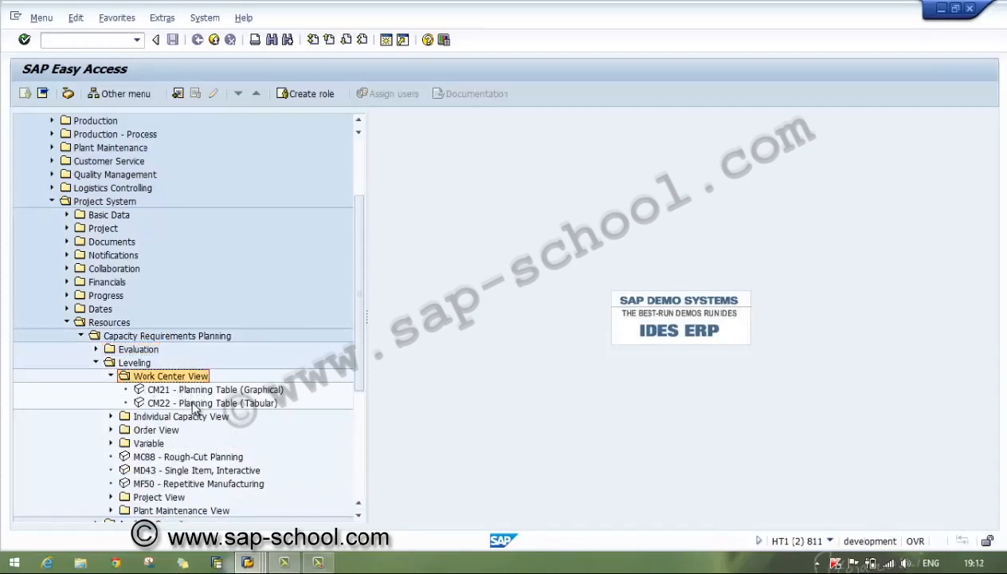
double_click(195, 390)
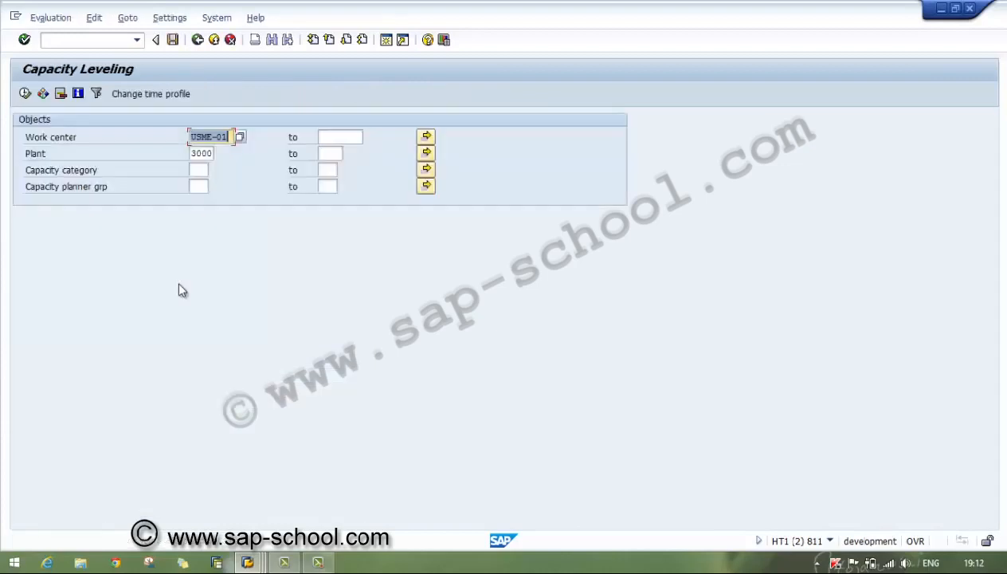
- Run the graphical planning table for the prefilled work center USME-01 in plant 3000
click(166, 17)
mouse_move(137, 18)
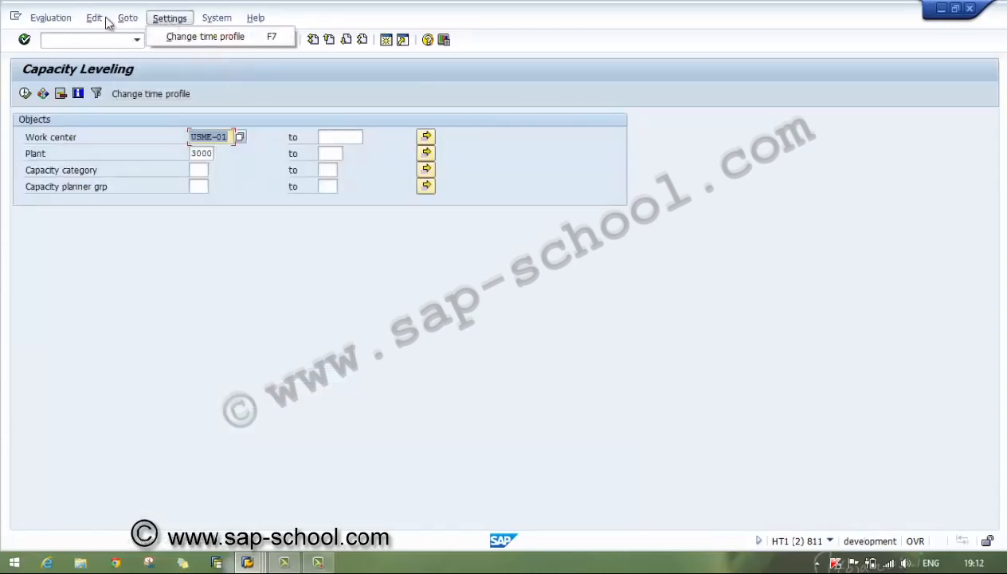
click(166, 239)
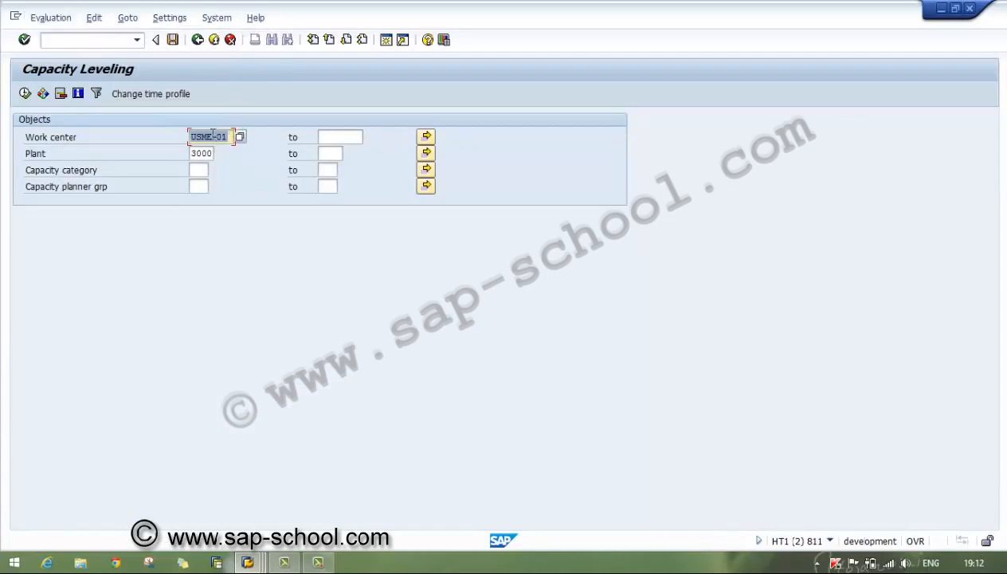
click(213, 136)
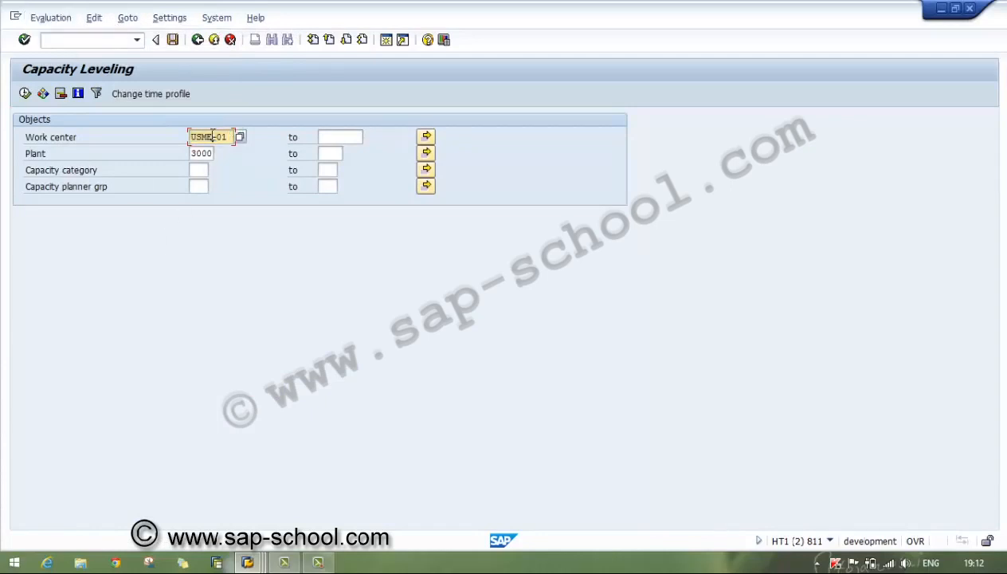
click(27, 94)
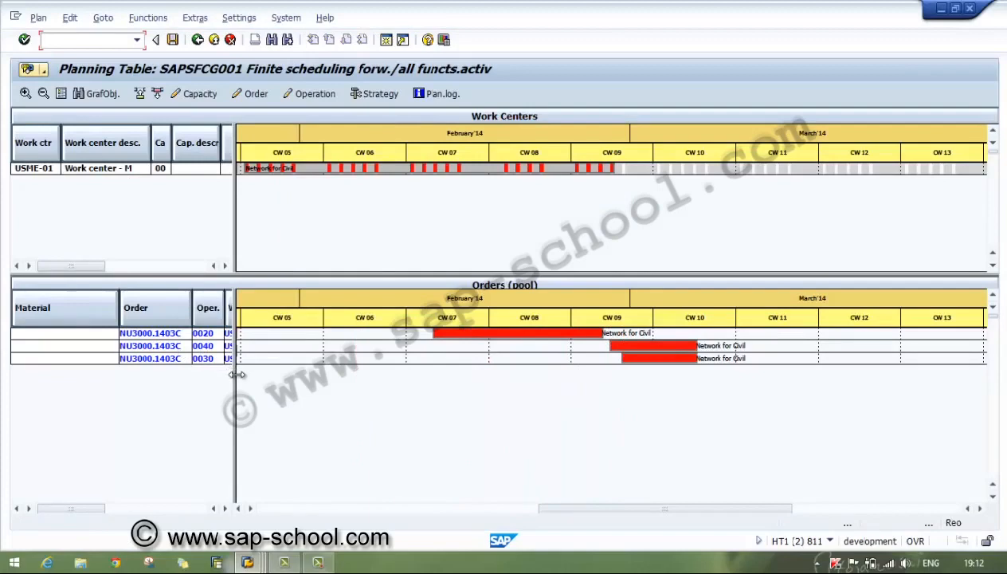
- Widen the order pool columns, try to move the bars of operations 0030 and 0040, and exit the graphical planning table
drag(238, 375, 355, 359)
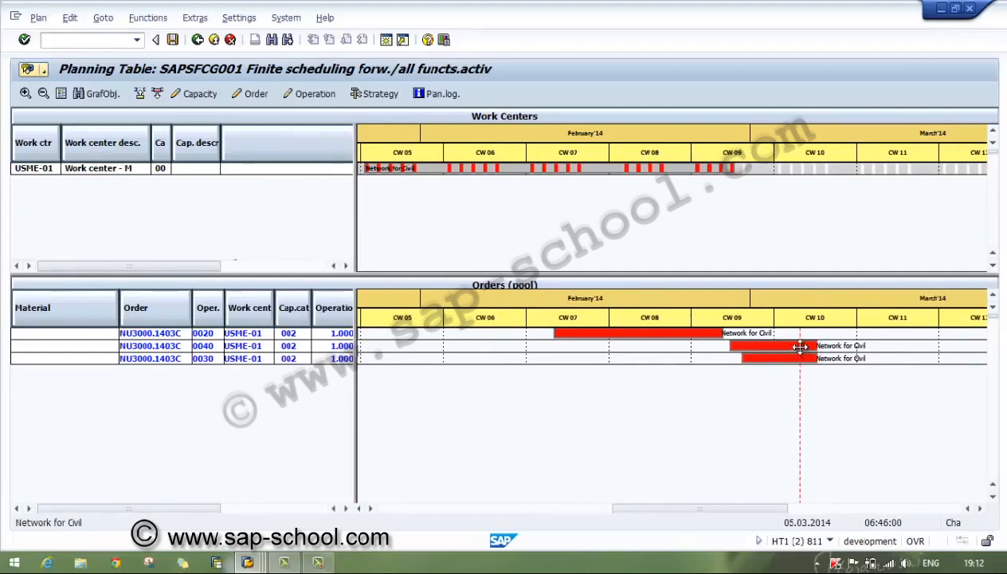
drag(797, 358, 812, 359)
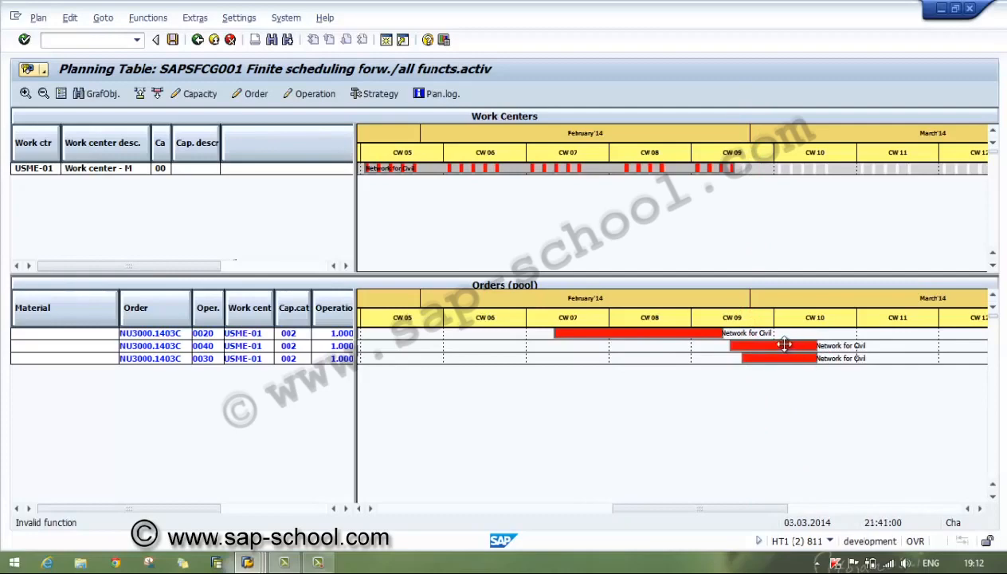
drag(780, 345, 447, 213)
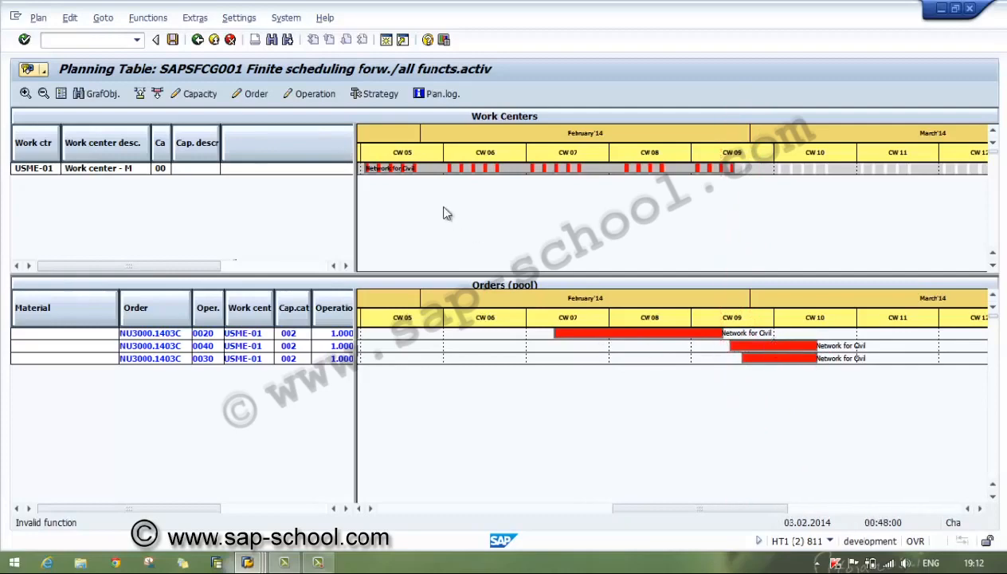
click(197, 42)
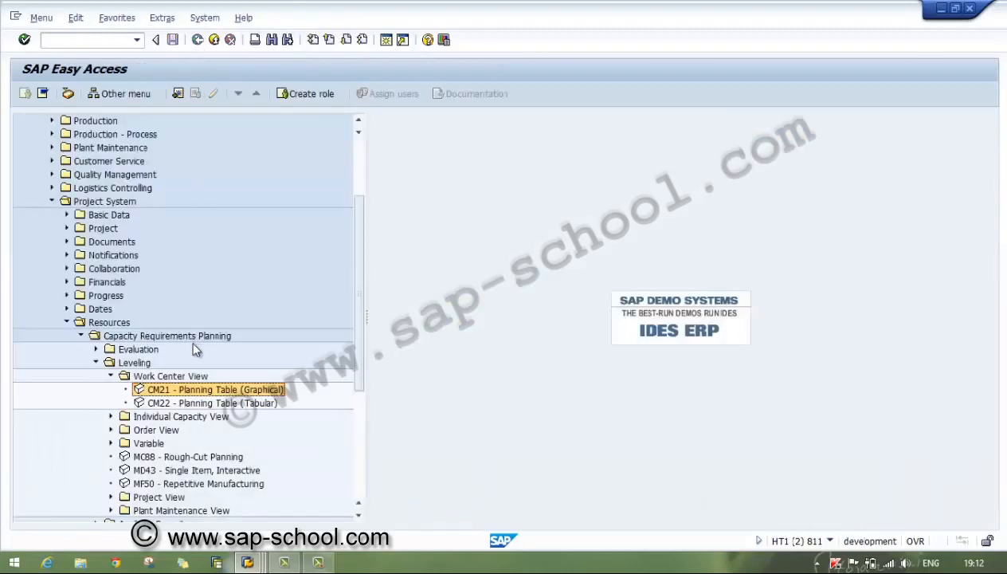
- Run the CM22 tabular planning table for USME-01, look at the listed order requirements, and return to the transaction tree
click(192, 405)
double_click(192, 404)
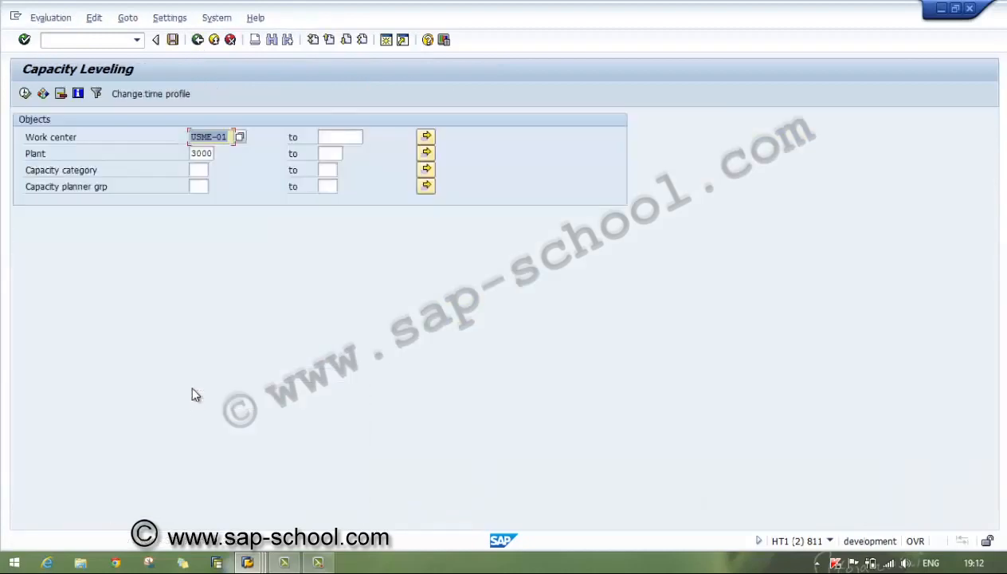
click(26, 94)
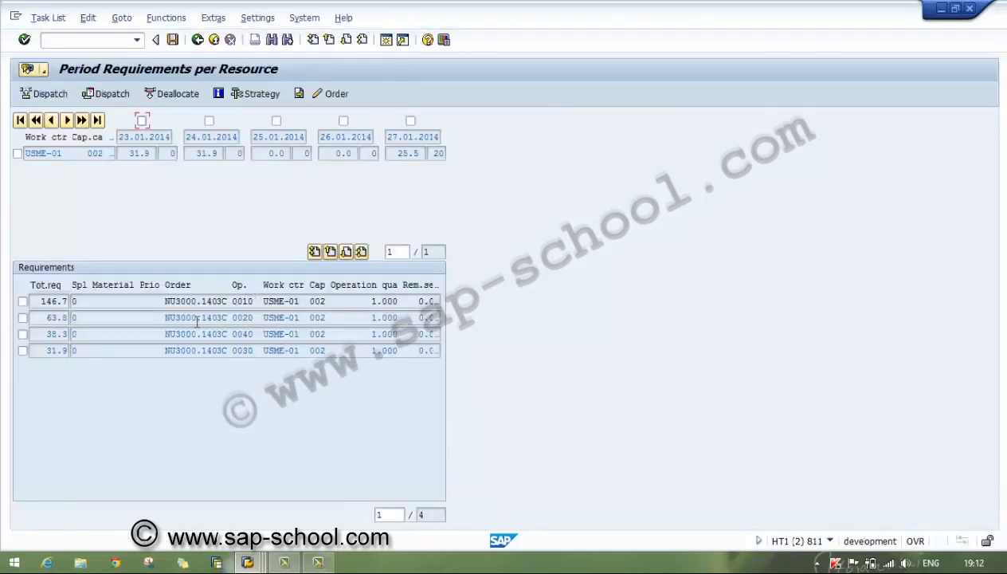
click(225, 320)
click(197, 39)
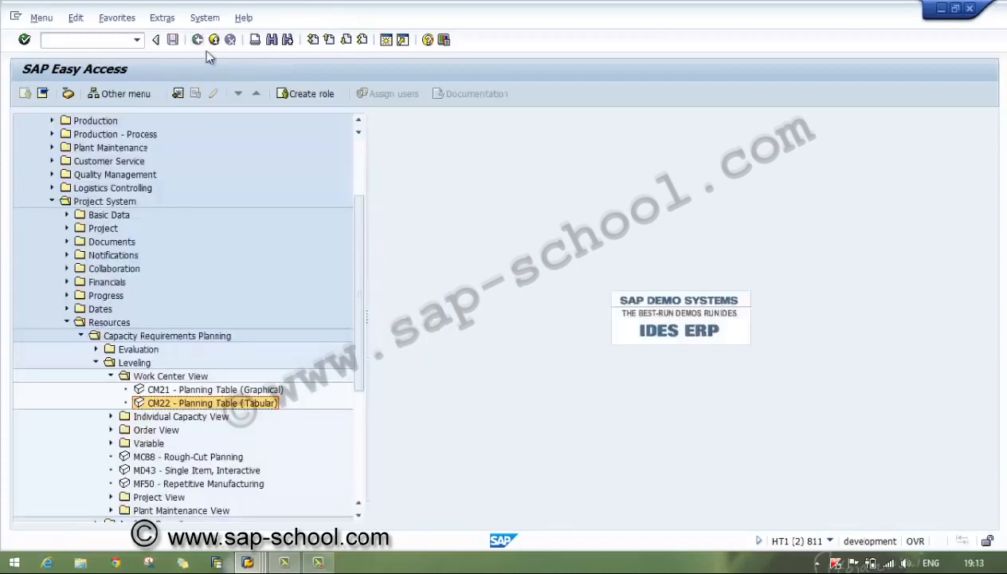
- Restart CM22 and examine the read, evaluation, planning and backlog periods of its time profile
double_click(208, 403)
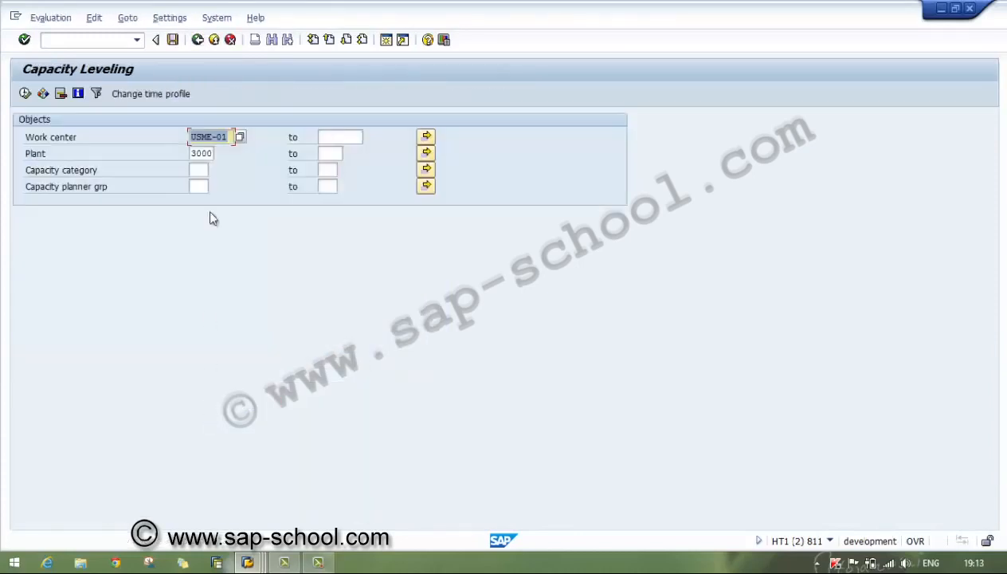
click(163, 94)
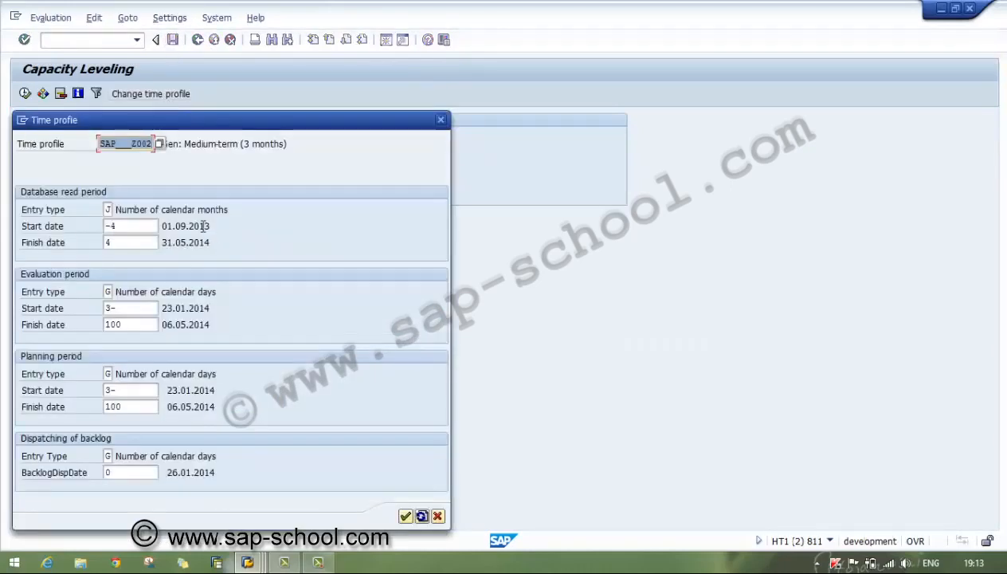
click(154, 229)
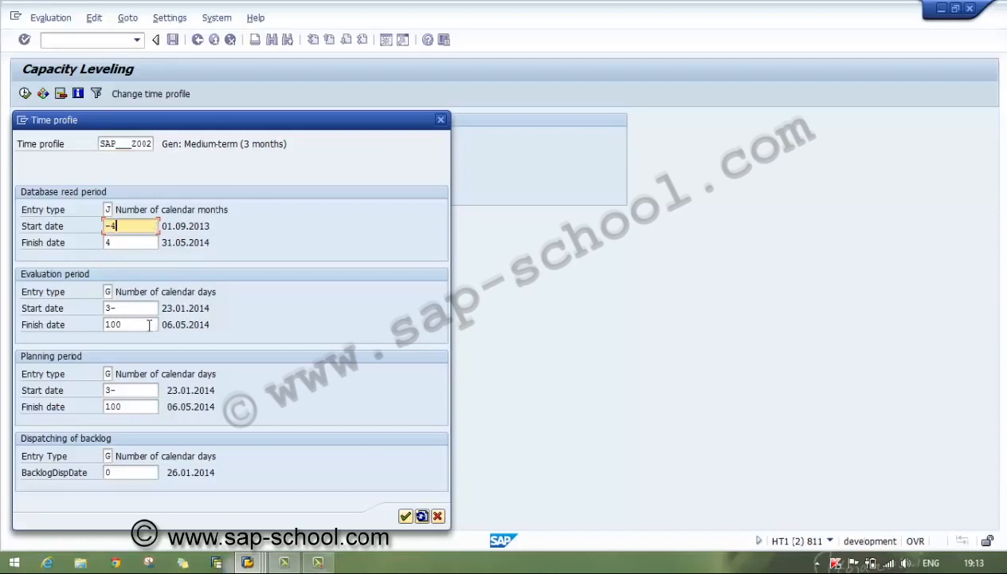
click(146, 309)
click(145, 326)
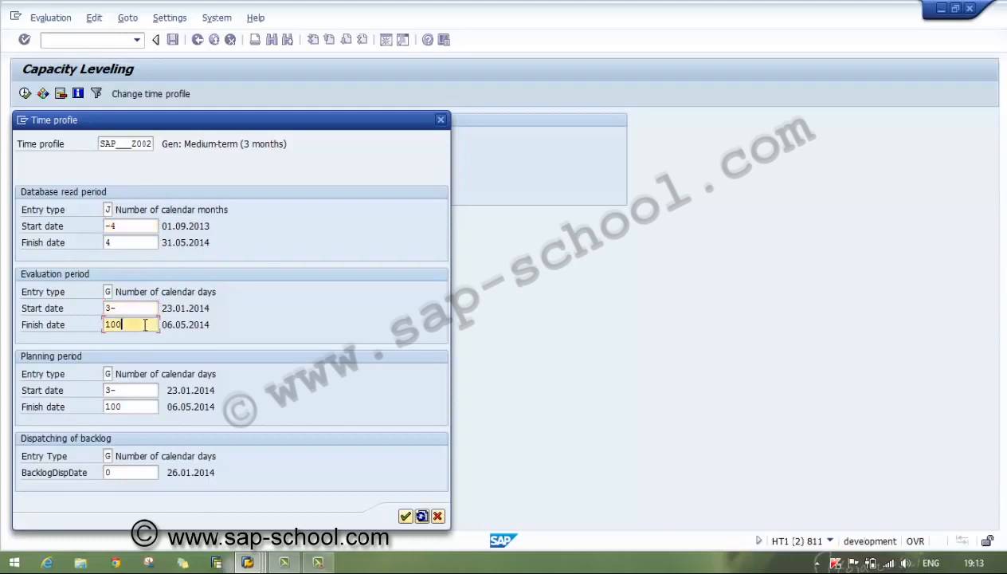
click(140, 390)
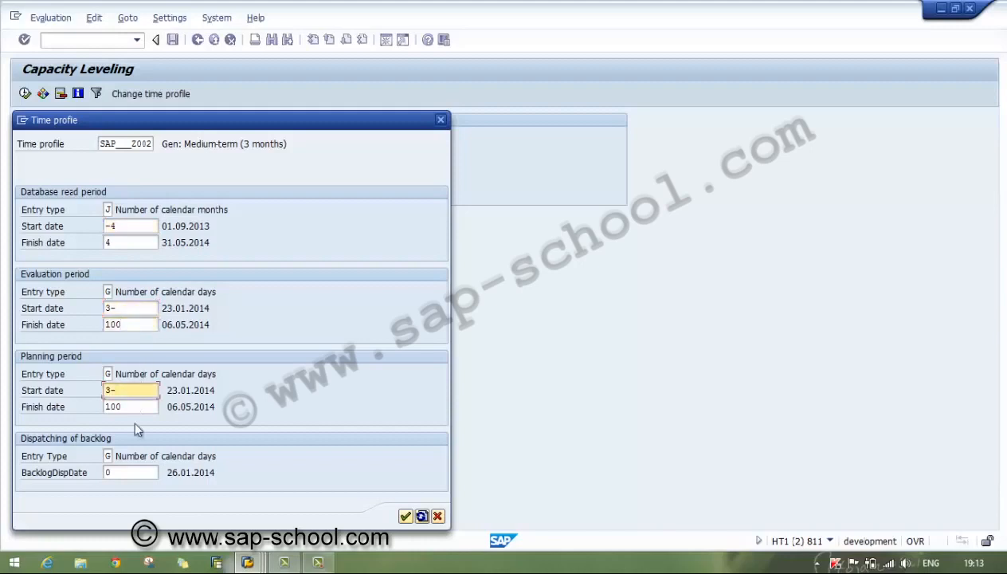
click(126, 470)
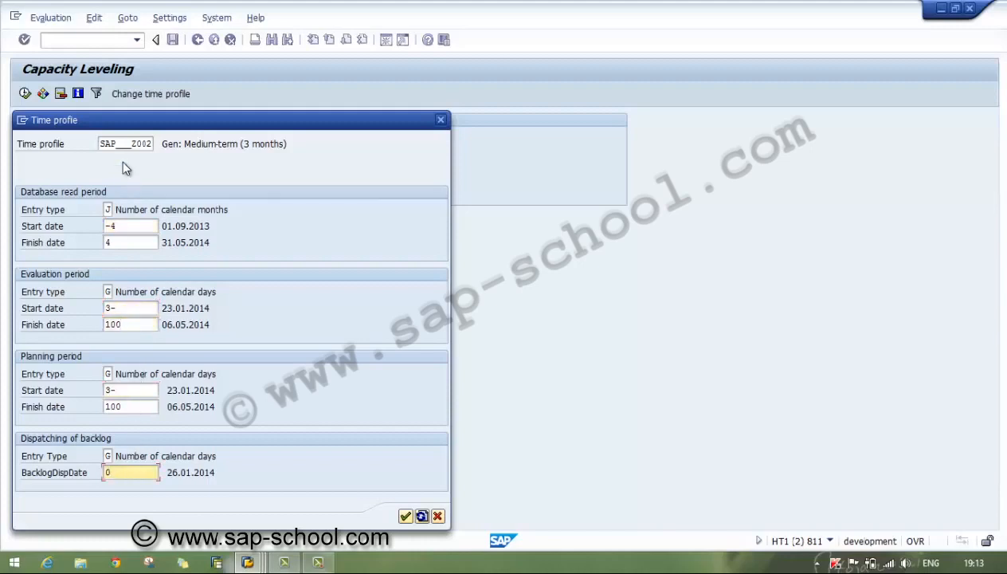
- Change the time profile to SAP___Z003, Gen: Long-term (1 year), and apply it
click(123, 144)
click(166, 145)
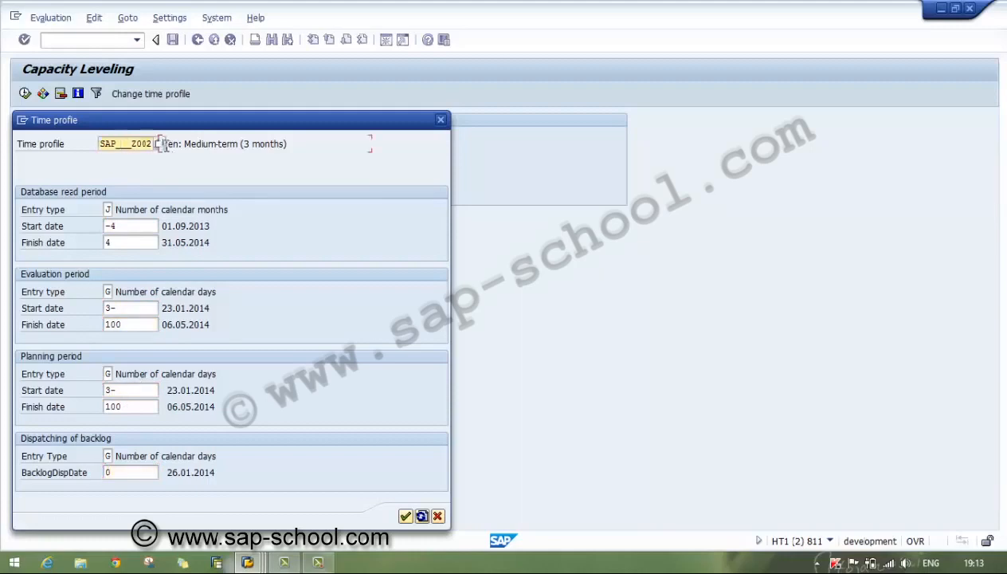
click(148, 144)
click(161, 144)
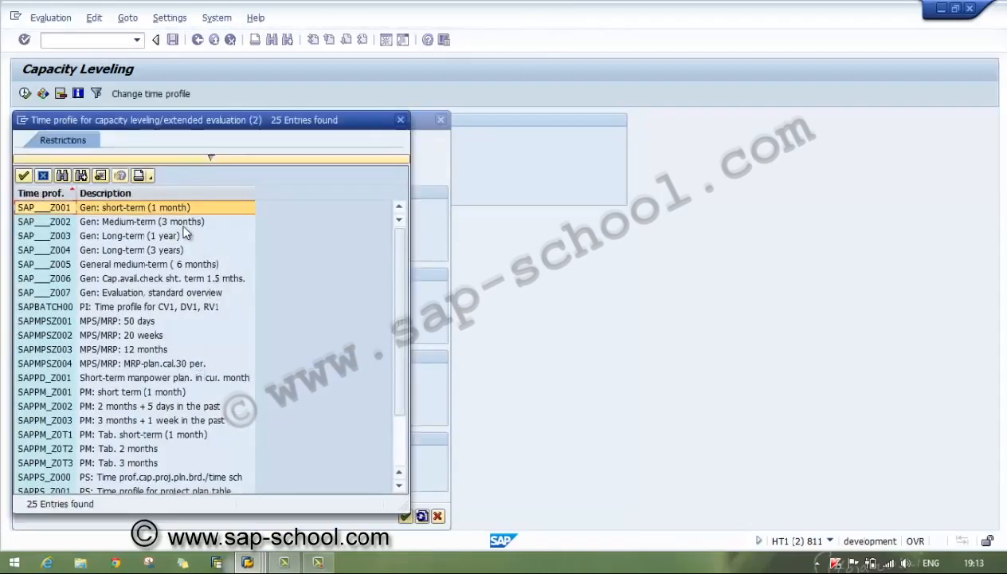
click(177, 221)
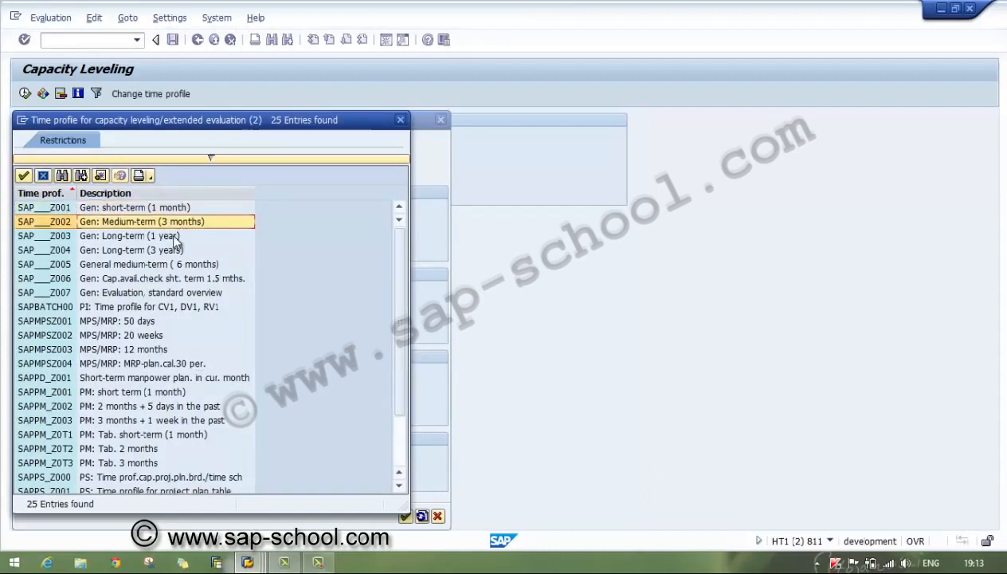
double_click(174, 236)
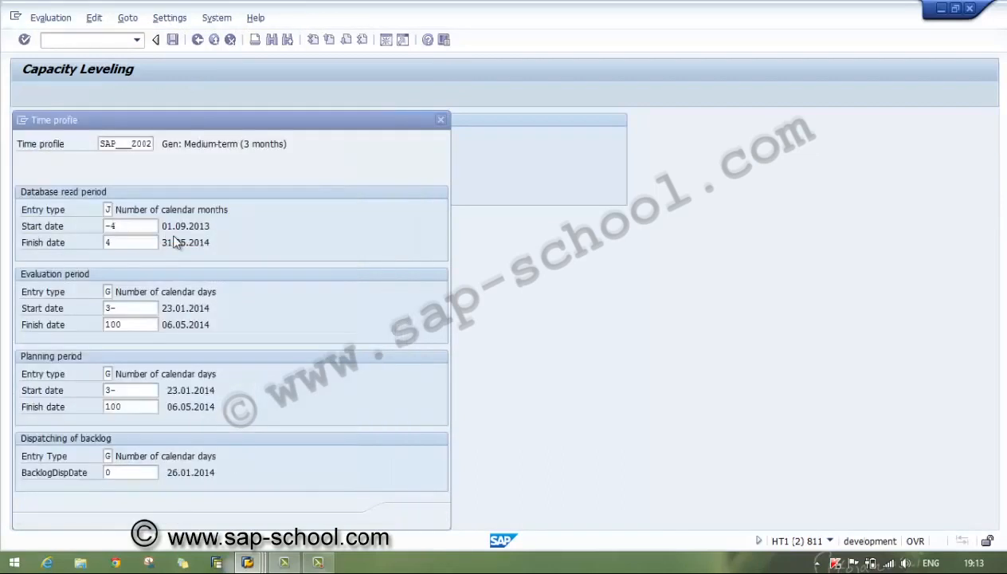
click(422, 516)
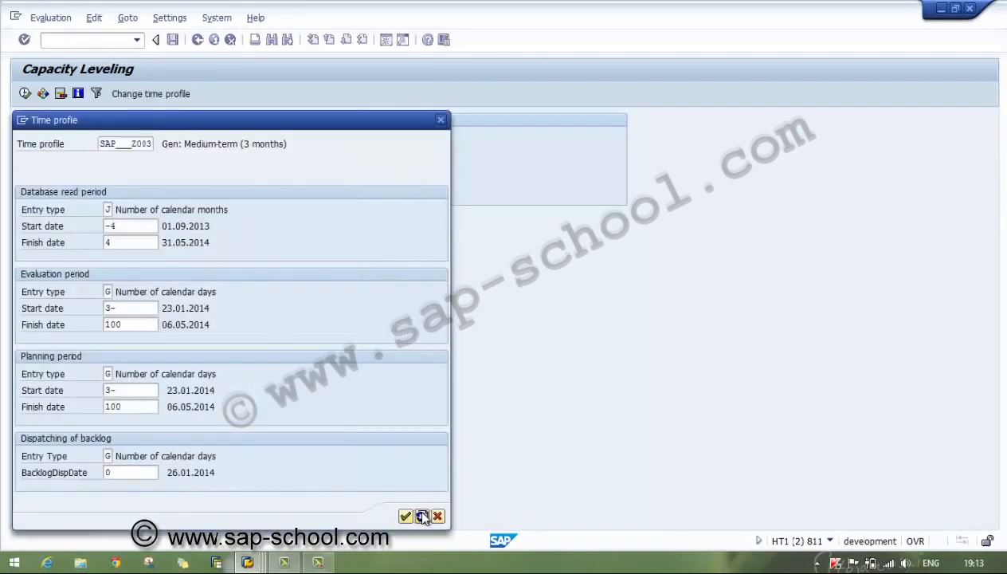
click(404, 516)
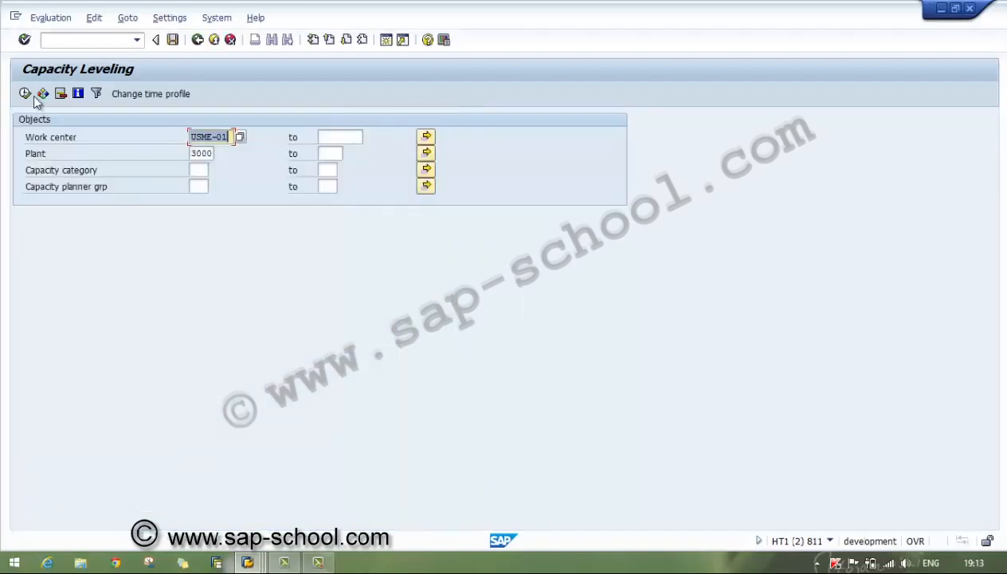
- Run the tabular planning table for USME-01 and page through its periods to the last and back to the first
click(28, 94)
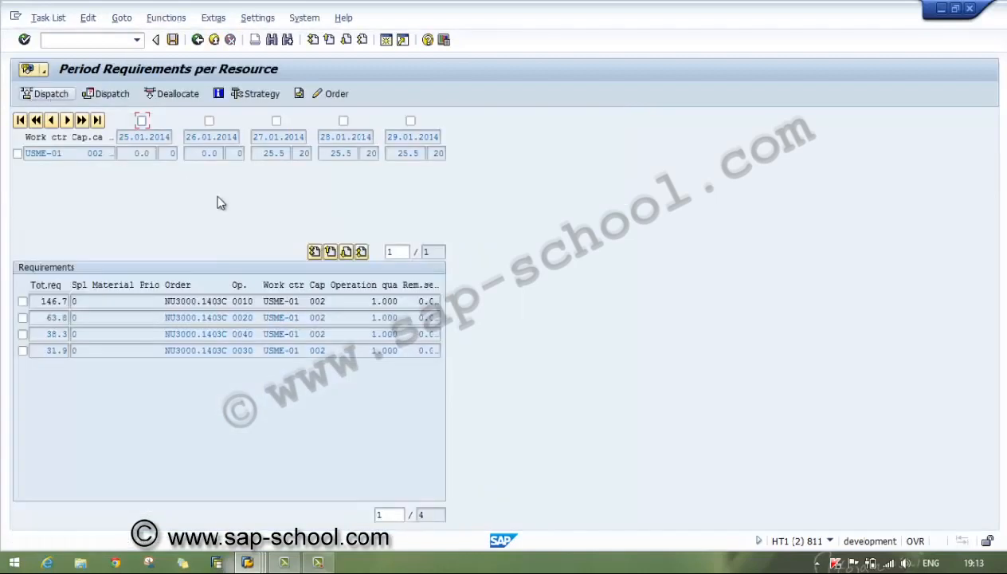
click(69, 121)
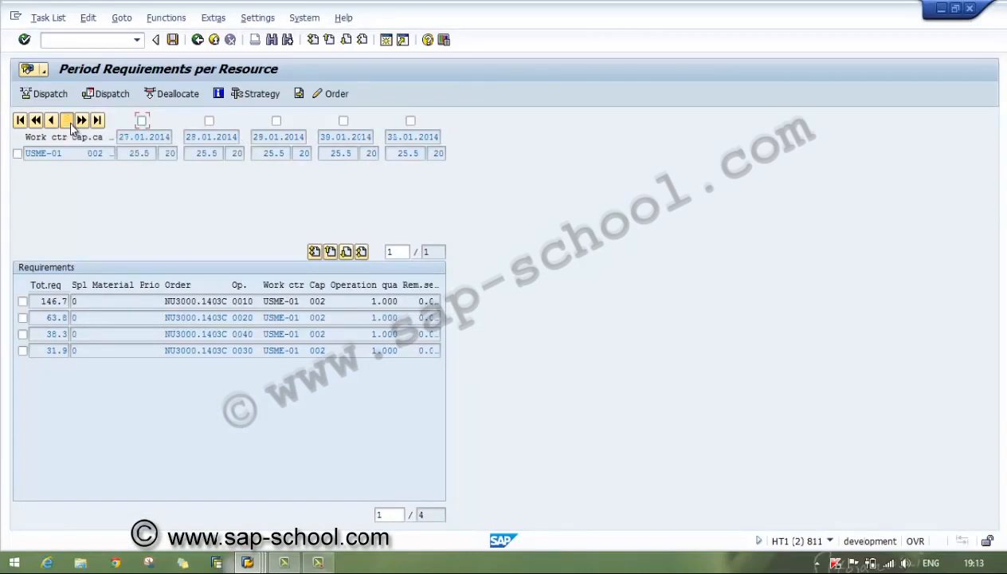
click(69, 121)
click(70, 121)
click(70, 121)
click(70, 121)
click(81, 119)
click(97, 120)
click(26, 122)
- Check the planning log, select the operation 0010 requirement and open its network NU3000.1403C in change mode
drag(124, 301, 125, 309)
click(22, 301)
click(220, 97)
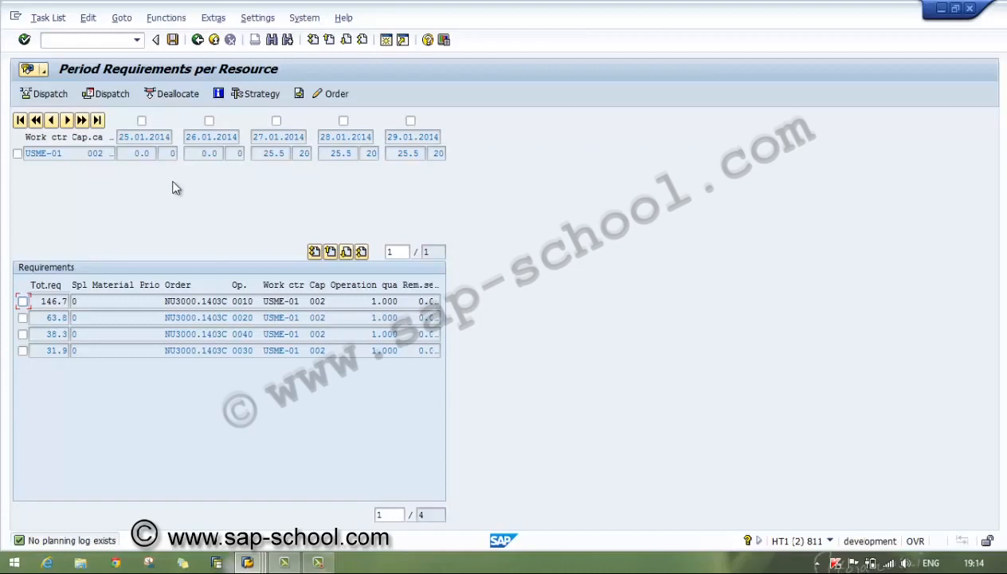
click(333, 96)
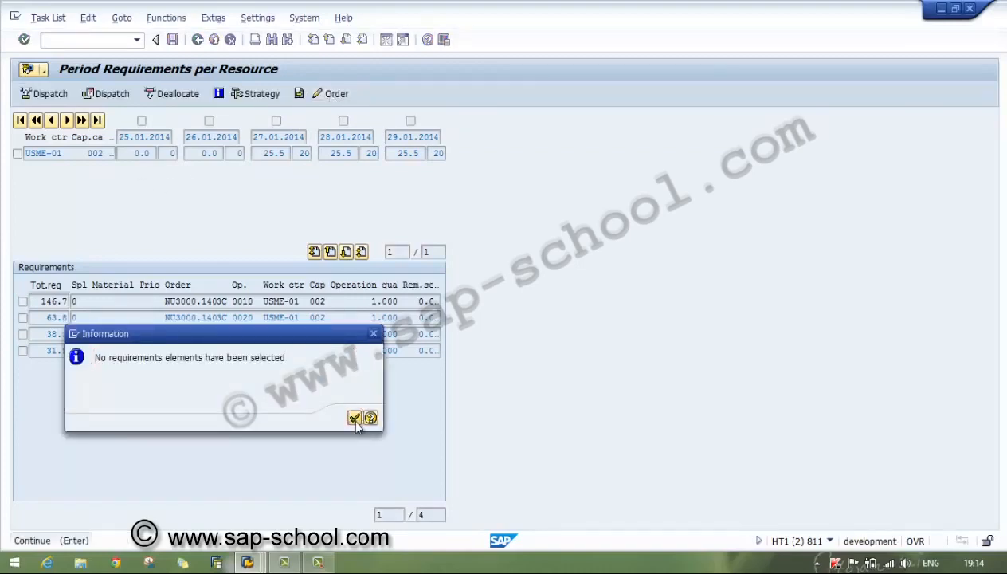
click(355, 418)
click(23, 301)
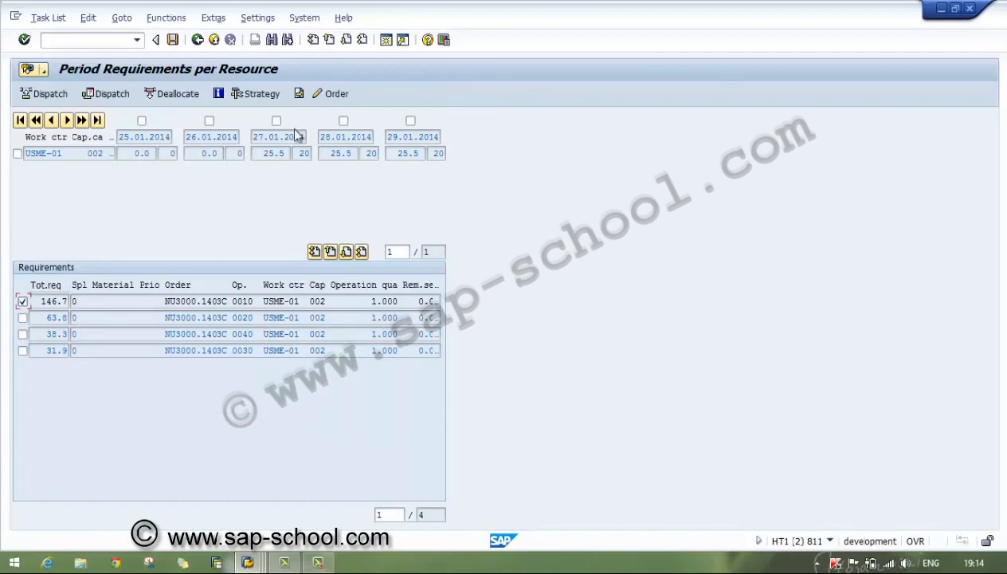
click(319, 95)
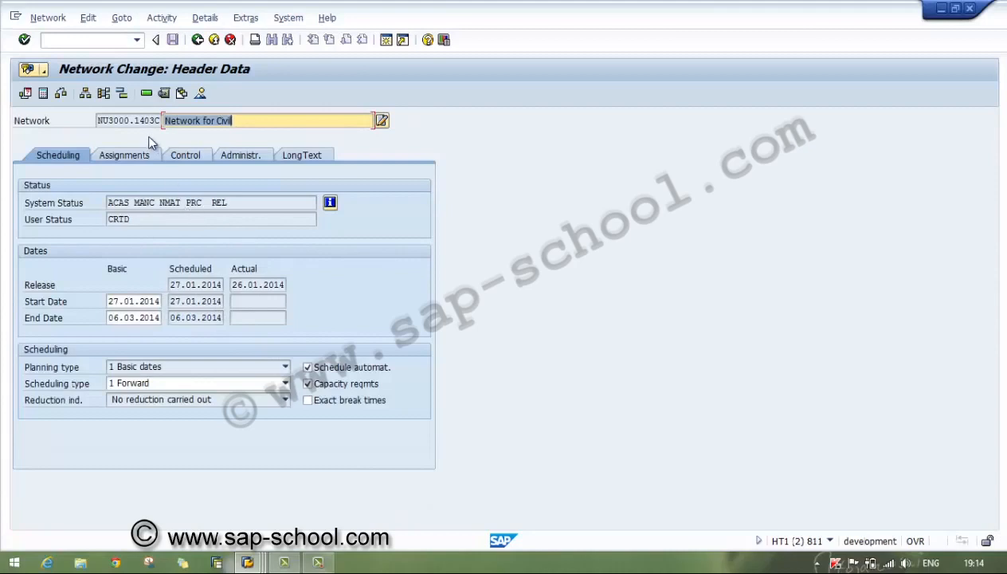
- Open the network's activity overview and examine the system status of its internal activities
click(146, 93)
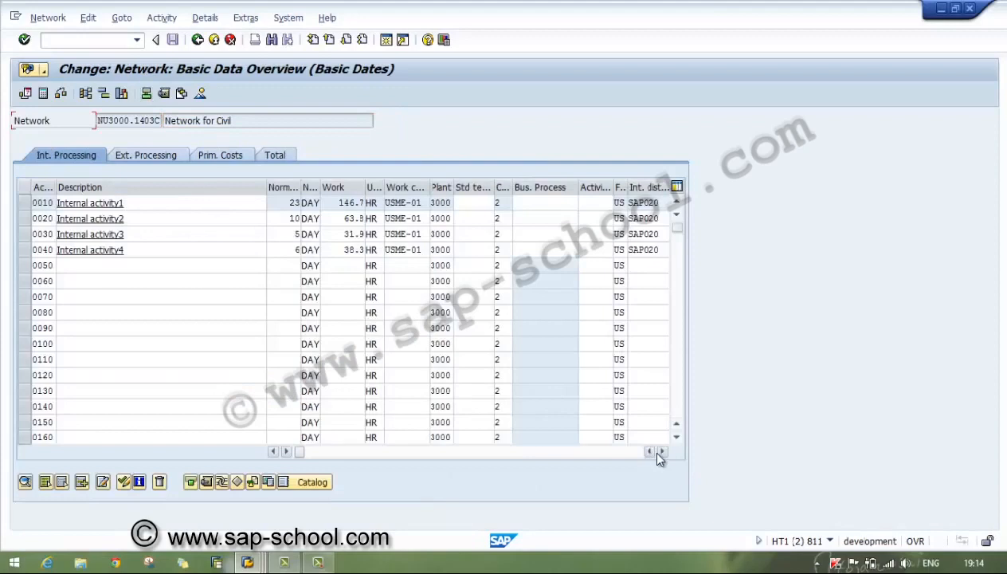
click(658, 453)
click(659, 453)
click(659, 454)
click(659, 453)
click(658, 454)
click(659, 454)
click(658, 453)
click(659, 454)
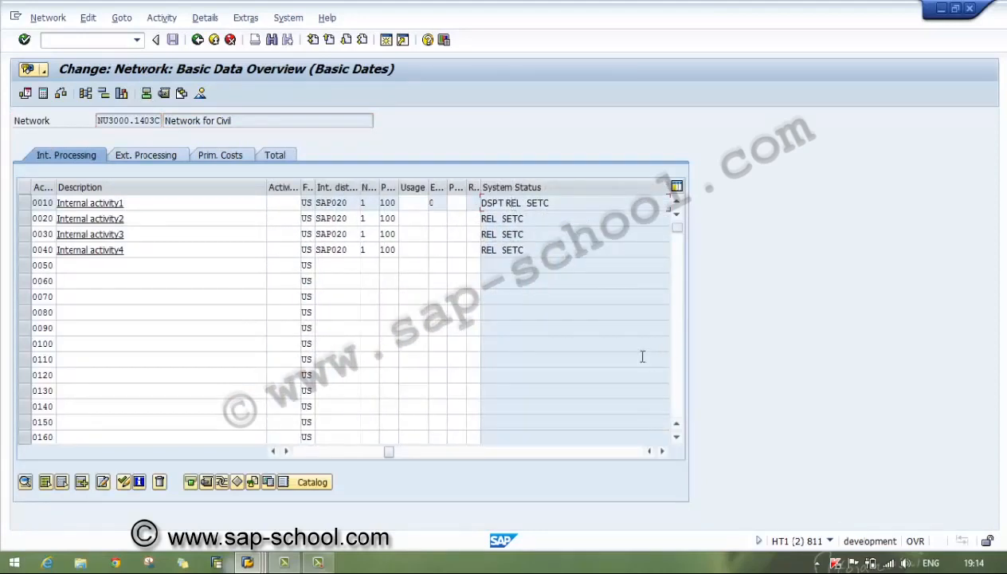
- Examine the detailed status of Internal activity1 (0010) and return to the period requirements table
click(23, 203)
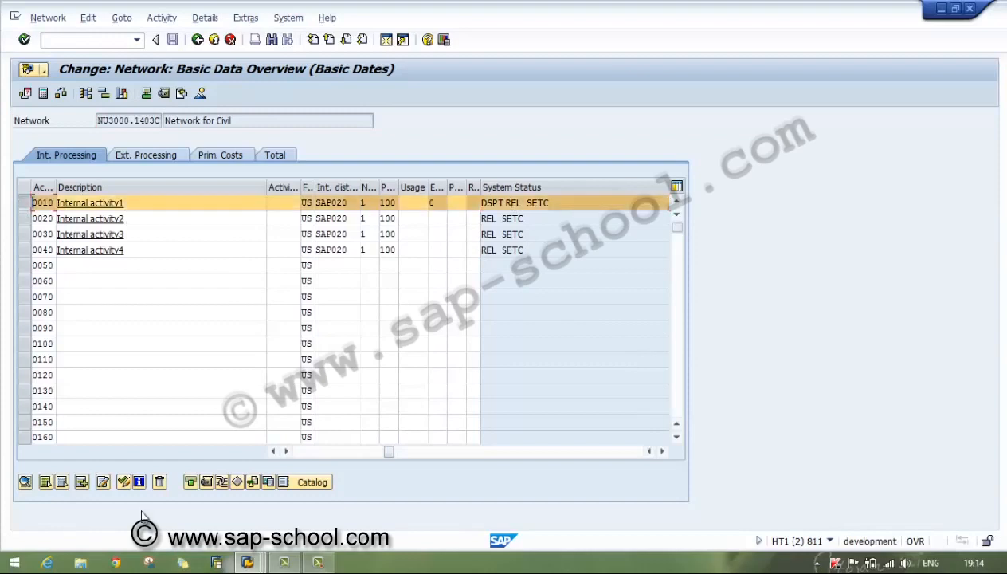
click(142, 486)
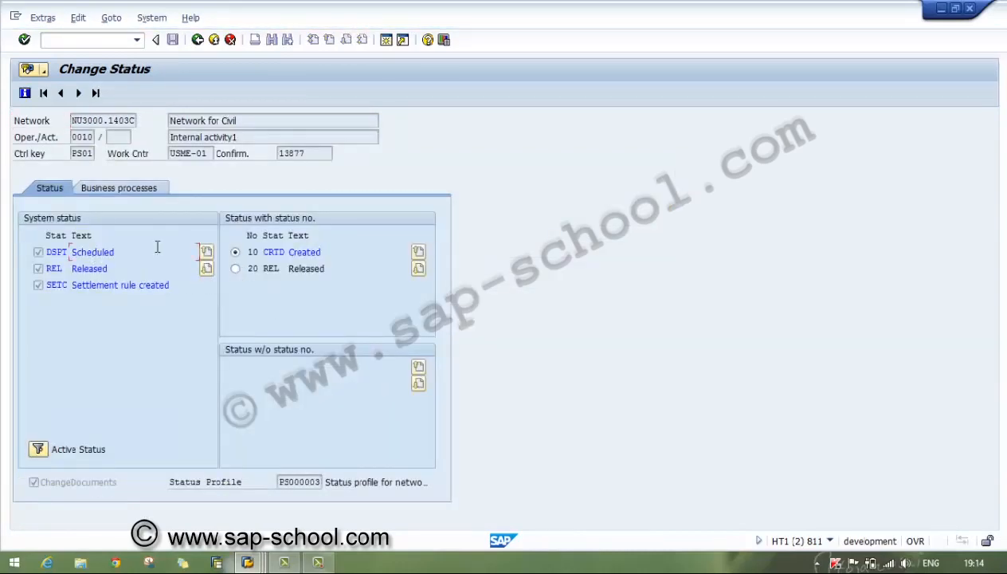
click(198, 41)
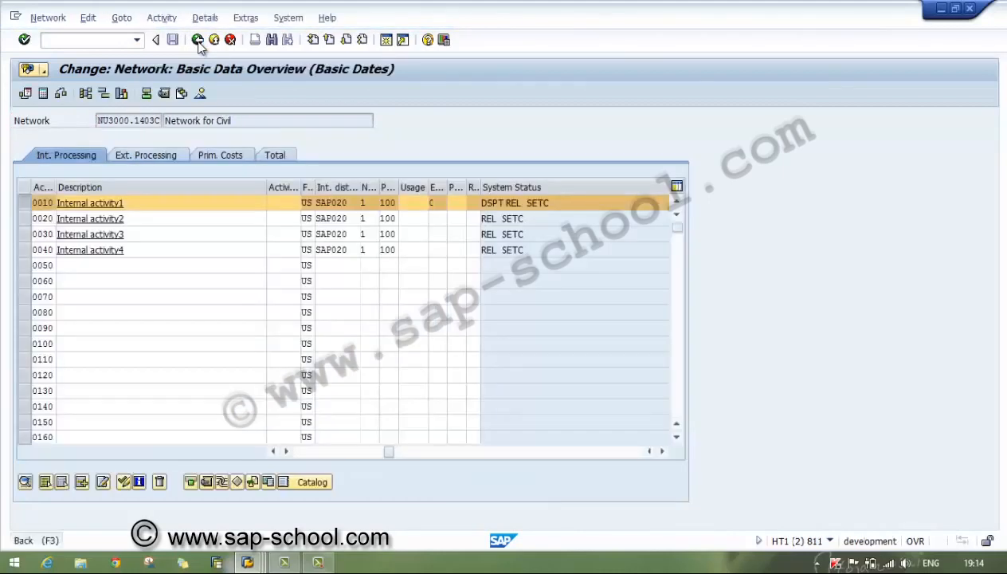
click(197, 40)
click(198, 39)
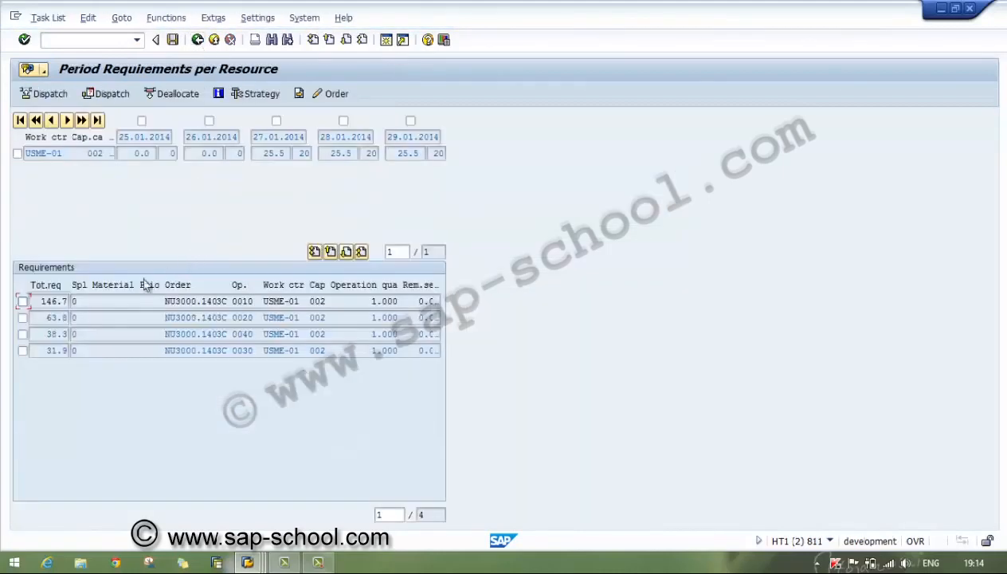
- Select the operation 0020 requirement, work center USME-01 and the periods 04.02.2014, 05.02.2014 and 06.02.2014
click(22, 318)
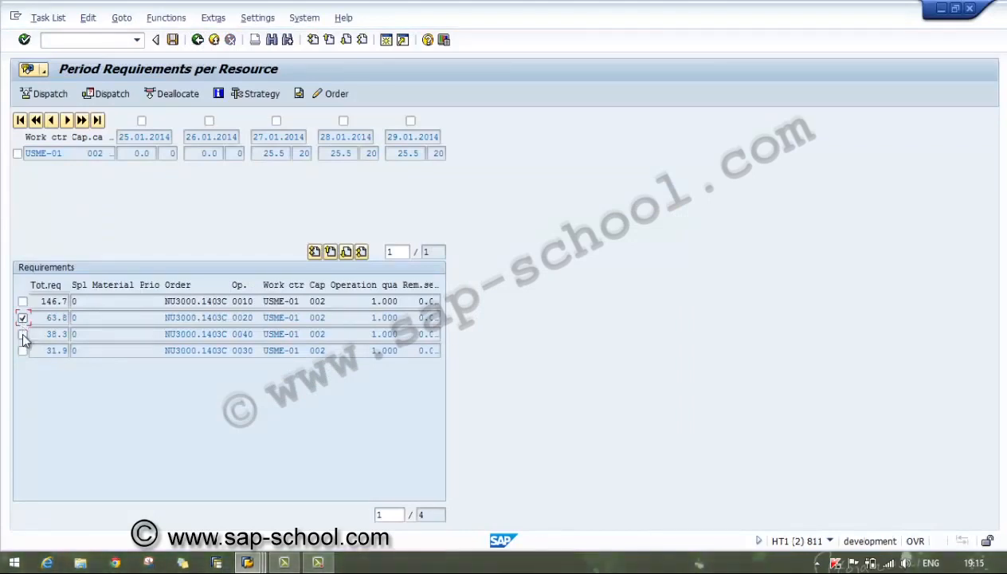
click(51, 317)
click(18, 153)
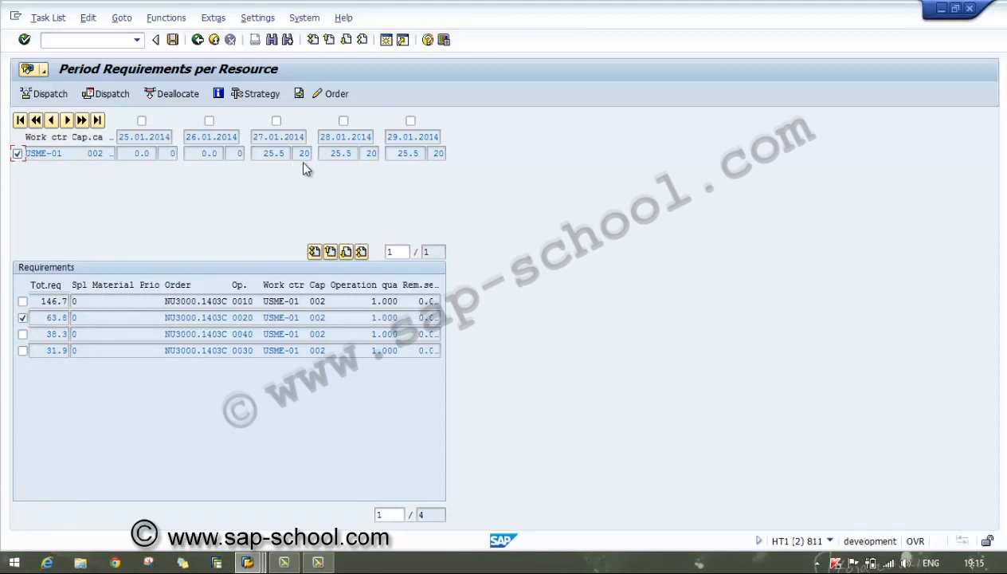
click(282, 153)
click(68, 121)
click(67, 119)
click(66, 119)
click(67, 119)
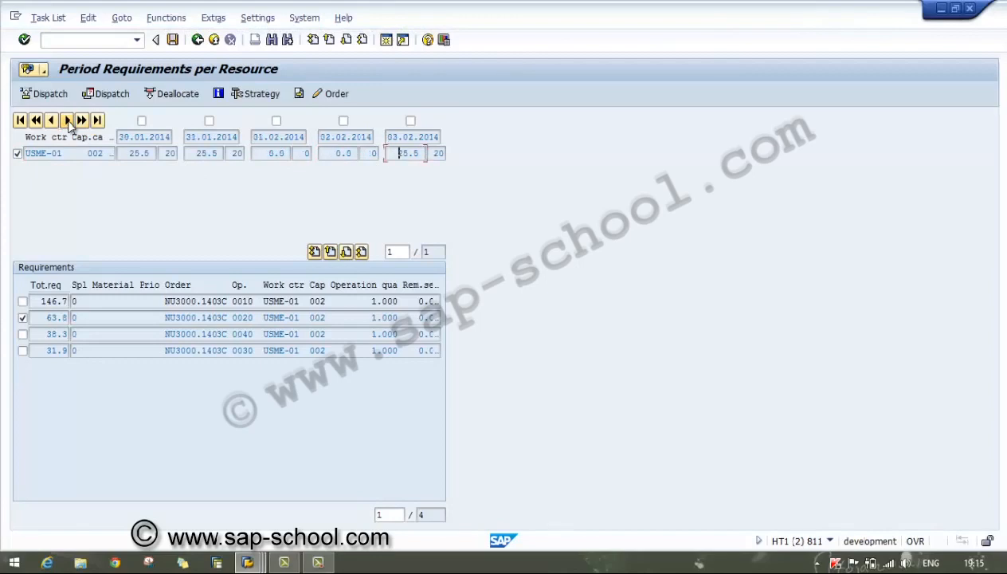
click(67, 119)
click(67, 120)
click(67, 119)
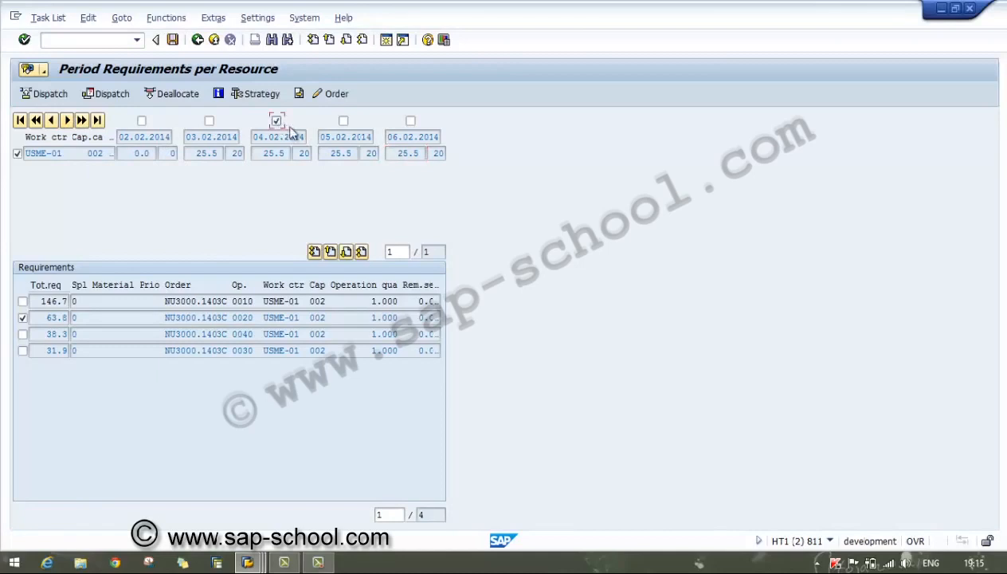
click(344, 120)
click(410, 120)
- Manually dispatch operation 0020 to USME-01 from 04.02.2014 at 09:00:00 to 06.02.2014 at 17:00:00
click(115, 100)
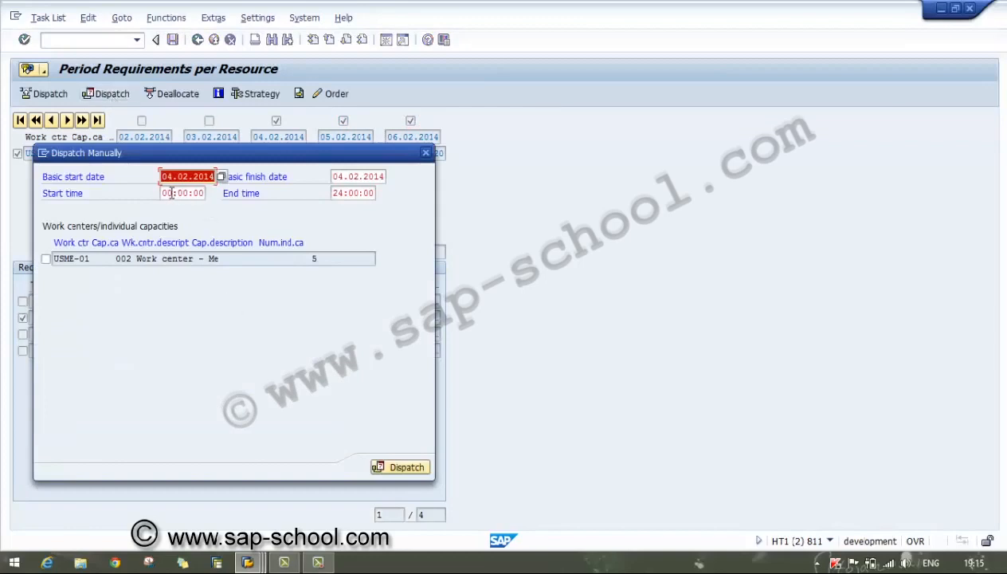
click(170, 193)
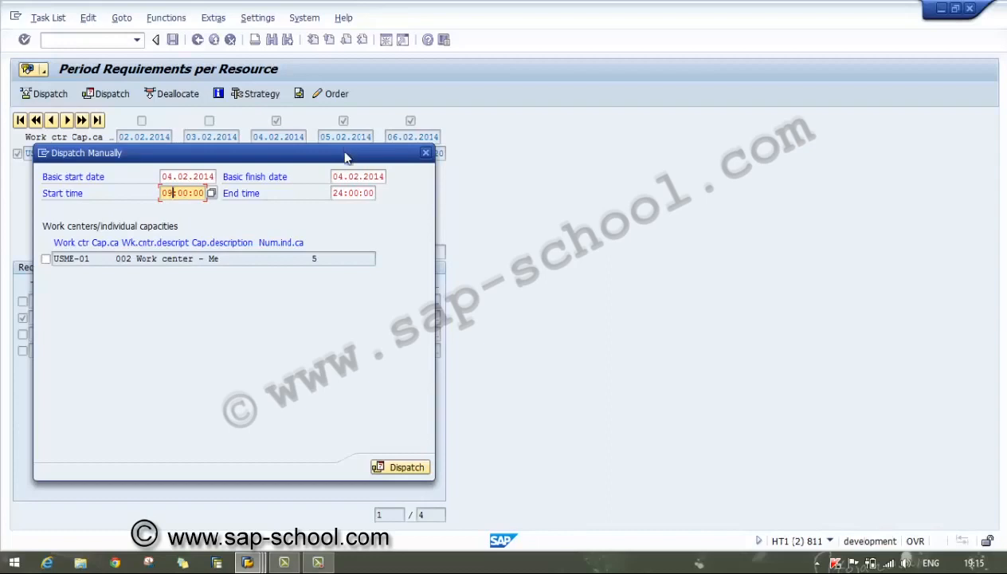
drag(343, 153, 348, 199)
click(341, 220)
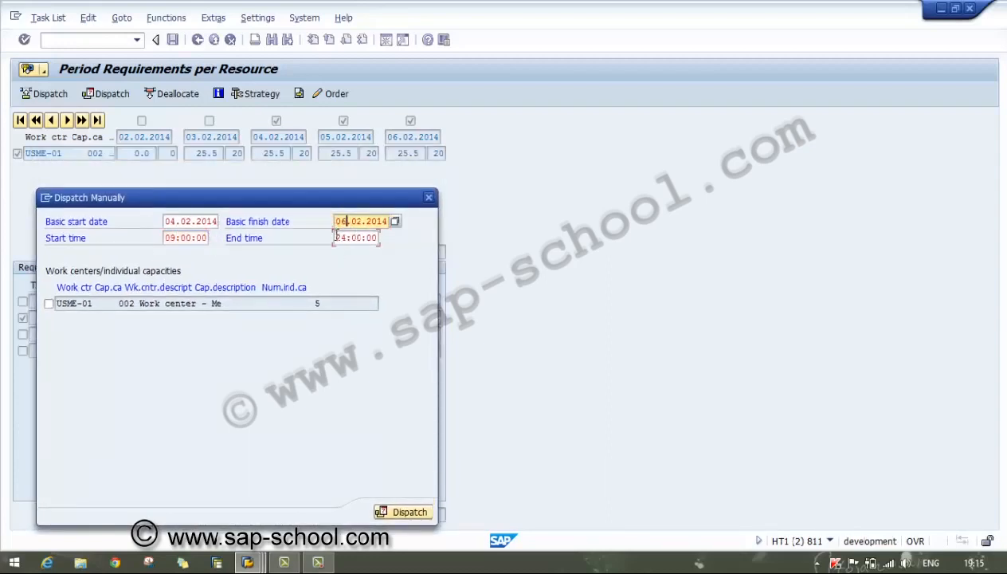
click(336, 236)
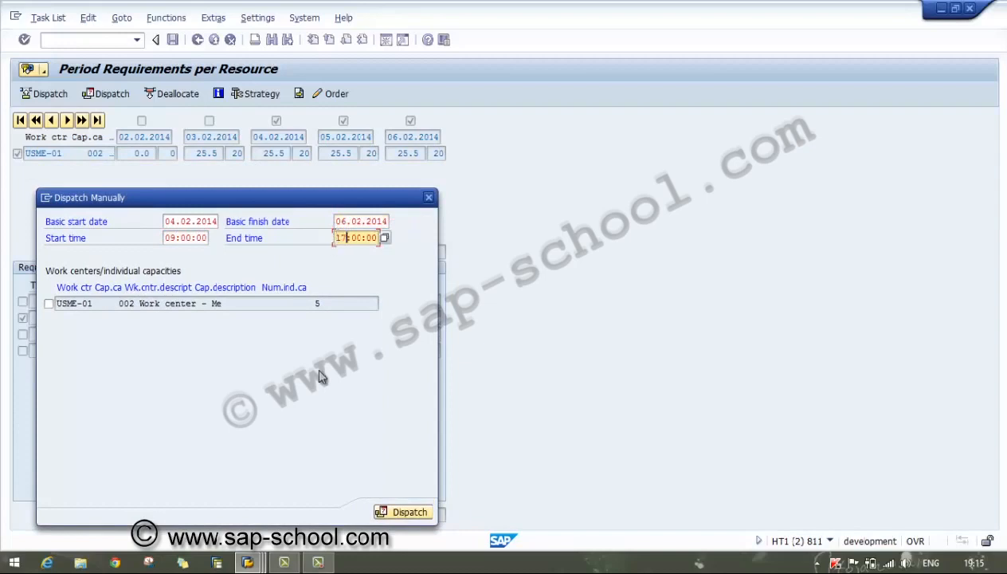
click(48, 302)
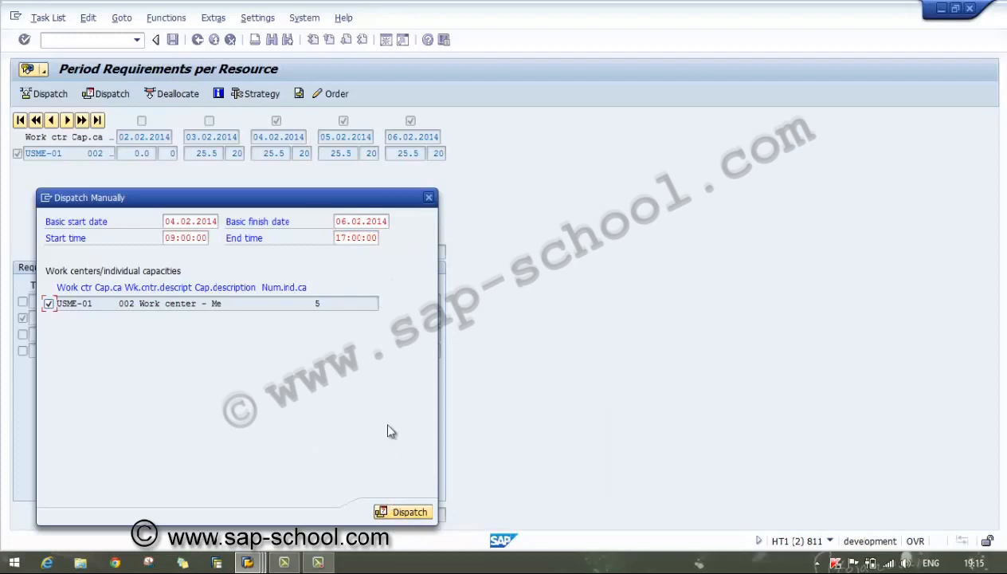
click(402, 511)
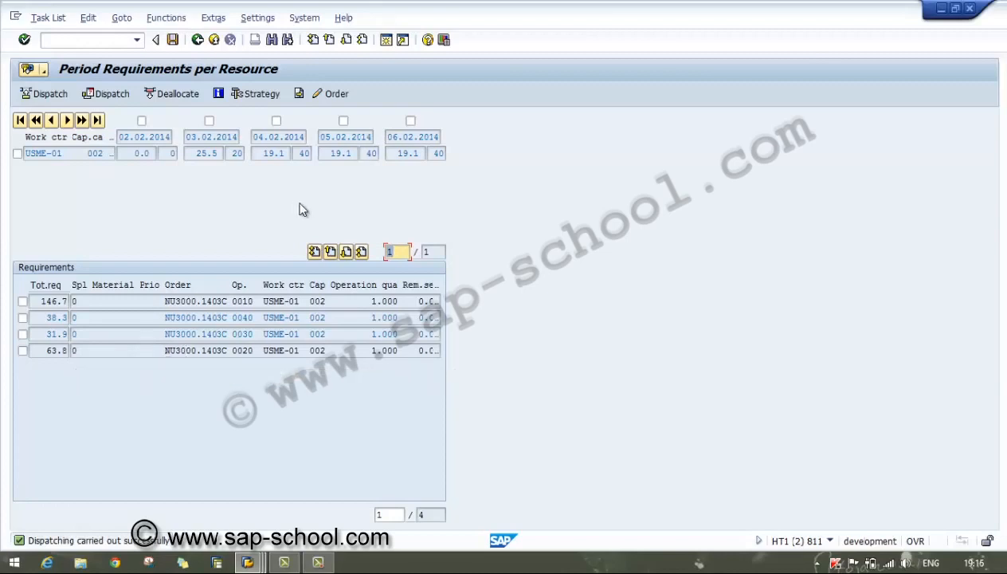
- Select the operation 0040 requirement, work center USME-01 and the periods 10.02.2014, 11.02.2014 and 12.02.2014
click(22, 318)
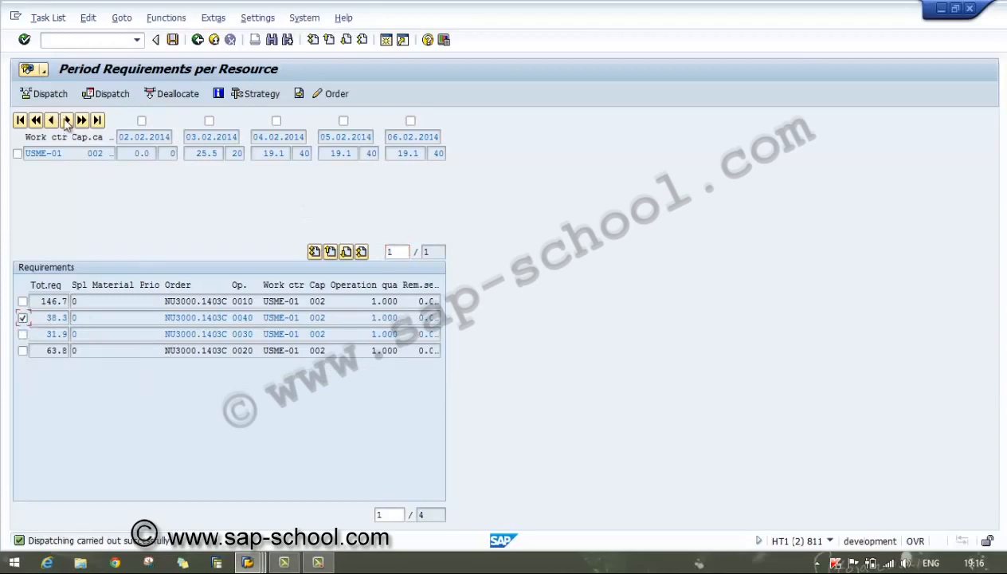
click(68, 120)
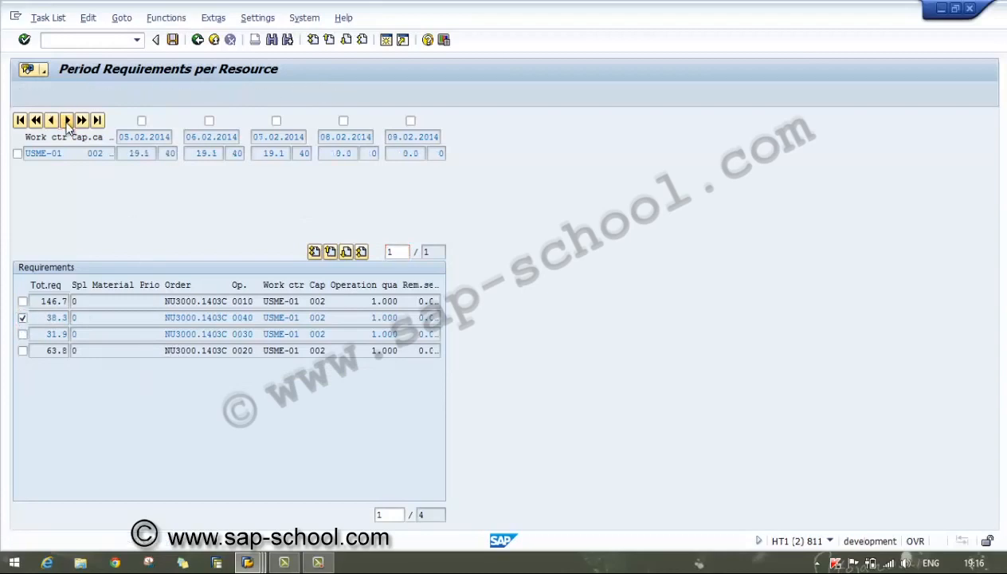
click(68, 123)
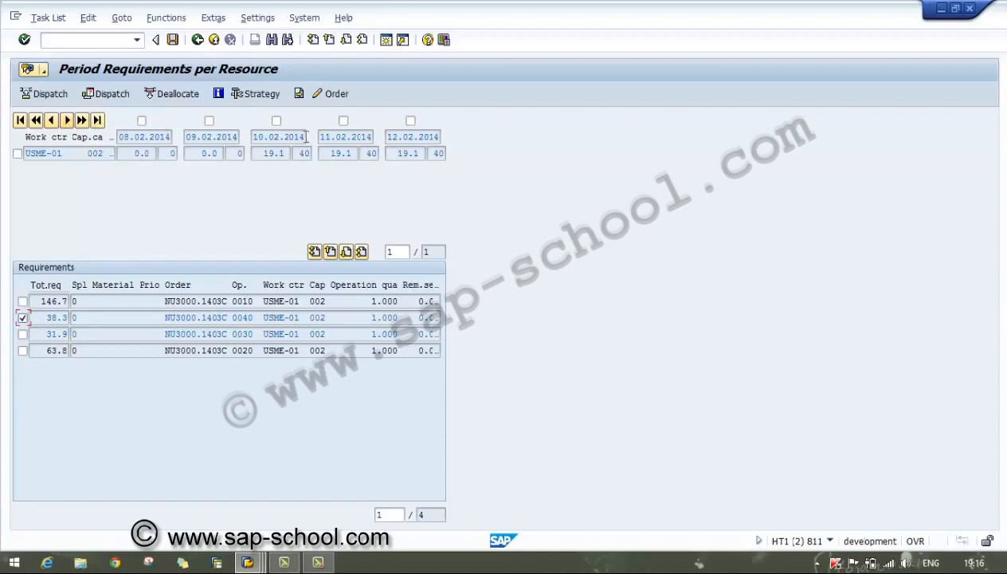
click(276, 120)
click(344, 121)
click(410, 122)
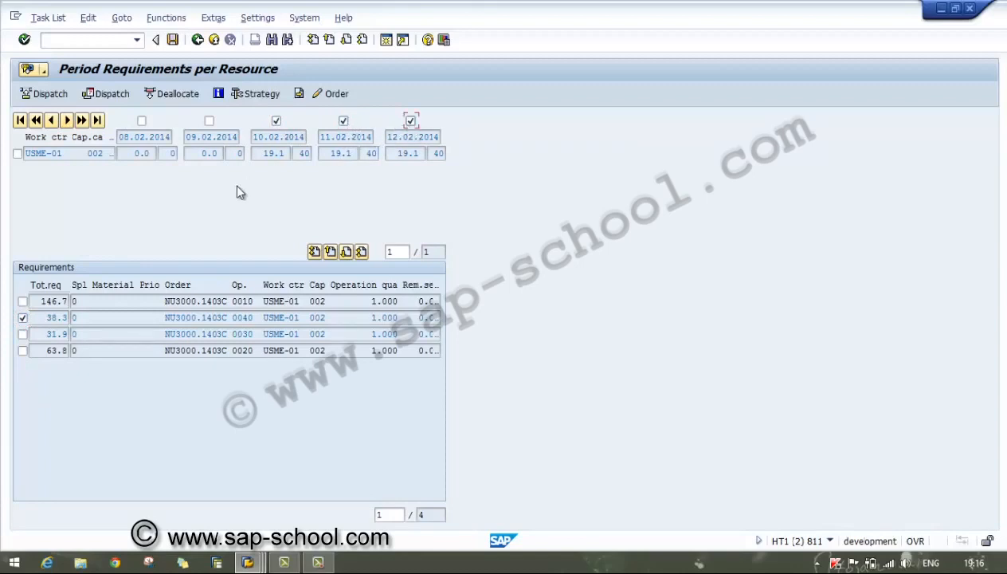
click(17, 154)
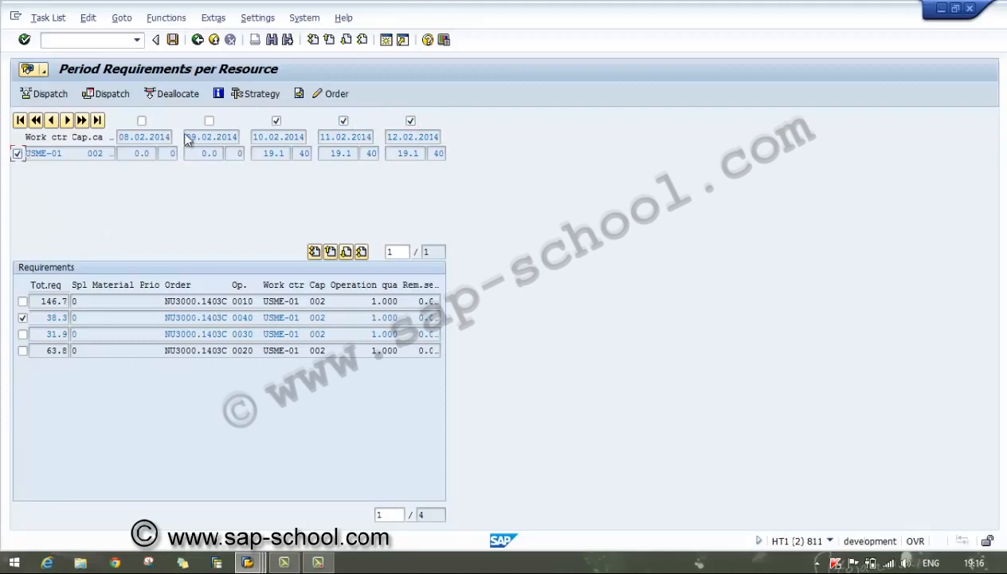
- Manually dispatch operation 0040 to USME-01 on 10.02.2014 from 09:00:00 to 17:00:00 and save the planning results
click(102, 94)
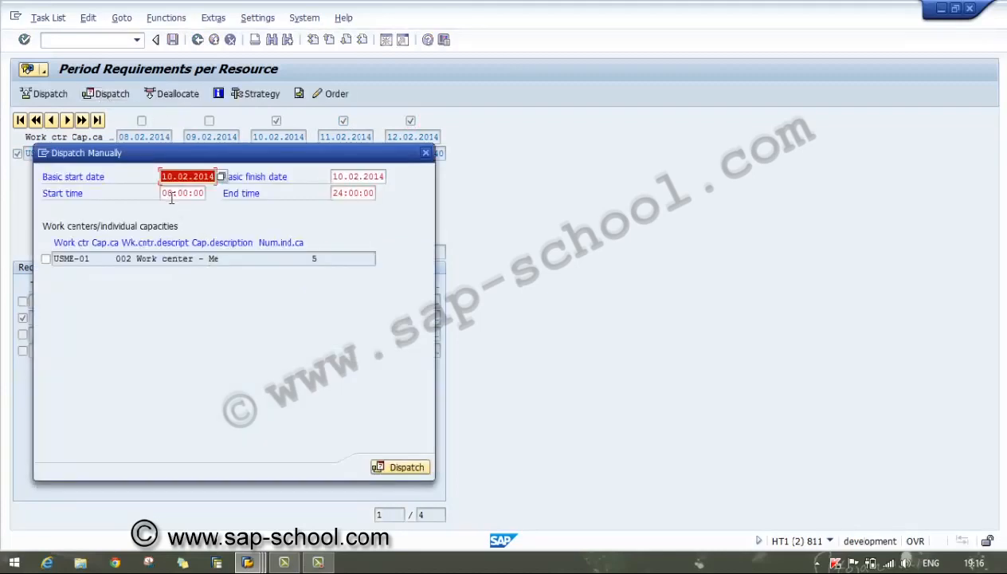
click(168, 195)
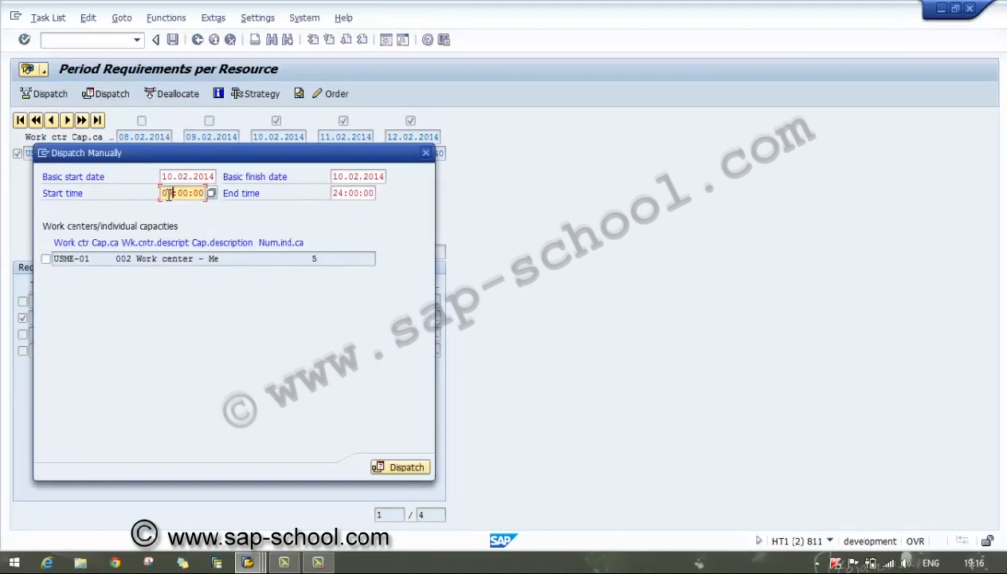
text(9)
click(334, 194)
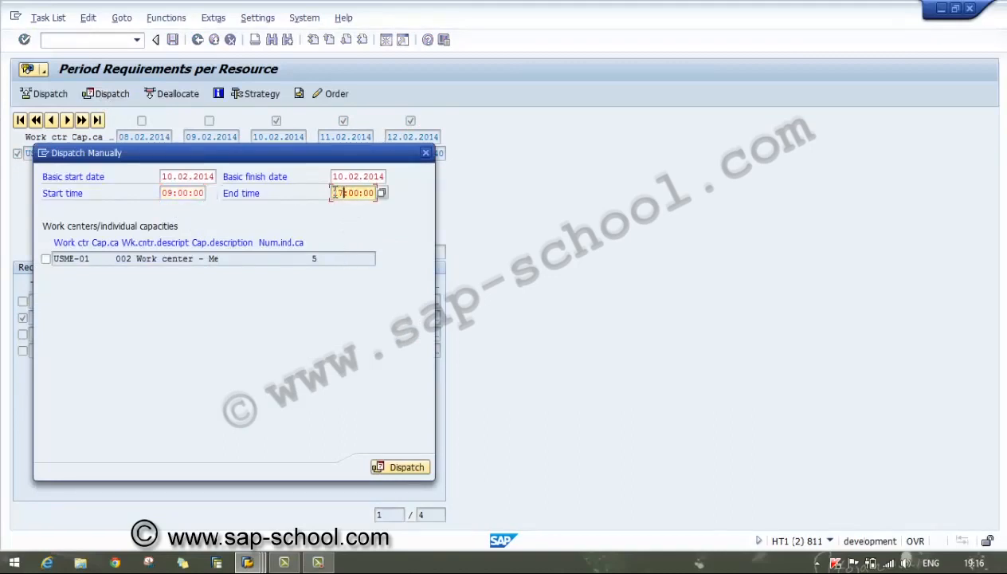
click(45, 259)
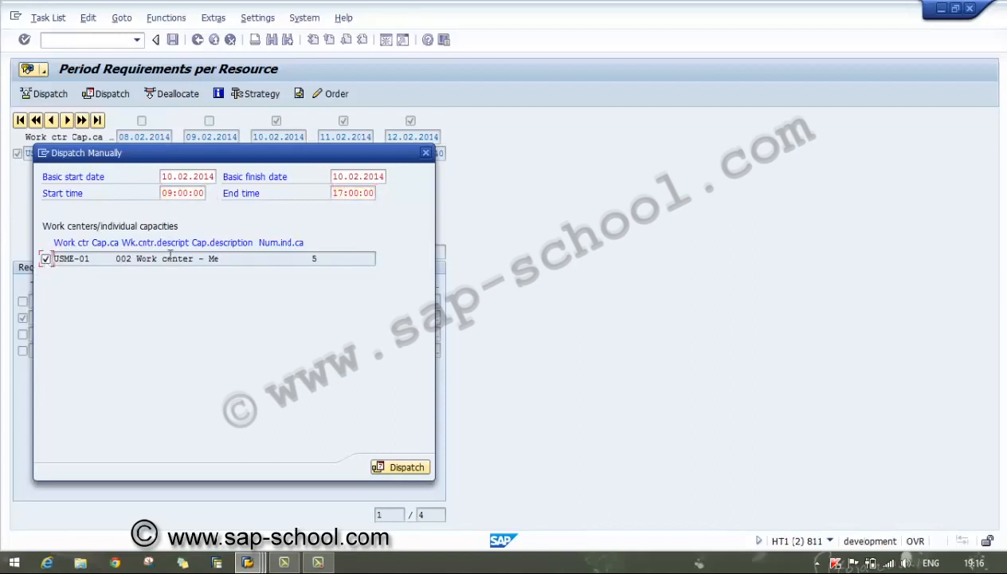
click(386, 471)
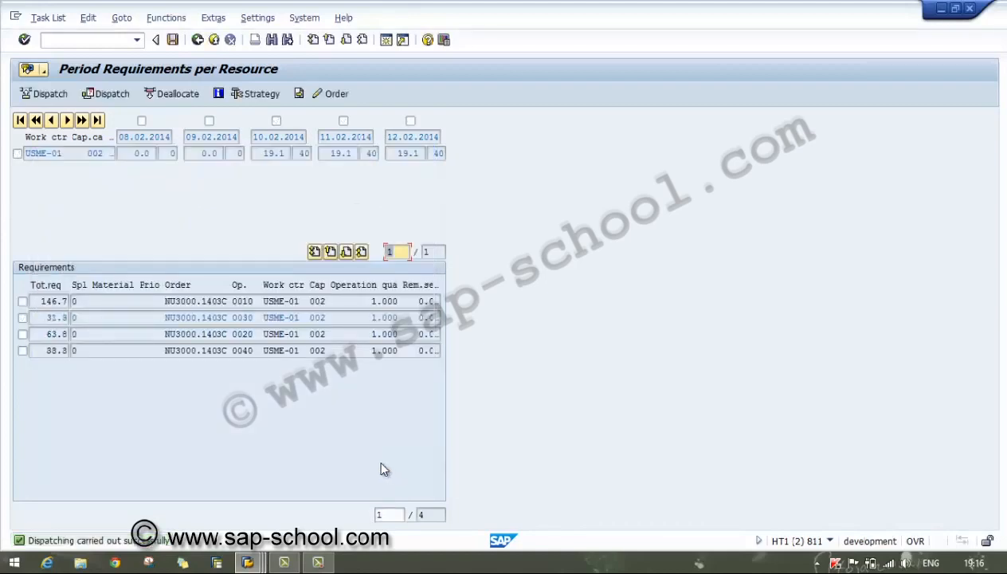
click(175, 43)
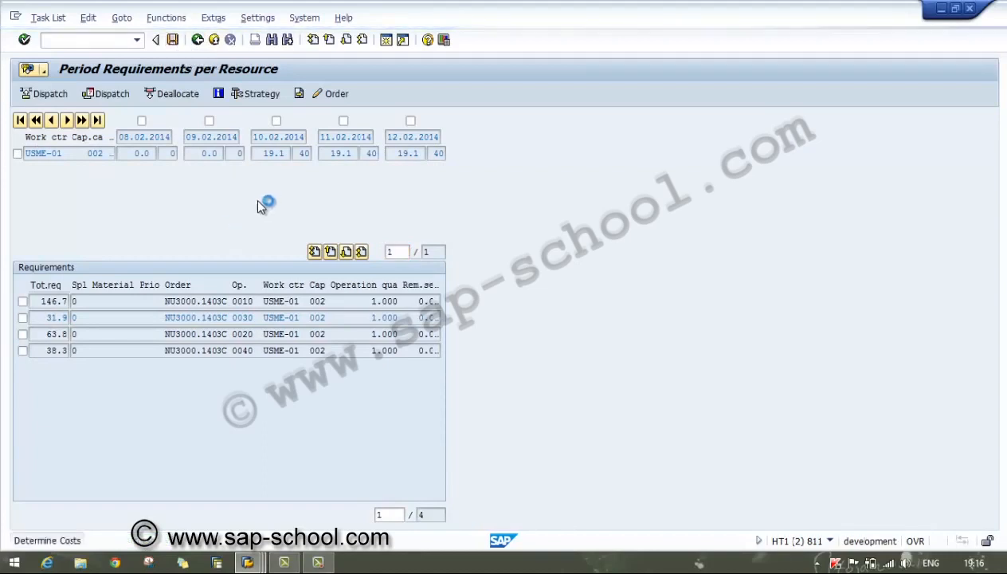
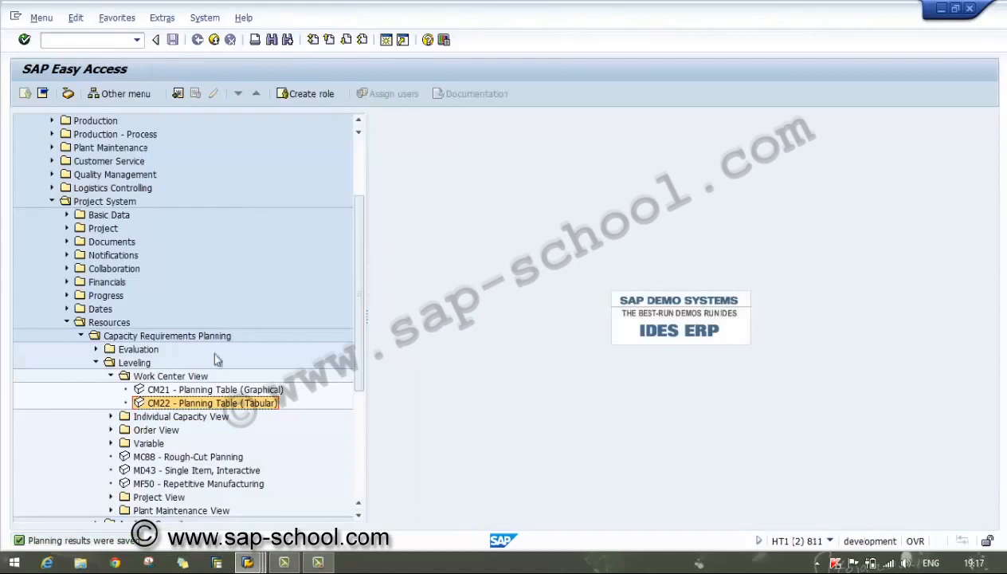
- Open the CM22 tabular planning table and add work center USEL-01 to the USME-01 selection
double_click(196, 405)
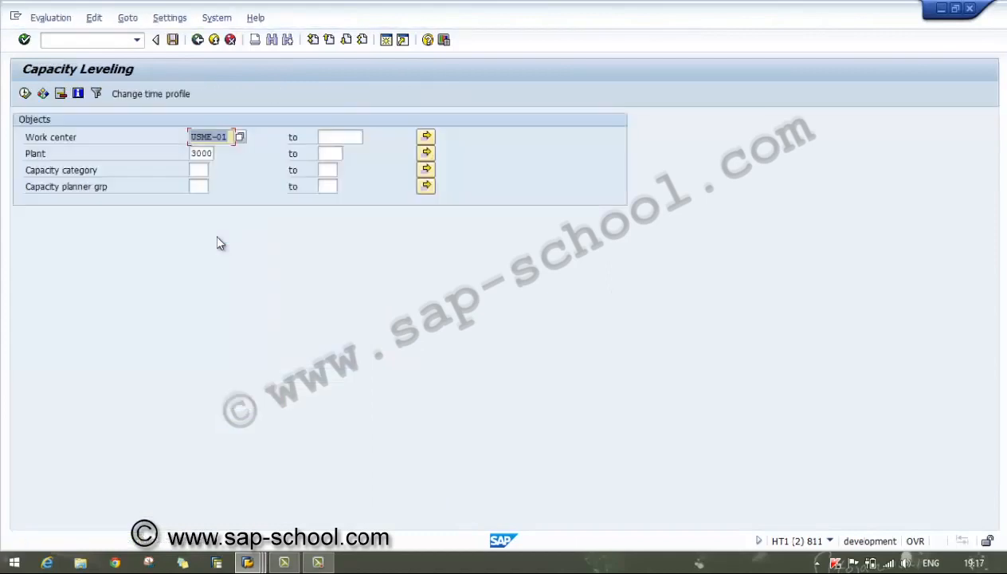
key(F8)
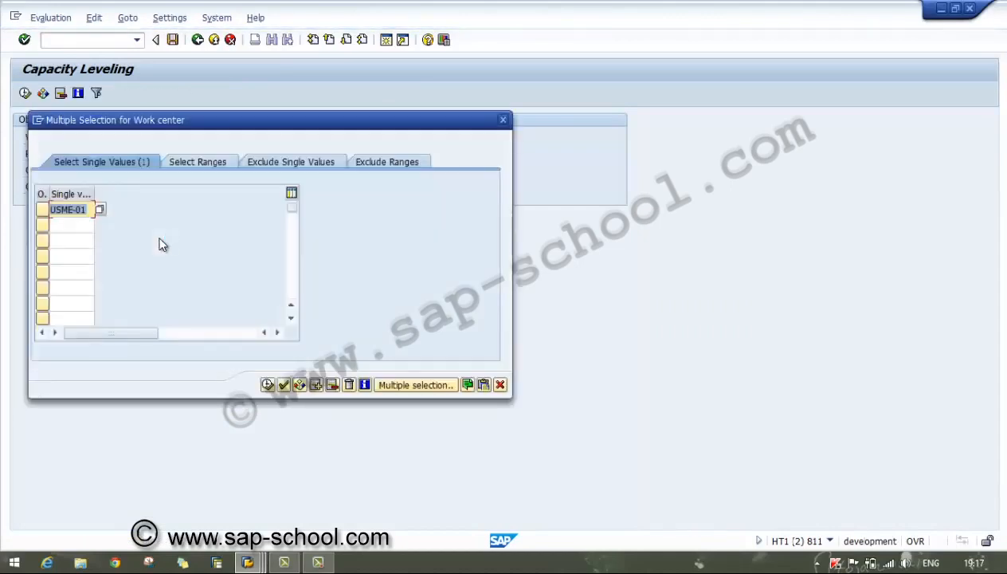
click(66, 223)
text(u)
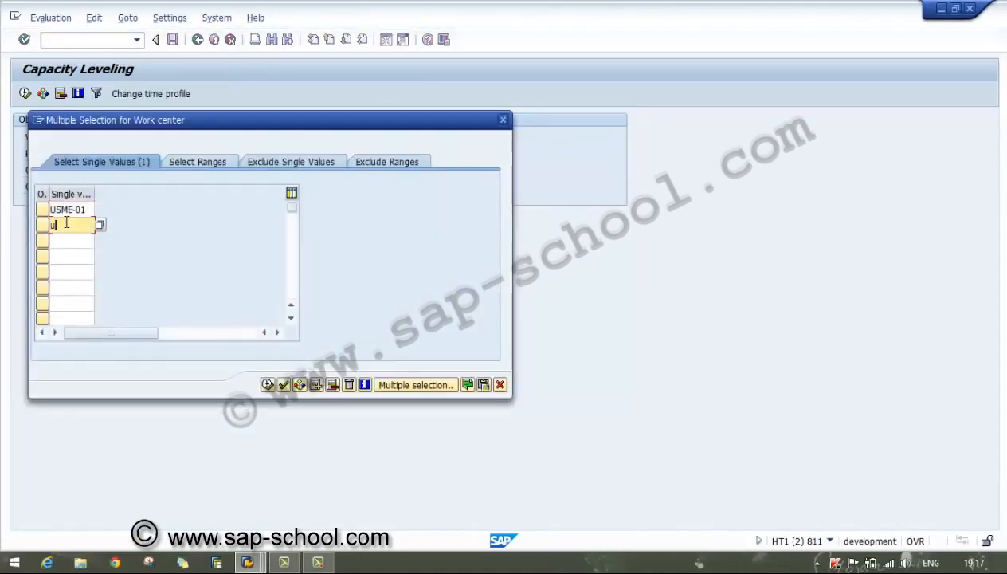
text(sel-01)
click(267, 385)
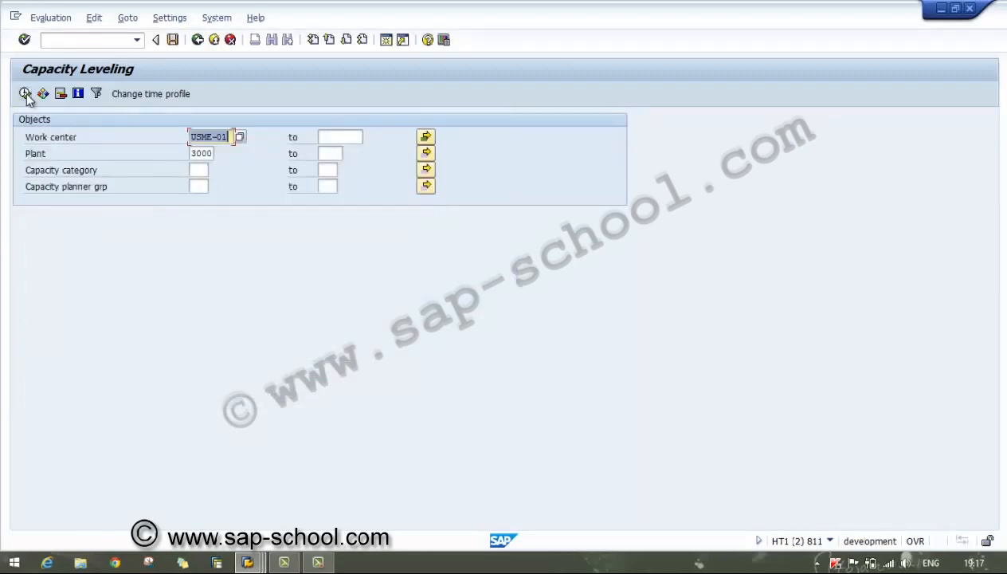
- Change the time profile to SAP___Z005, general medium-term (6 months), and run capacity leveling
click(163, 98)
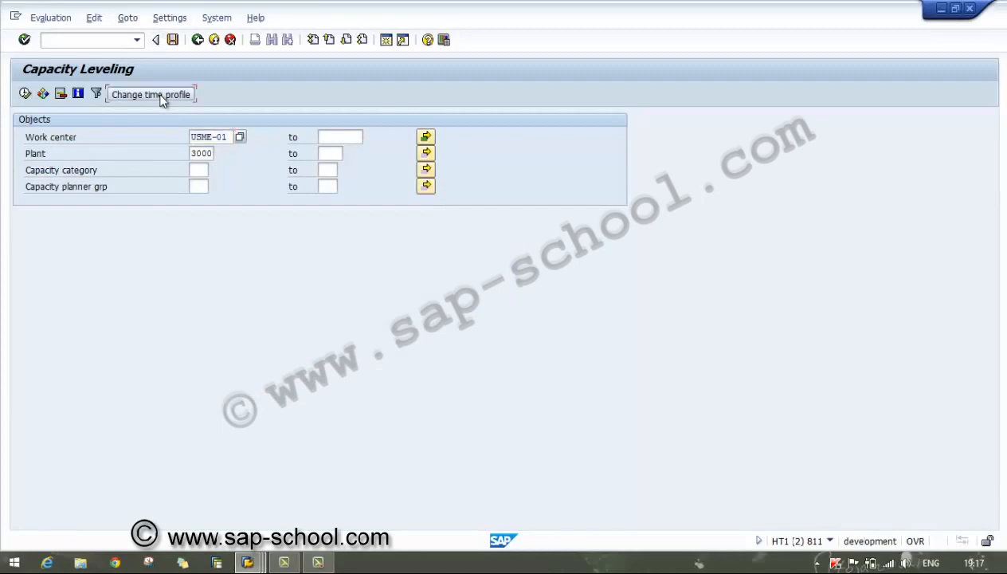
click(162, 143)
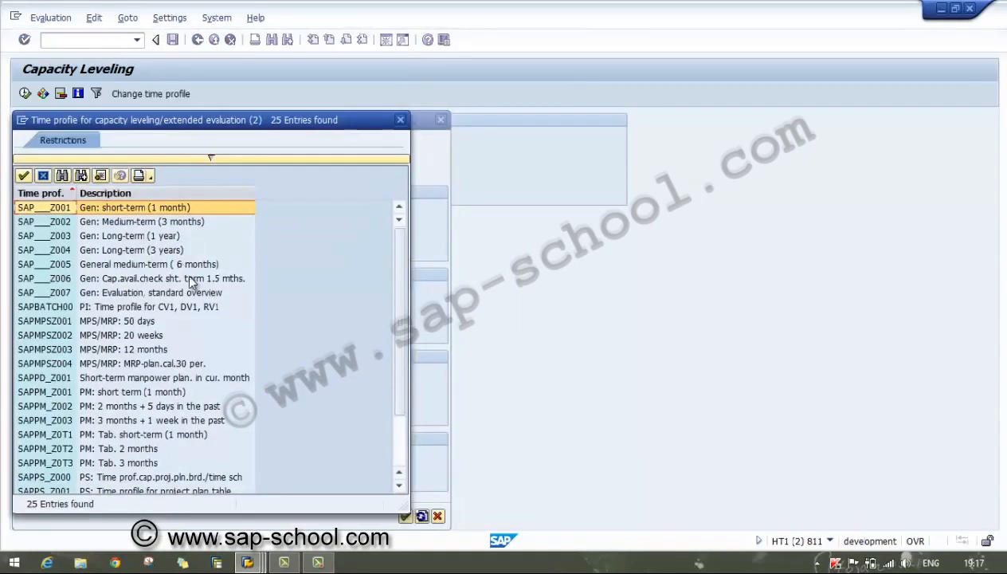
double_click(158, 266)
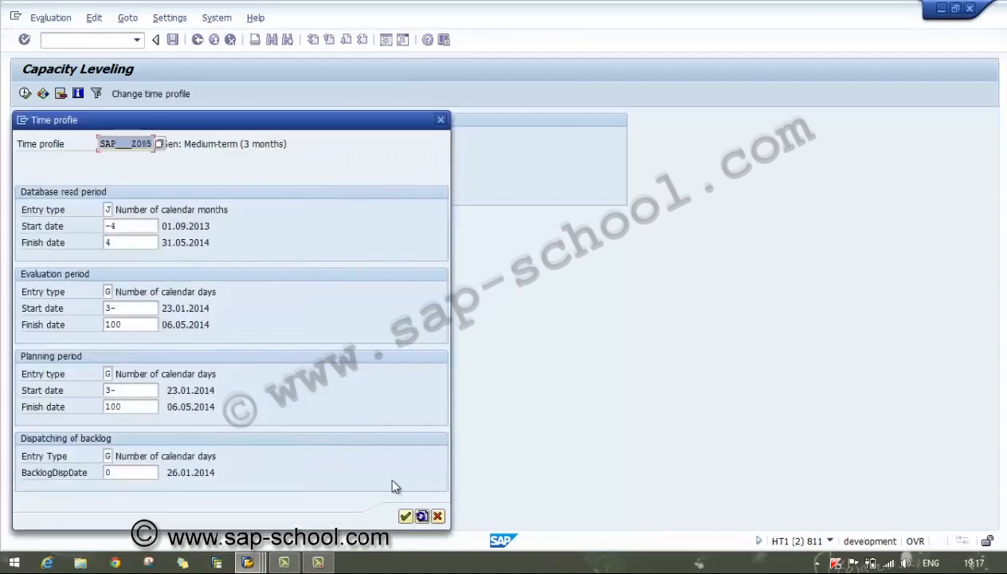
click(422, 516)
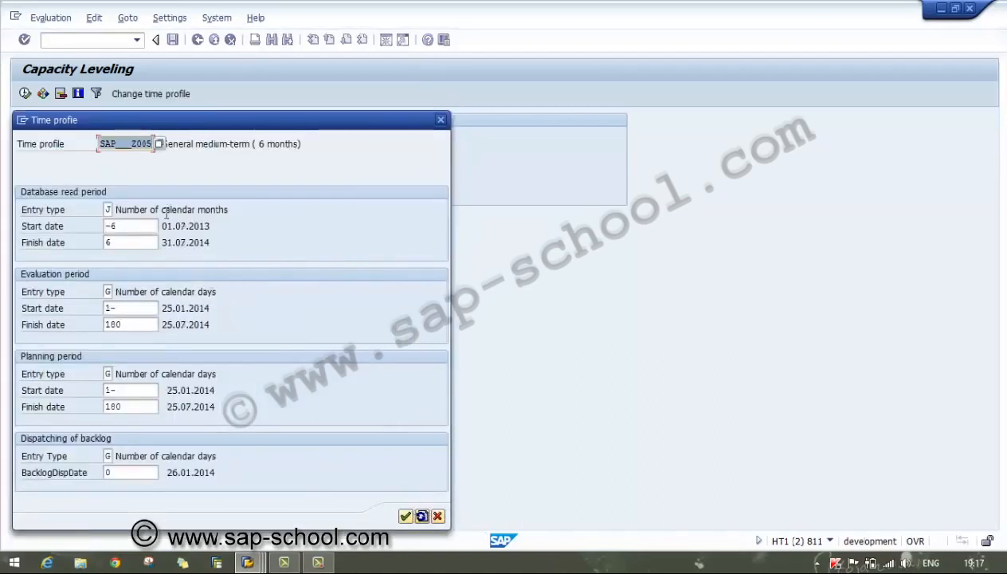
click(406, 519)
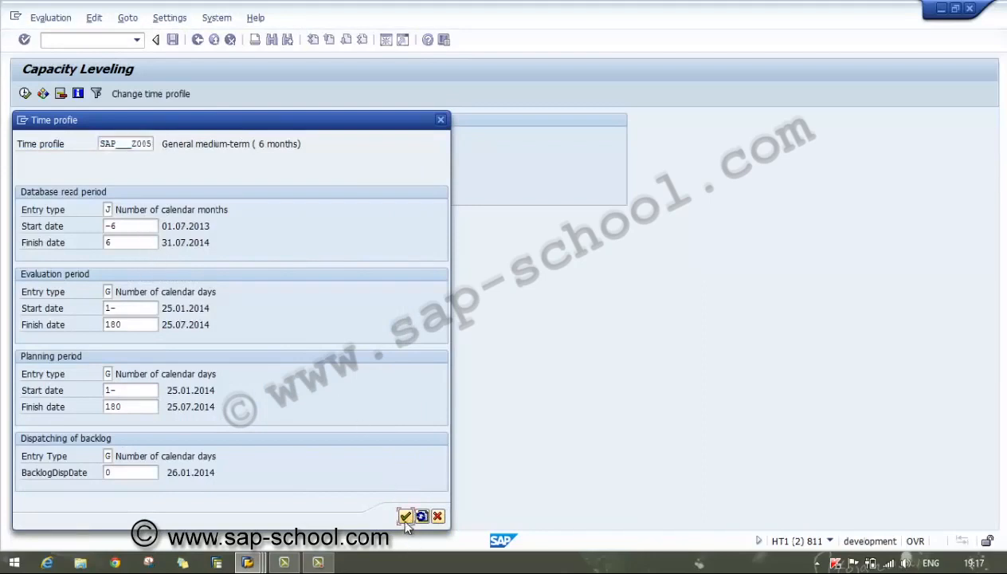
click(405, 516)
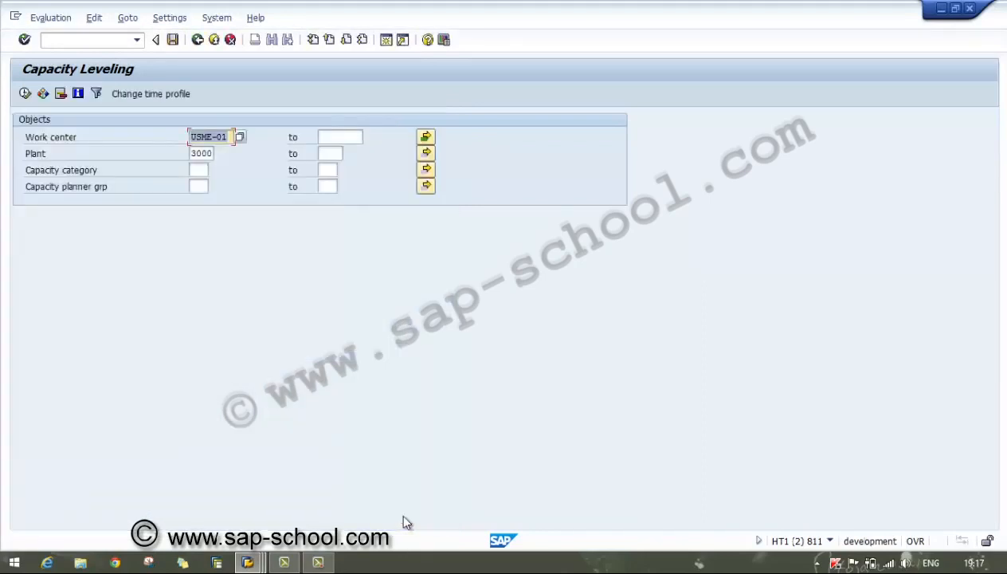
click(25, 93)
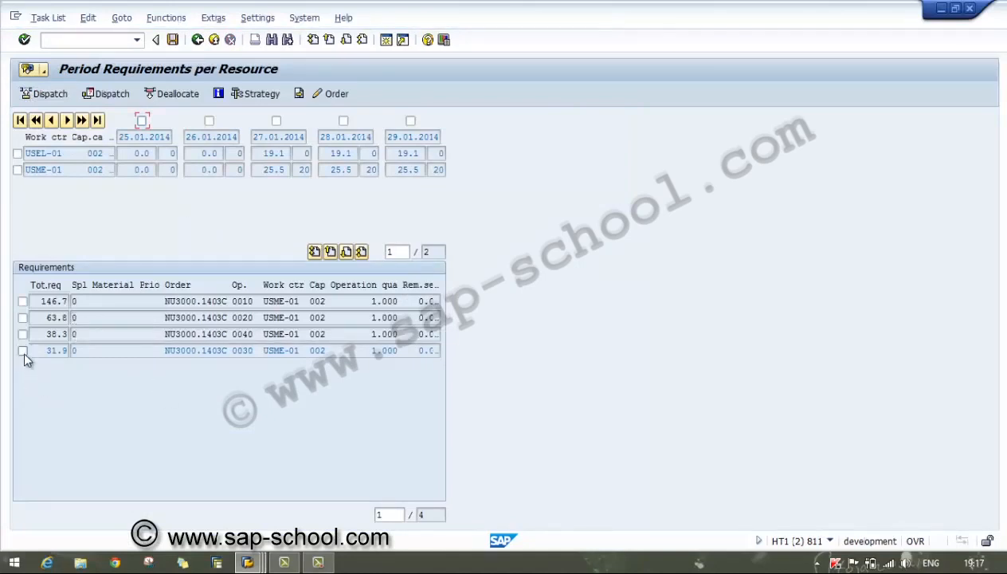
- Select the operation 0030 requirement, work center USEL-01 and the periods 28.01.2014 and 29.01.2014
click(17, 153)
click(18, 170)
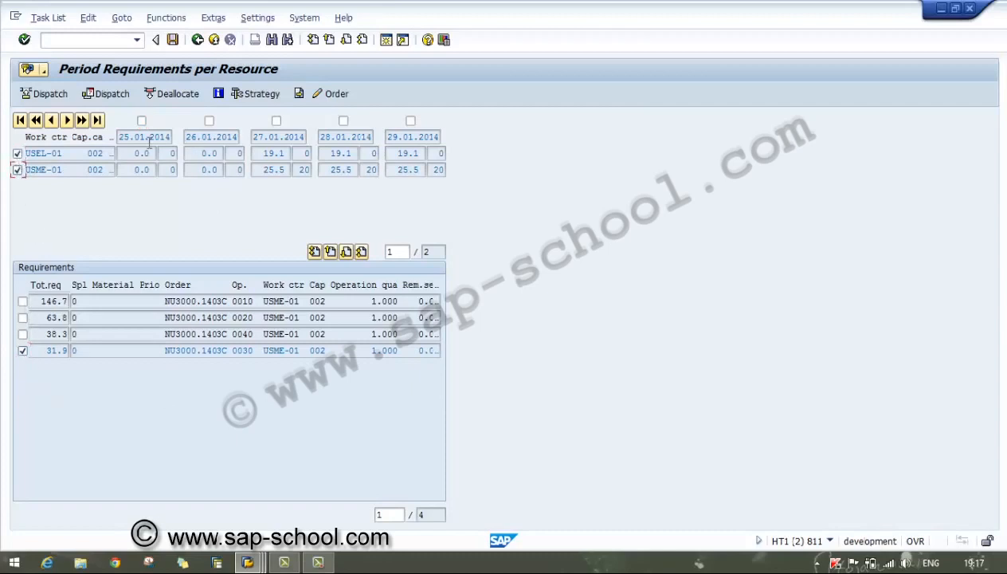
click(69, 120)
click(68, 127)
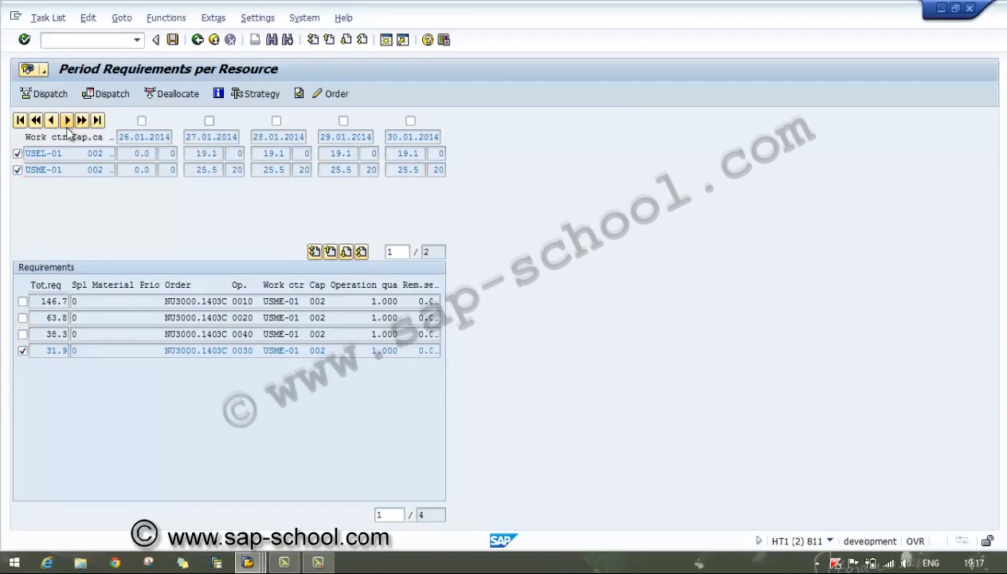
click(17, 170)
click(208, 121)
click(276, 121)
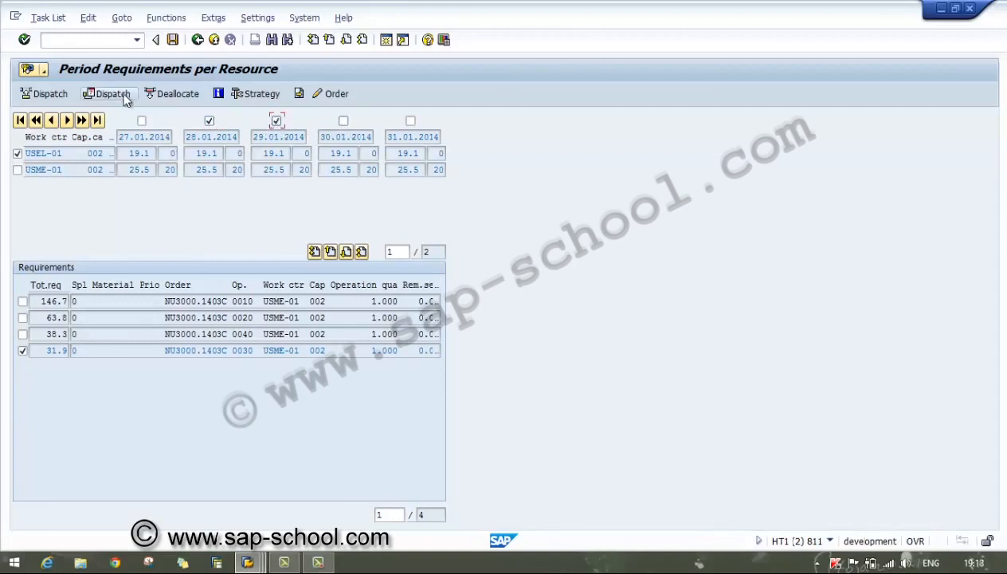
- Manually dispatch operation 0030 to USEL-01 on 28.01.2014 from 09:00:00 to 17:00:00 and save the planning results
click(112, 94)
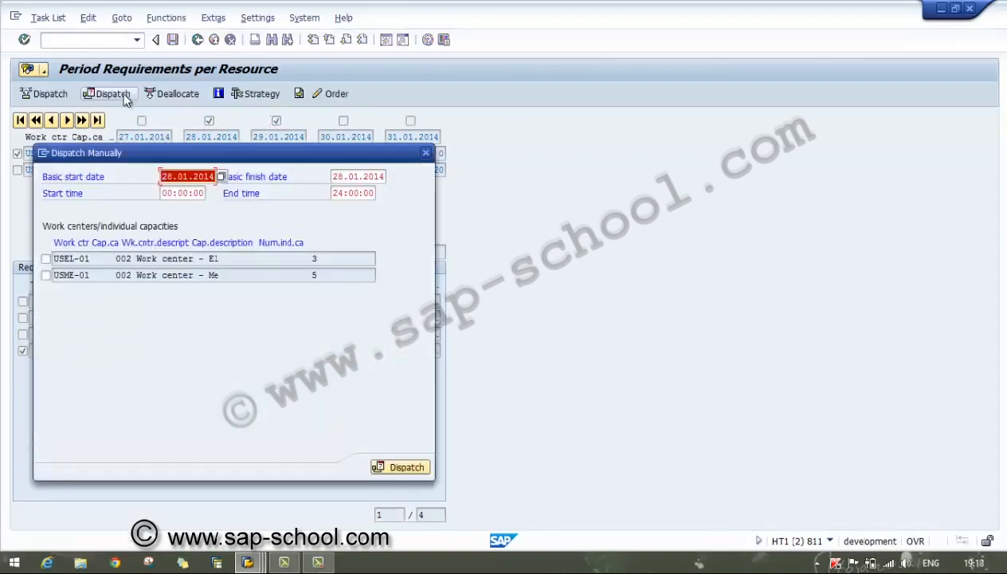
click(168, 193)
text(9)
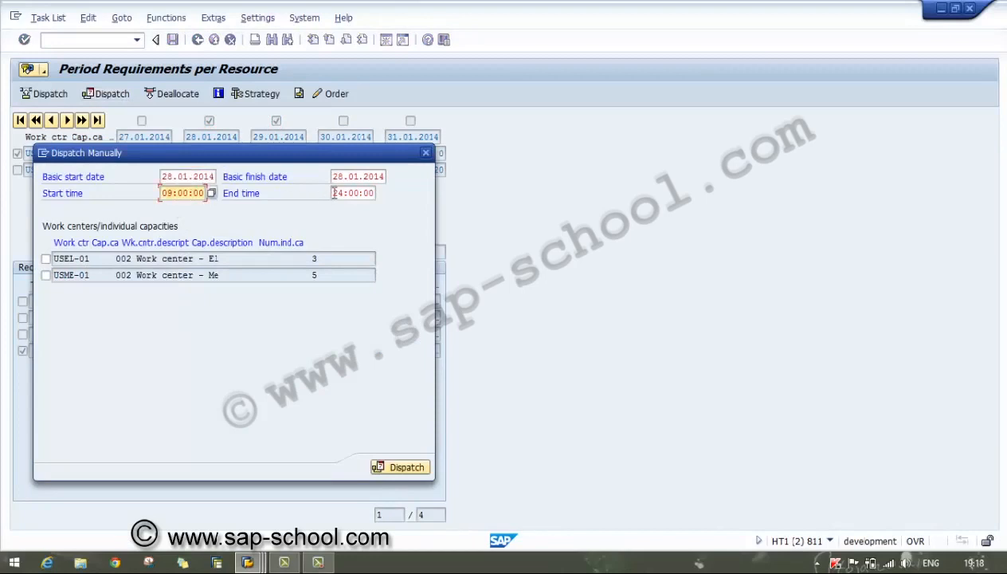
click(334, 194)
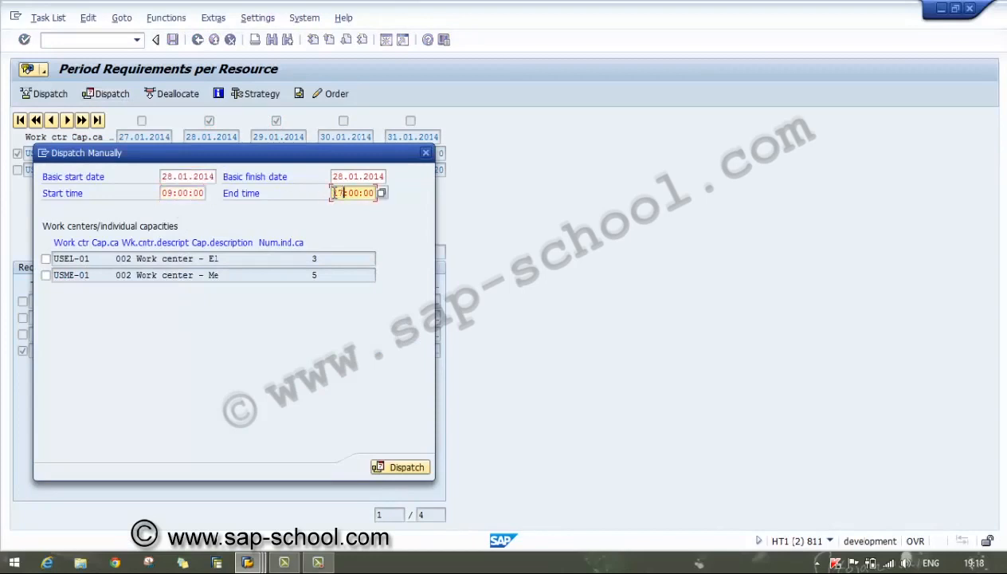
click(46, 259)
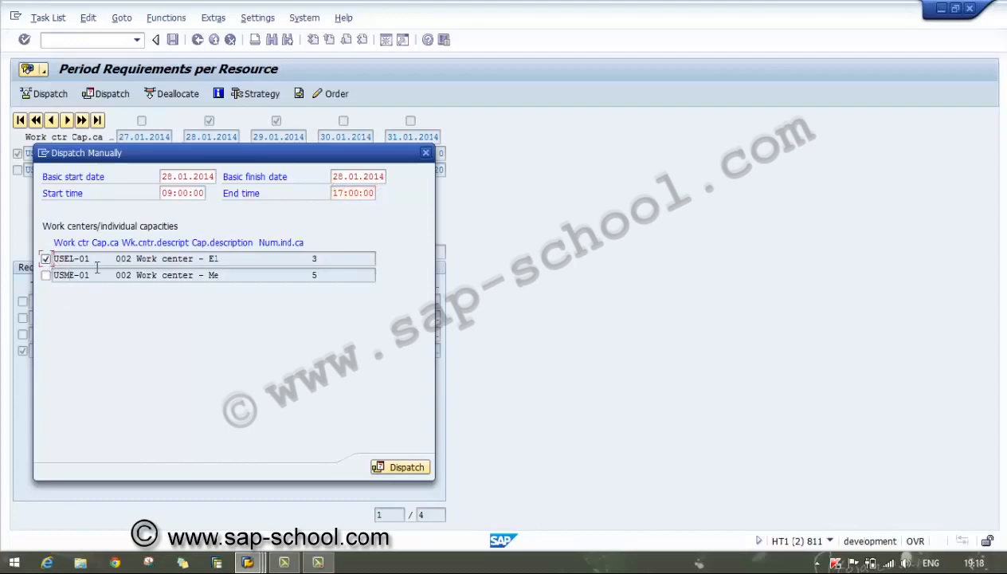
click(392, 468)
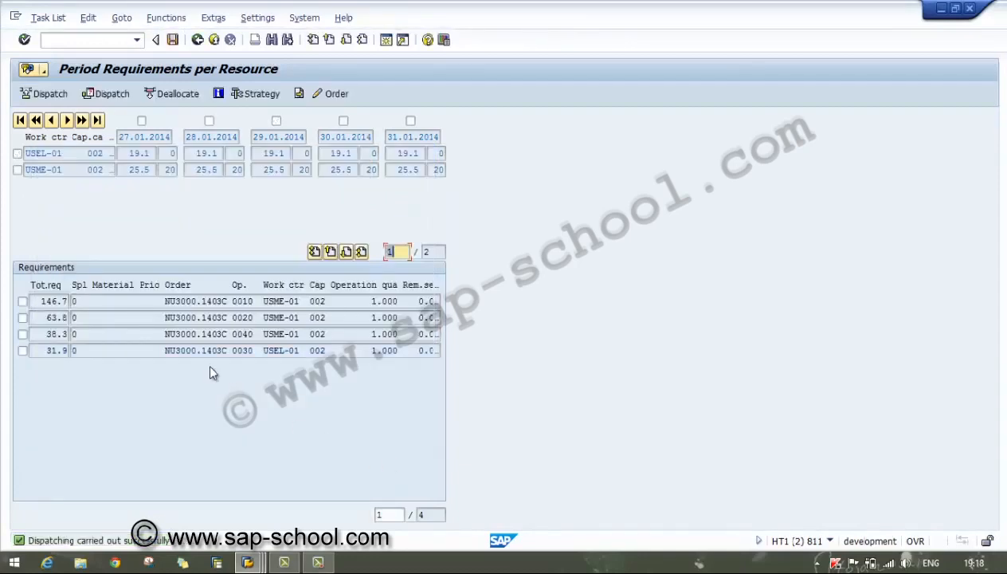
click(174, 40)
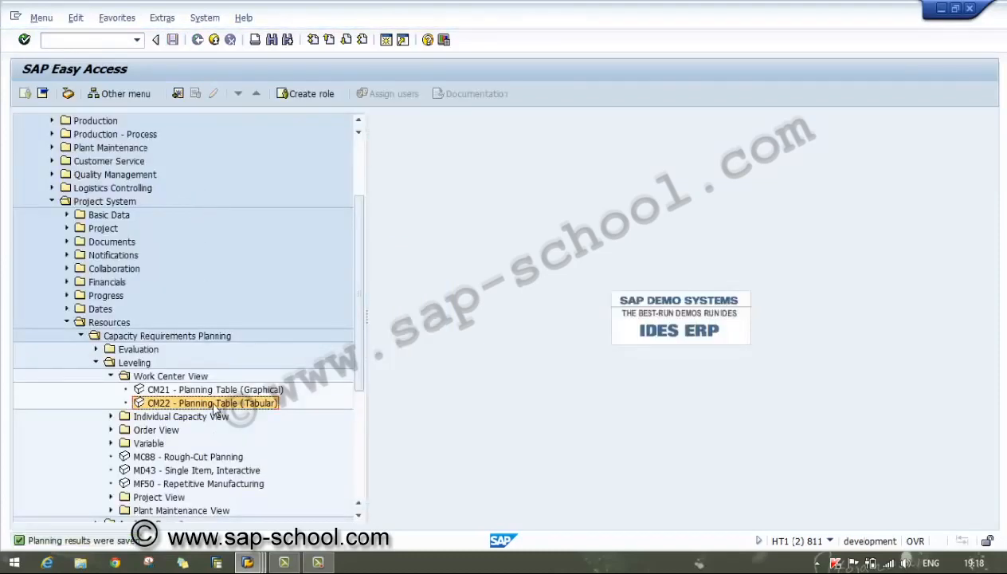
- Reopen CM22 and run capacity leveling for work centers USME-01 and USEL-01 in plant 3000
double_click(214, 403)
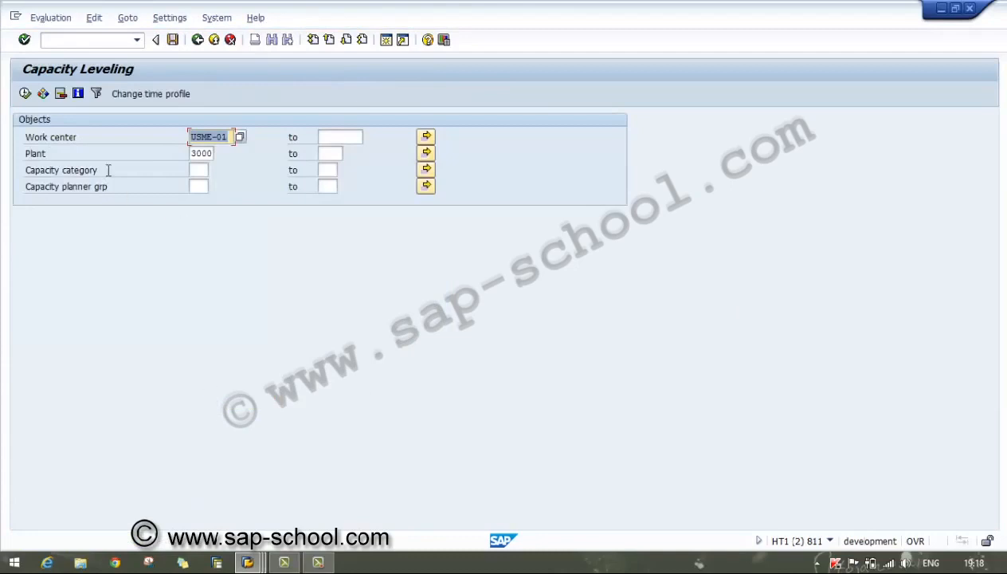
click(423, 142)
click(53, 224)
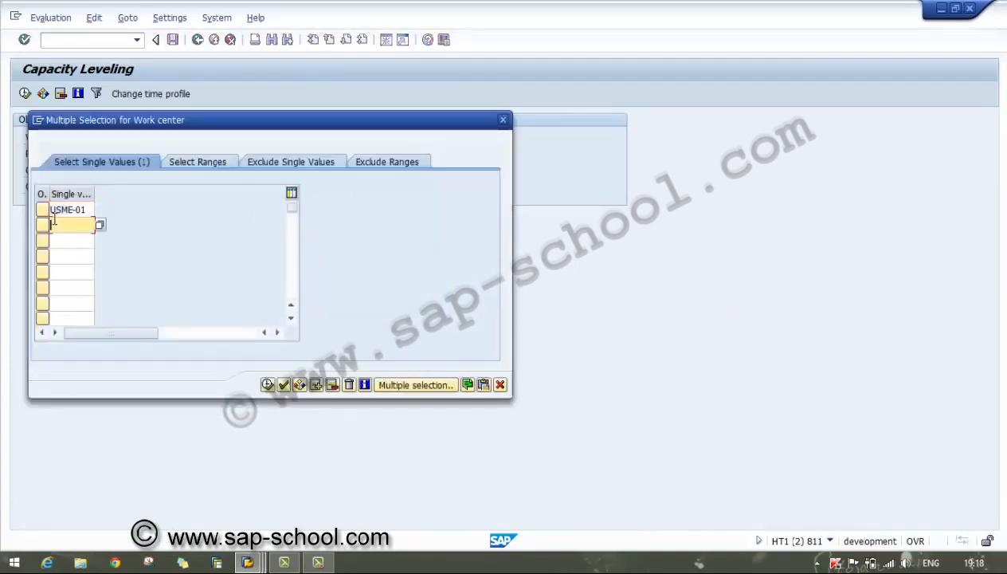
text(usel-01)
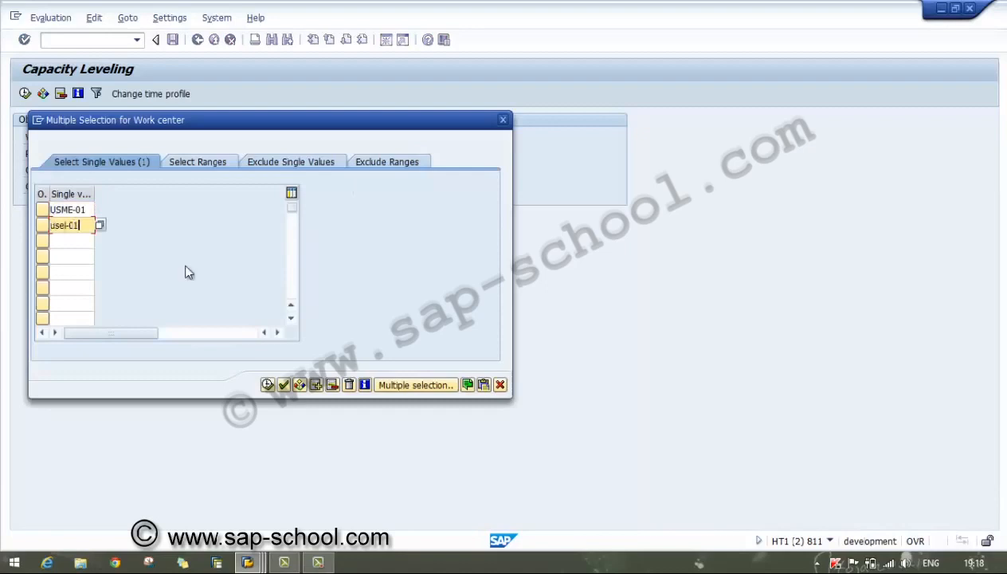
click(267, 385)
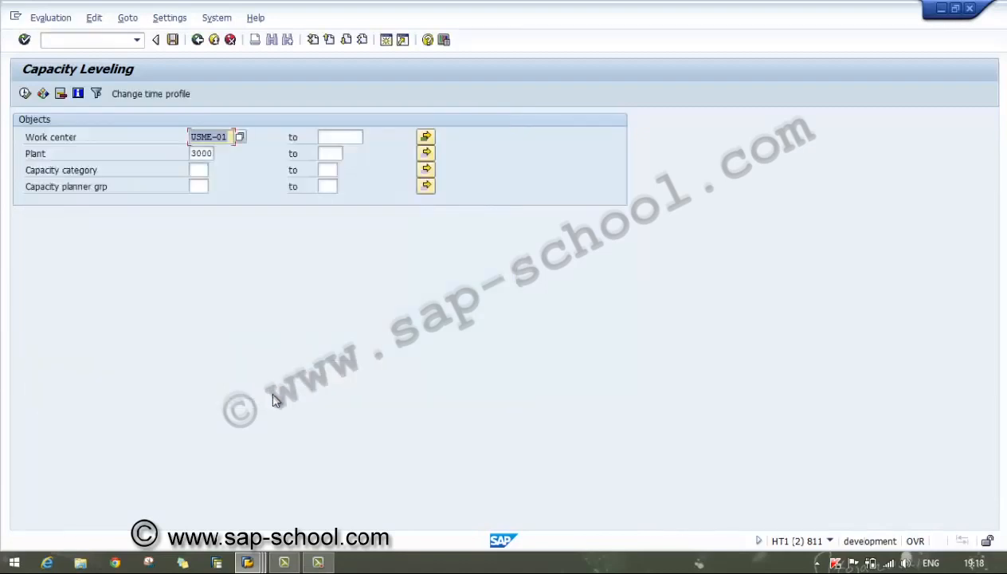
click(26, 94)
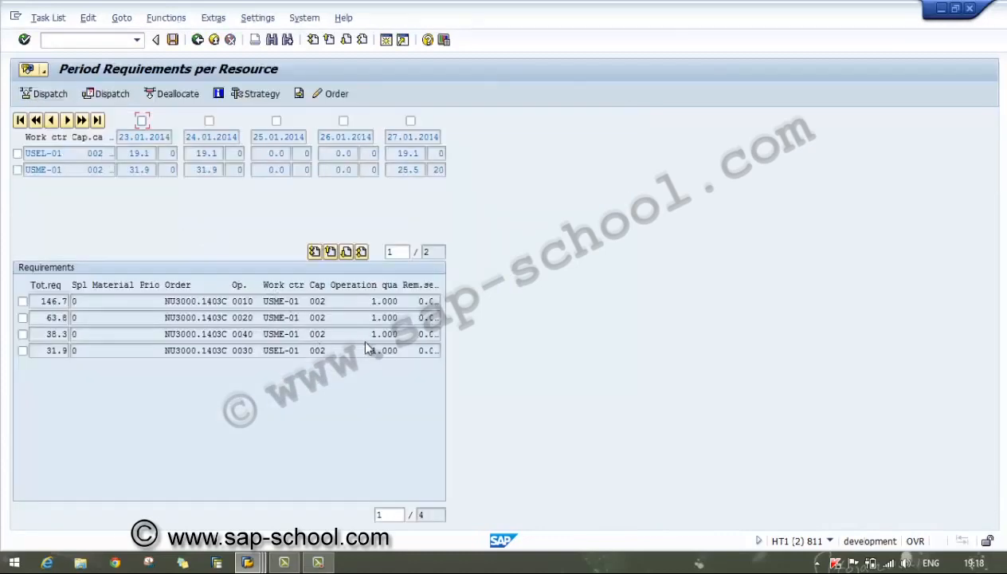
- Deallocate operation 0020 of the network and save the planning results
click(24, 320)
click(165, 95)
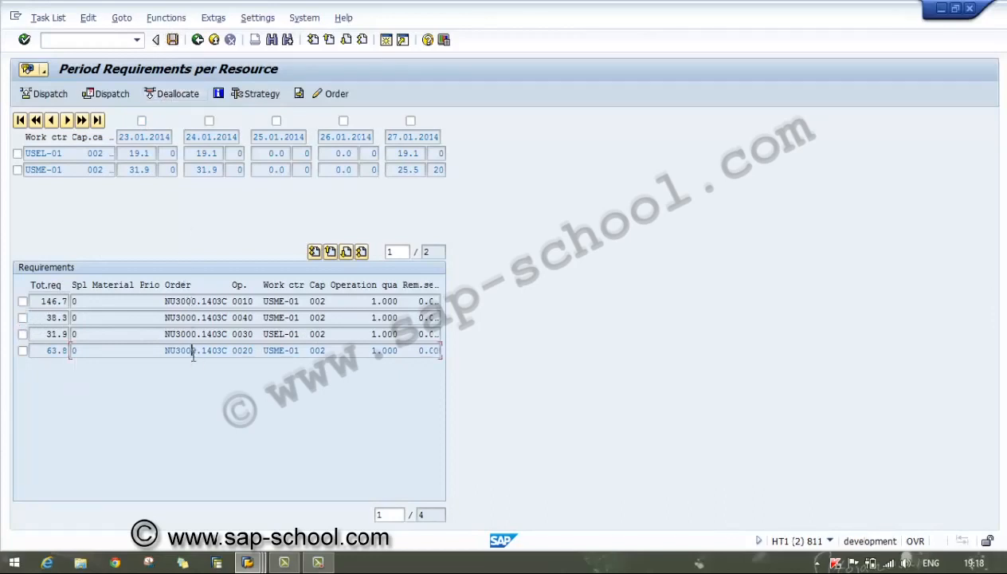
click(172, 40)
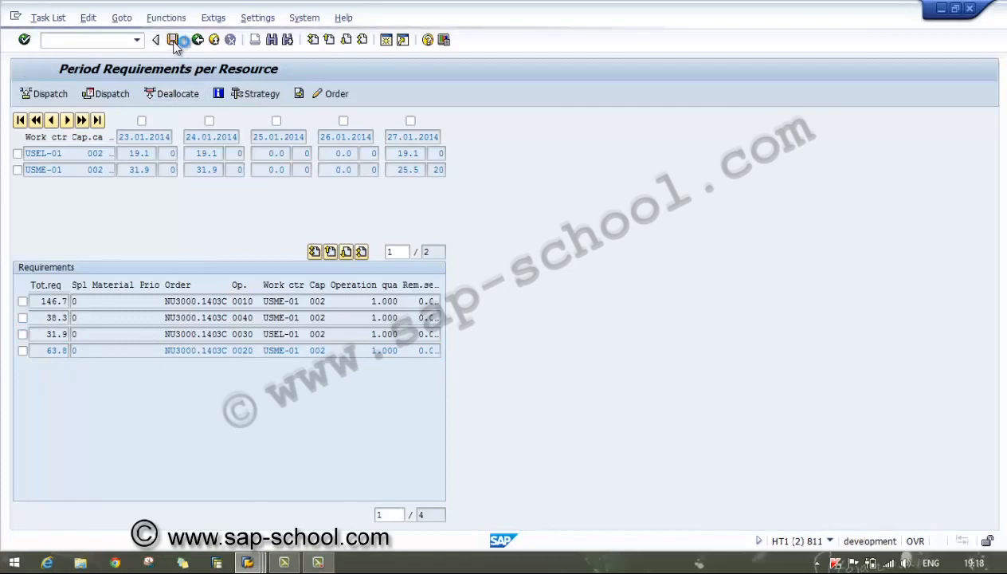
- Start CM22 again, add USEL-01 to the work center selection and display the period requirements per resource
double_click(198, 400)
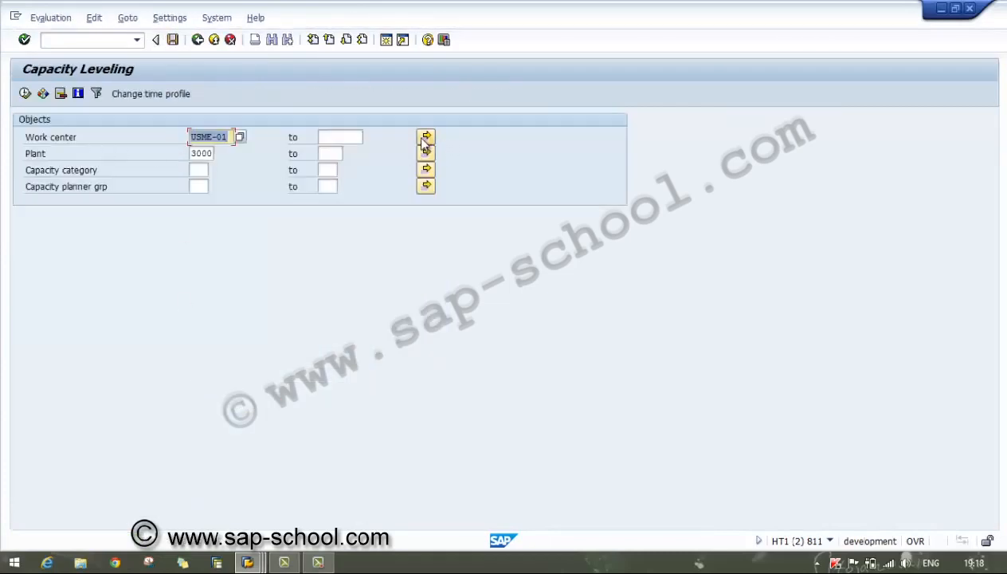
click(427, 137)
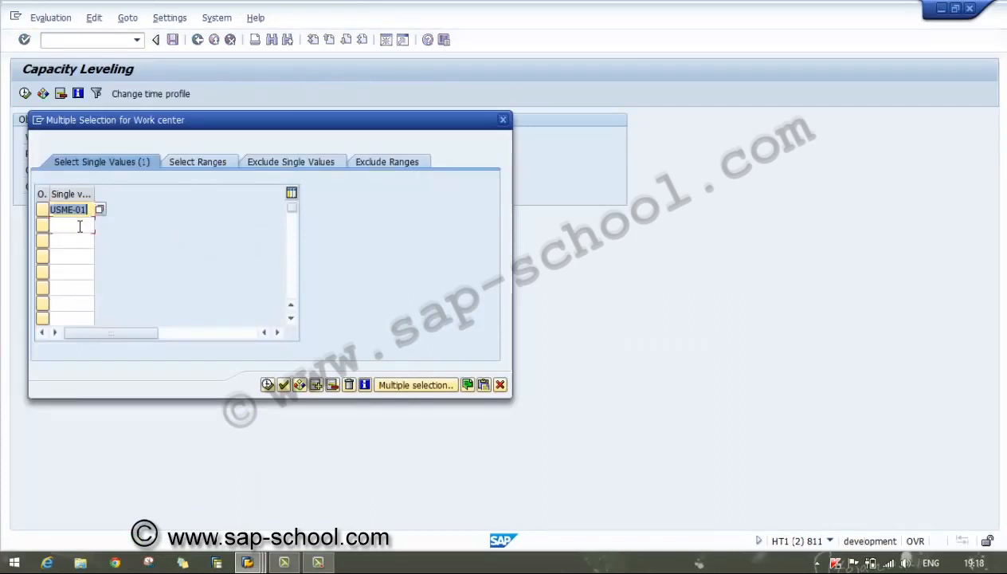
click(79, 226)
text(usel)
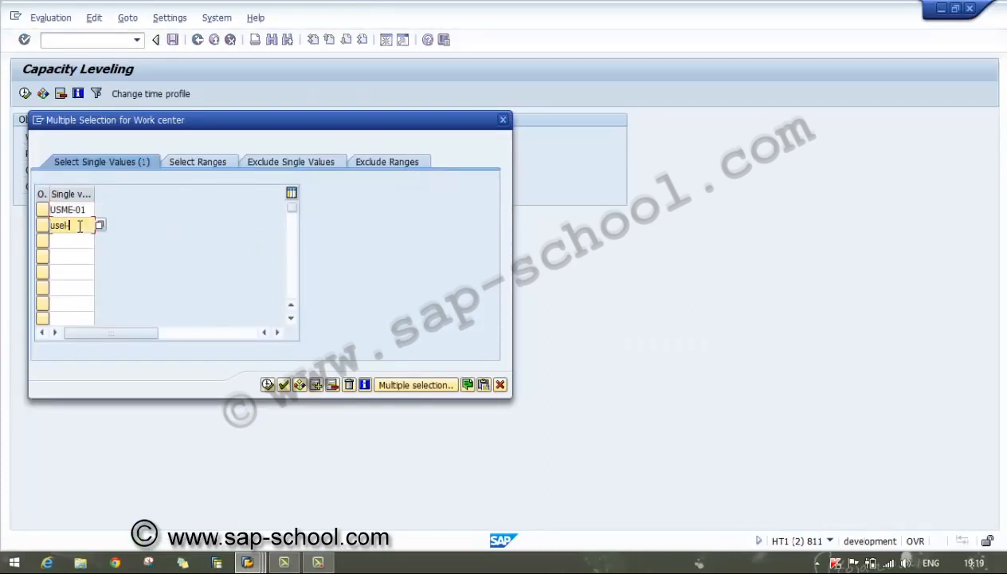
text(-01)
click(268, 385)
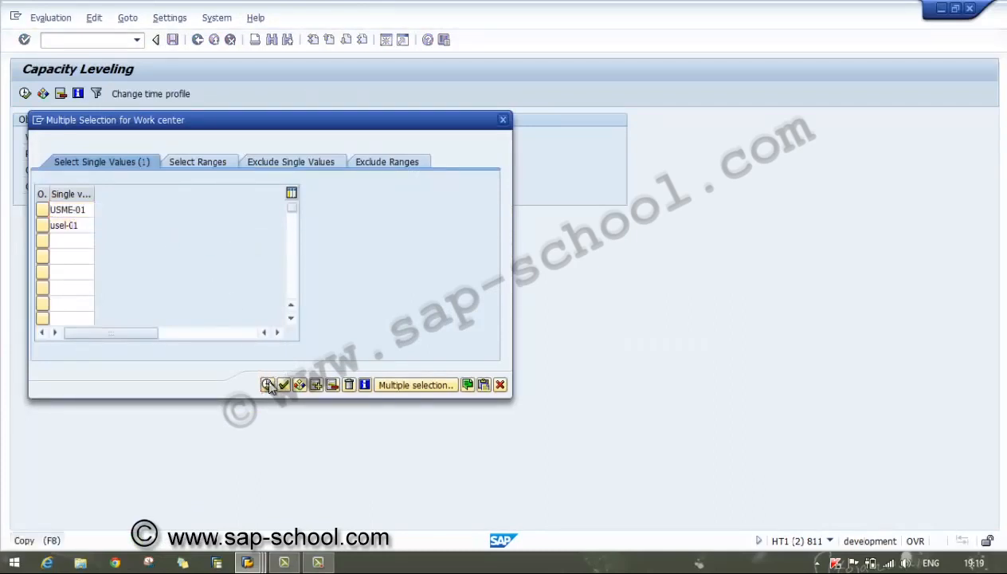
click(25, 94)
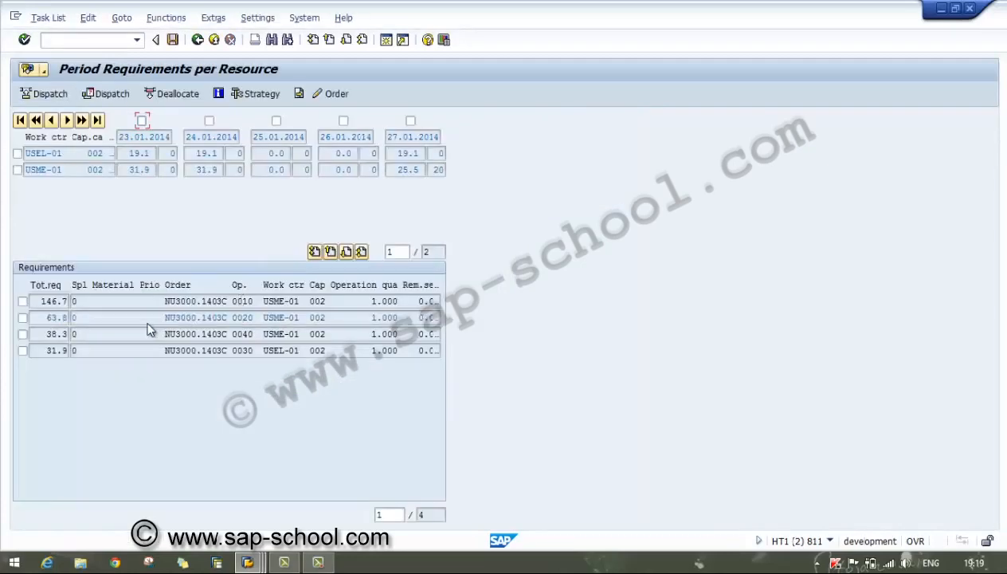
- Select operation 0020, the periods 12.02.2014 to 14.02.2014 and work centers USEL-01 and USME-01, and start manual dispatching
click(22, 317)
click(81, 120)
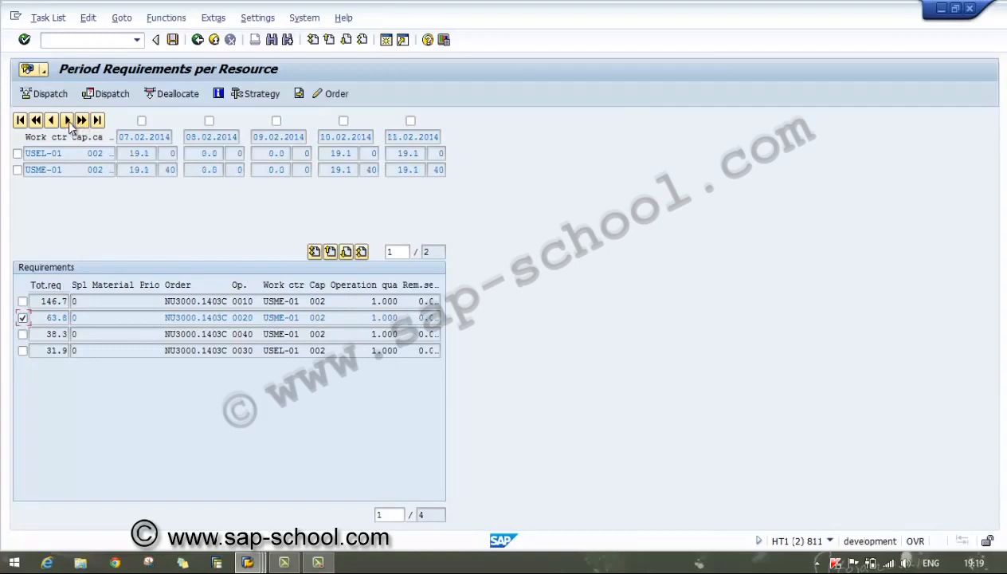
click(35, 120)
click(80, 121)
click(81, 121)
click(276, 120)
click(209, 120)
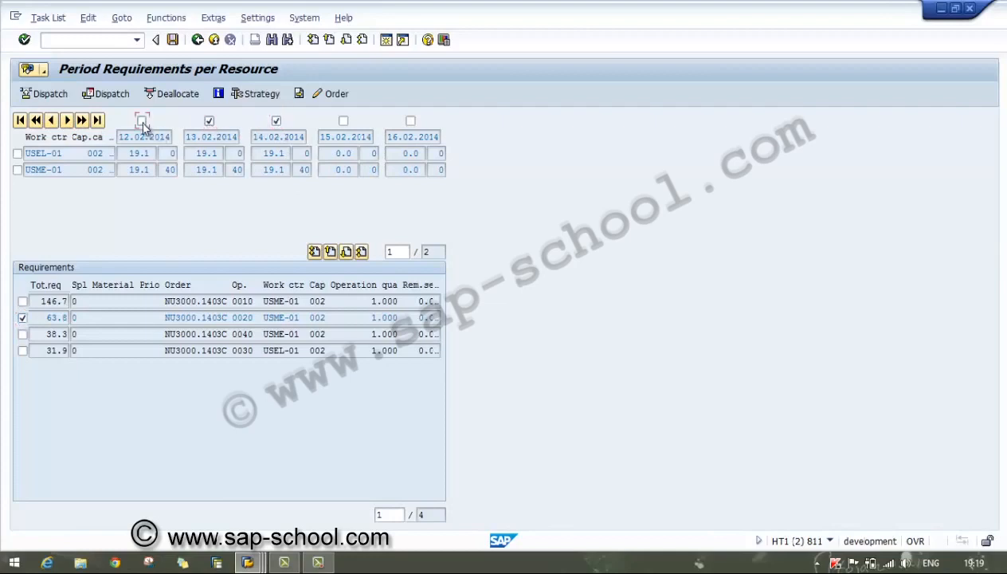
click(141, 121)
click(17, 154)
click(17, 170)
click(123, 95)
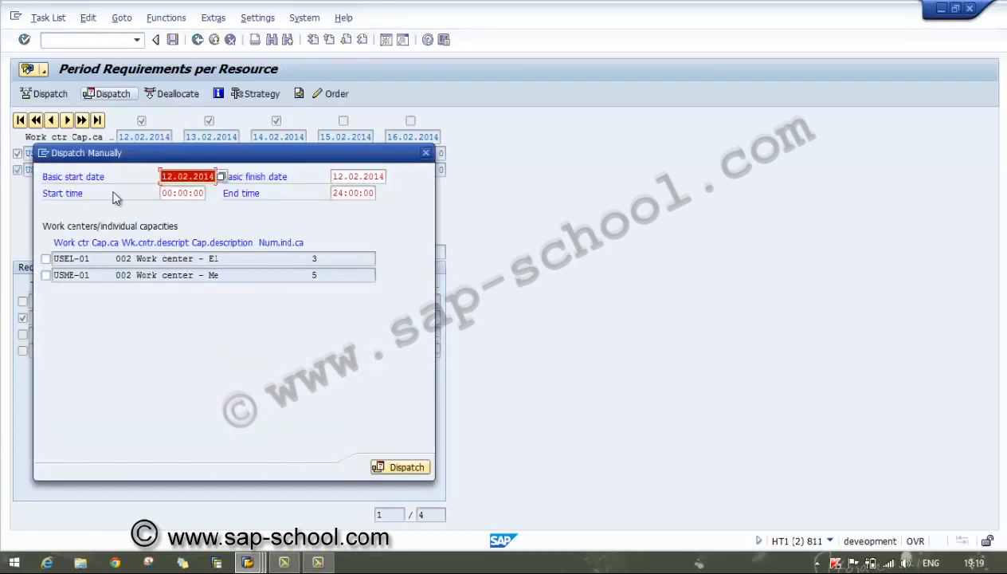
- Try to dispatch to both USEL-01 and USME-01 from 12.02.2014 09:00:00 to 14.02.2014 17:00:00
click(45, 259)
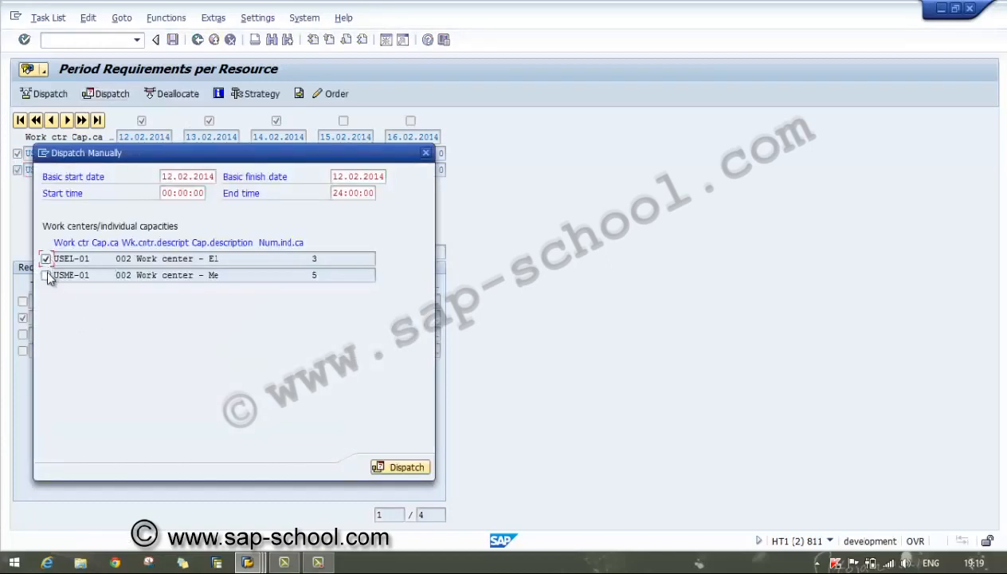
click(45, 274)
click(167, 193)
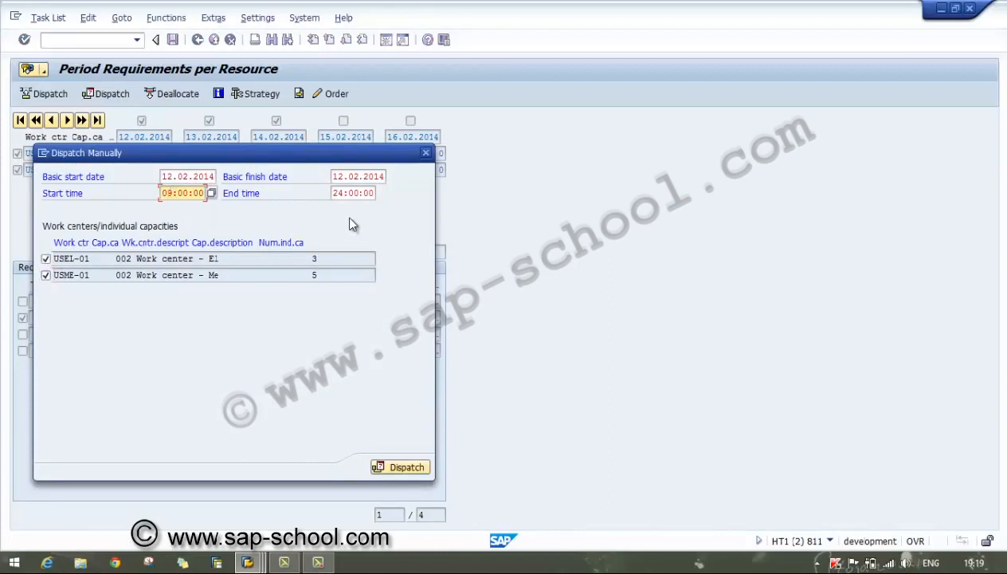
click(336, 176)
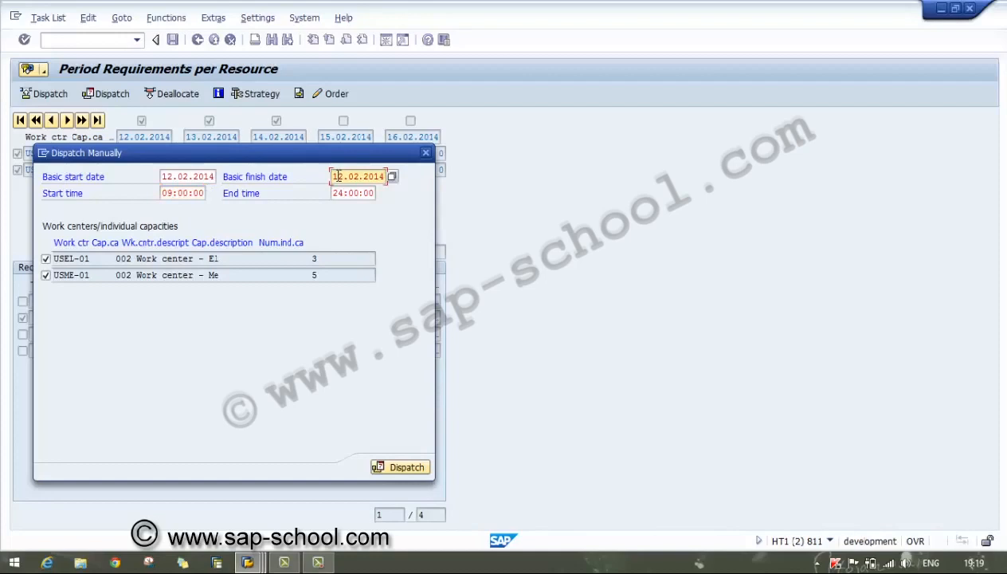
text(4)
click(335, 193)
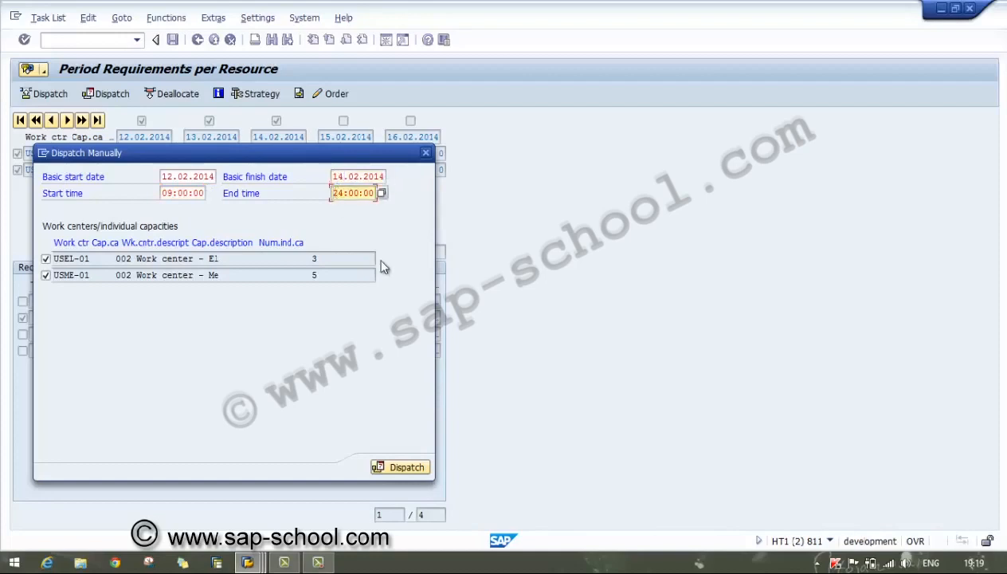
text(17)
key(Return)
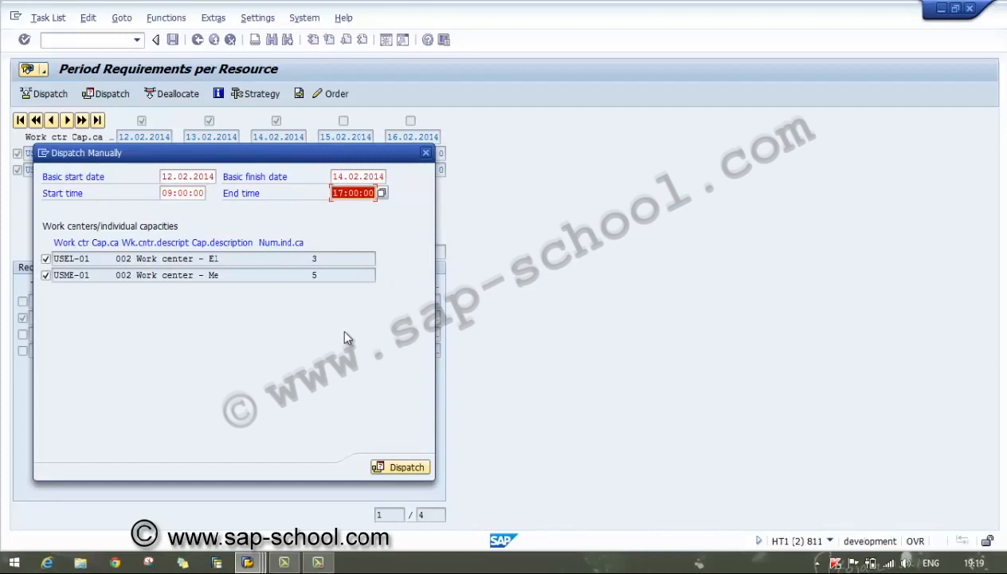
click(377, 466)
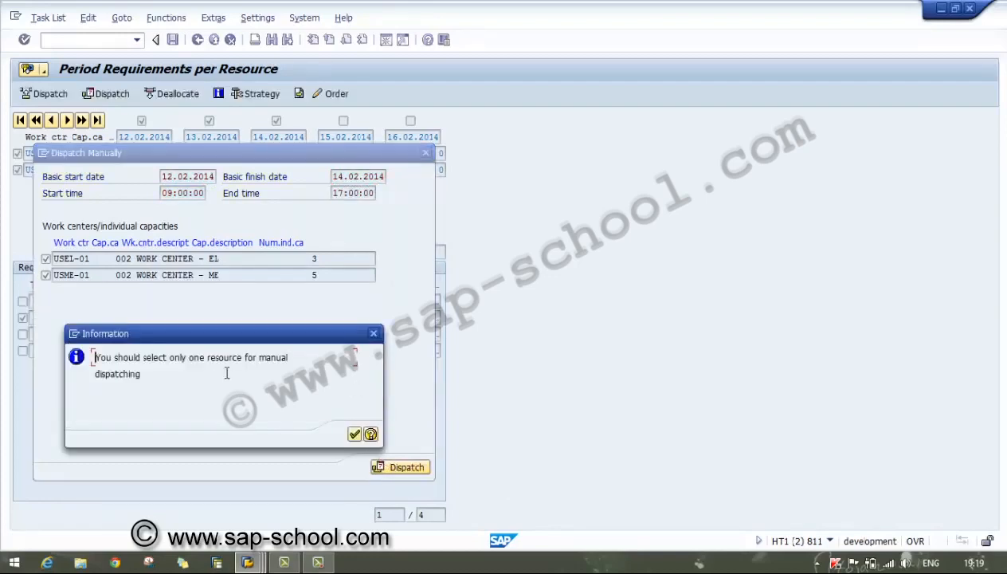
click(354, 434)
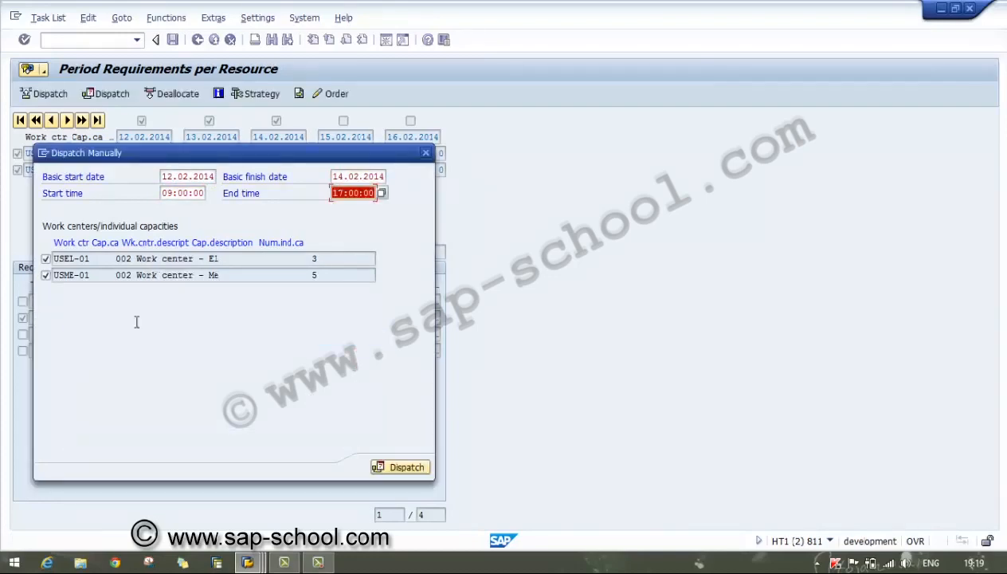
- Exclude USME-01, set the basic finish date to 12.02.2014, dispatch operation 0020 to USEL-01 and save the planning results
click(45, 274)
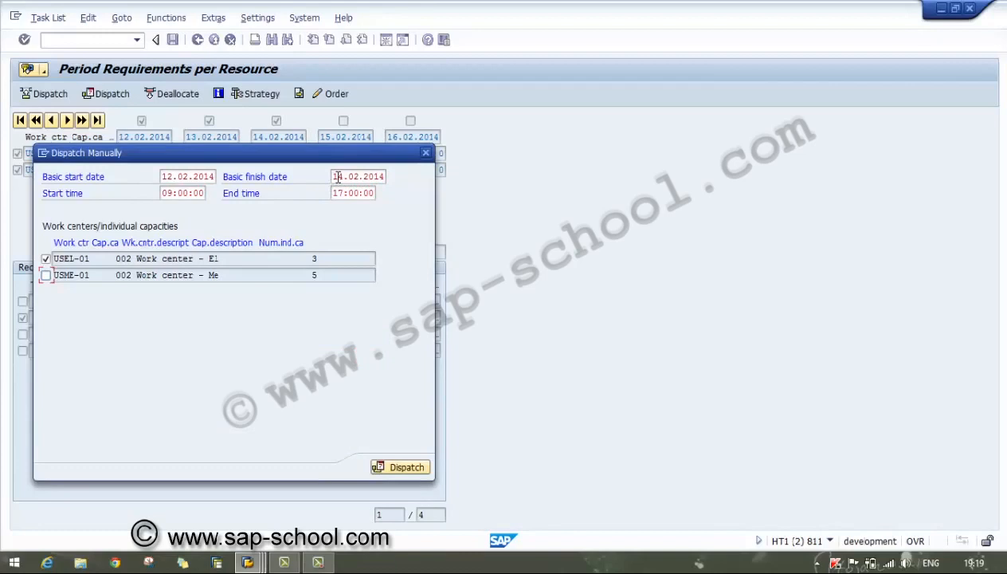
click(338, 177)
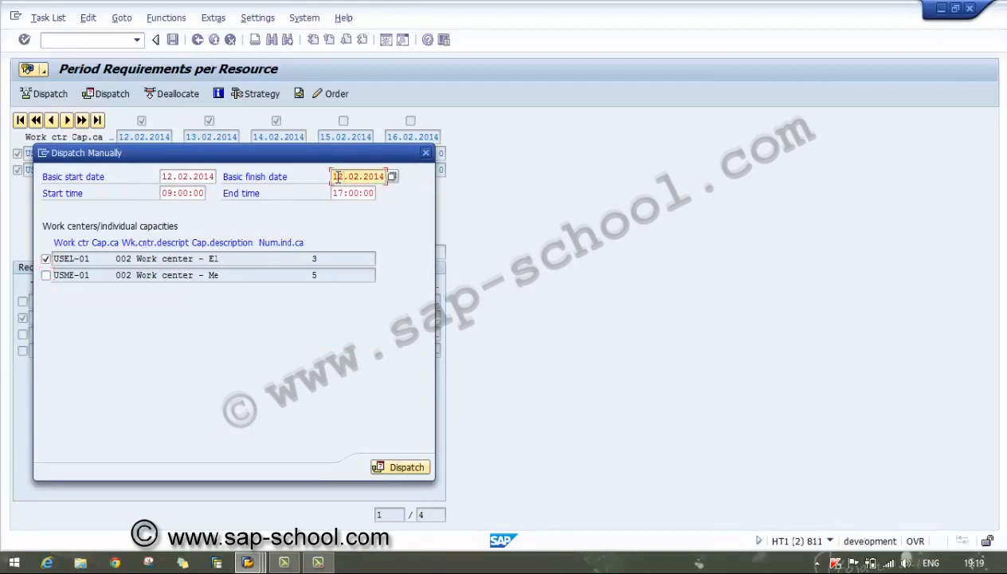
key(Return)
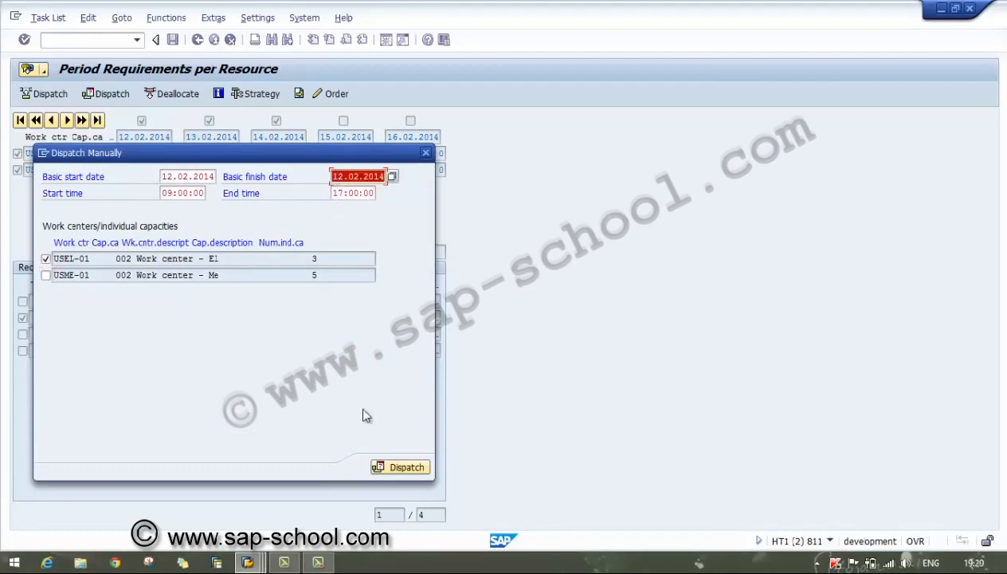
click(406, 470)
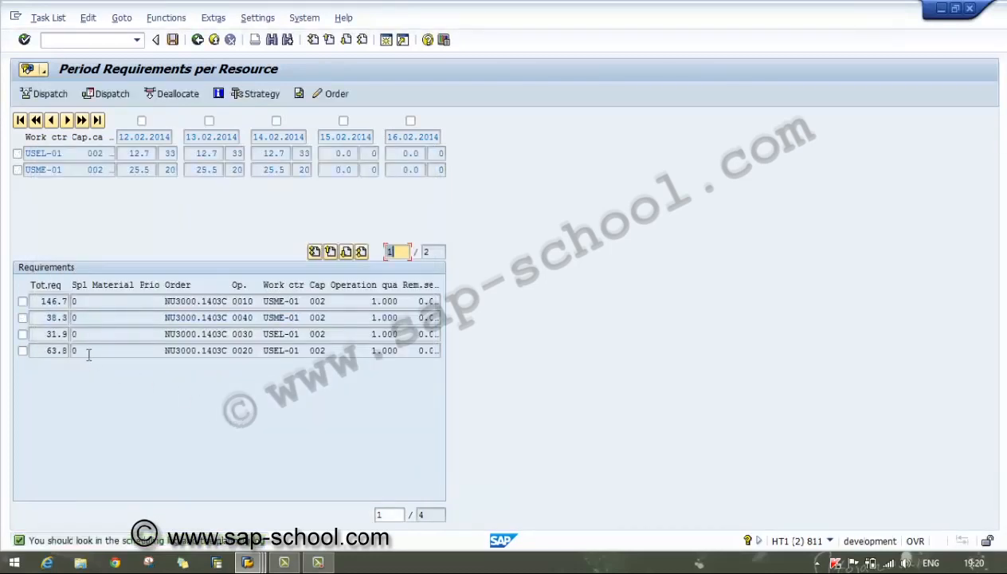
click(65, 334)
click(170, 44)
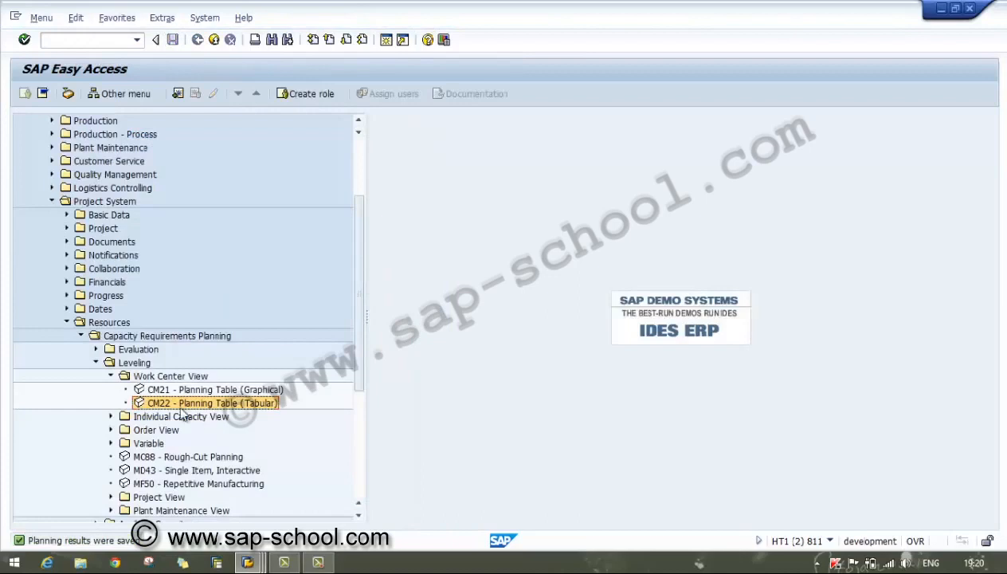
- Start the tabular order-view planning table CM23, switch its time profile to SAP___Z005 and run capacity leveling for the preset network order
click(112, 430)
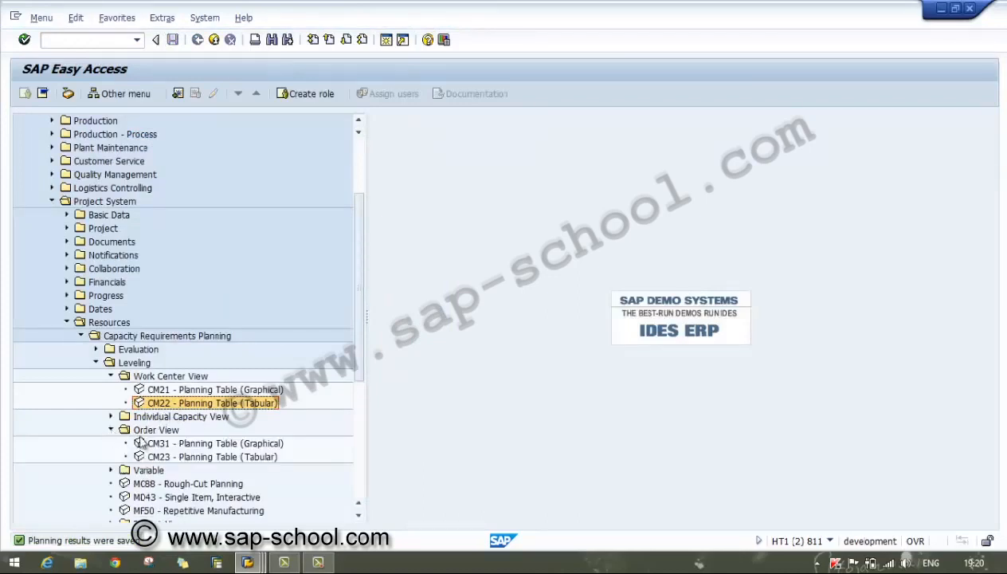
double_click(192, 457)
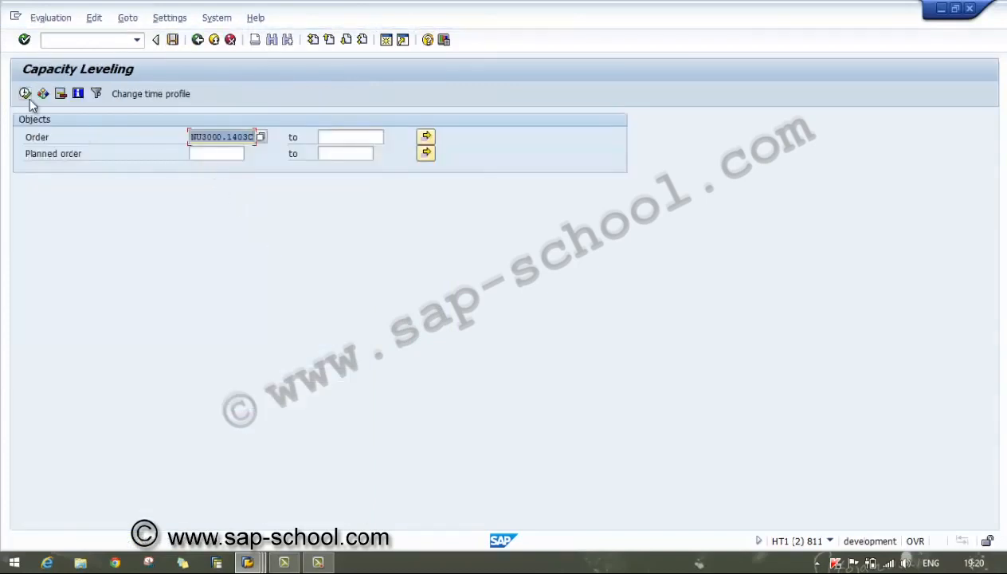
click(159, 93)
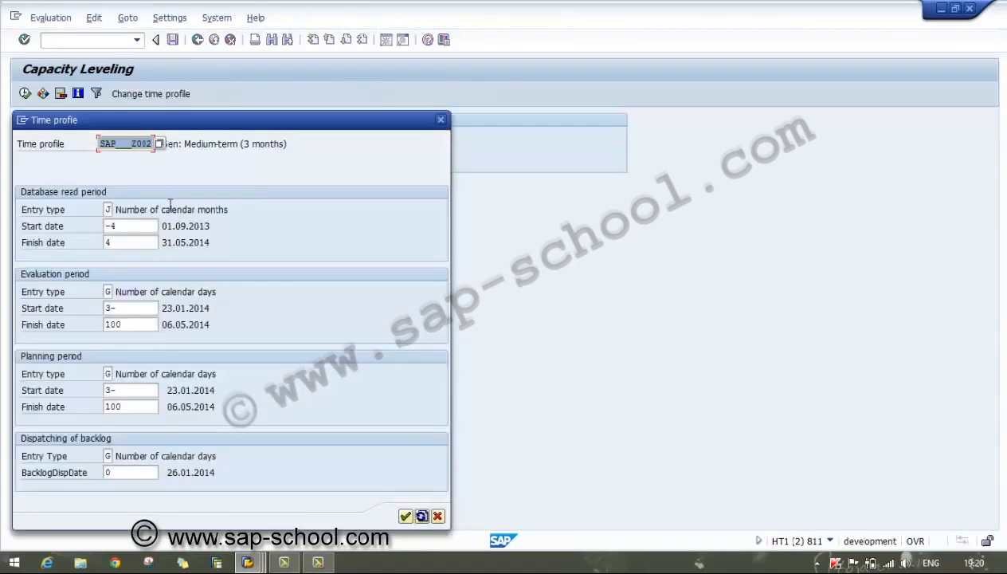
click(159, 143)
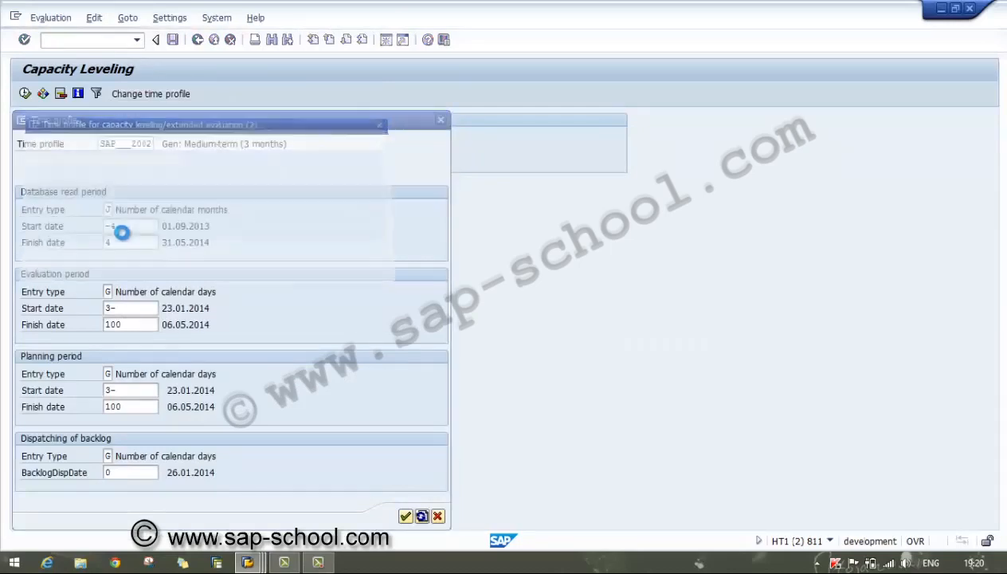
double_click(126, 260)
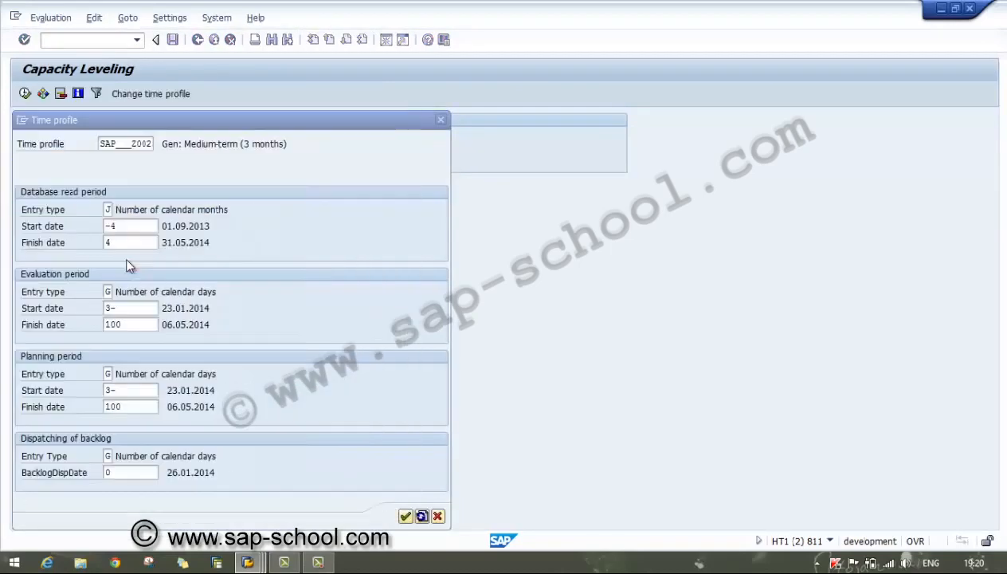
click(421, 516)
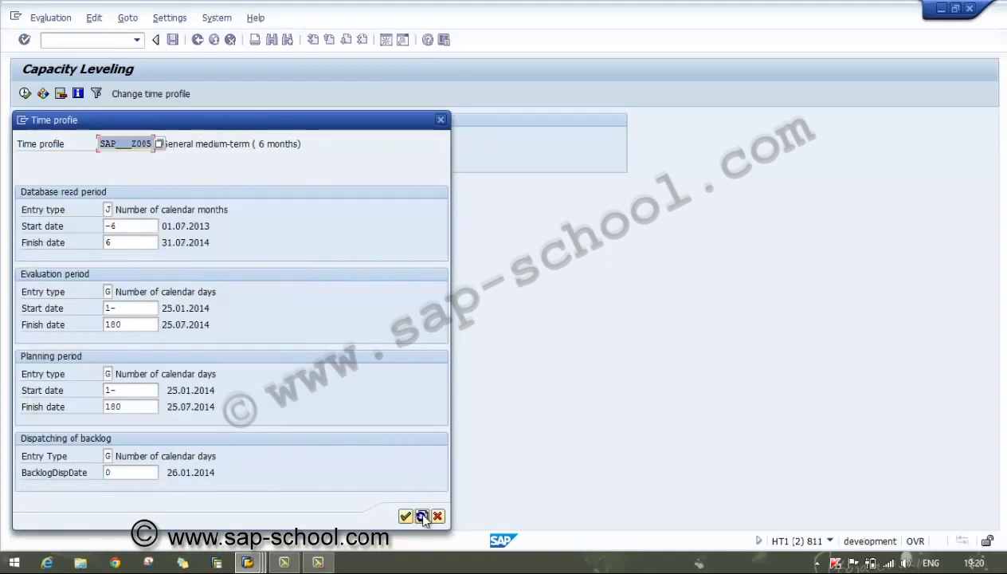
click(405, 516)
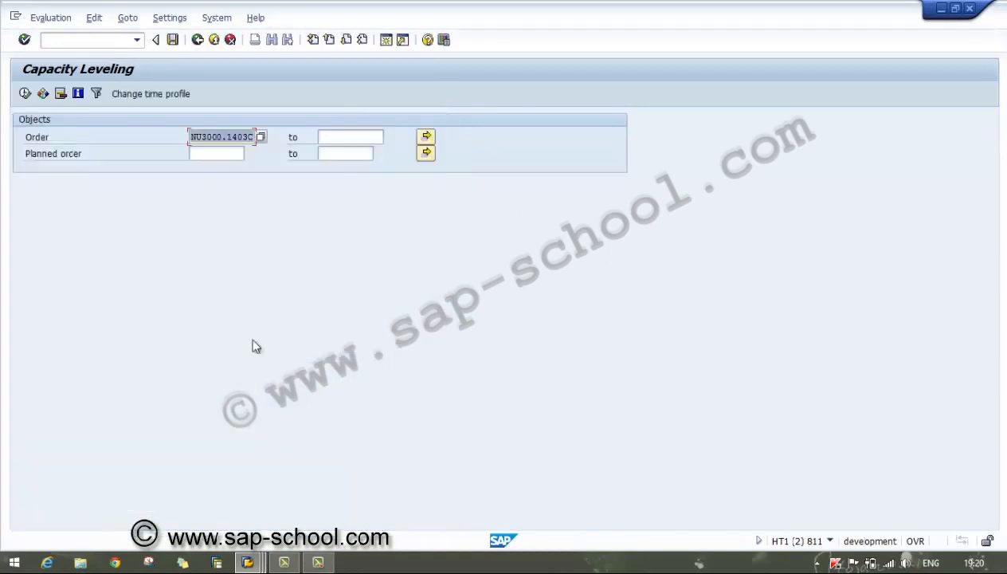
click(25, 93)
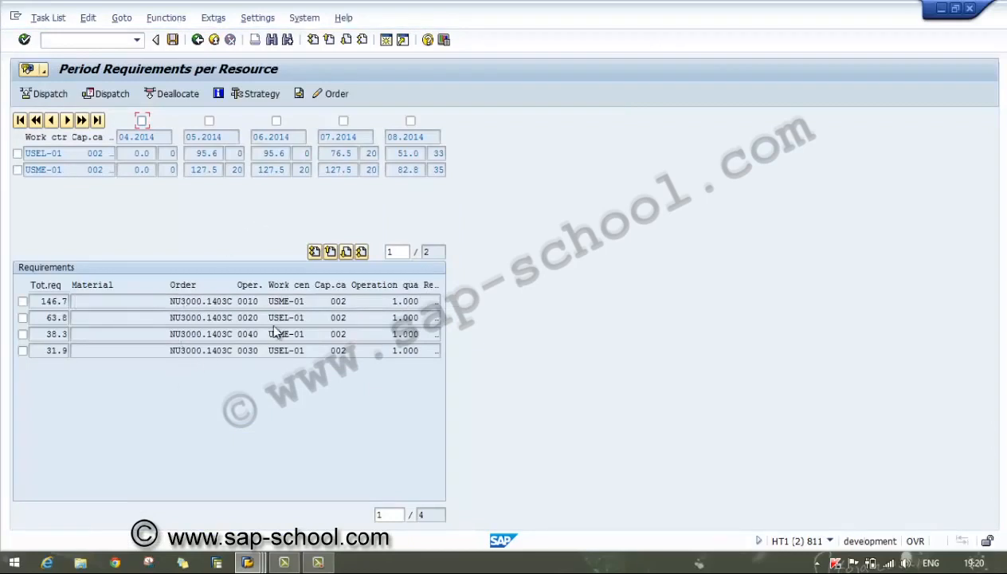
- Display the Planning Board Information to examine the requirements and profiles used, and close it
click(89, 301)
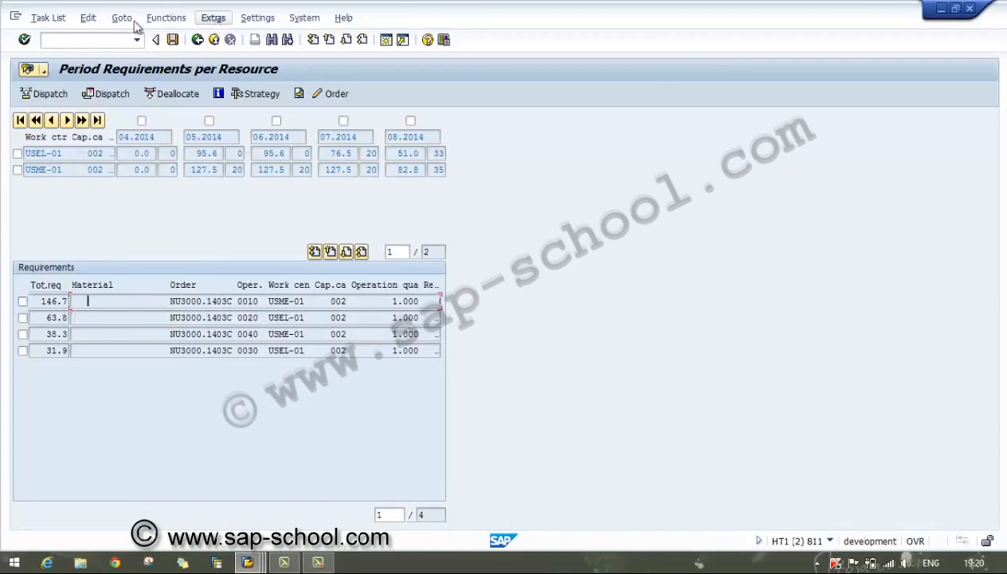
click(205, 22)
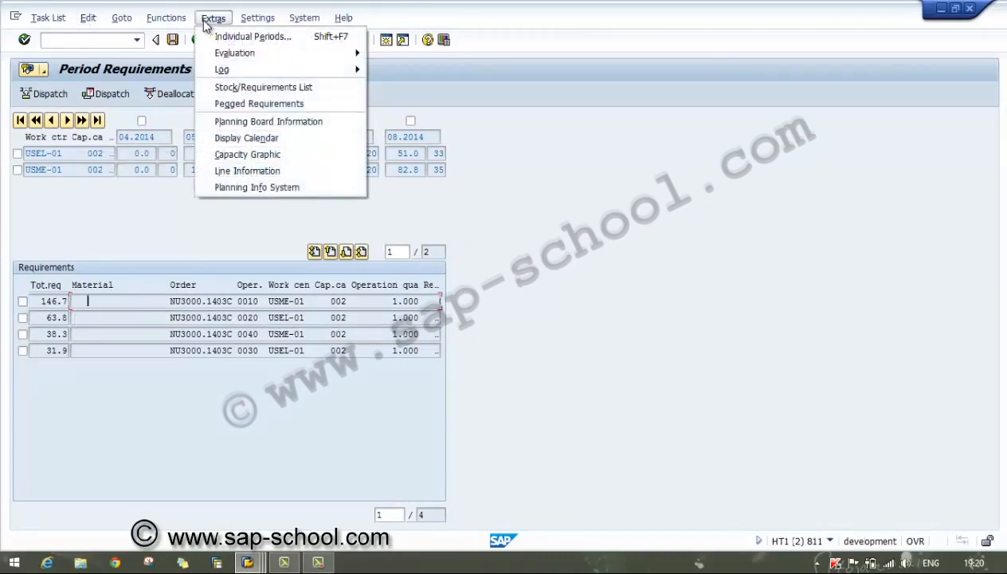
click(22, 304)
click(22, 303)
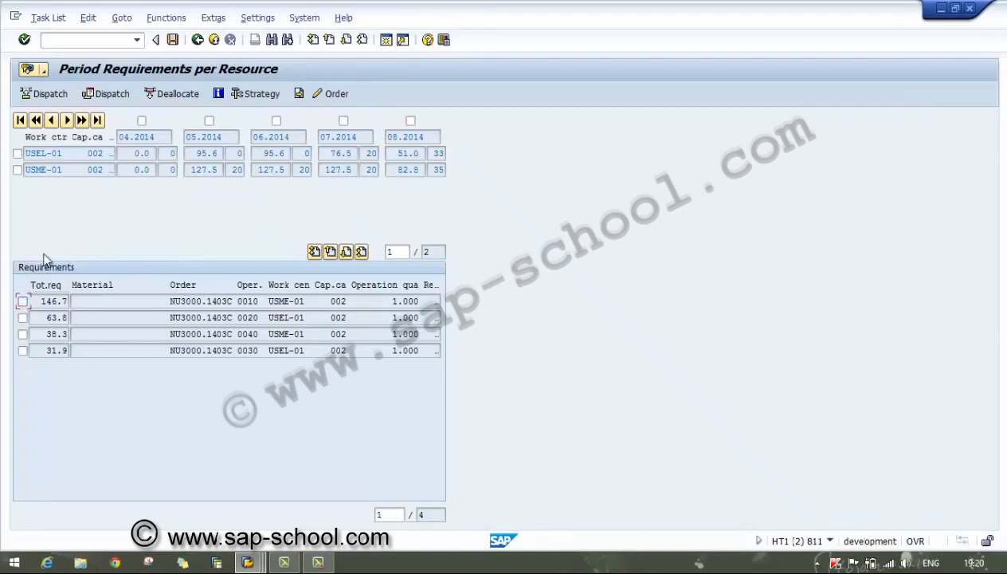
click(164, 22)
mouse_move(207, 20)
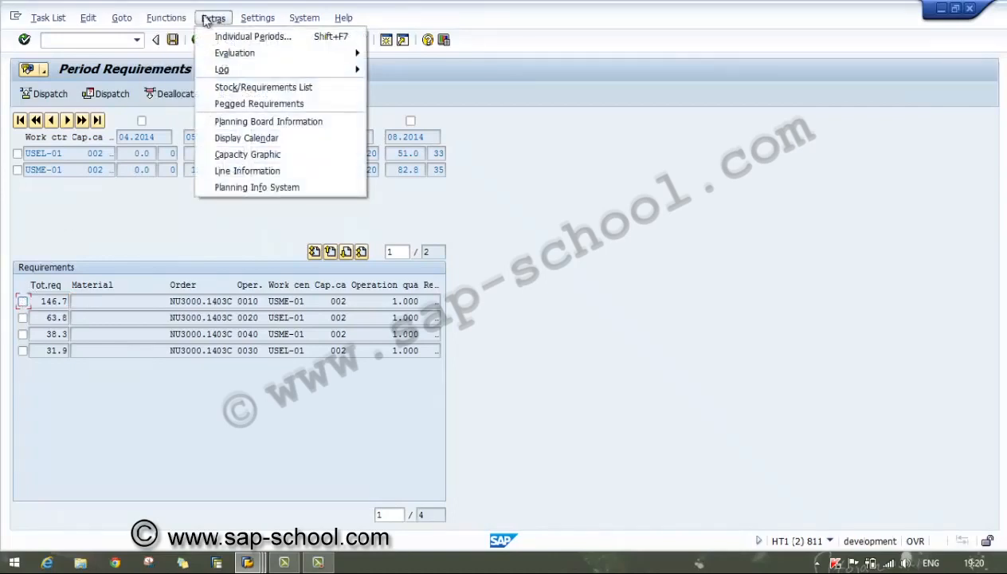
mouse_move(227, 51)
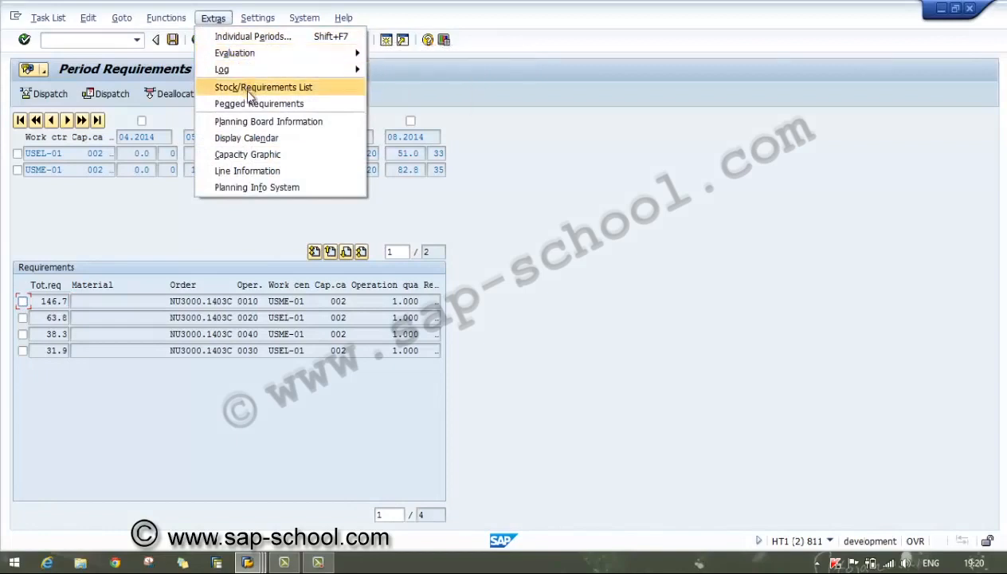
click(257, 122)
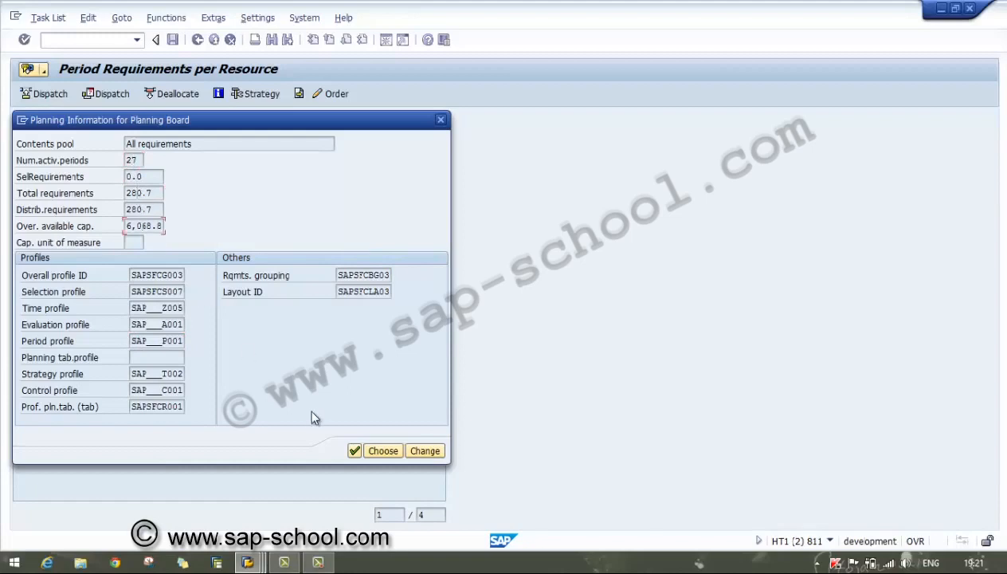
click(354, 450)
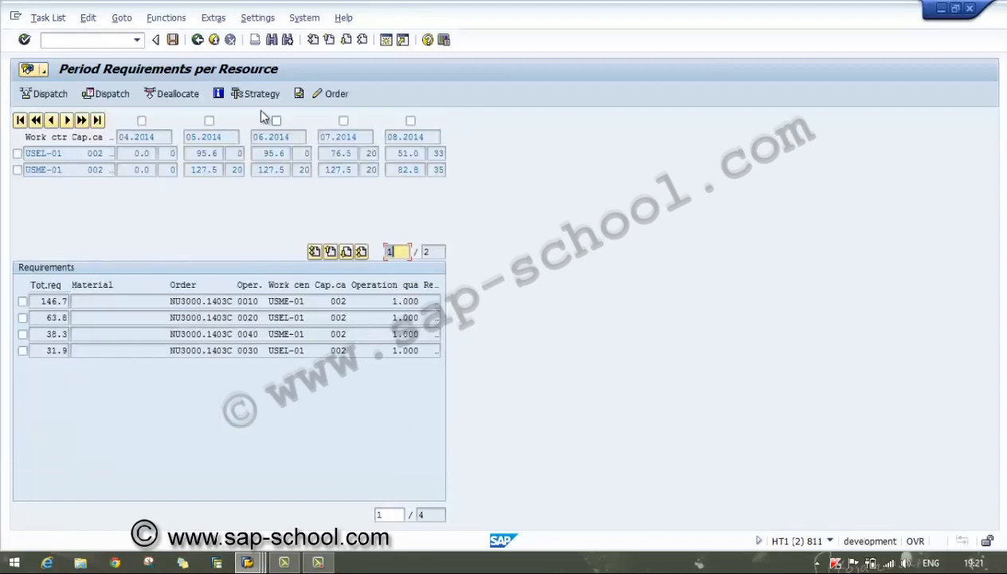
- Leave the tabular planning table and start the graphical order-view planning table CM31
click(202, 44)
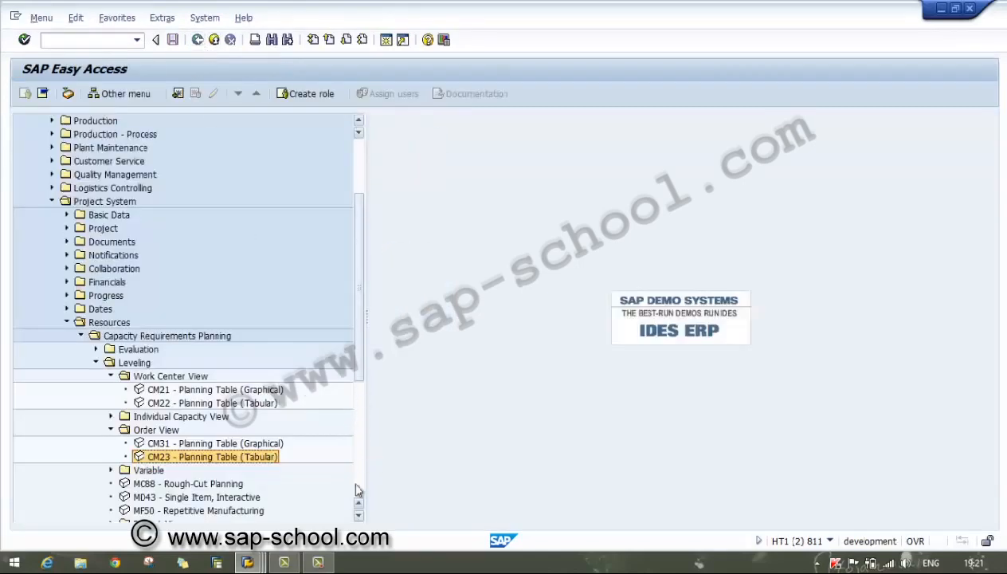
click(358, 518)
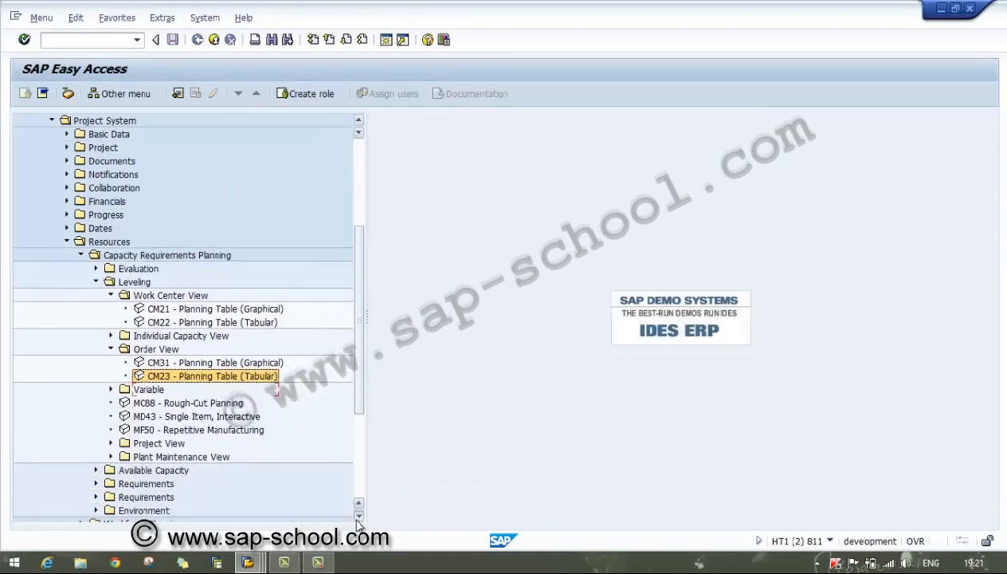
click(358, 515)
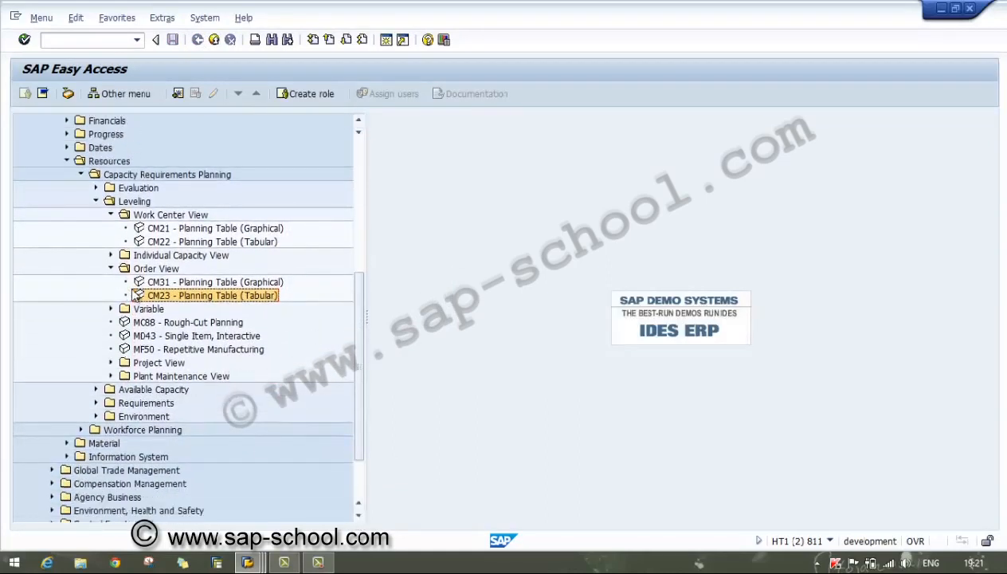
double_click(213, 282)
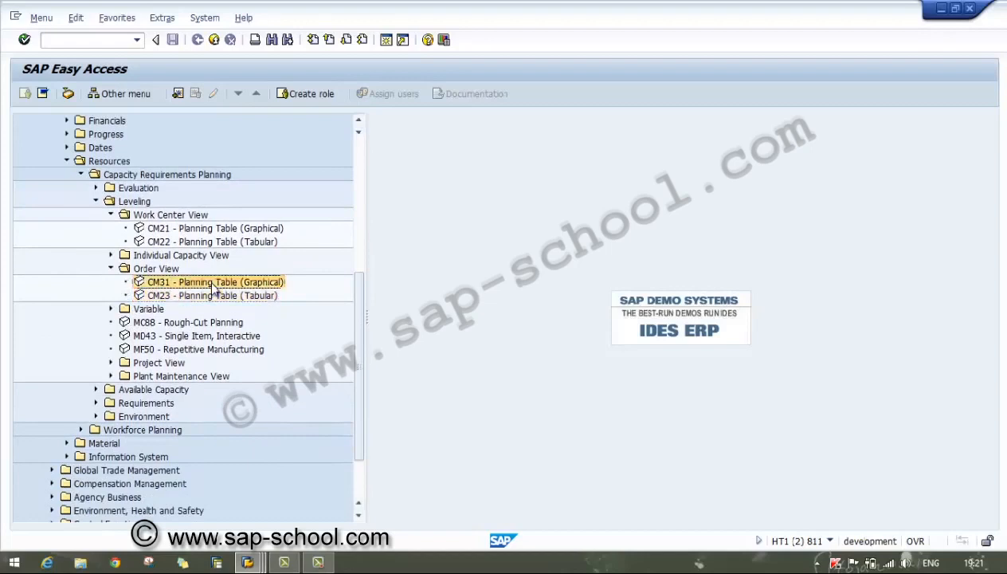
- Switch the time profile to SAP___Z002 and run capacity leveling for the preset network order
click(155, 93)
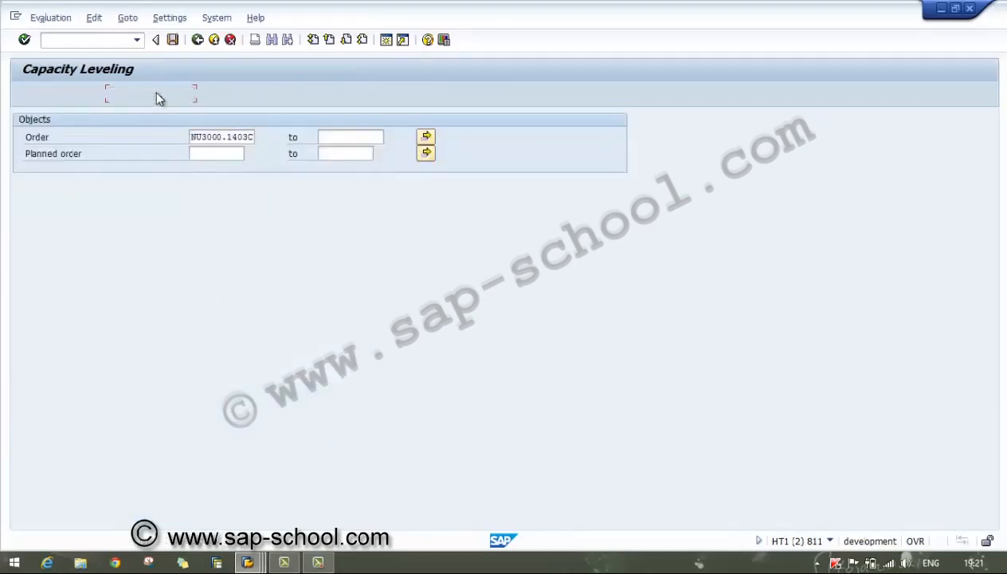
click(160, 144)
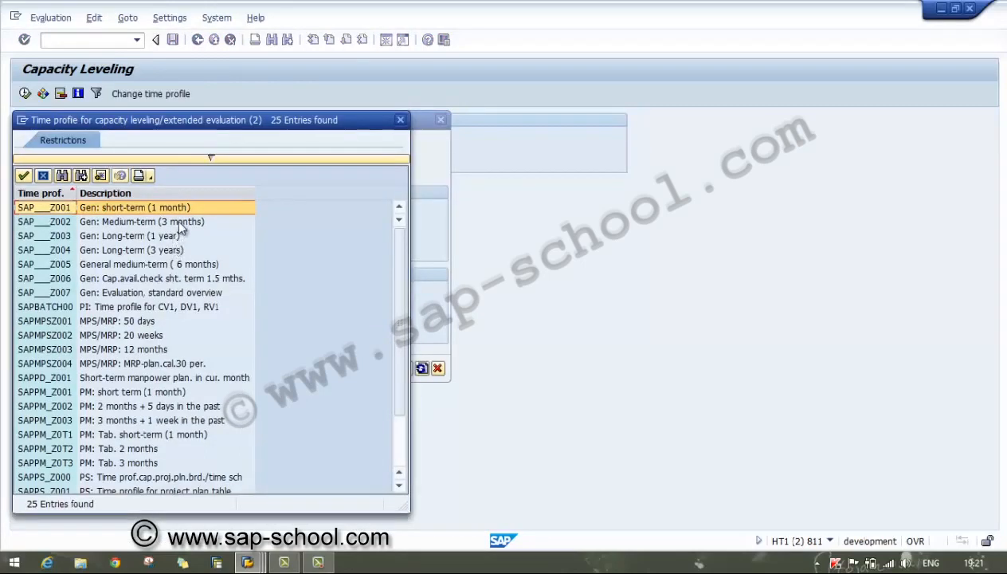
double_click(178, 222)
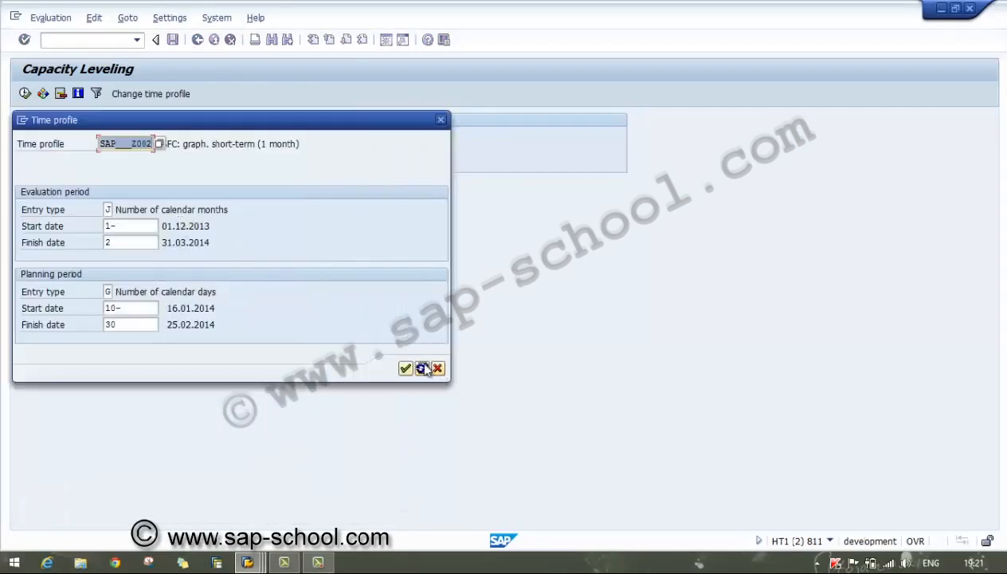
click(424, 369)
click(405, 368)
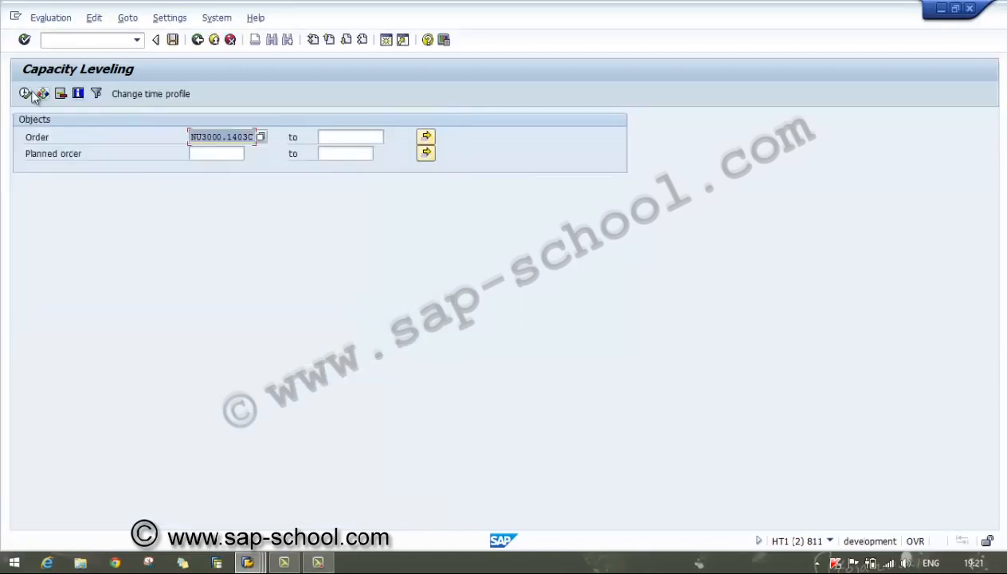
click(24, 94)
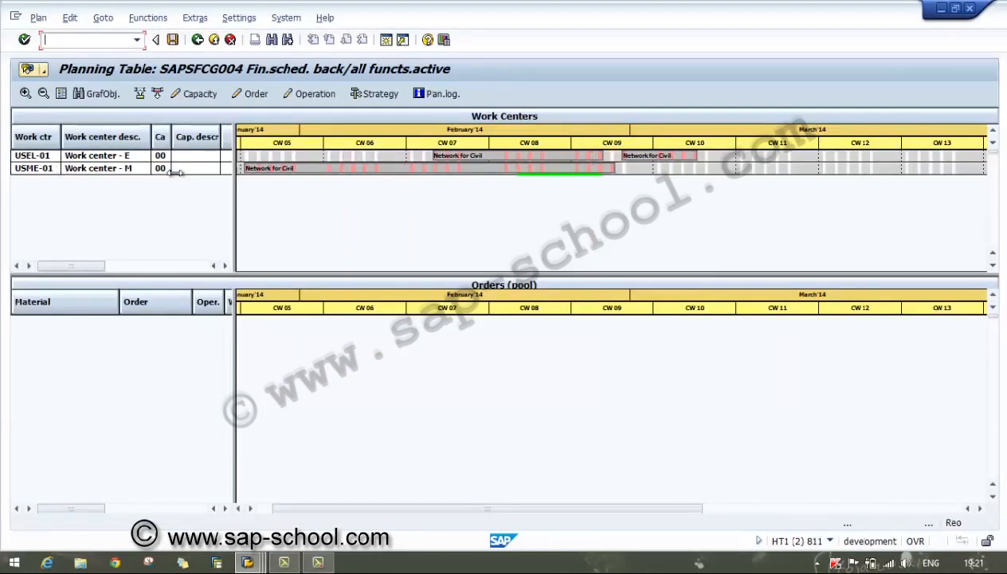
- Try to display the legend of the graphical planning table, and return to the SAP Easy Access menu
click(61, 93)
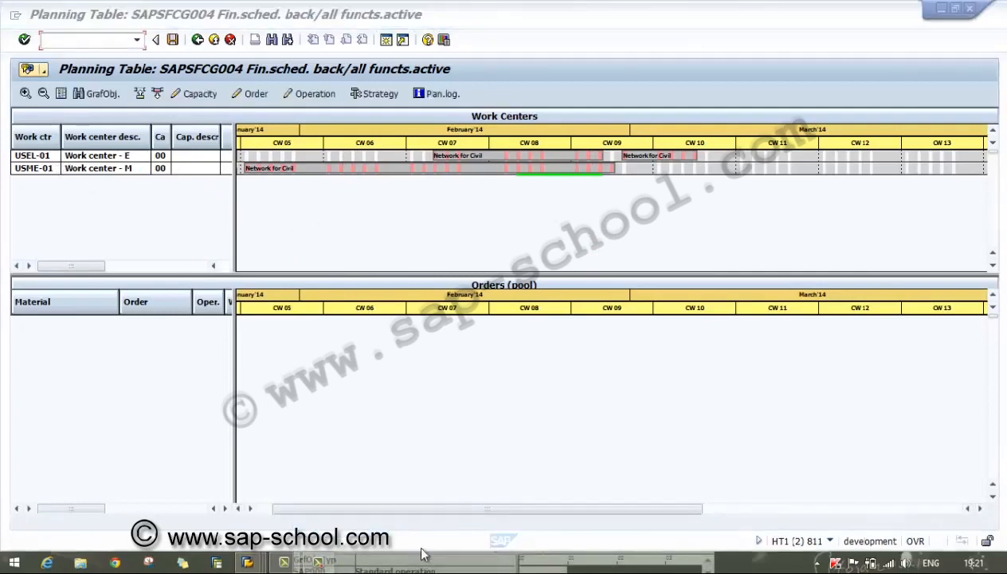
click(1000, 348)
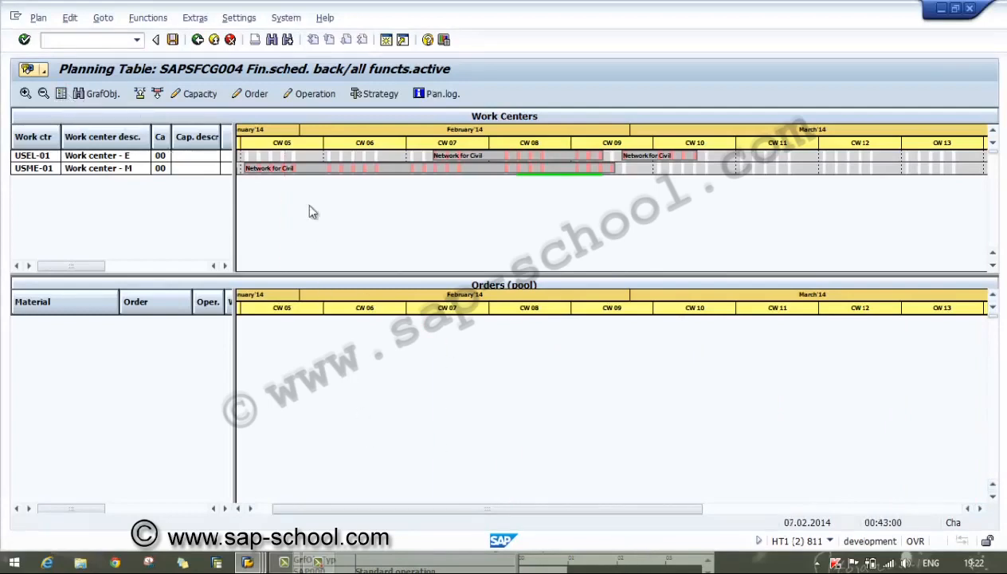
click(197, 40)
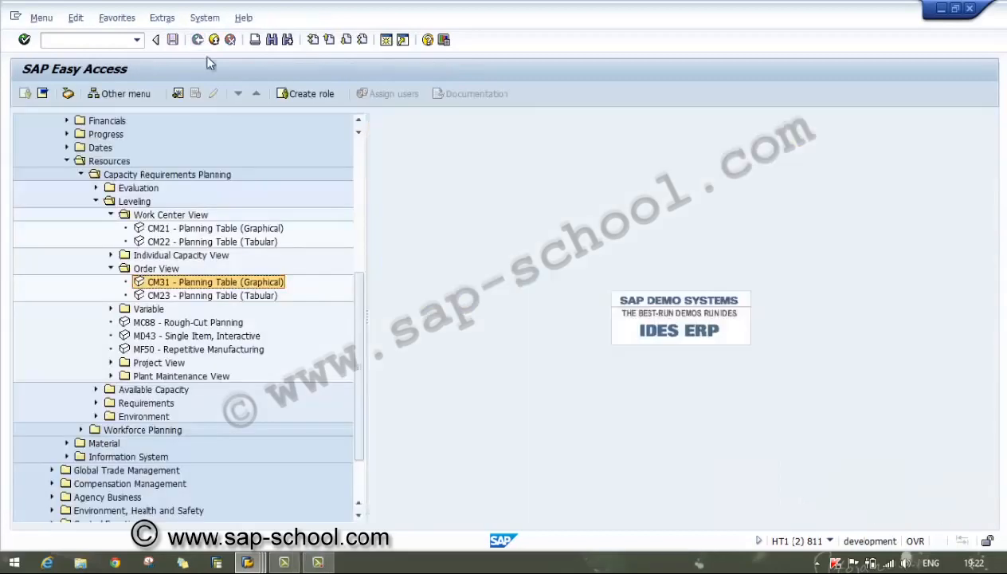
- Reopen the graphical order-view planning table CM31 for the preset network order with time profile SAP___Z002
double_click(277, 284)
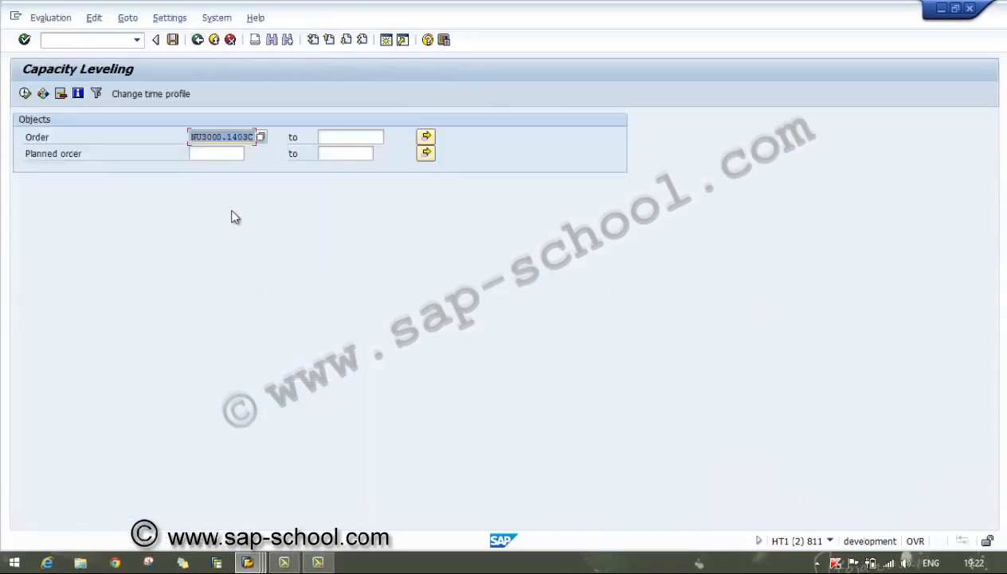
click(132, 96)
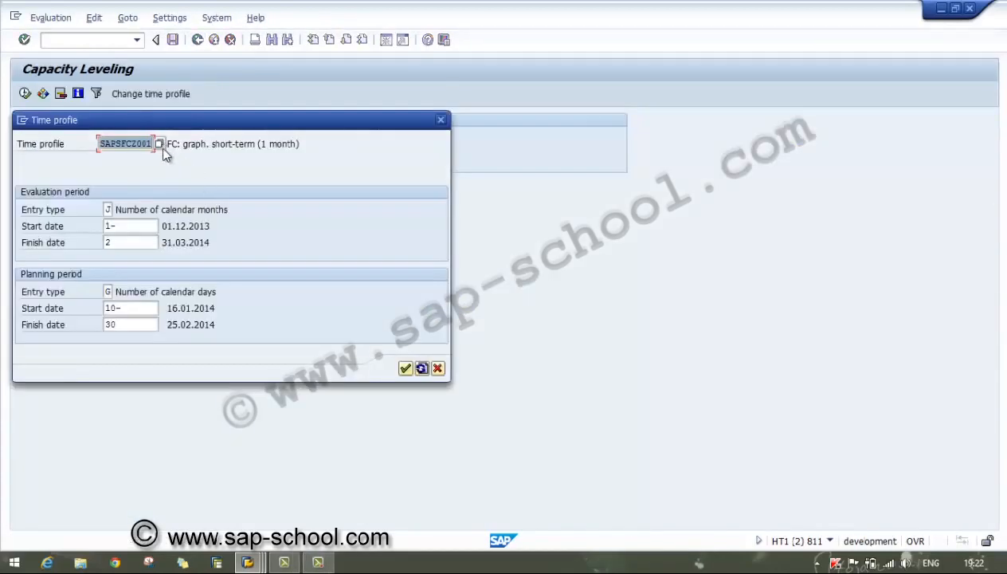
click(159, 145)
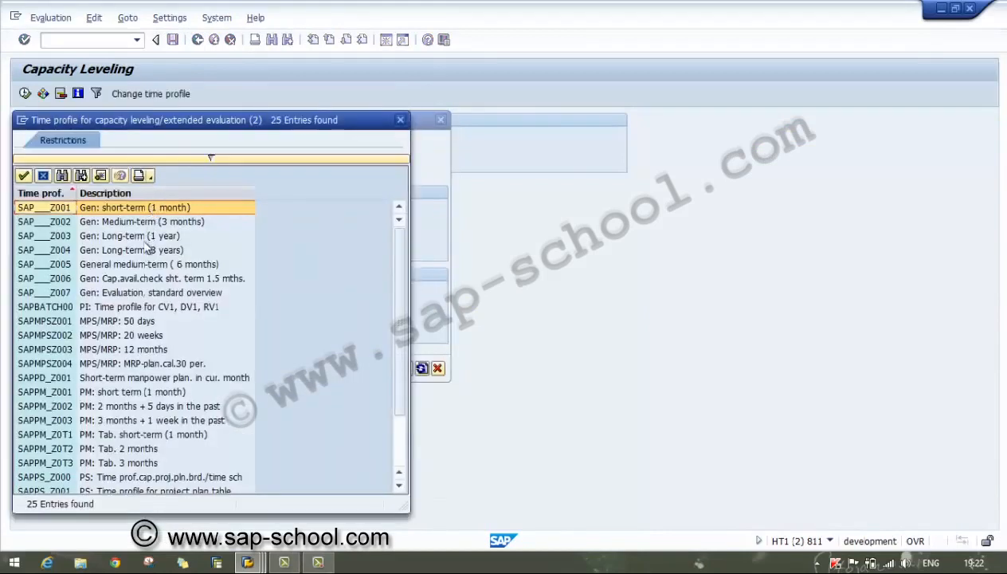
double_click(147, 222)
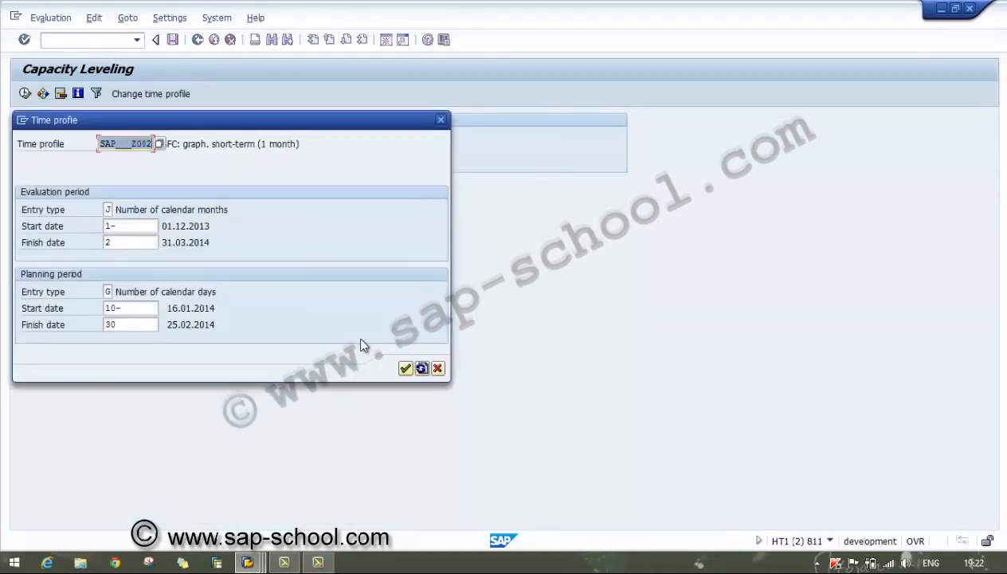
click(417, 367)
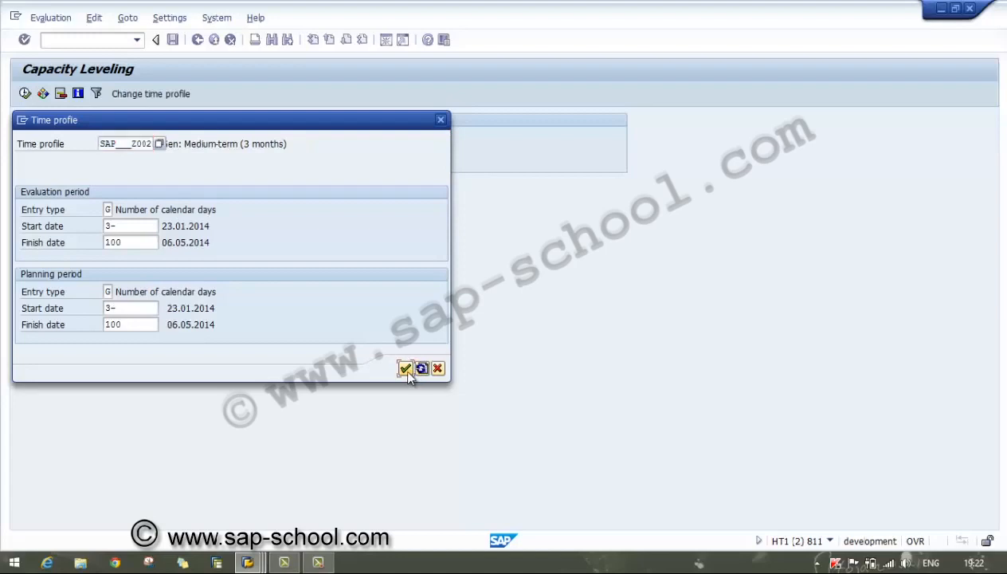
click(403, 367)
click(24, 94)
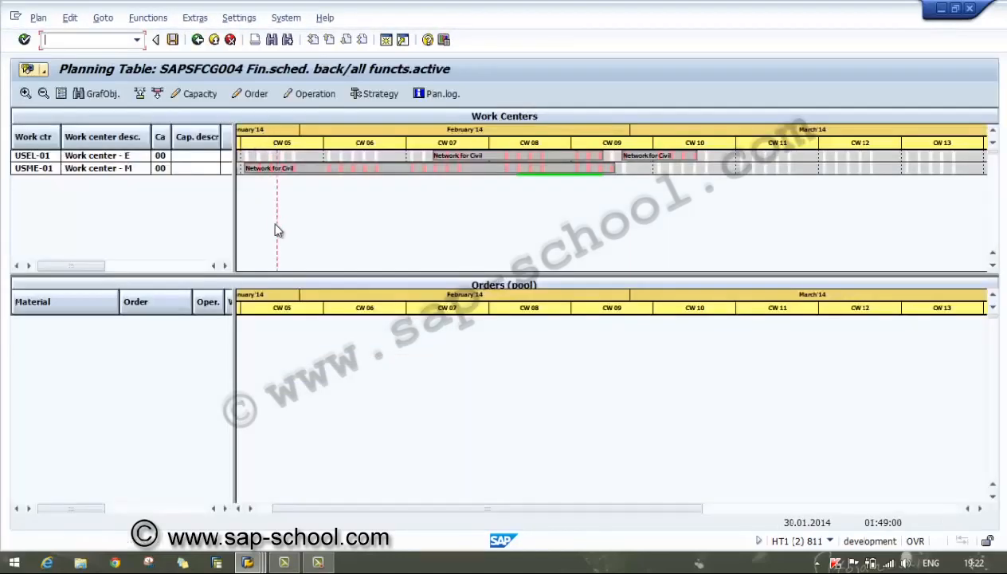
- Display the planning table legend and place its window in full view over the graphical planning table
click(60, 93)
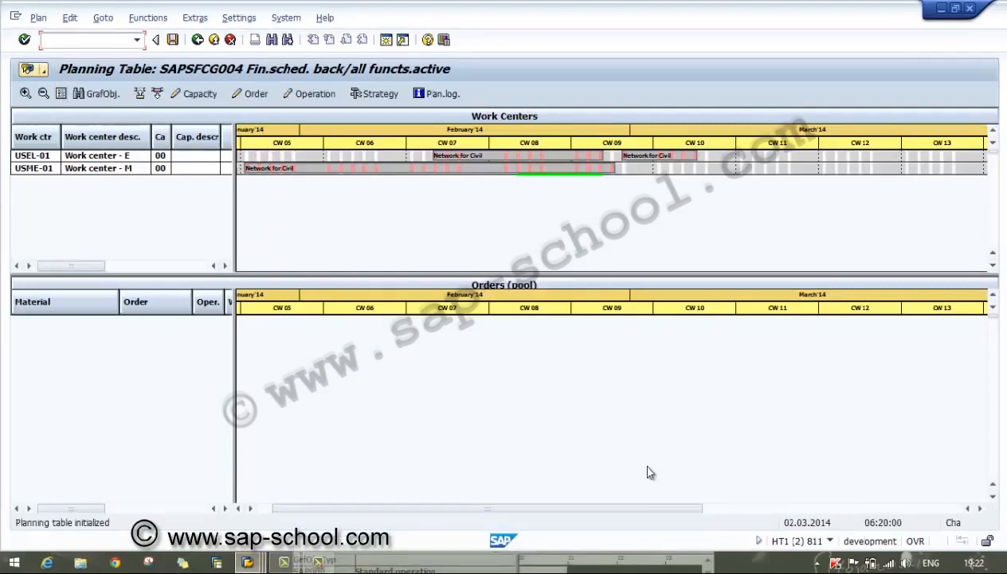
click(940, 9)
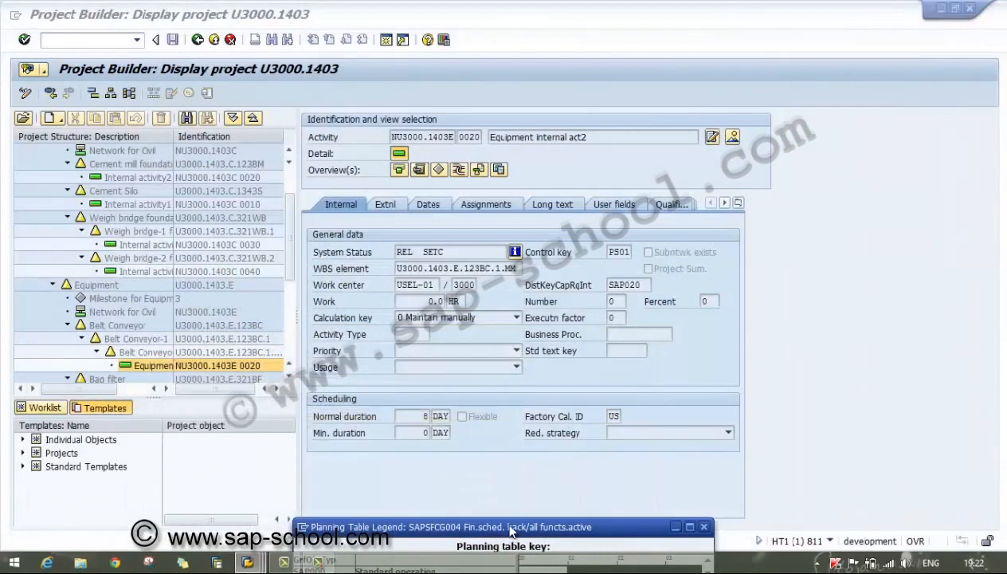
drag(511, 531, 492, 169)
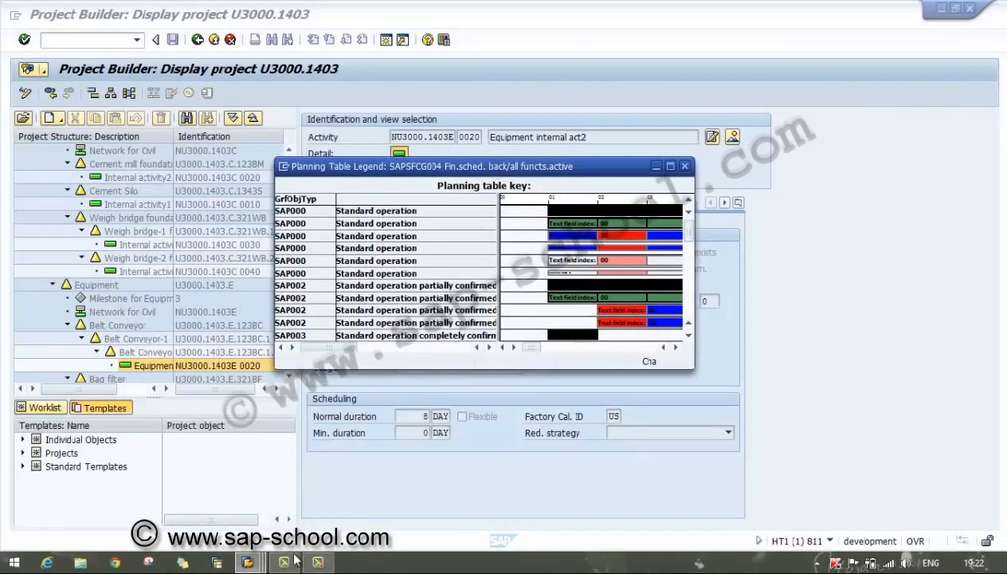
mouse_move(254, 564)
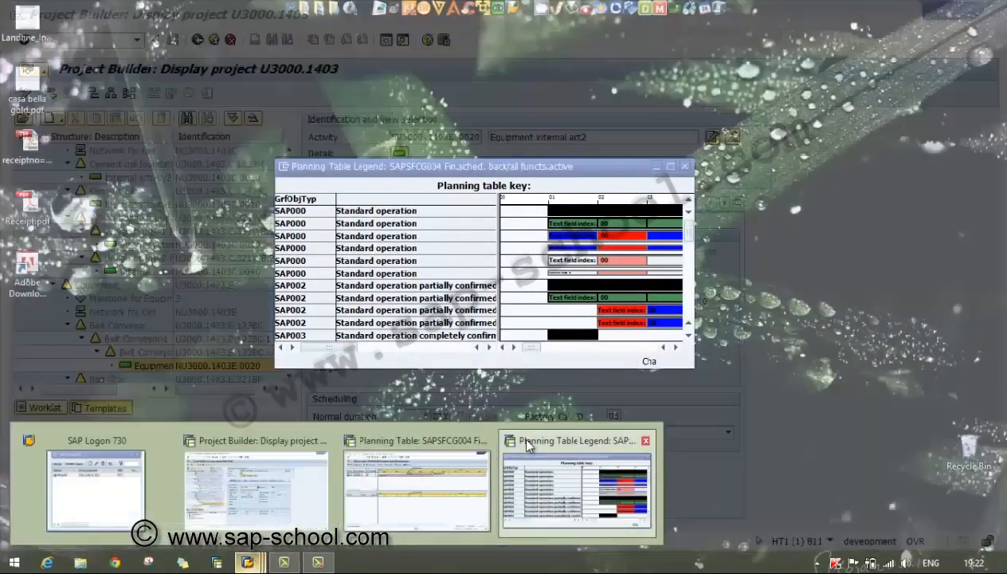
click(526, 444)
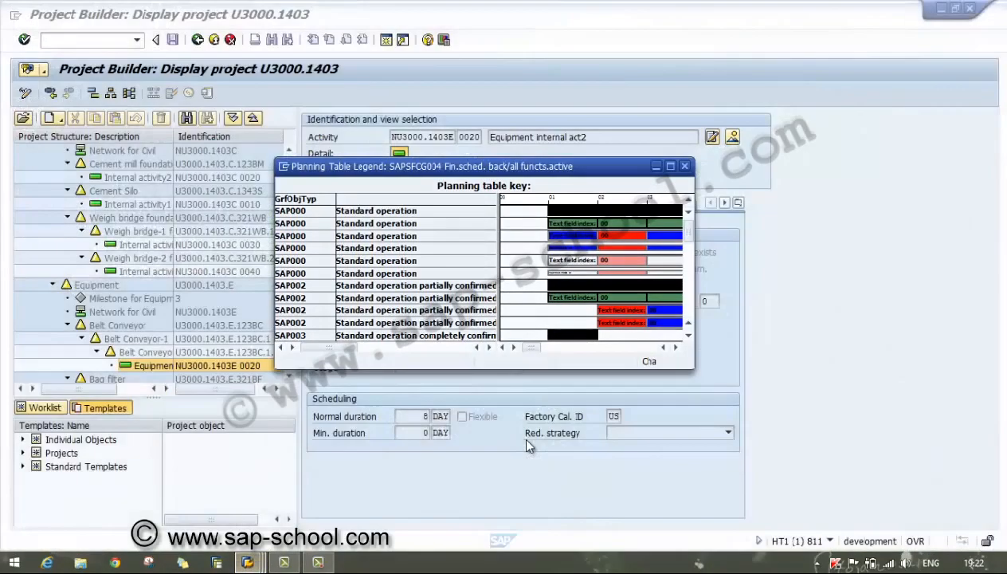
drag(497, 169, 235, 205)
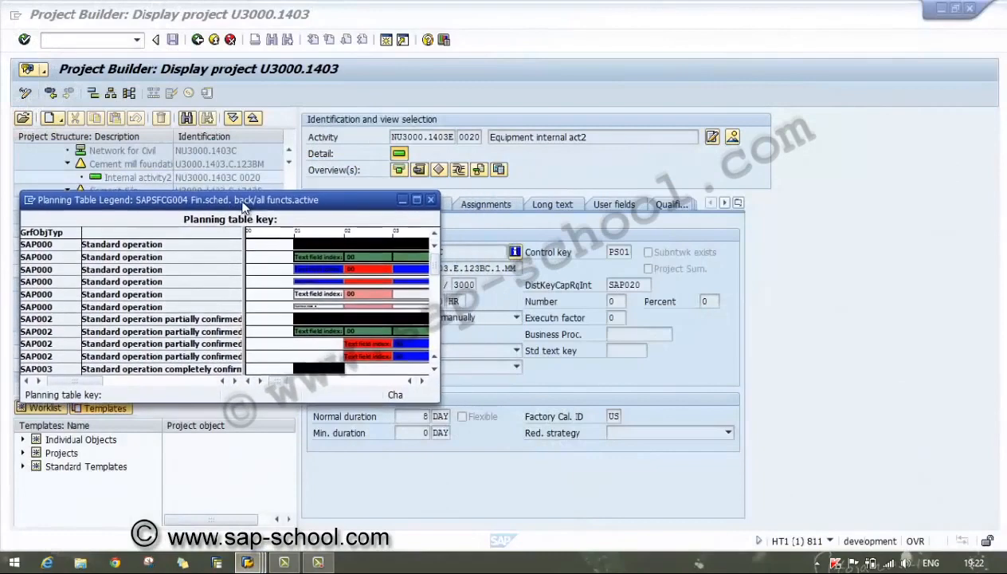
mouse_move(247, 562)
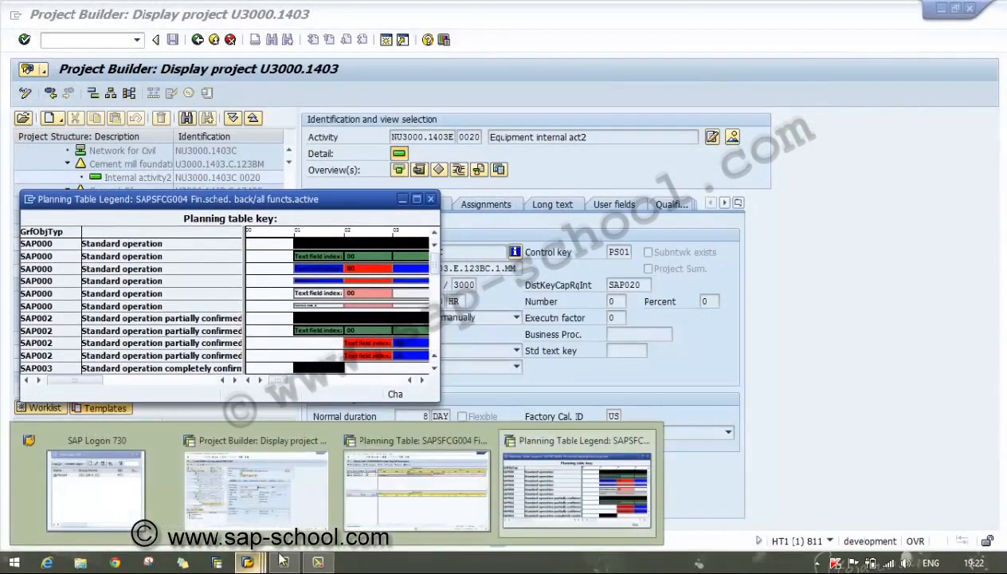
click(415, 496)
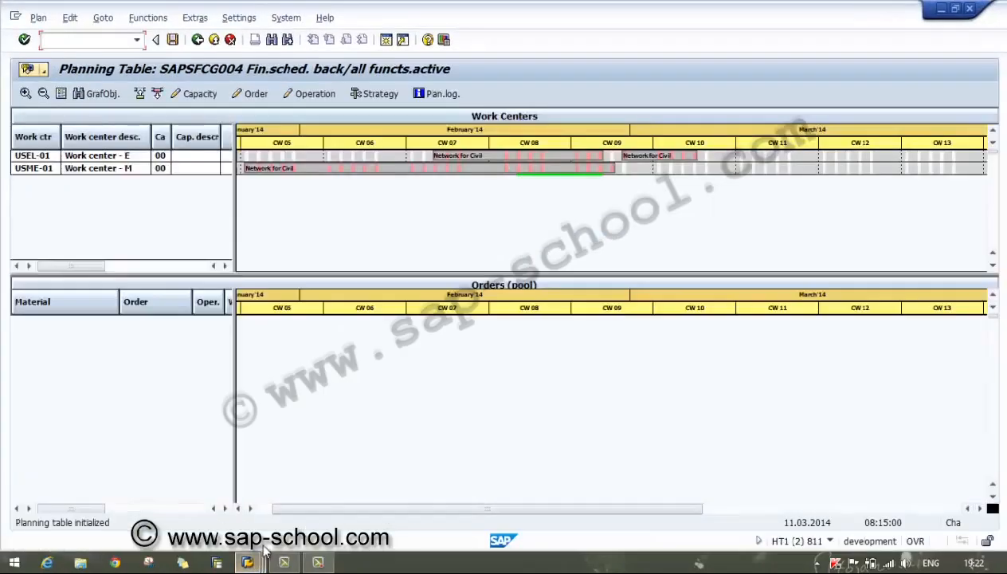
mouse_move(247, 562)
click(578, 486)
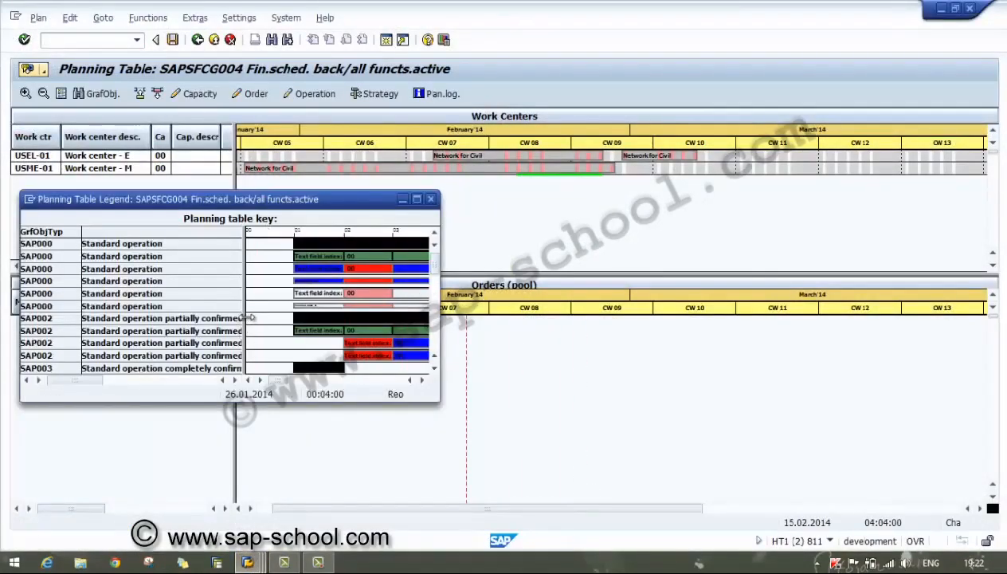
- Narrow the legend's description column to examine the operation bar colours, close the legend and leave the planning table
drag(258, 312, 214, 305)
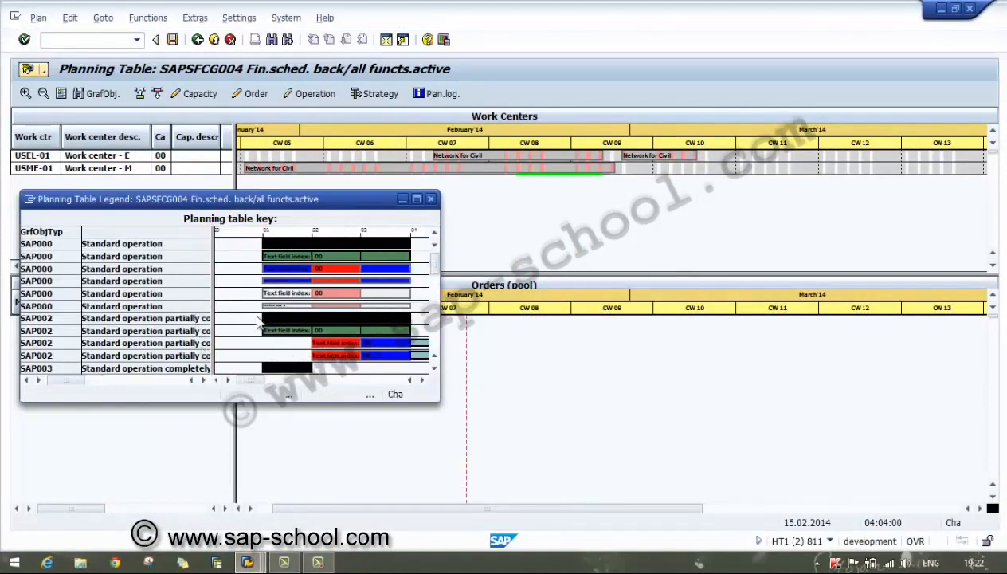
drag(434, 268, 438, 247)
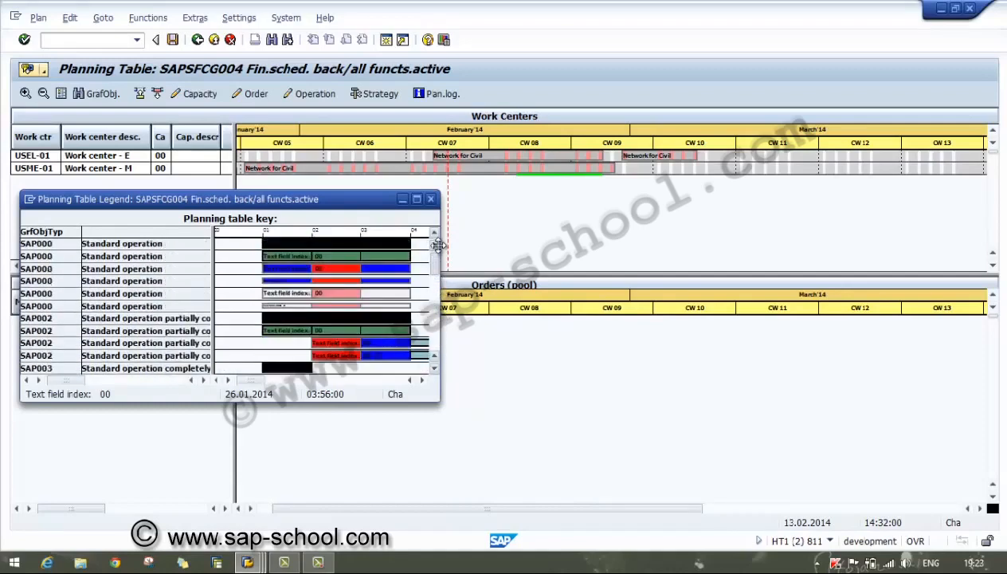
click(430, 198)
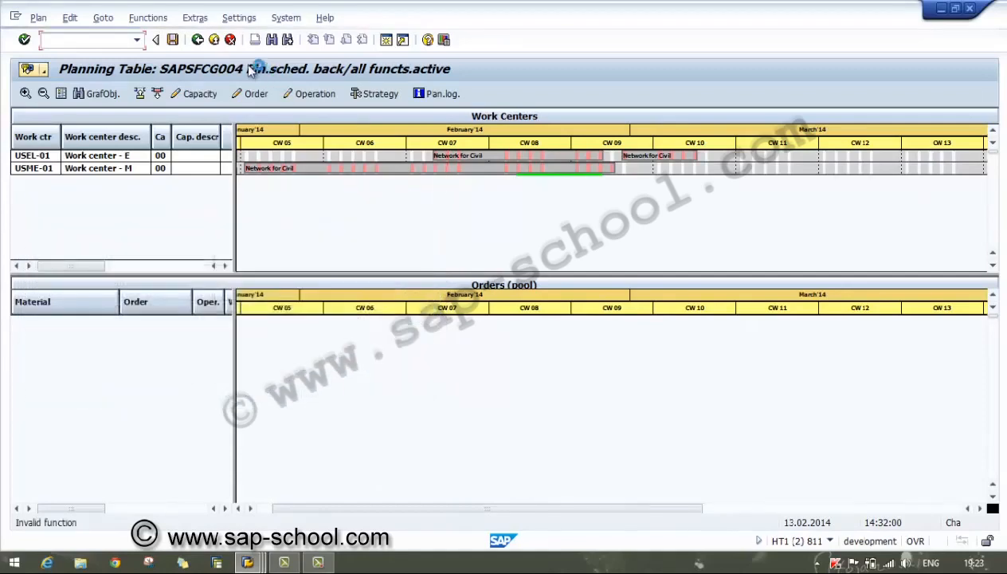
click(196, 41)
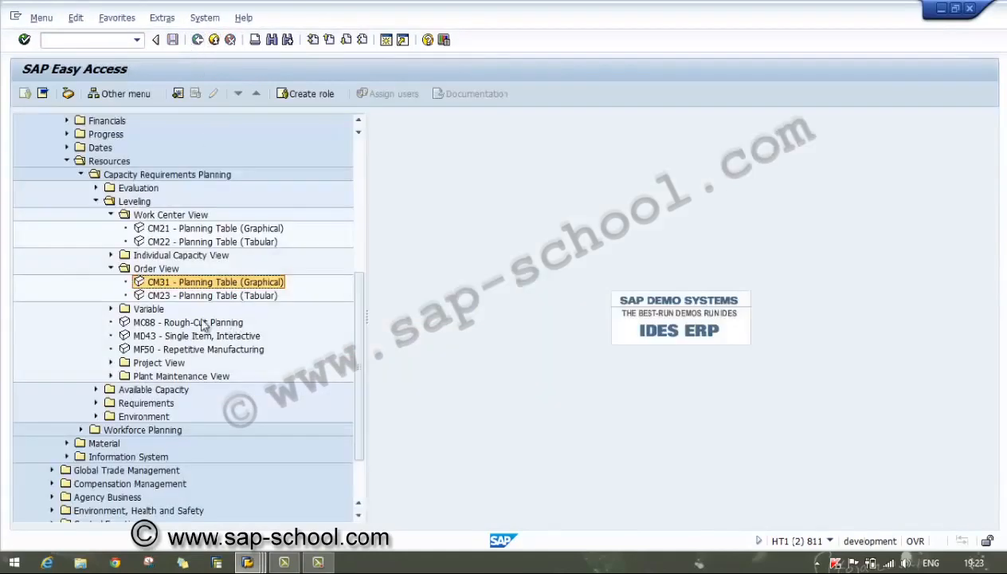
- Collapse the Order View and Work Center View folders, and start the variable online leveling transaction CM25
click(111, 269)
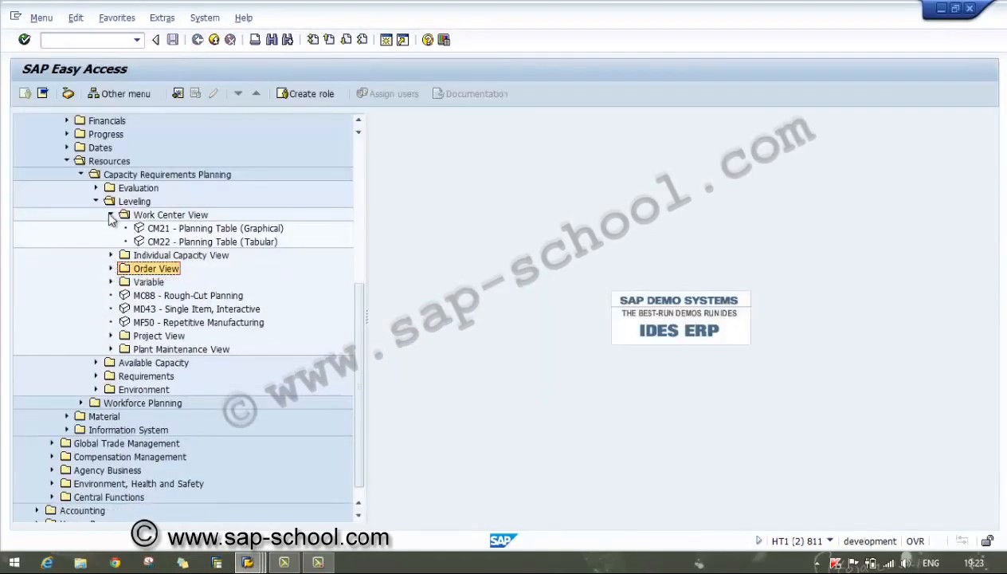
click(111, 215)
click(111, 254)
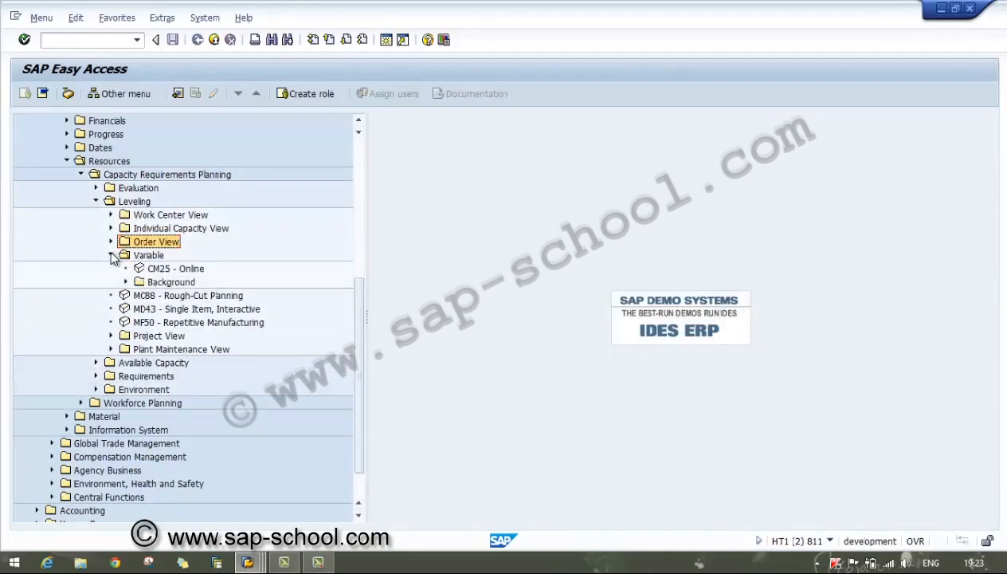
double_click(164, 271)
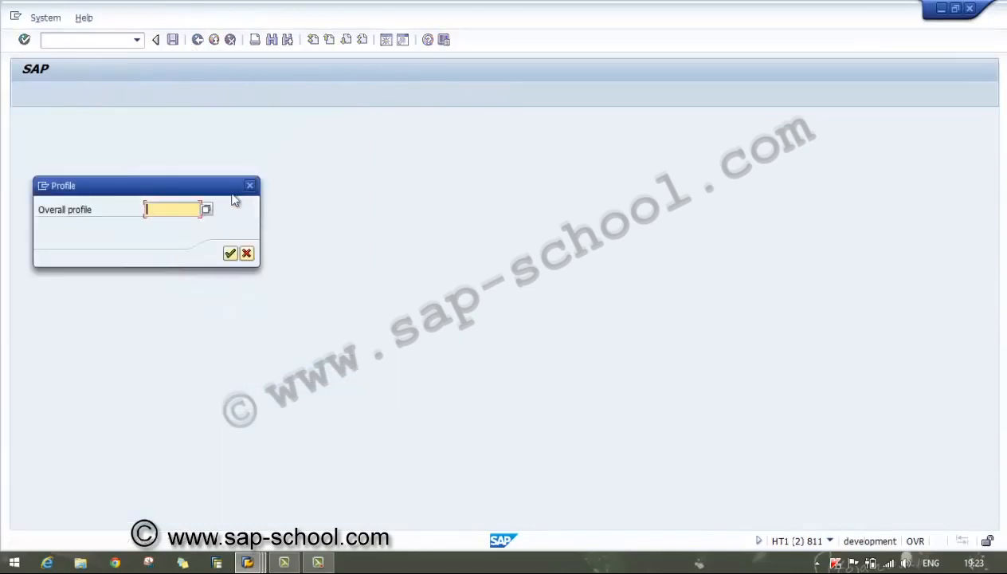
- Display the variable planning table for work center USME-01 with overall profile SAPPS_G007, and return to the SAP menu
click(207, 211)
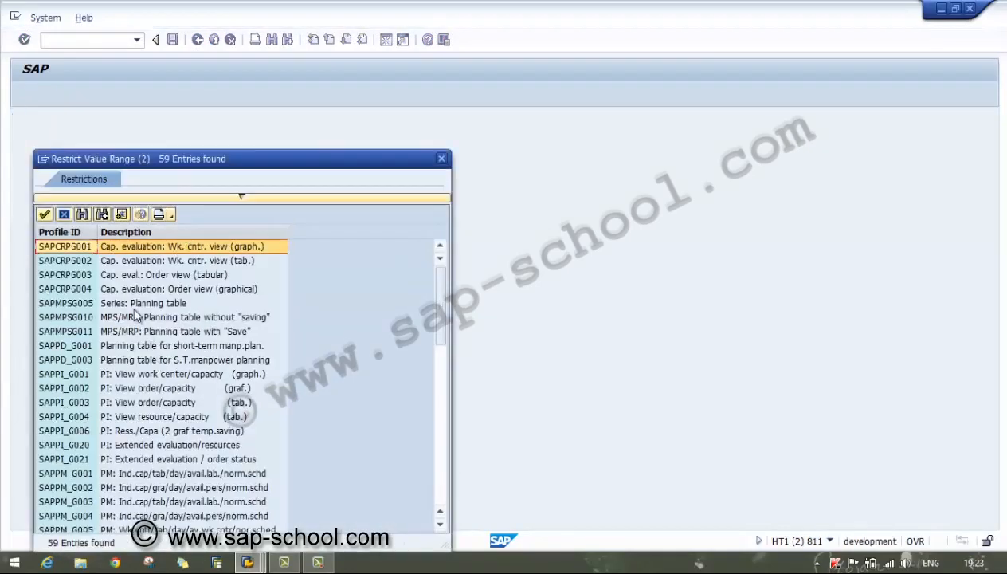
click(438, 469)
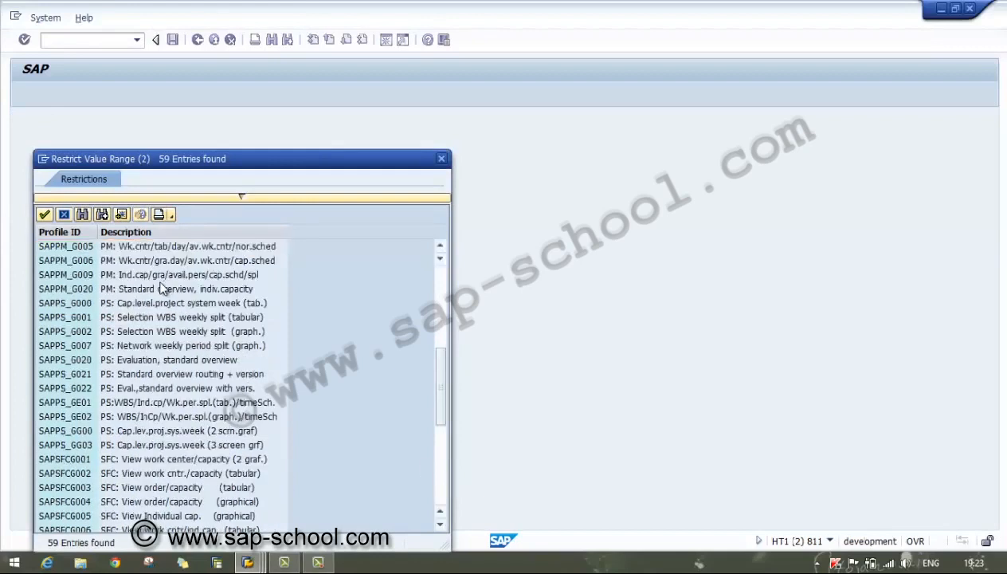
double_click(158, 348)
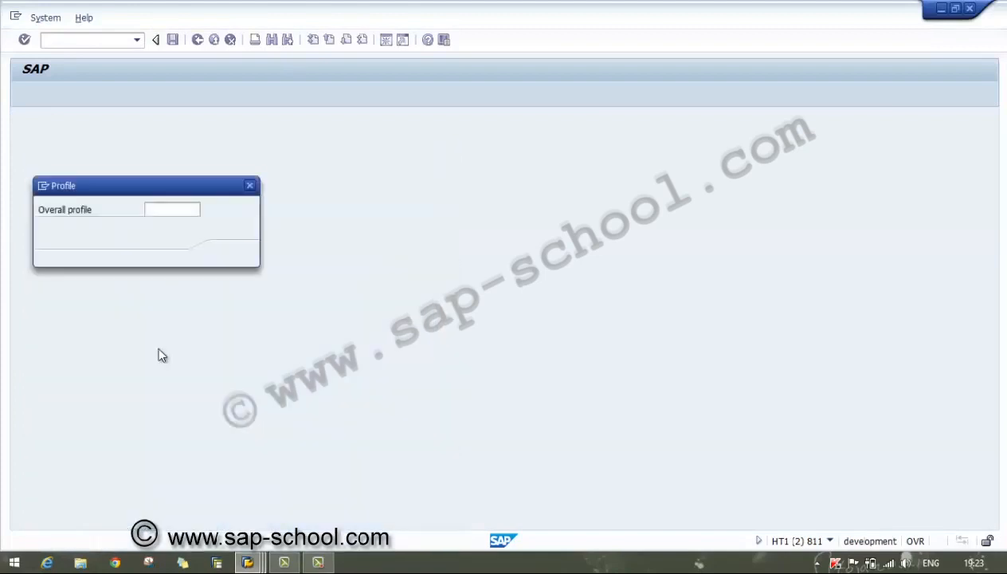
click(230, 254)
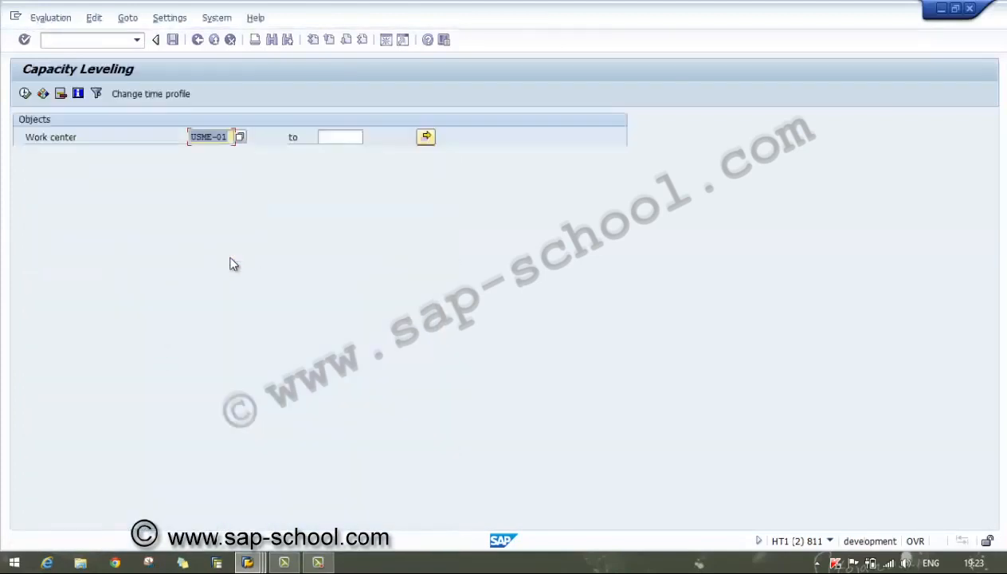
click(27, 94)
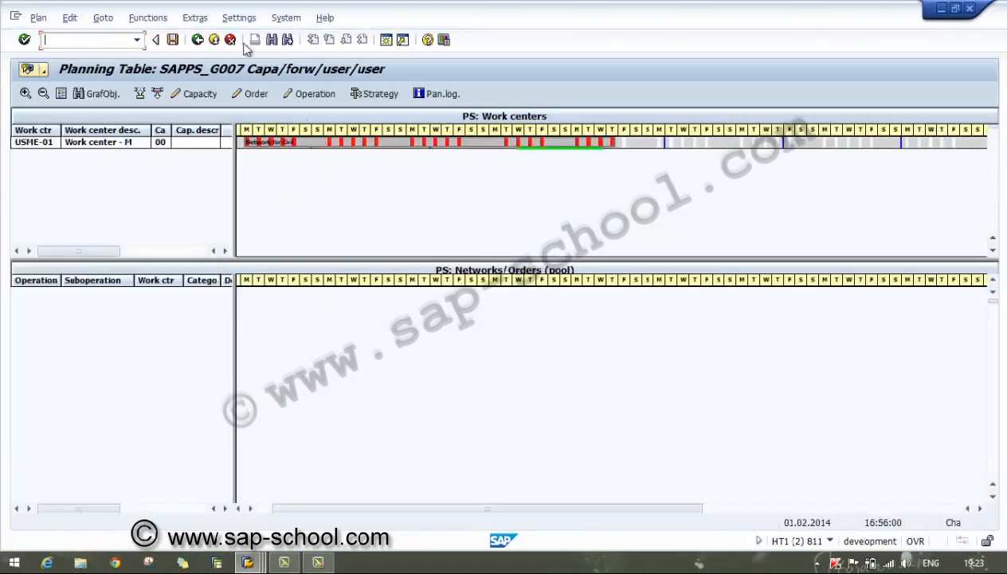
click(196, 39)
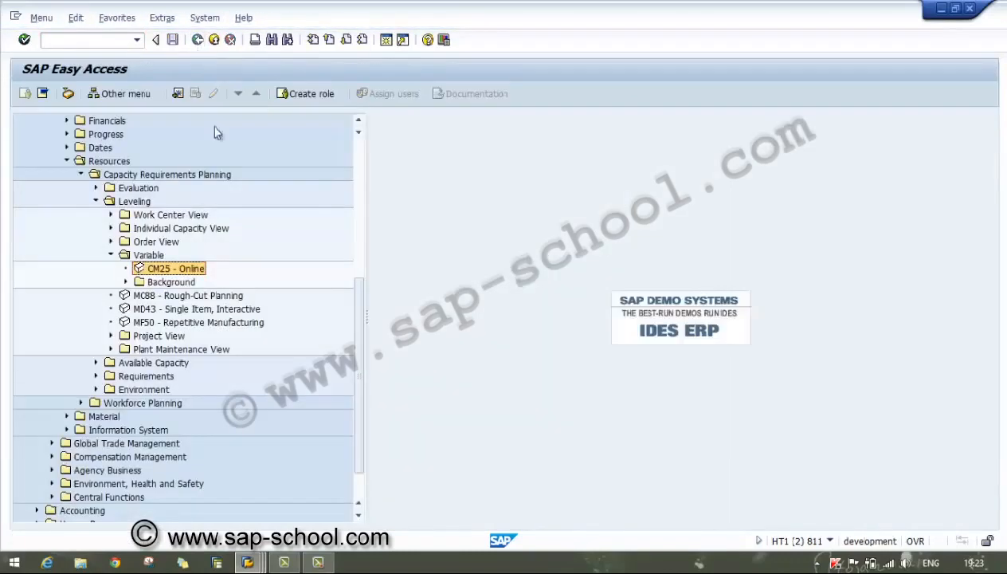
- Collapse the Variable folder, view the CM26 tabular project-view selection screen, and return to the SAP menu
click(187, 297)
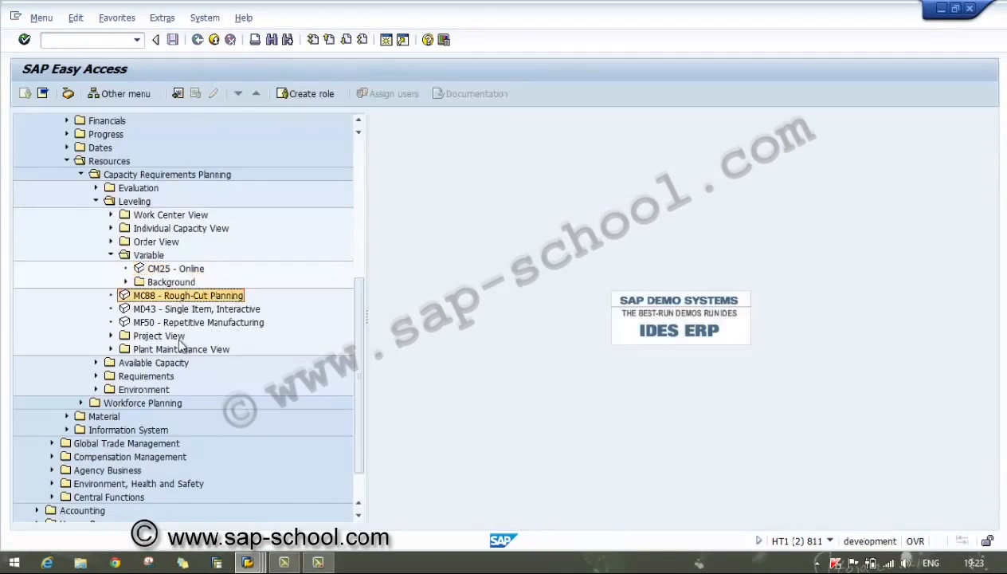
click(112, 256)
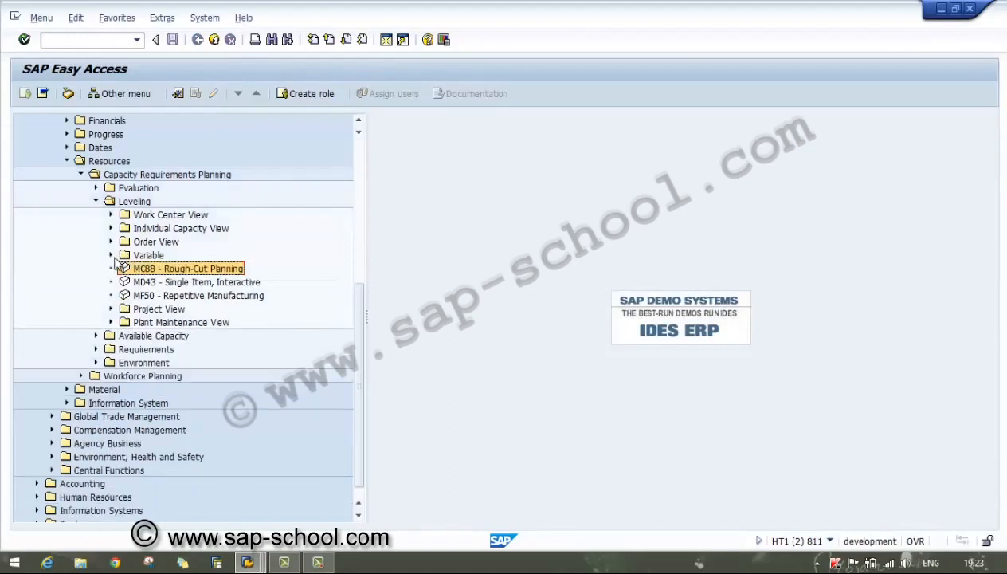
click(111, 309)
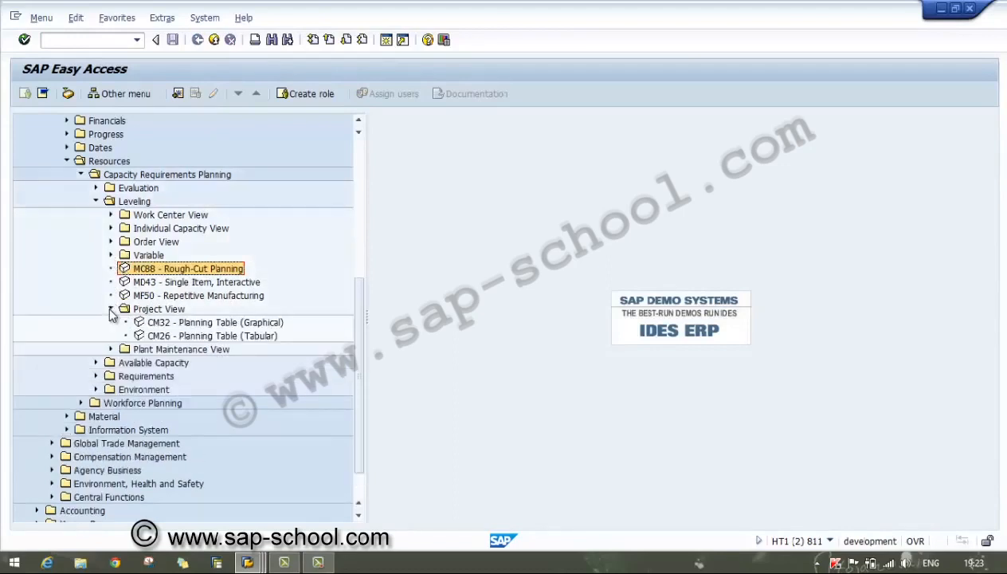
double_click(189, 336)
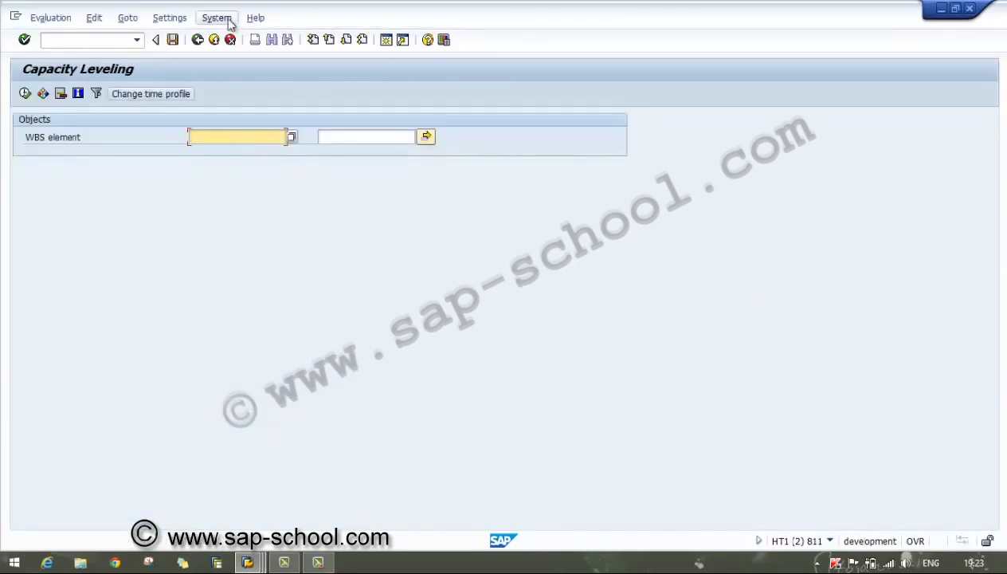
click(198, 39)
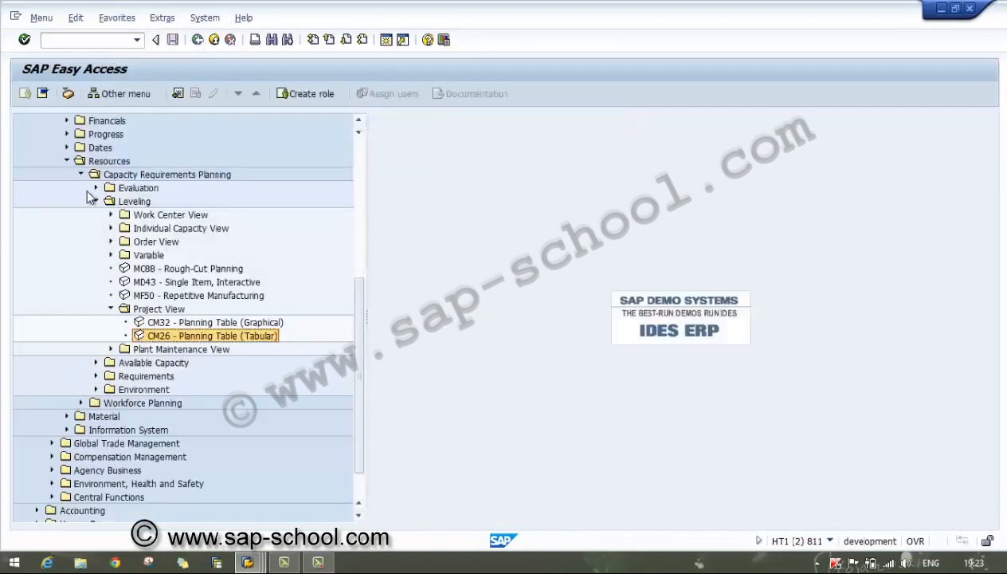
- Collapse the Leveling folder and look through the Available Capacity folder, including its Capacity subfolder
click(97, 203)
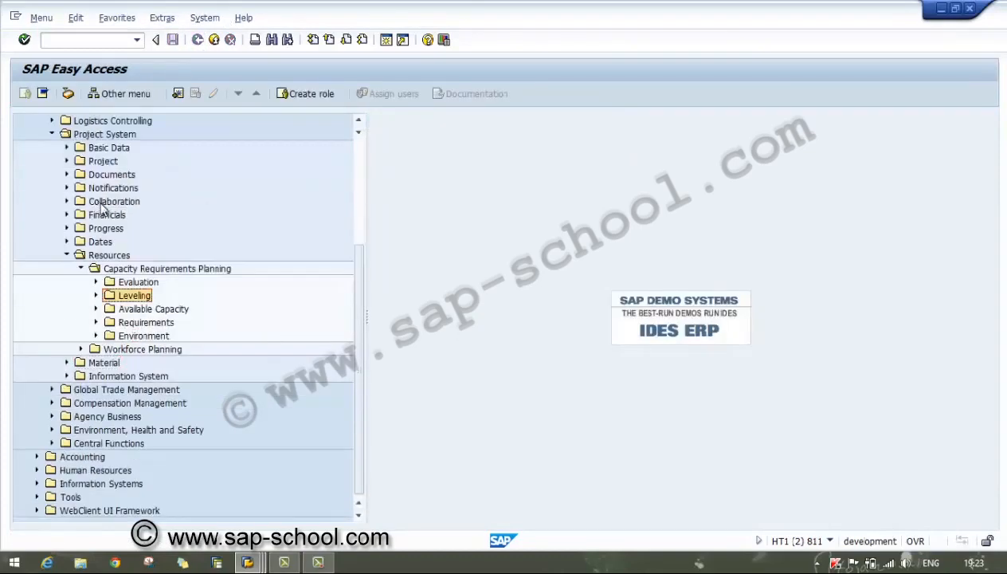
click(96, 309)
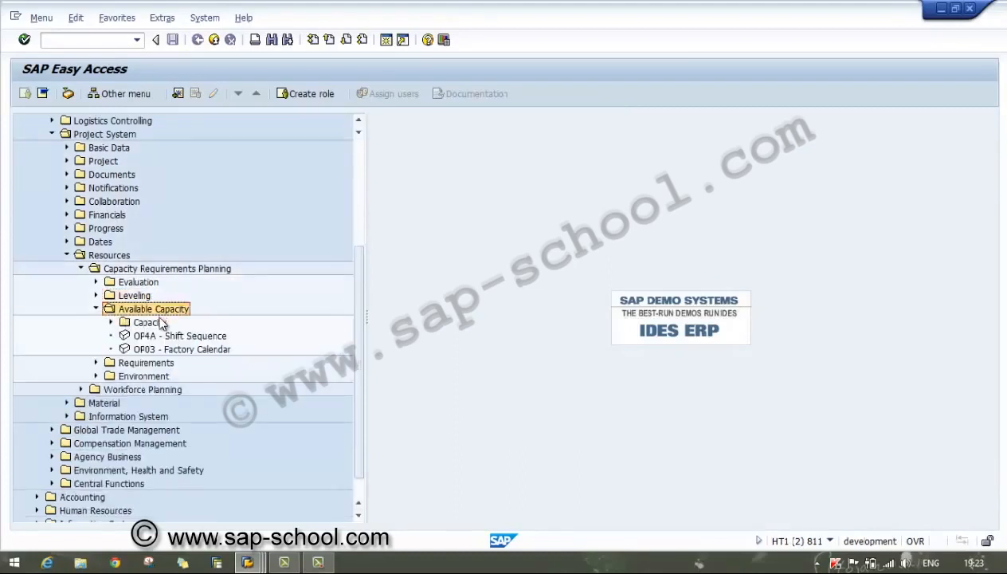
click(112, 322)
click(111, 322)
click(96, 309)
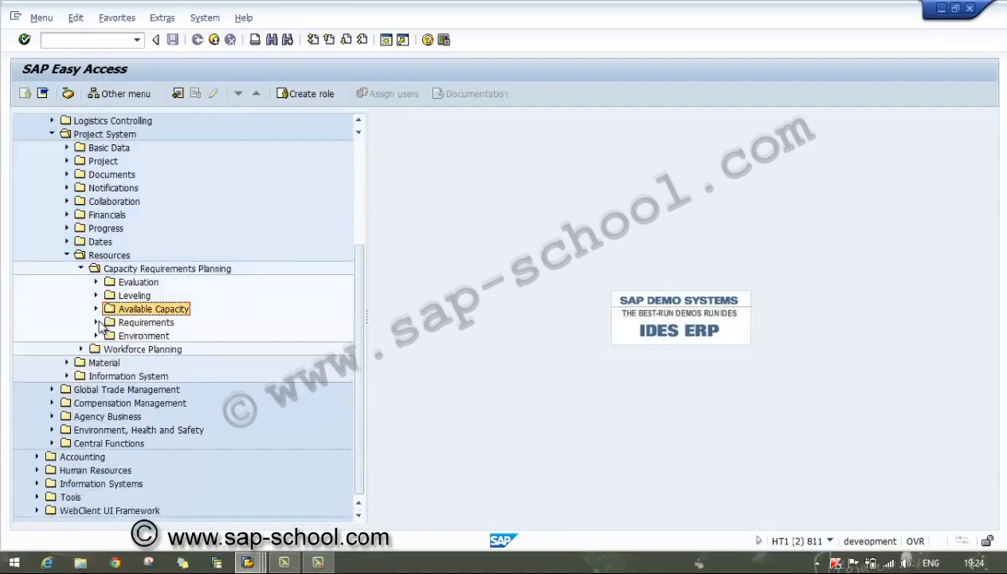
- Display the activity overview of the Network for Civil with CN23, and examine the system status of its internal activities
click(96, 323)
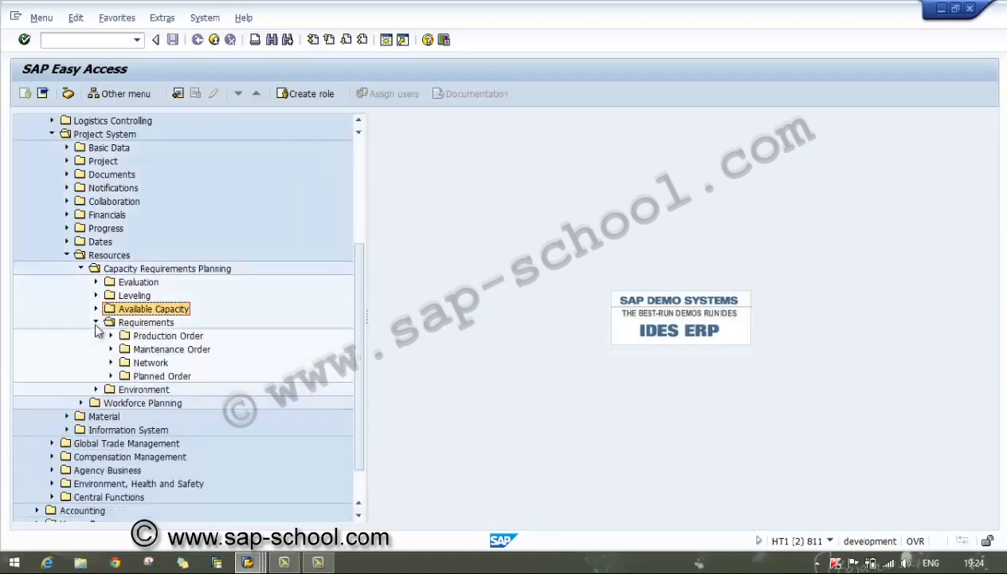
click(111, 364)
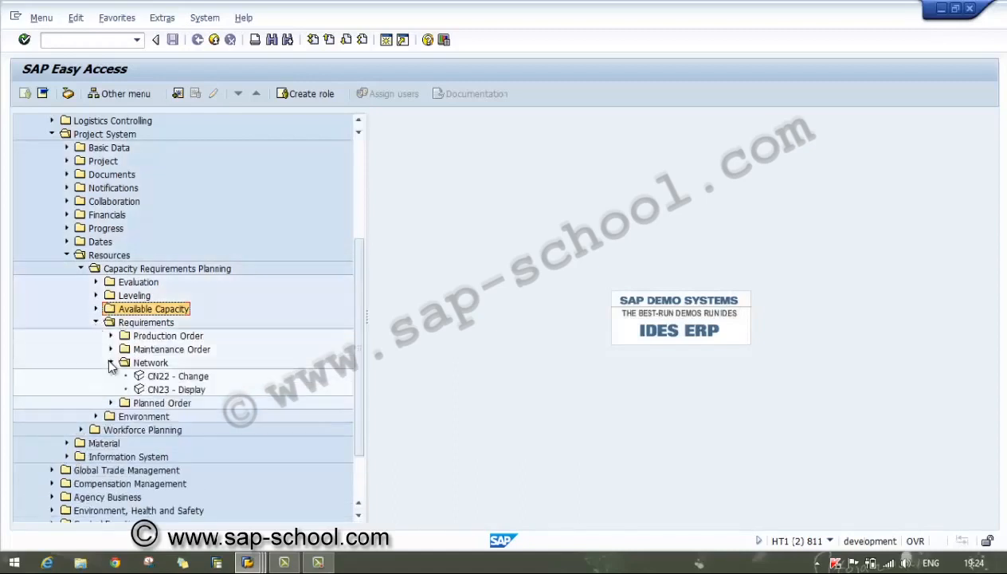
double_click(180, 391)
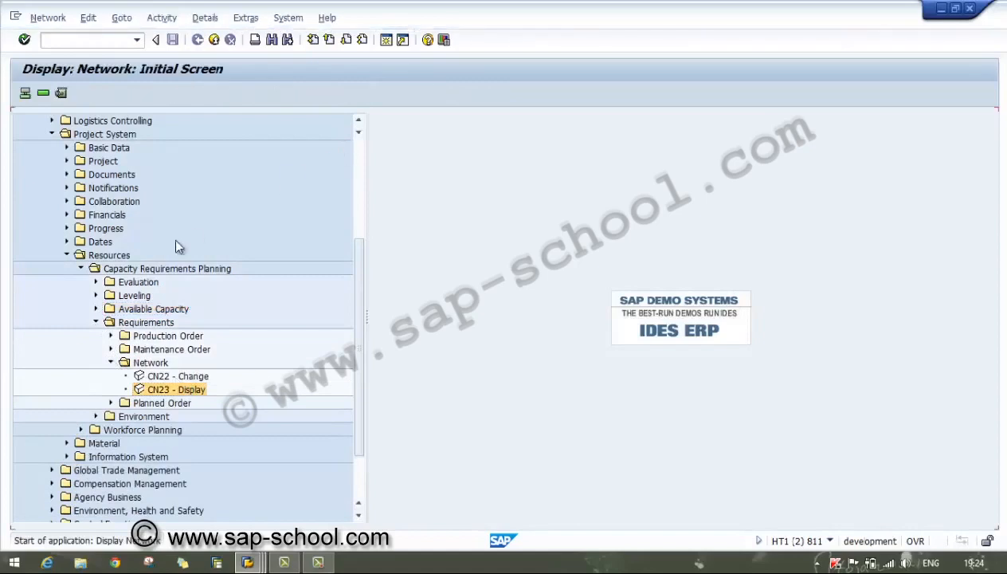
click(48, 92)
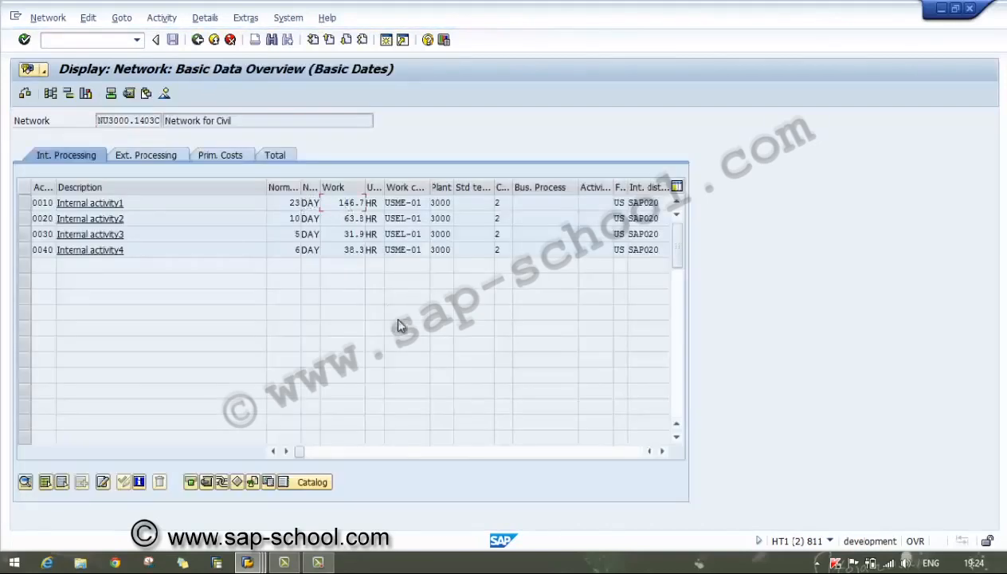
click(661, 451)
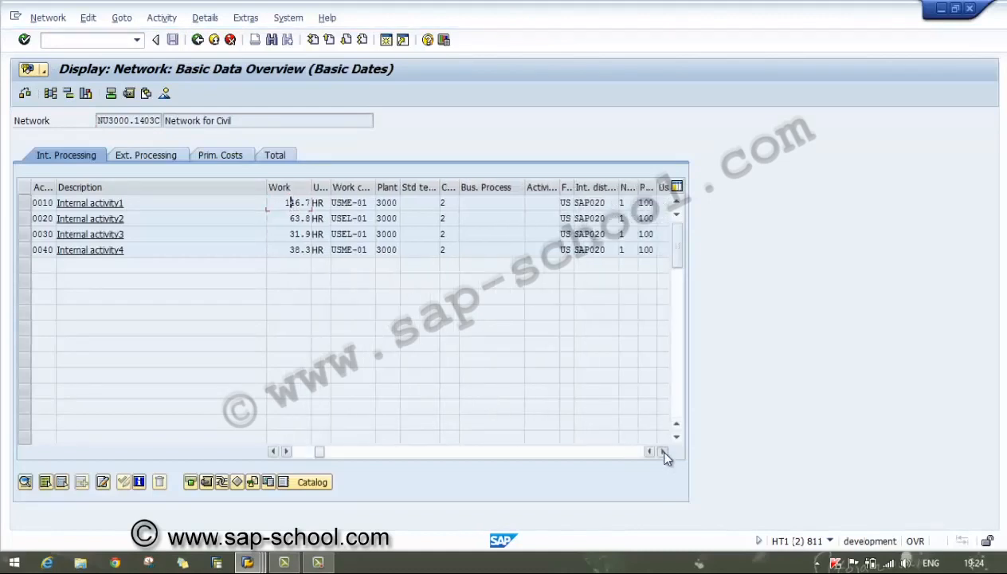
click(662, 451)
click(661, 451)
click(661, 451)
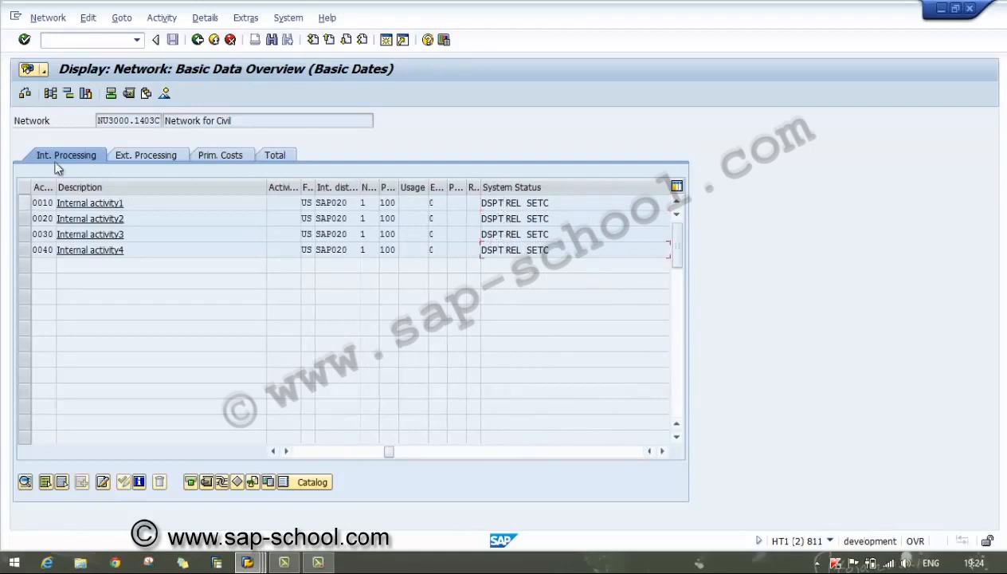
- Open the network's period requirements per resource, select all four requirements, and try to display the stock/requirements list
click(86, 94)
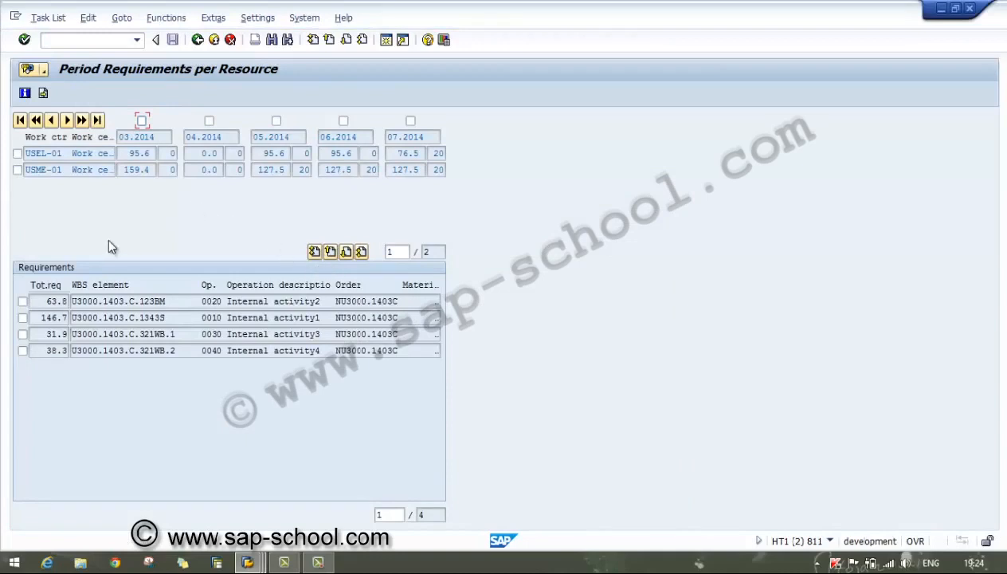
click(22, 318)
click(22, 334)
click(176, 17)
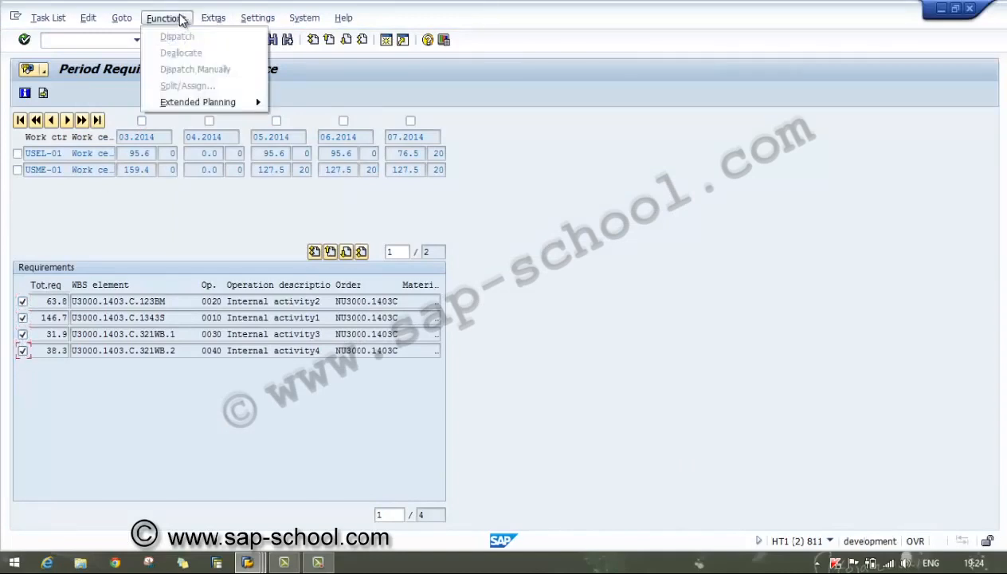
mouse_move(209, 20)
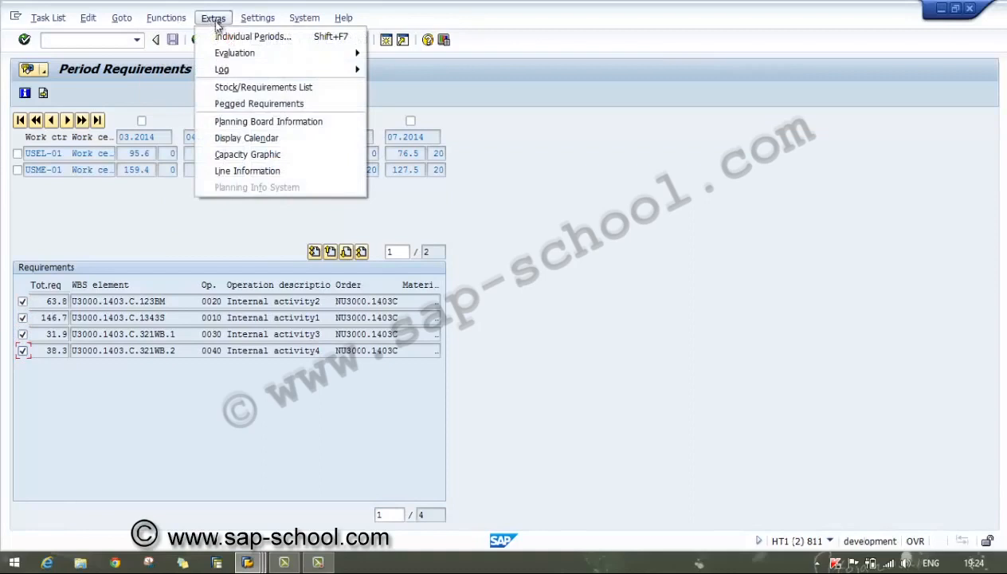
click(306, 90)
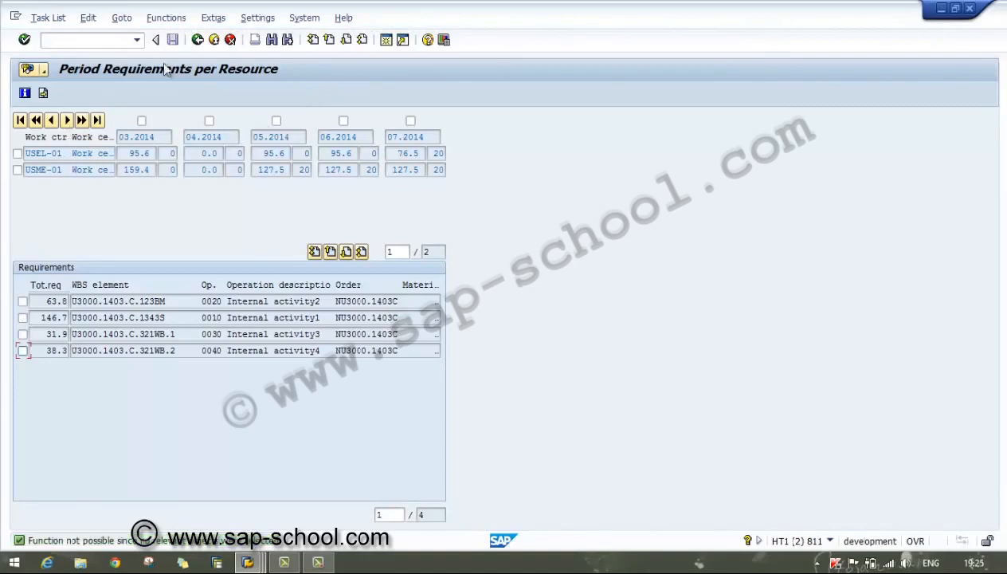
- Reselect all four internal activity requirements, display the calendar, and close it
click(22, 304)
click(23, 318)
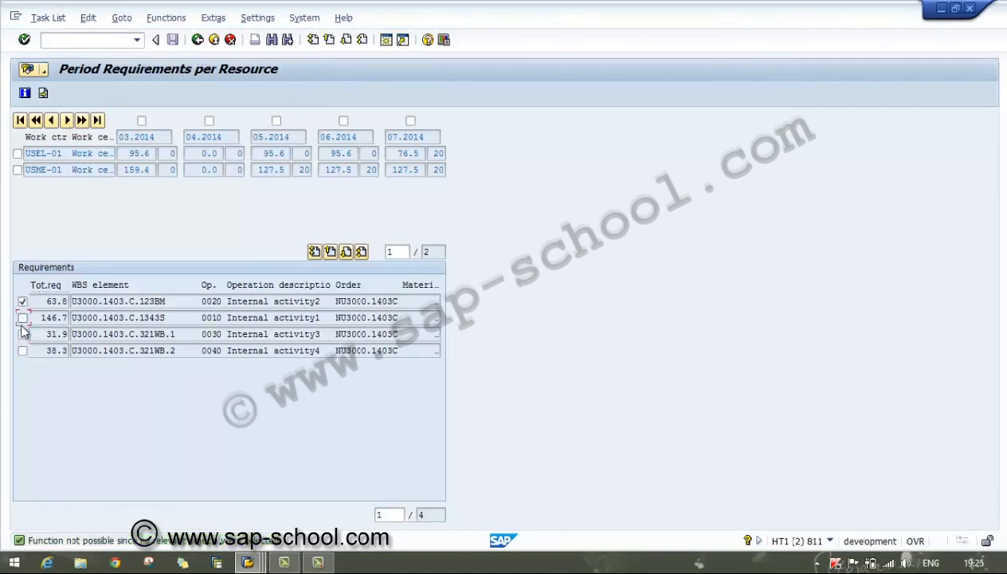
click(23, 334)
click(23, 350)
click(22, 318)
click(213, 18)
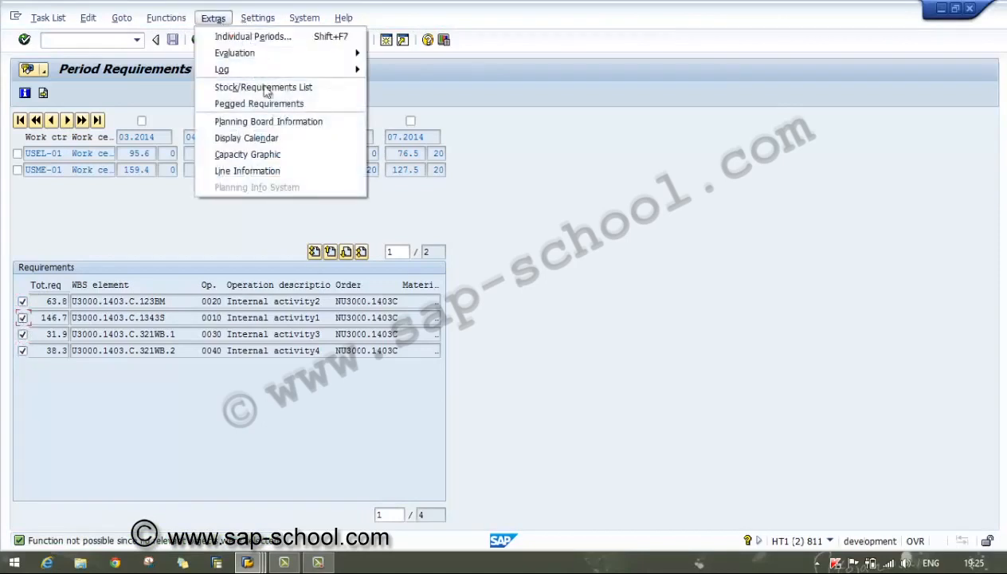
click(289, 141)
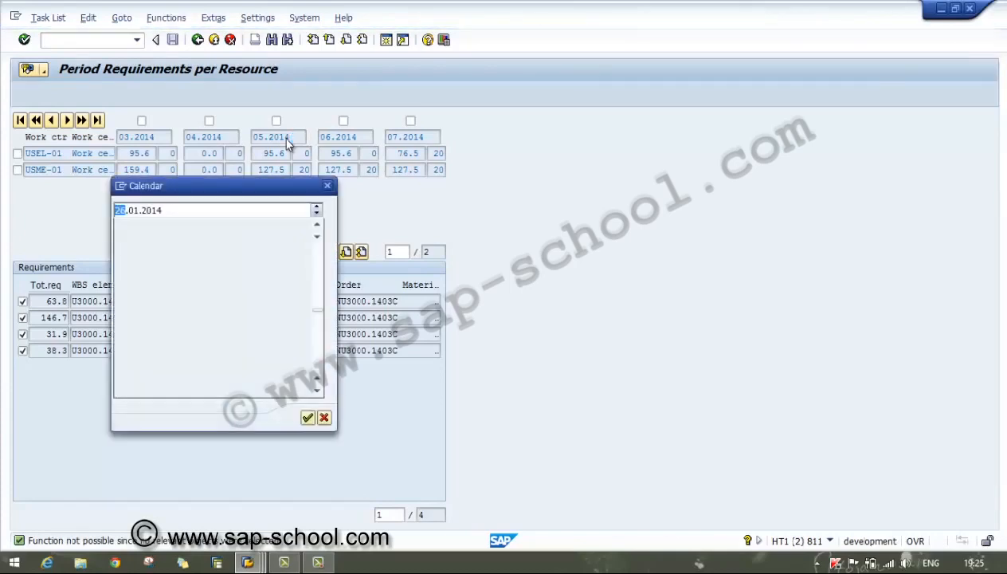
click(324, 416)
- Try to display the capacity graphic with only the requirements selected
click(223, 19)
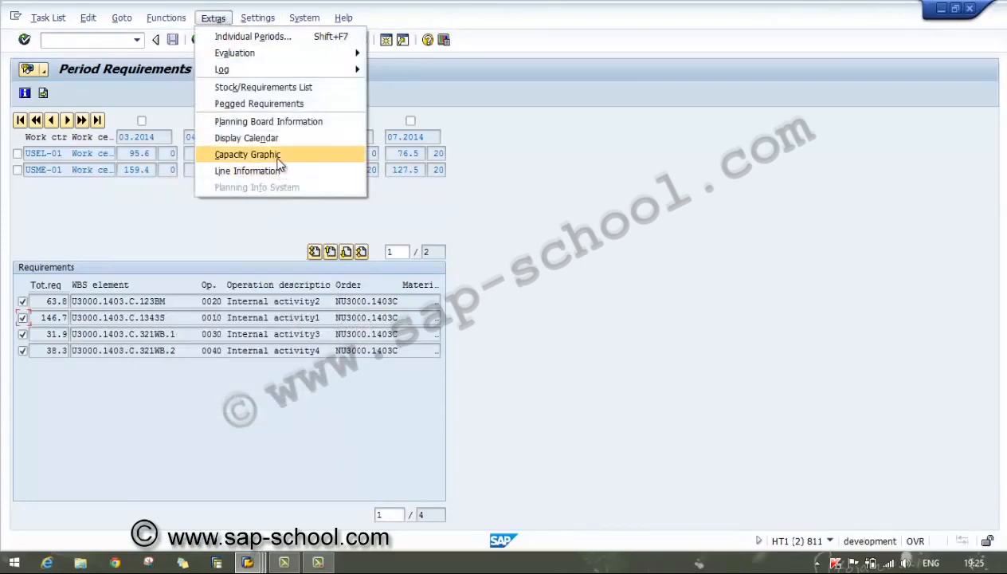
click(278, 156)
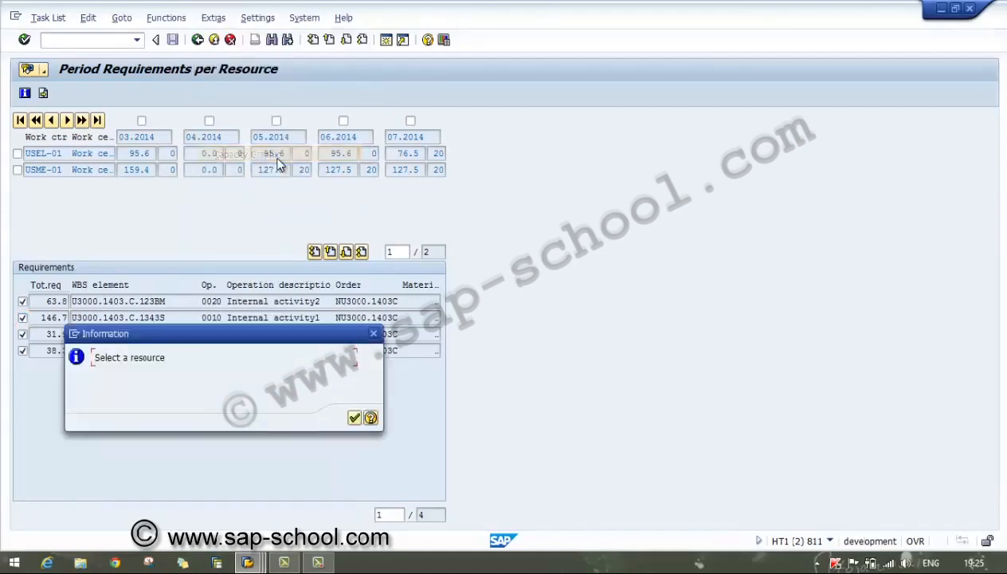
click(354, 420)
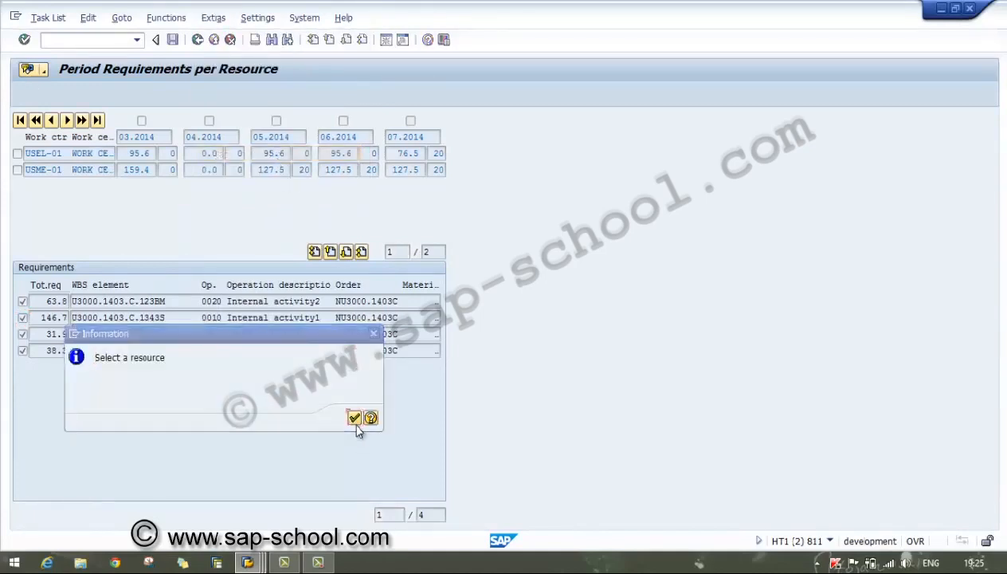
- Select work center USME-01 and display its capacity graphic
click(17, 168)
click(215, 18)
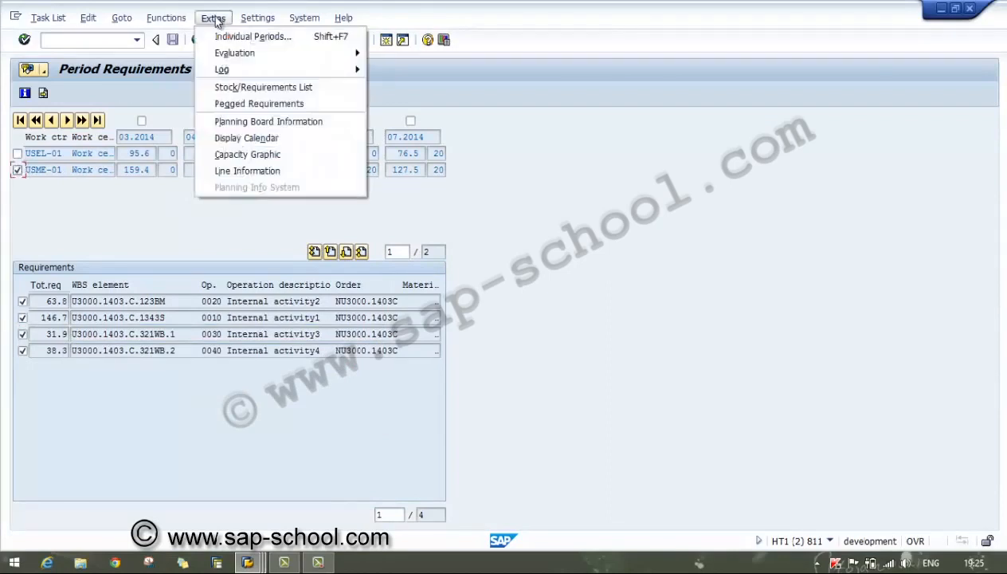
click(276, 156)
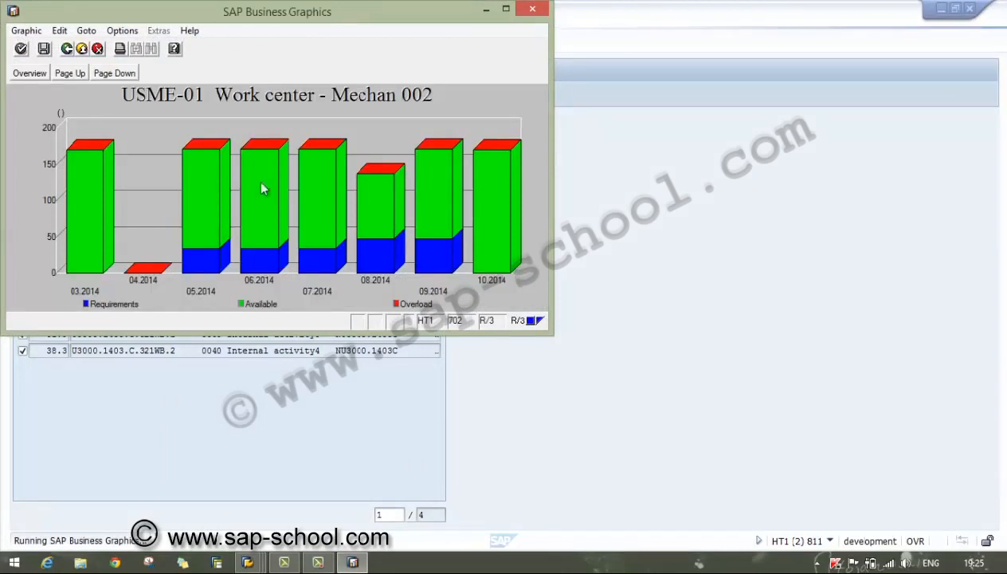
- Open the overview of the USME-01 capacity graphic and examine the Requirements, Available and Overload series
click(29, 73)
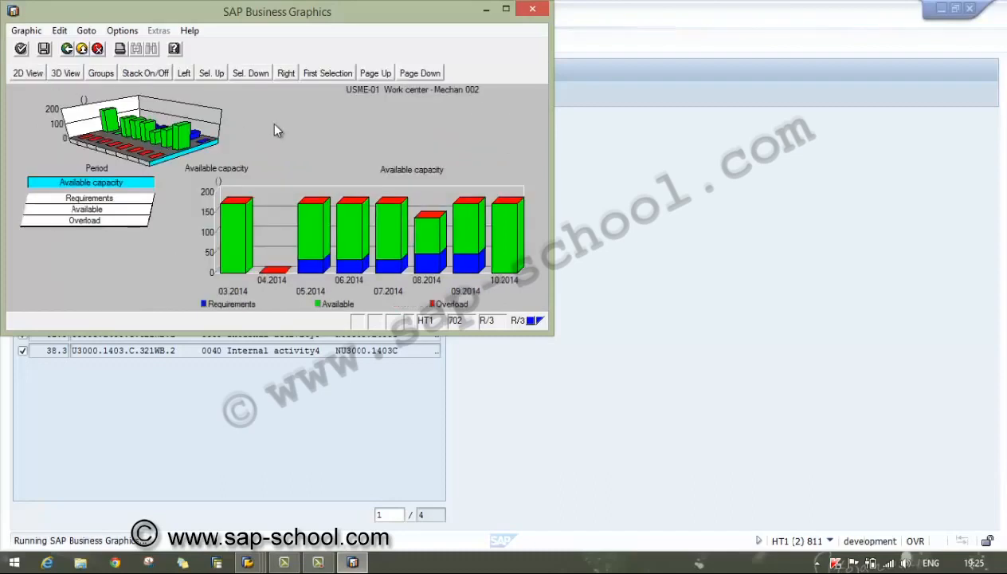
click(147, 199)
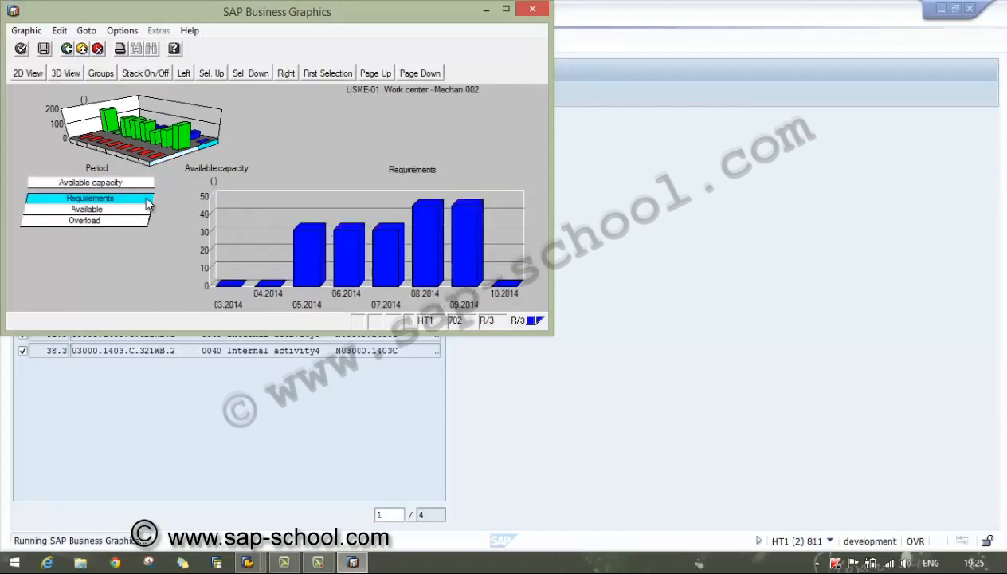
click(140, 210)
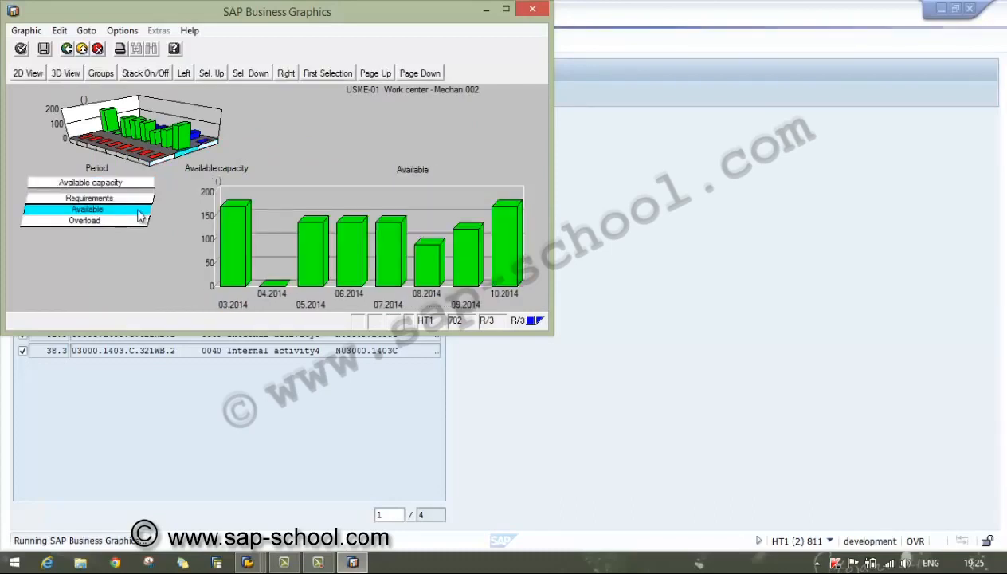
click(130, 220)
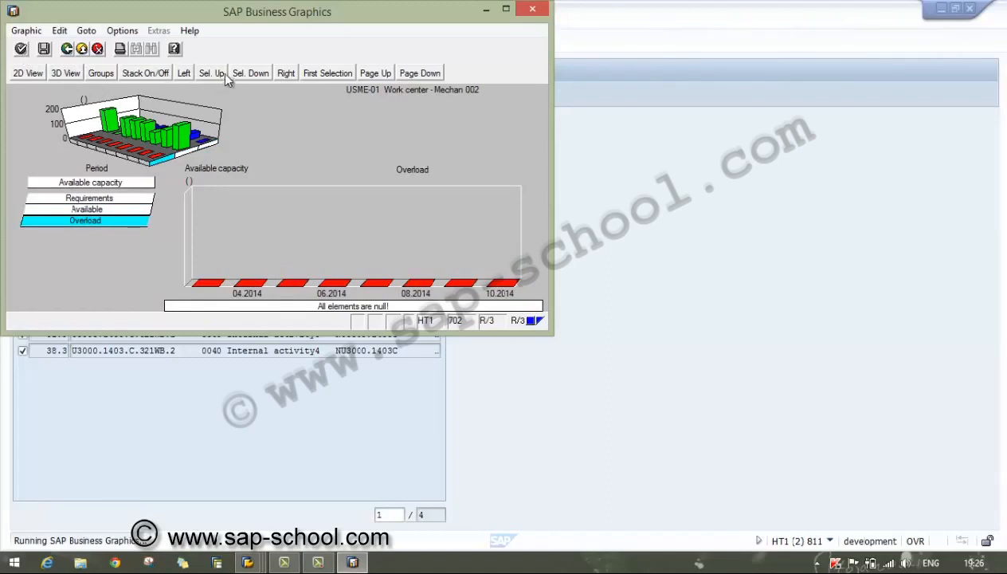
click(285, 73)
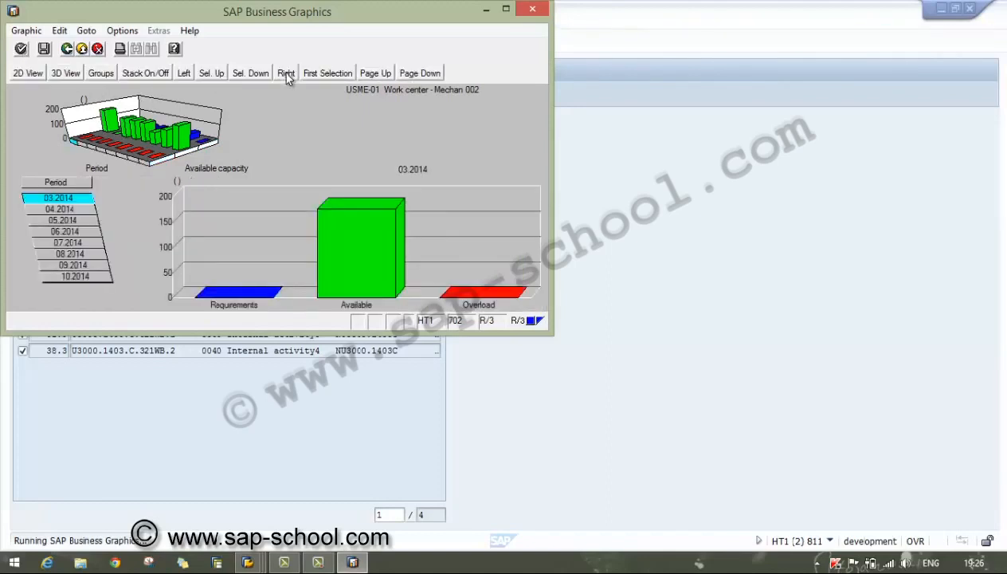
click(285, 73)
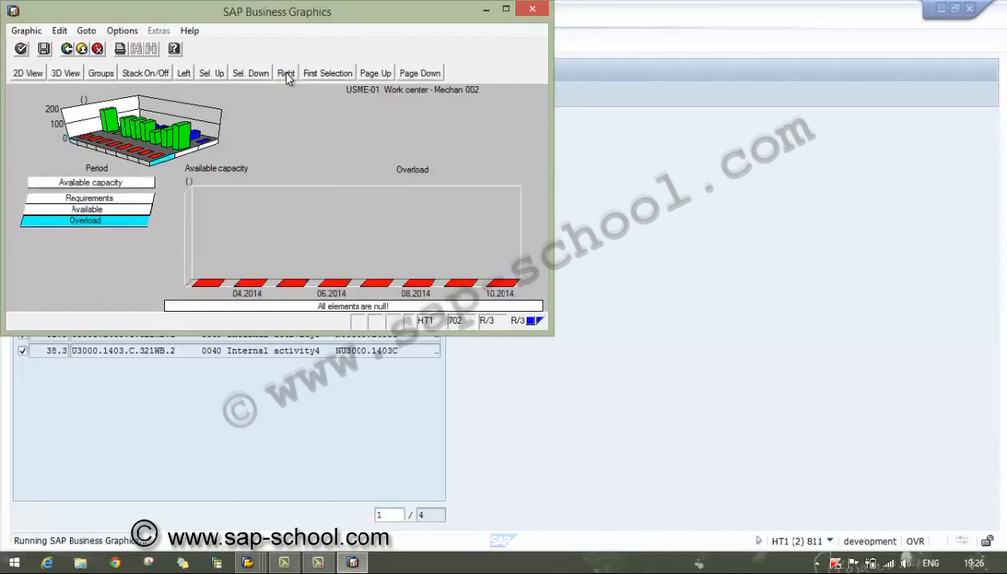
- Examine USME-01's capacity for each period from 04.2014 to 10.2014, and close the graphic
click(186, 74)
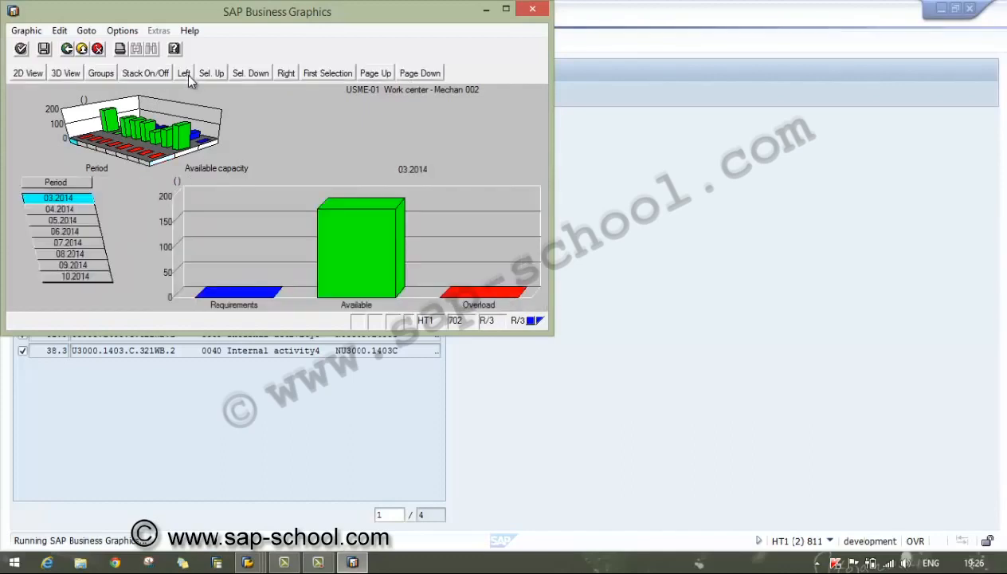
click(48, 211)
click(48, 221)
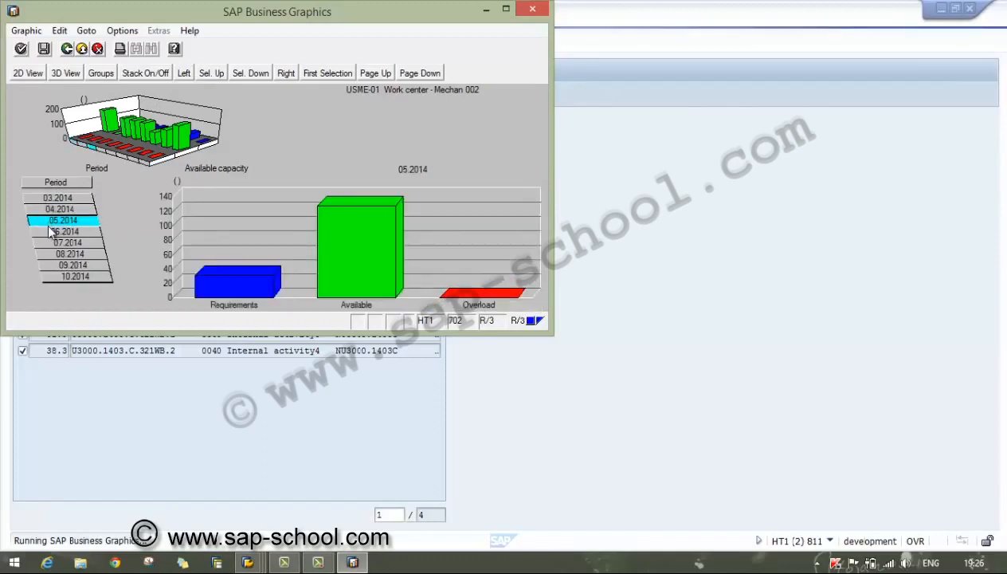
click(49, 231)
click(50, 242)
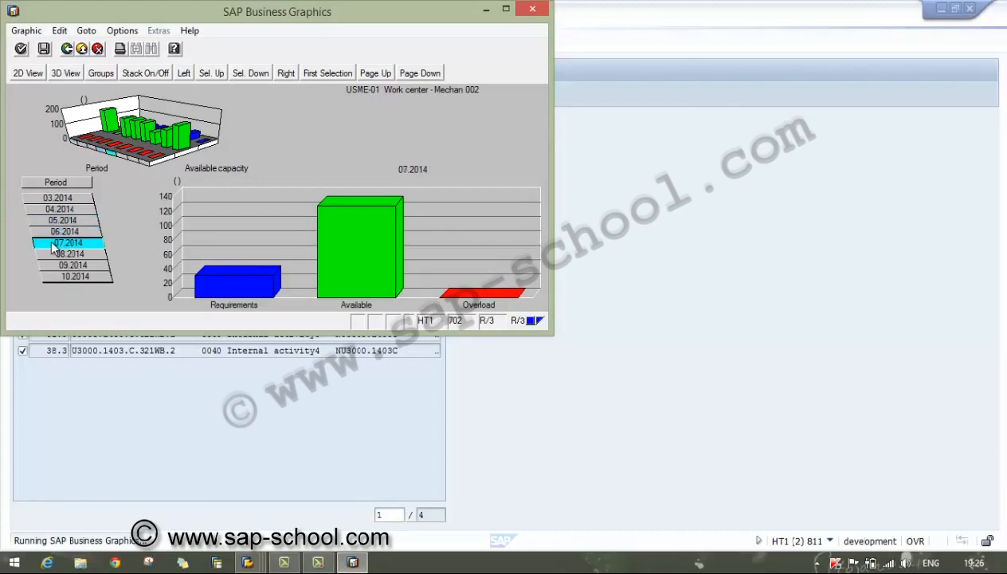
click(51, 253)
click(53, 265)
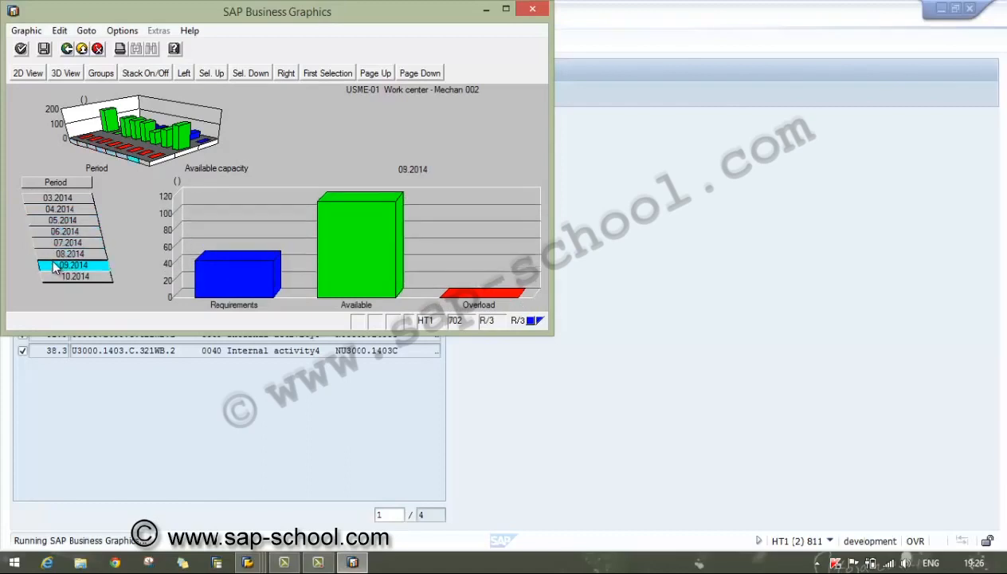
click(54, 276)
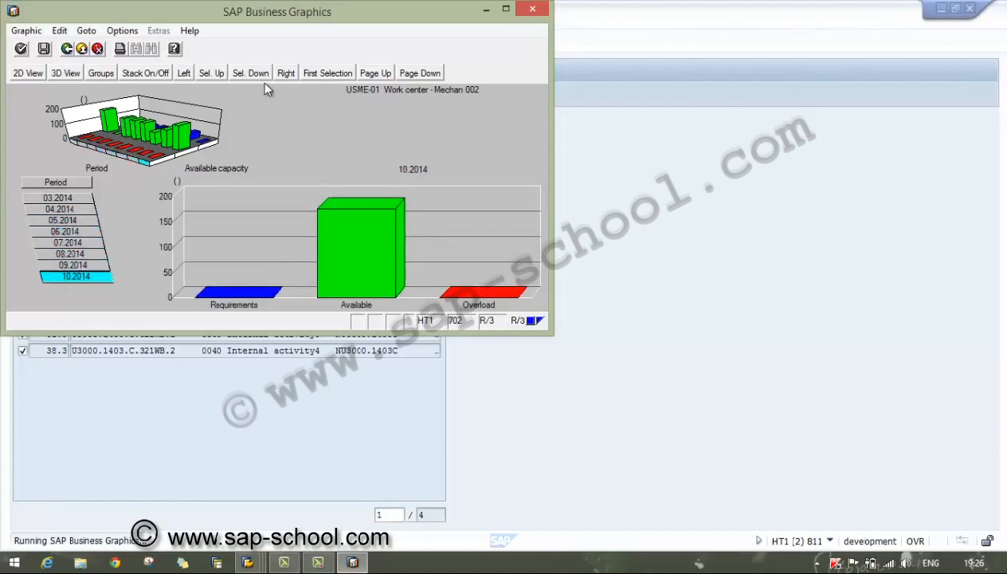
click(184, 74)
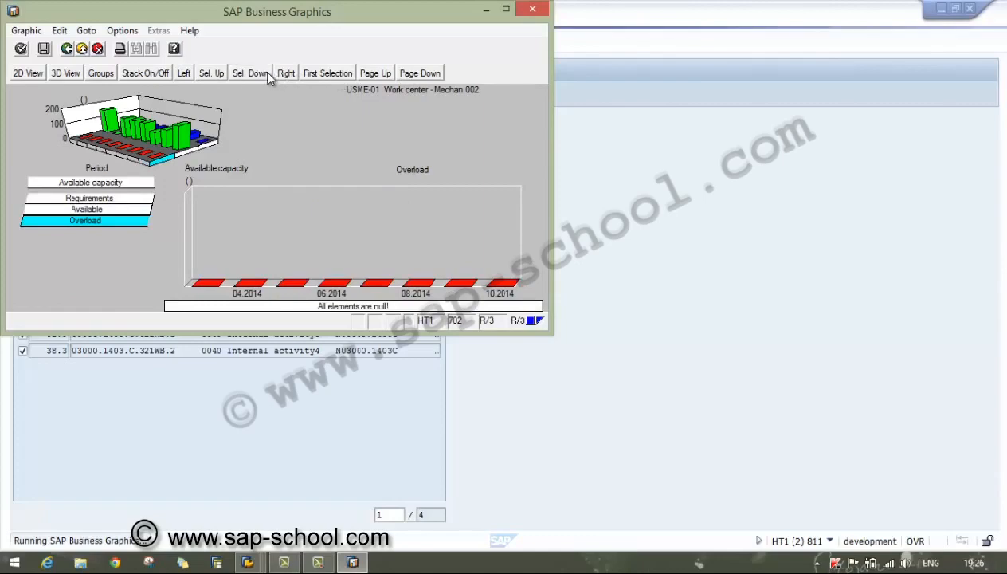
click(532, 9)
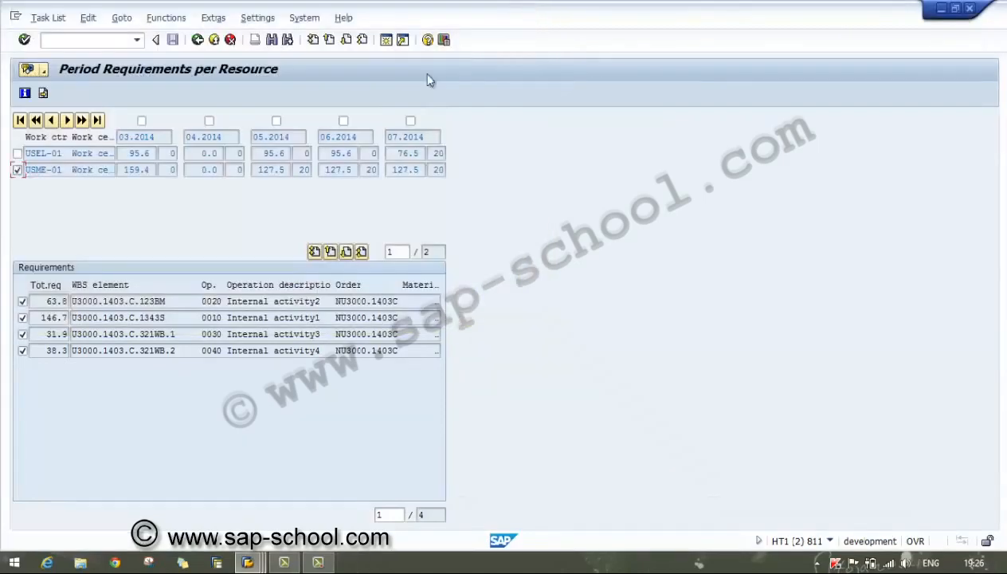
- Switch the period requirements per resource display to the Wide Screen type
click(215, 19)
mouse_move(252, 25)
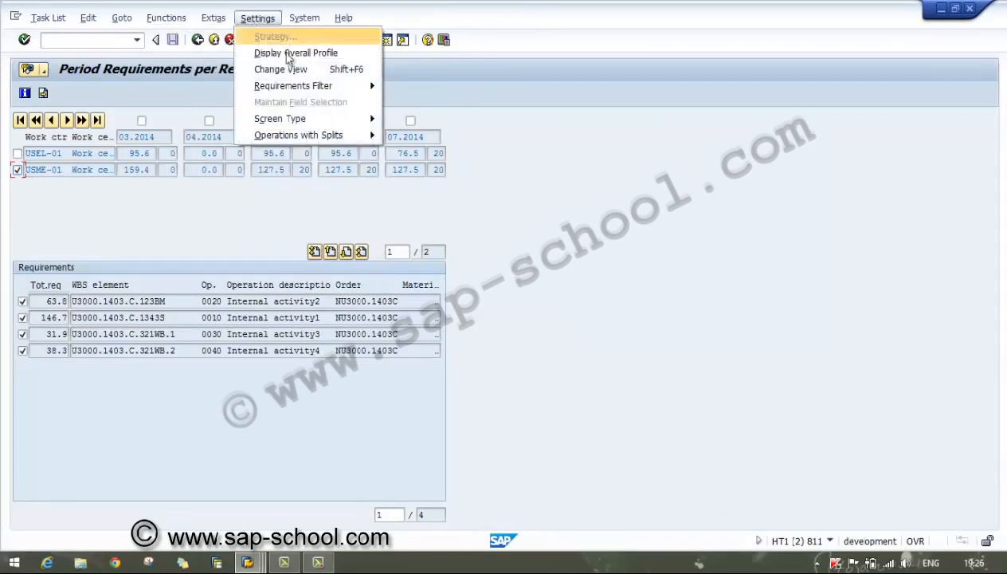
mouse_move(298, 120)
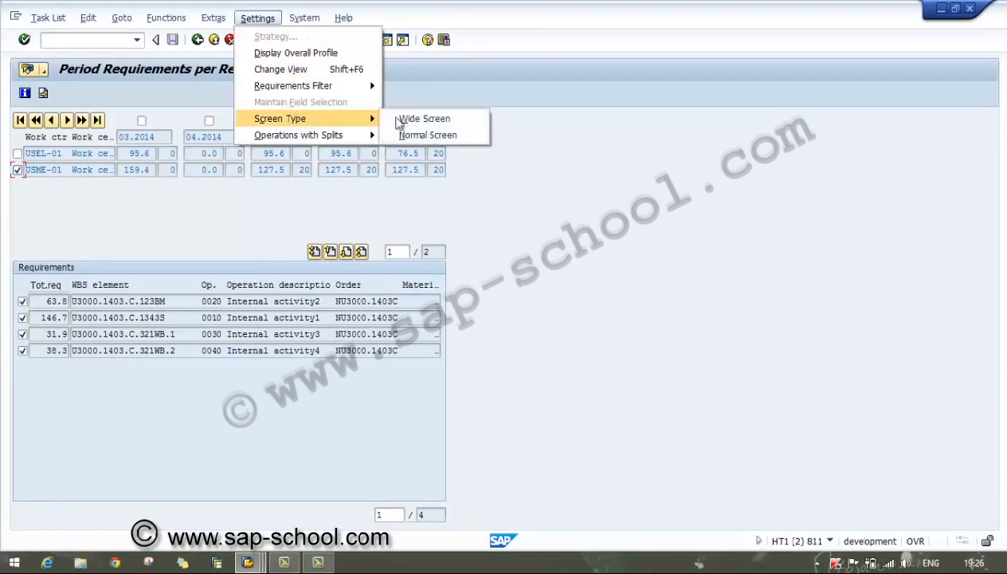
click(426, 121)
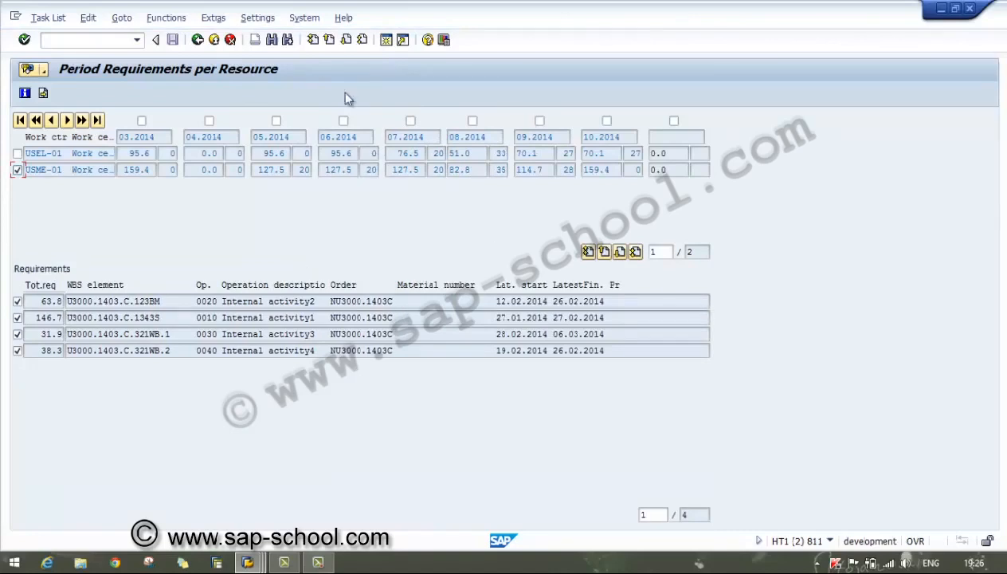
- Set operations with splits to Show in the period requirements display
click(246, 21)
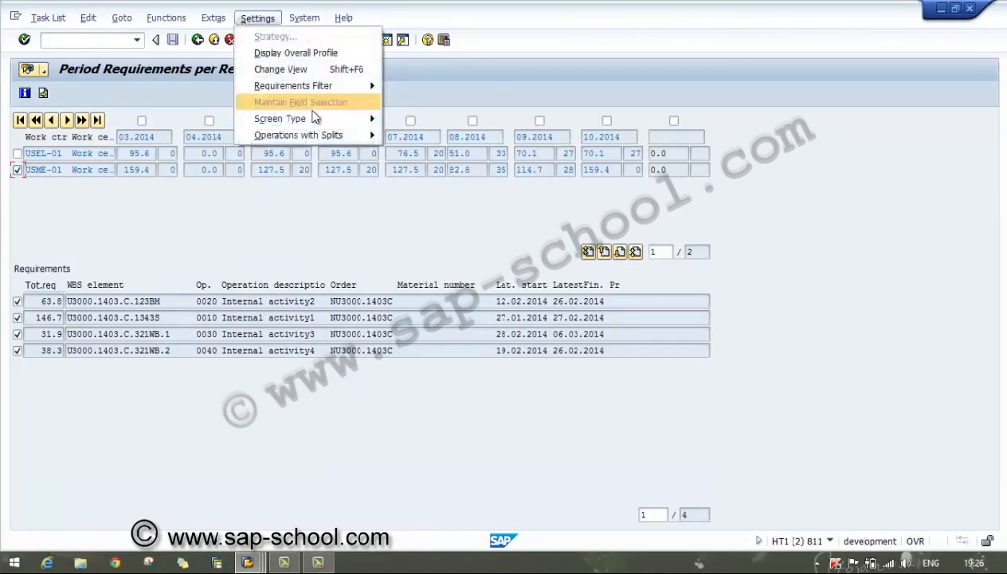
mouse_move(315, 128)
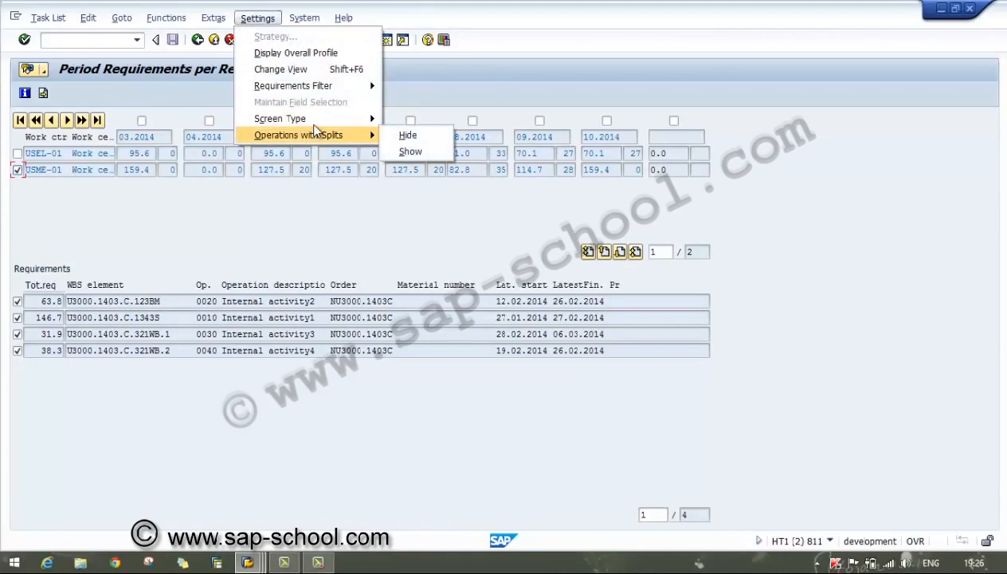
click(406, 152)
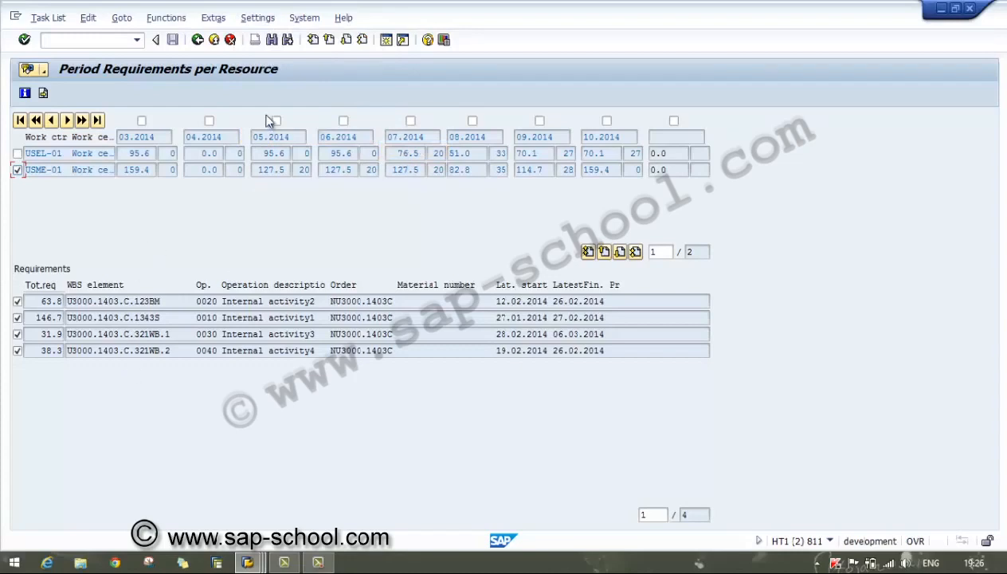
click(253, 22)
mouse_move(223, 20)
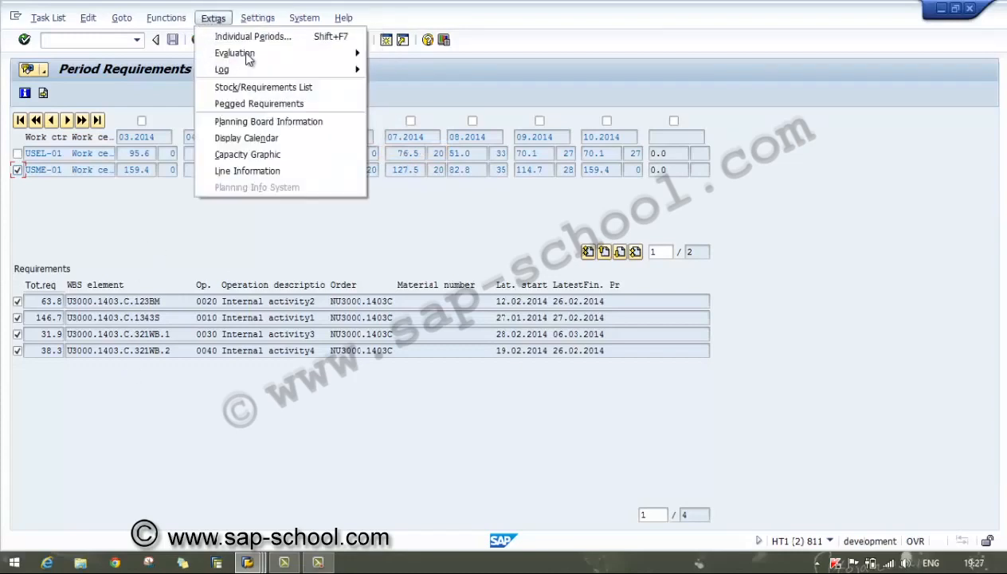
mouse_move(249, 60)
mouse_move(175, 22)
mouse_move(127, 18)
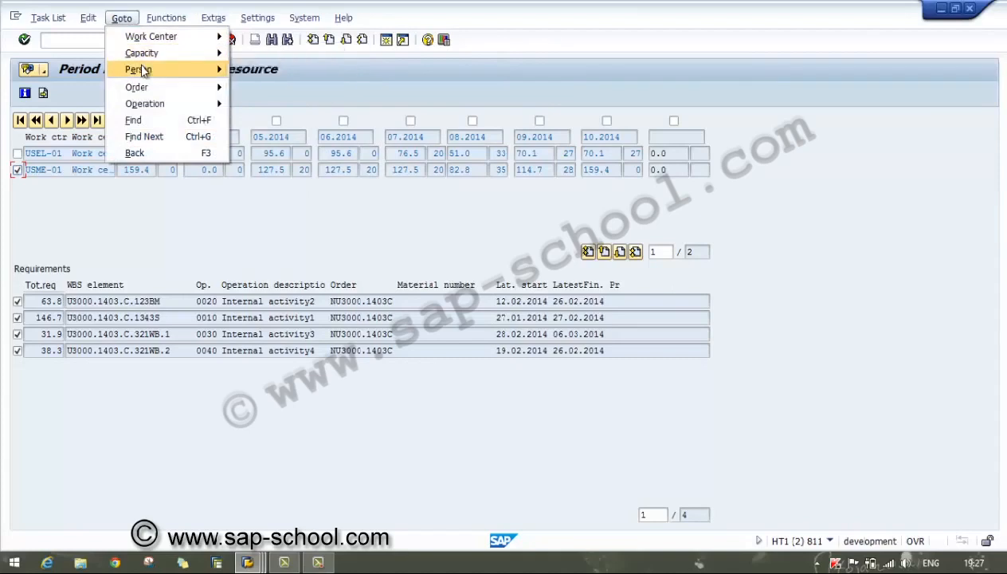
click(151, 239)
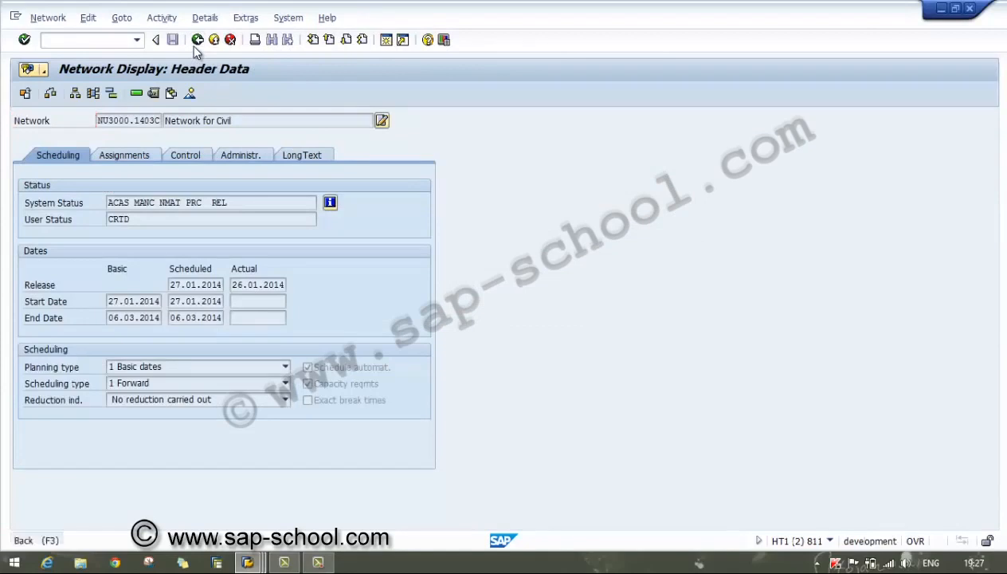
- Exit the network display, collapse the capacity Requirements folder, and expand the Evaluation folder
click(195, 42)
click(213, 42)
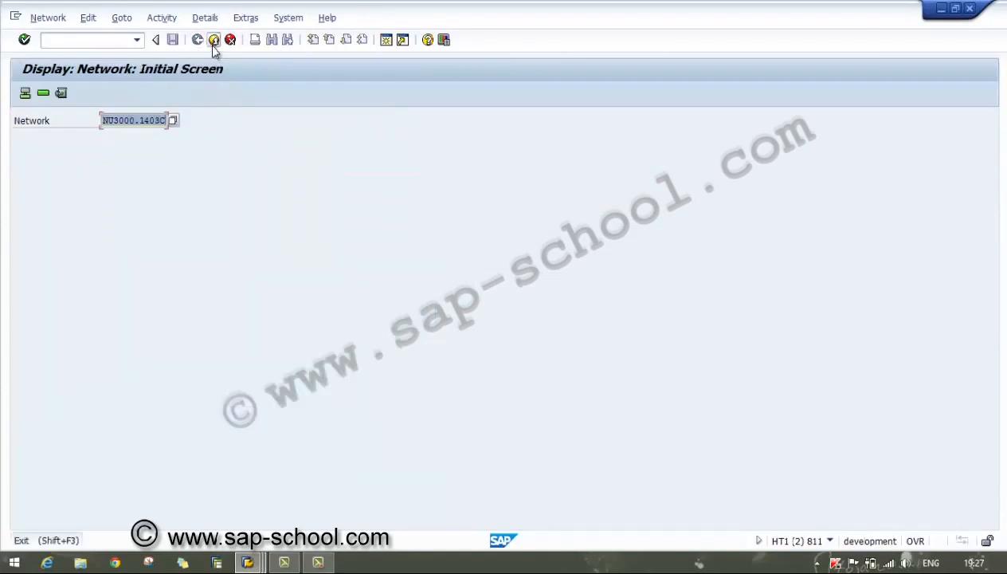
click(112, 364)
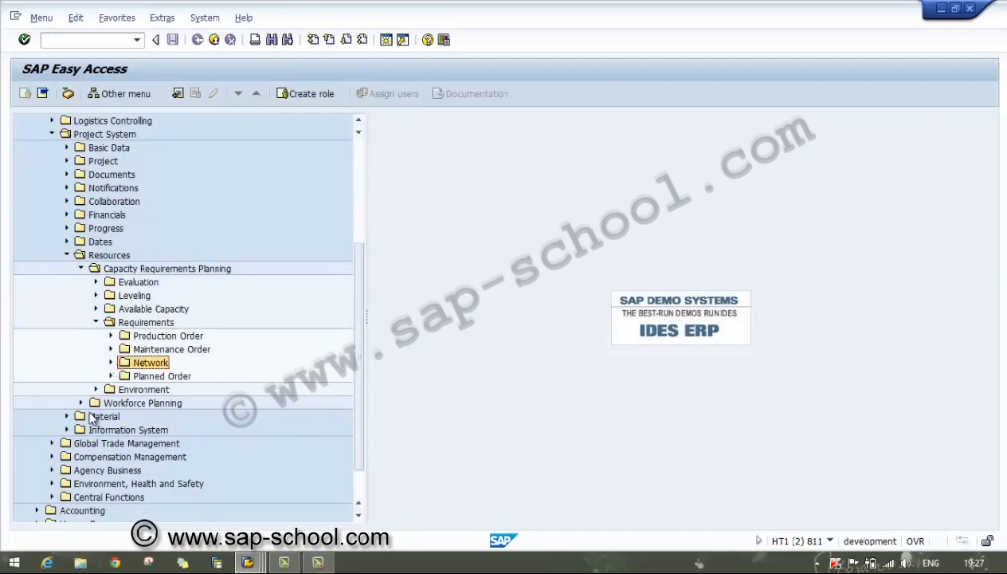
click(97, 322)
click(96, 283)
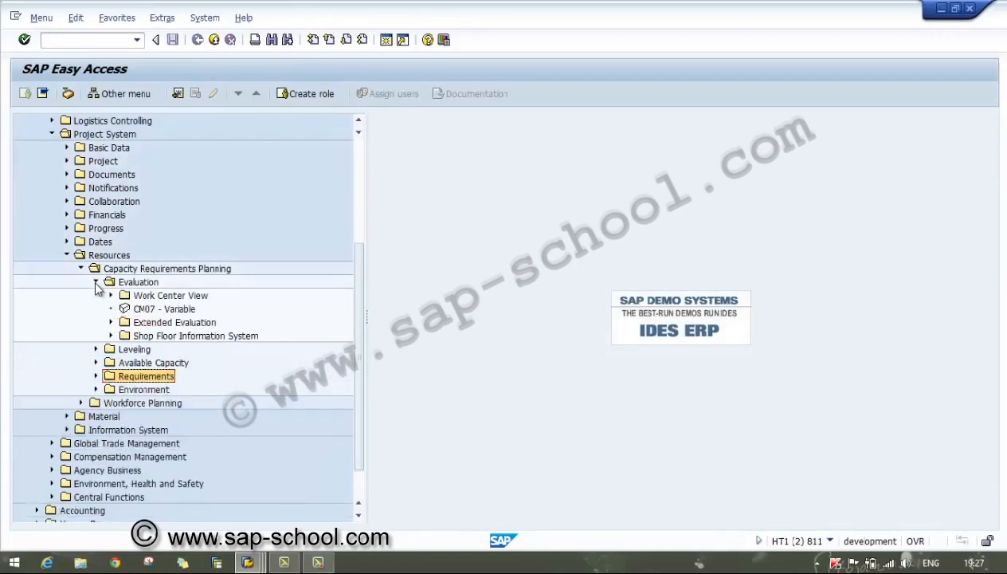
- Expand Extended Evaluation and open its first transaction to reach the capacity evaluation selection screen
click(111, 335)
click(111, 336)
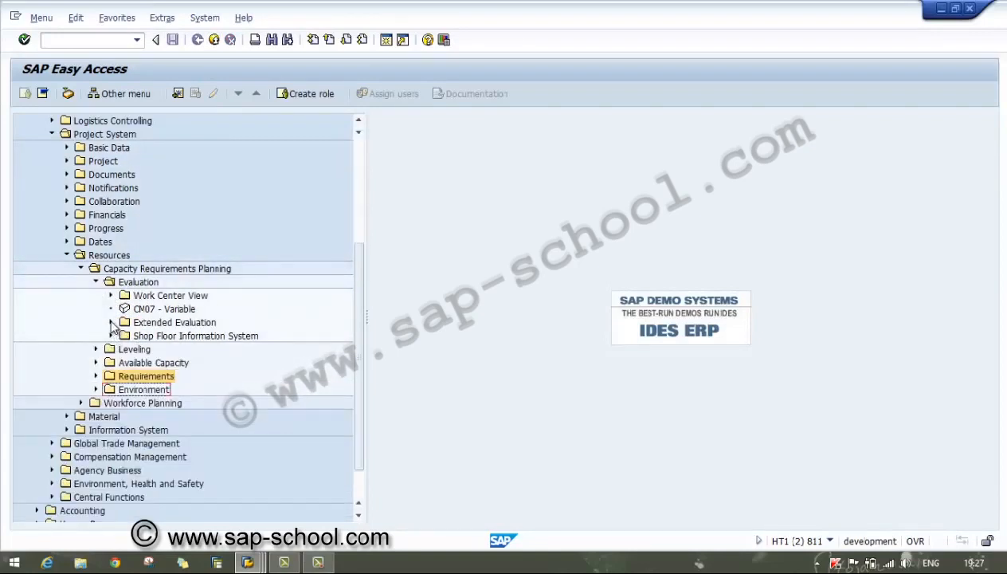
click(111, 321)
click(162, 336)
double_click(162, 336)
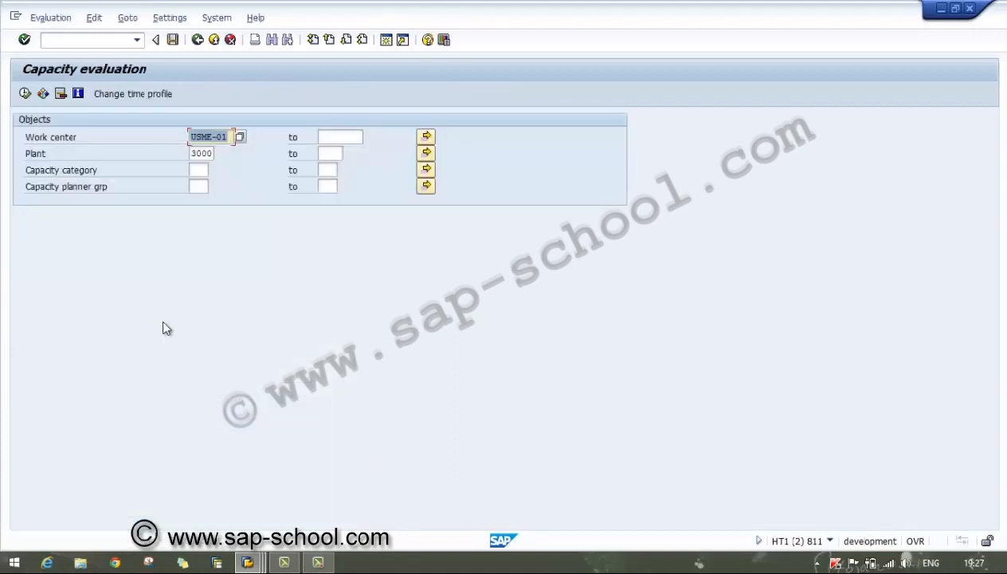
- Add USEL-01 alongside USME-01 to the multiple selection of work centers for the capacity evaluation
click(426, 136)
click(76, 212)
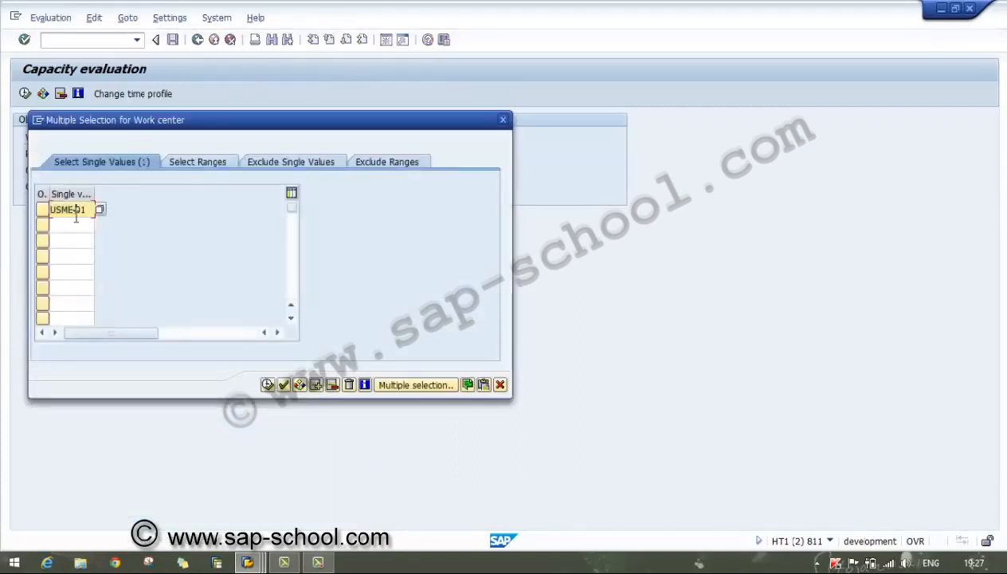
click(70, 229)
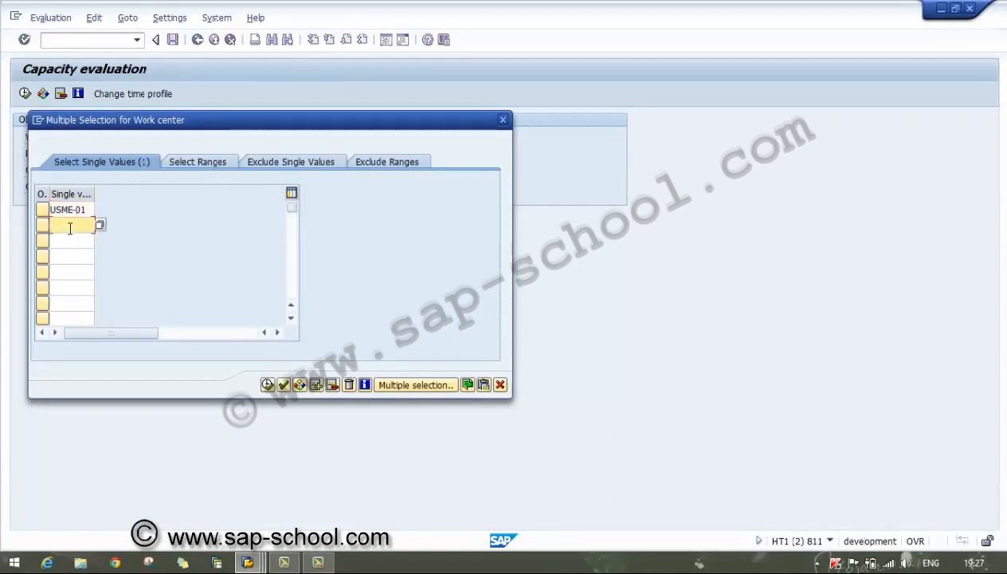
text(usel-01)
click(268, 385)
click(267, 385)
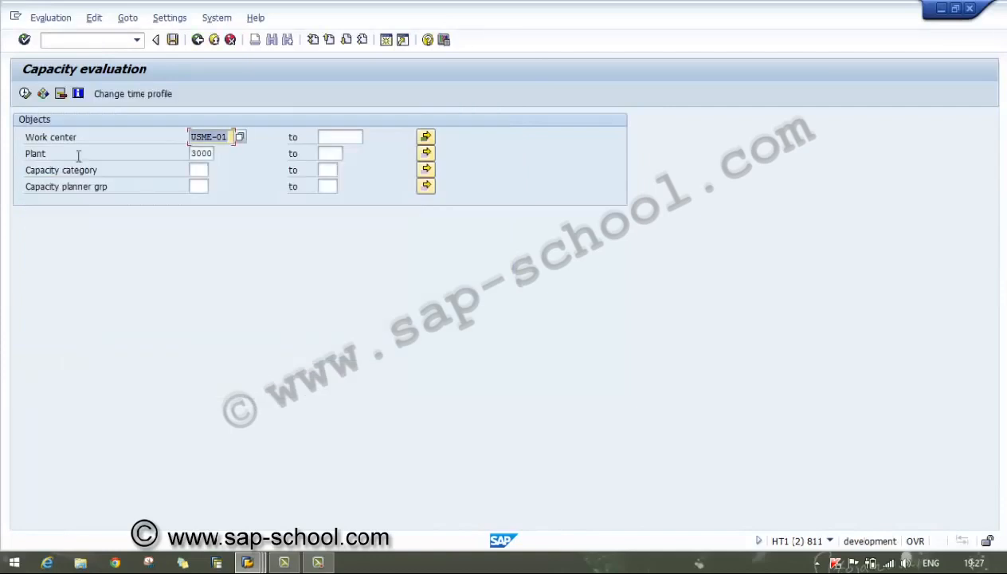
- Run the capacity evaluation for plant 3000 and review the standard overview of USEL-01 and USME-01
click(169, 18)
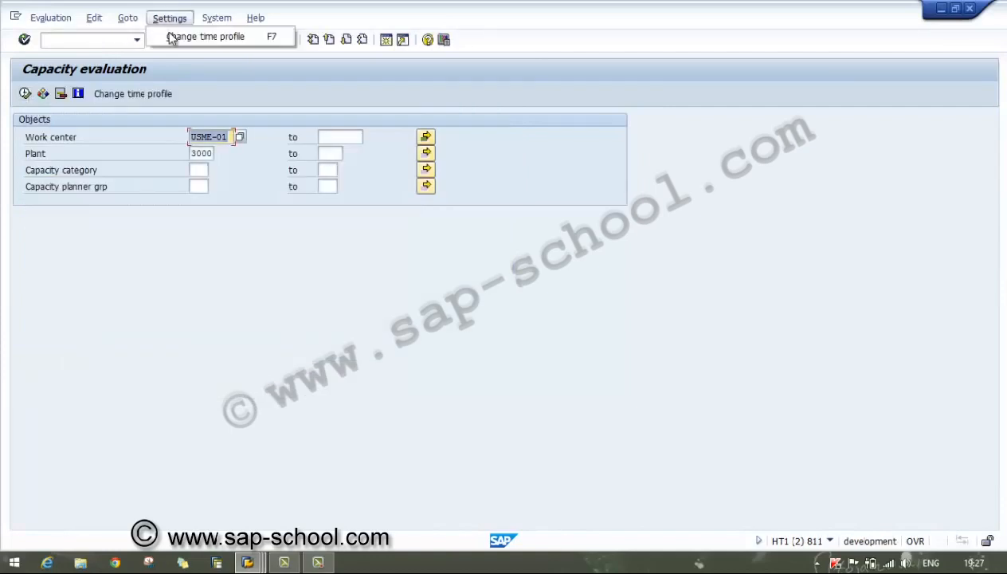
mouse_move(132, 24)
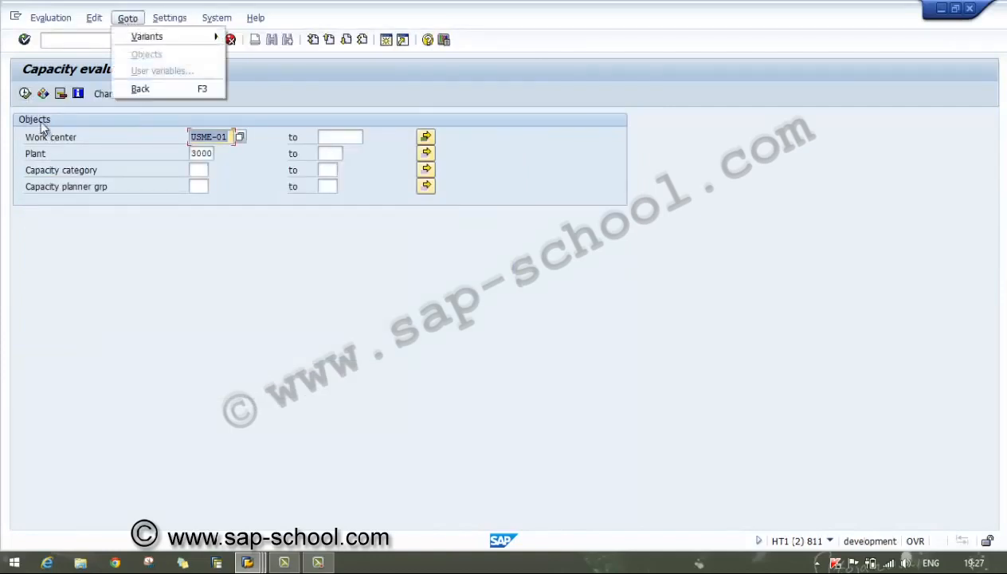
click(28, 96)
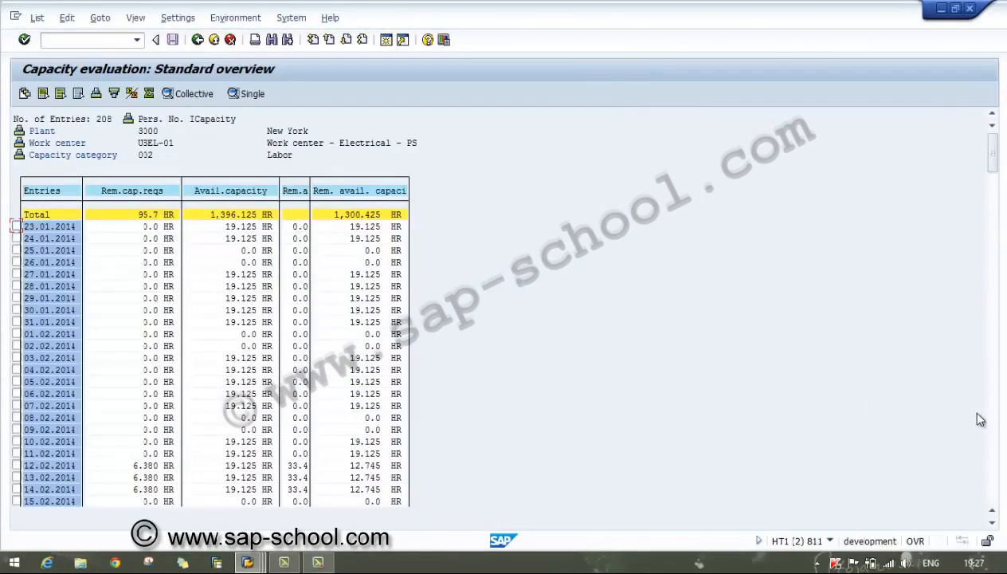
scroll(997, 441, down, 15)
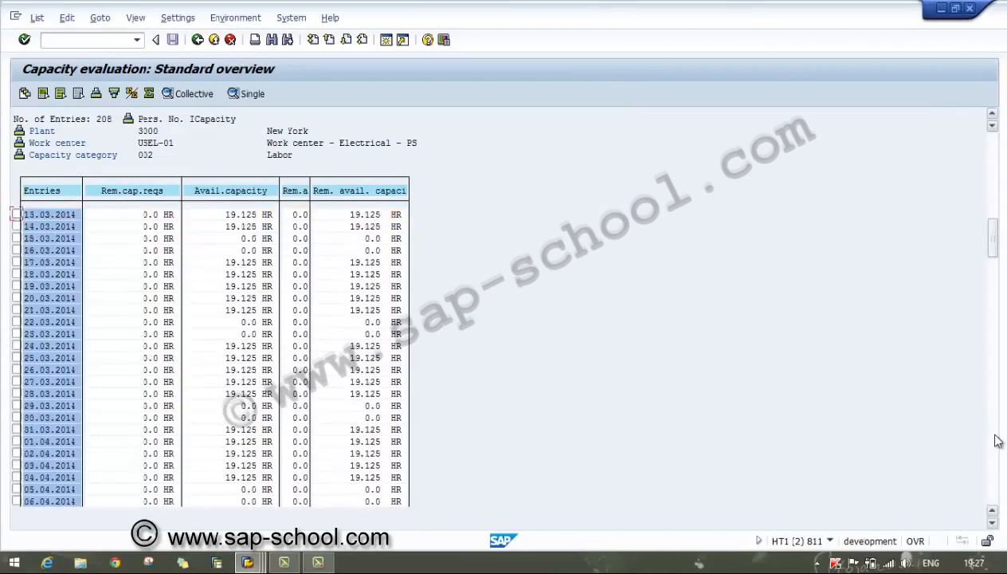
scroll(998, 440, down, 15)
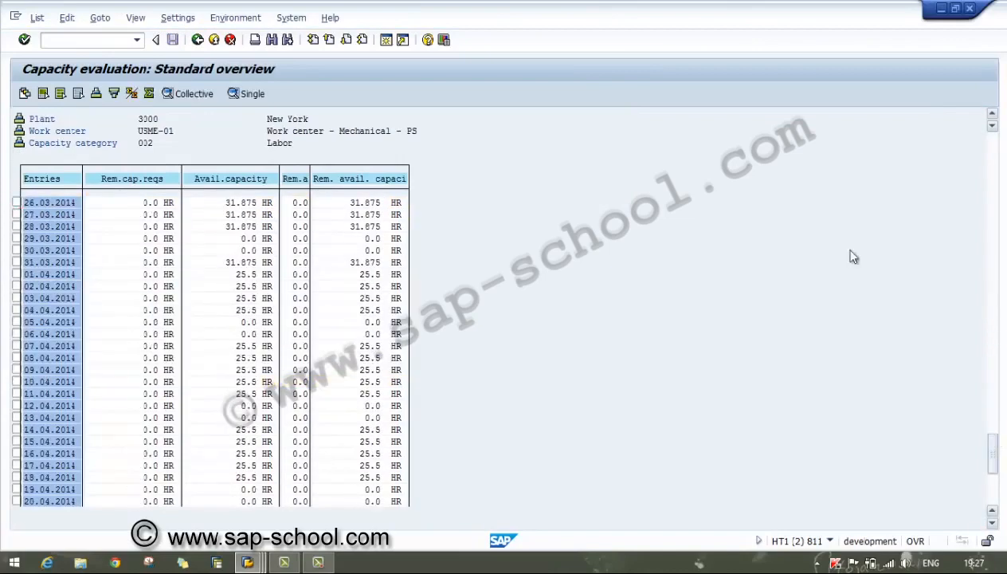
- Exit the current capacity evaluation and reopen the CM50 work center view of the extended evaluation
click(198, 40)
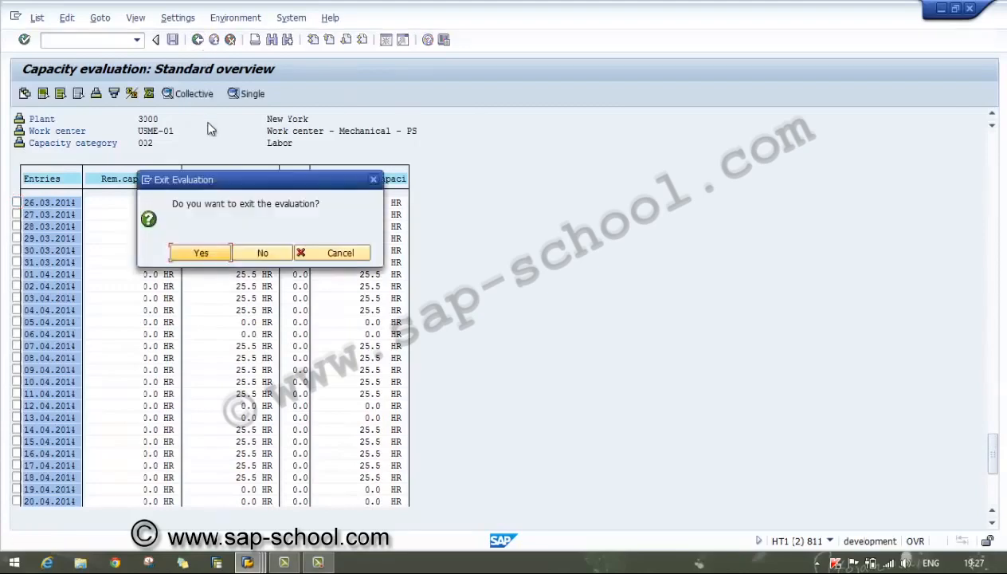
click(214, 254)
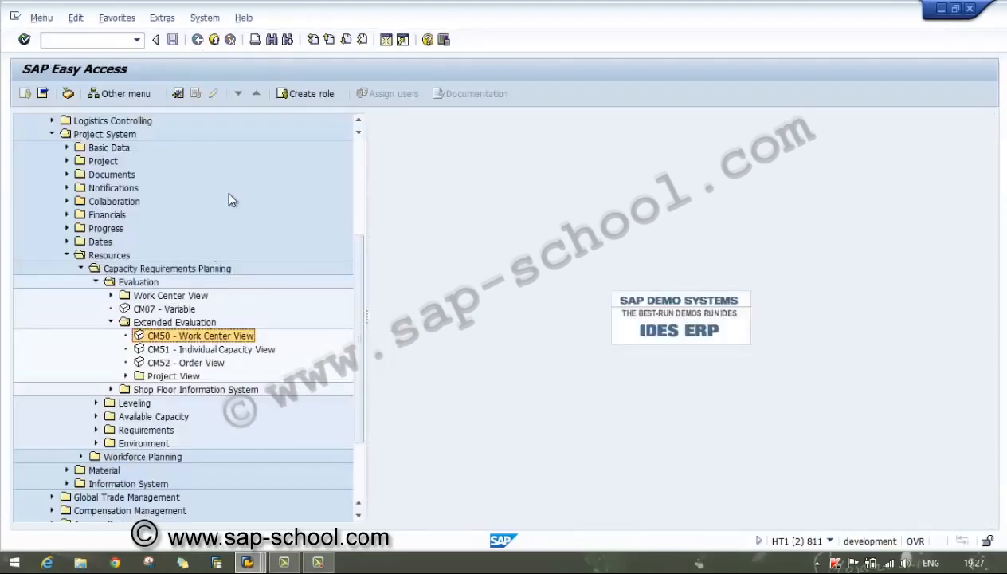
double_click(192, 336)
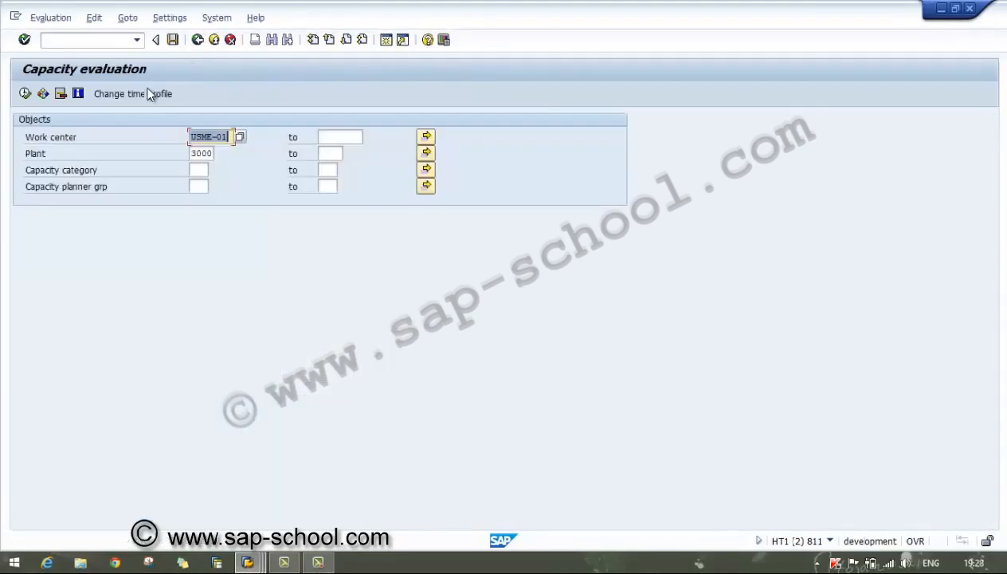
- Change the evaluation's time profile to SAPPS_Z000, refresh its period settings and accept them
click(150, 94)
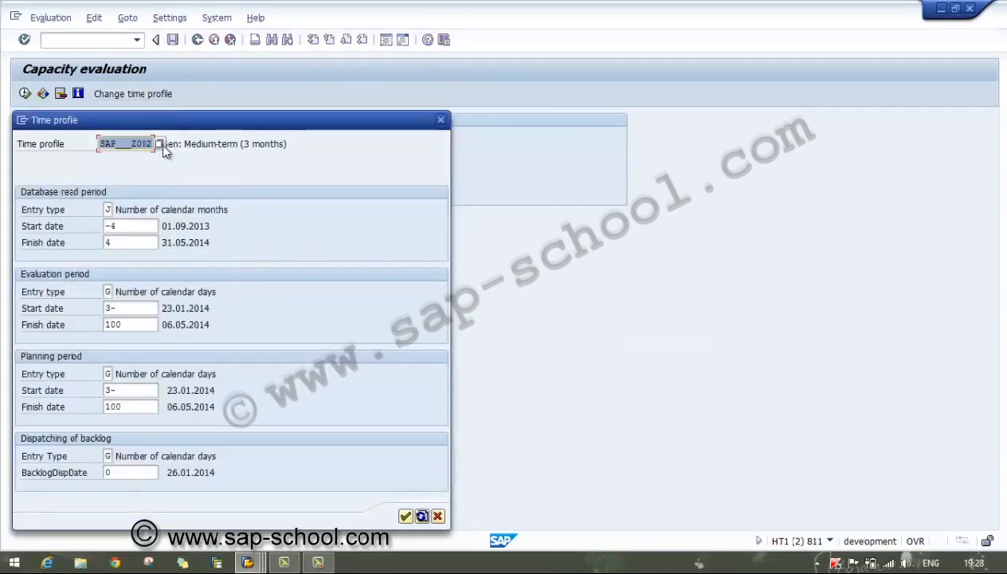
click(162, 145)
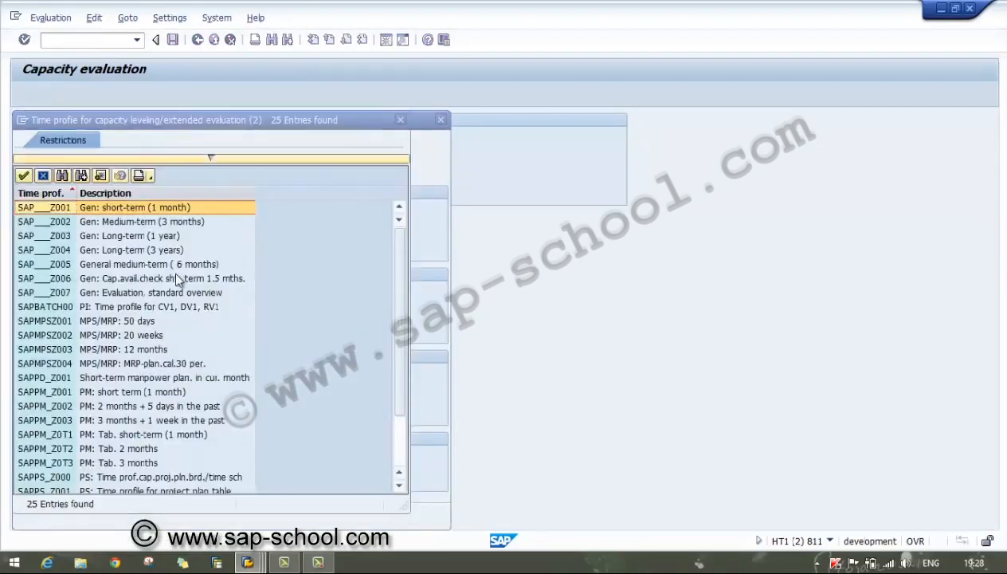
click(398, 450)
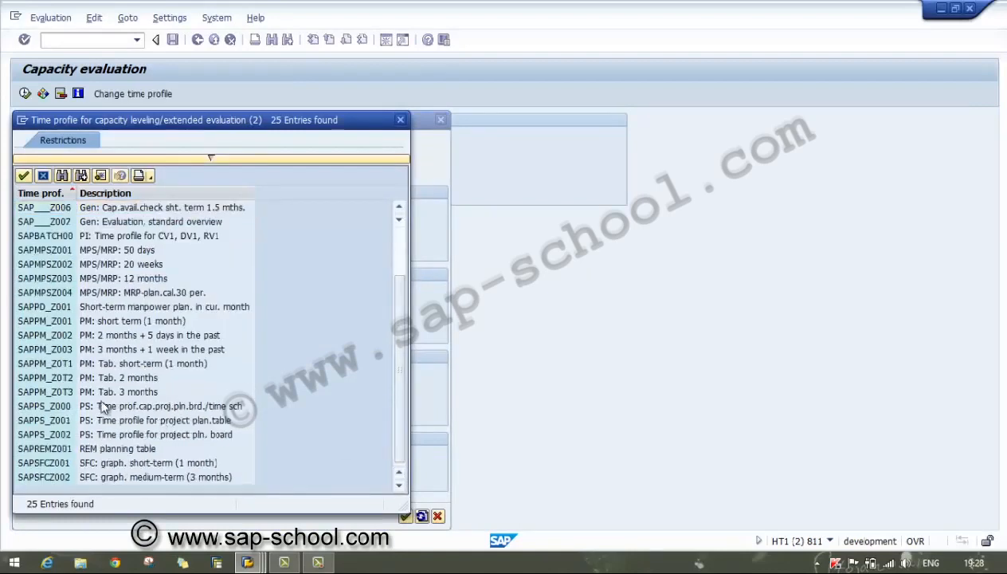
click(102, 407)
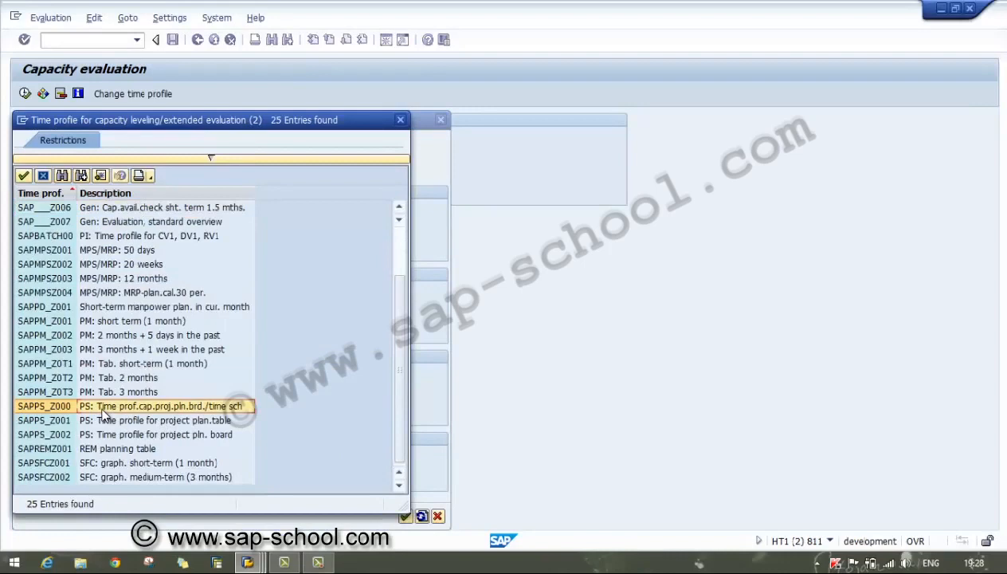
double_click(102, 409)
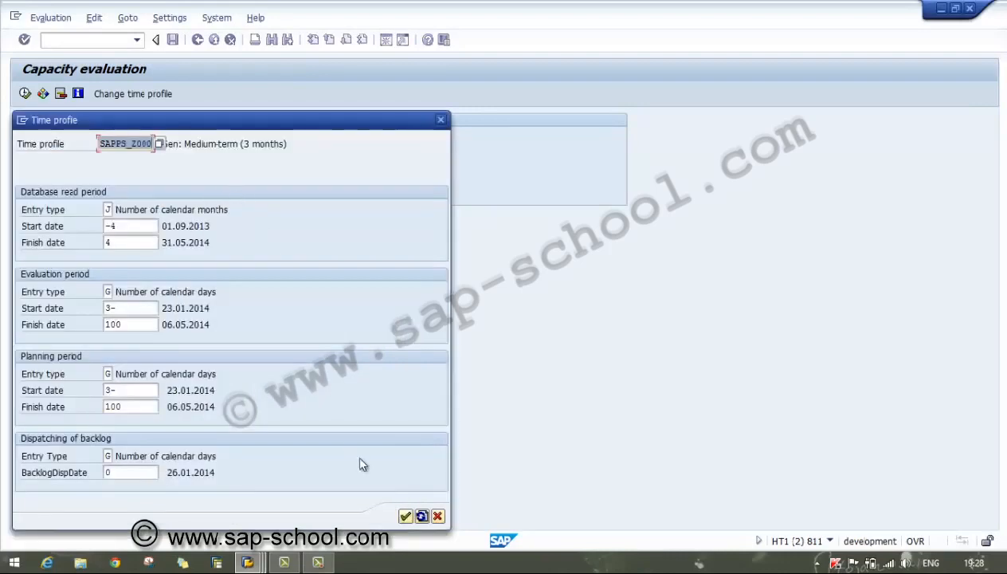
click(422, 516)
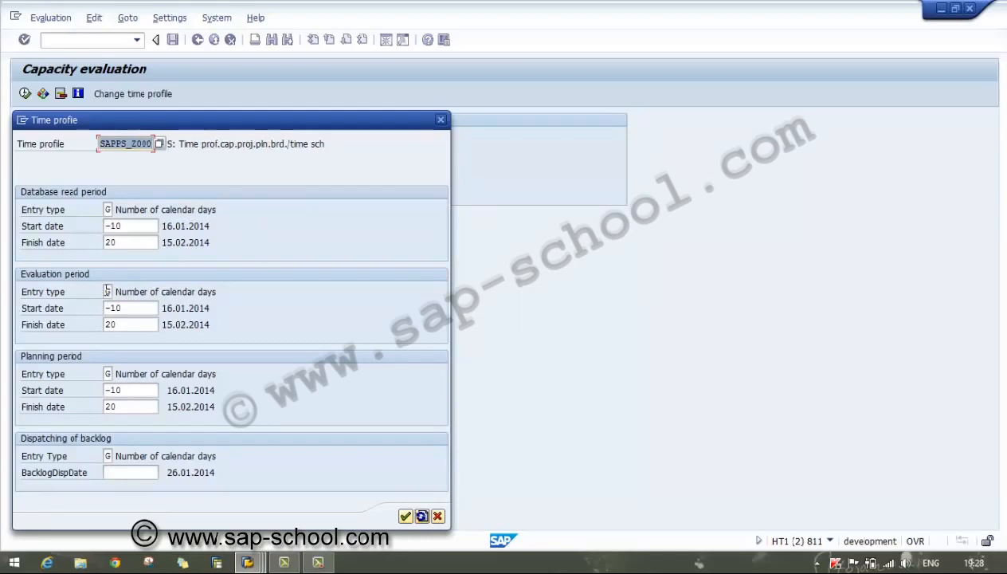
click(404, 516)
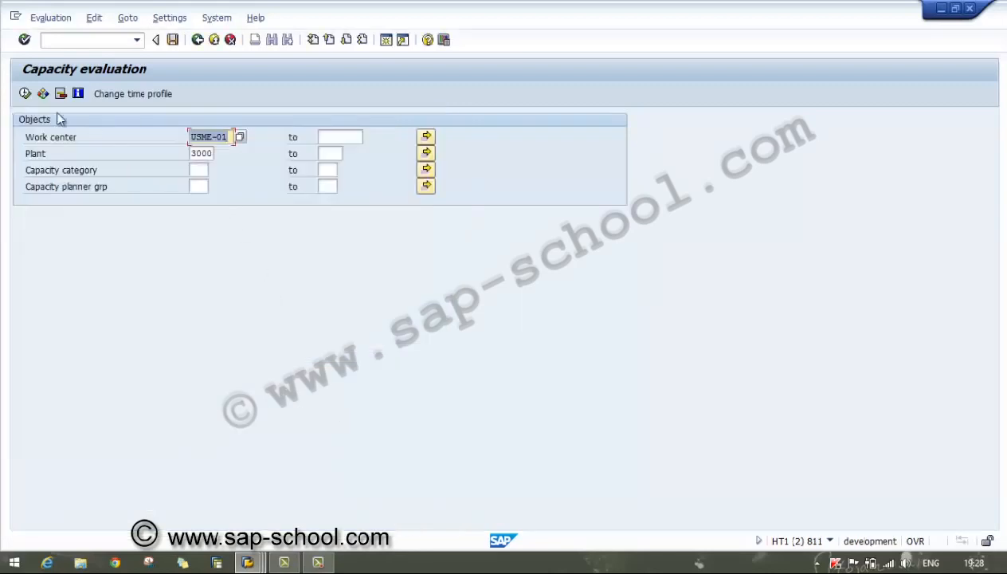
- Run the capacity evaluation for USME-01 in plant 3000, review the standard overview, and exit the evaluation
click(25, 94)
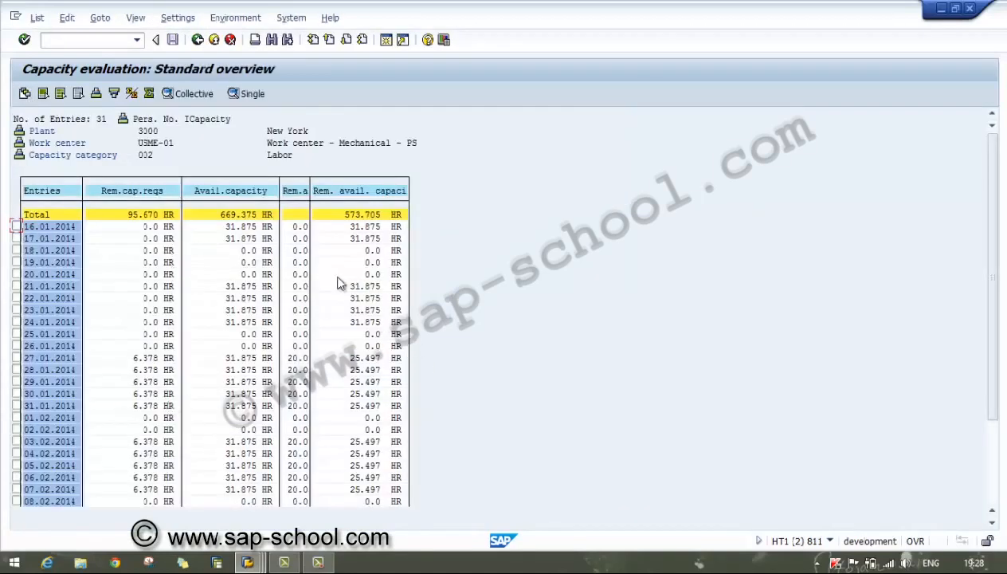
click(198, 39)
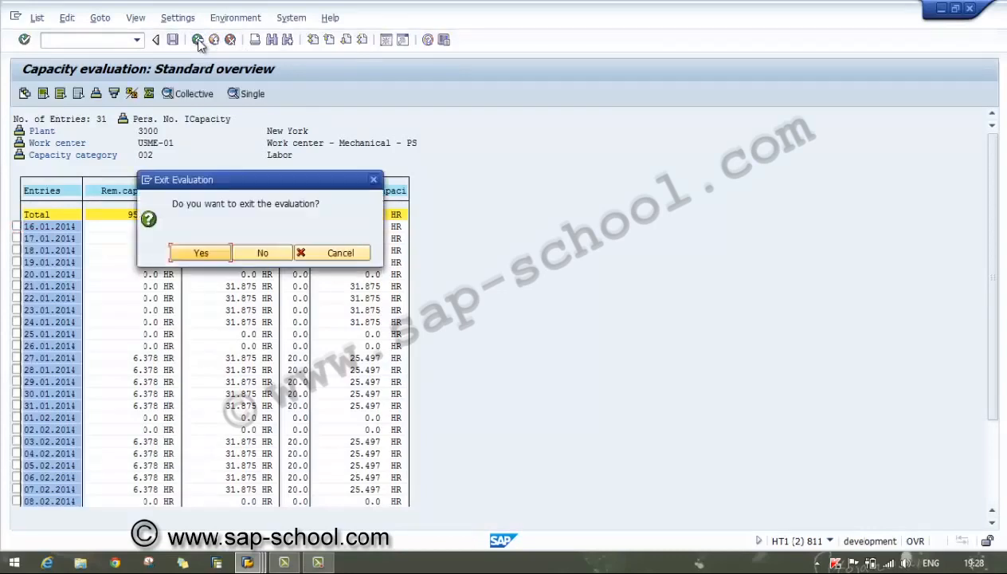
click(201, 253)
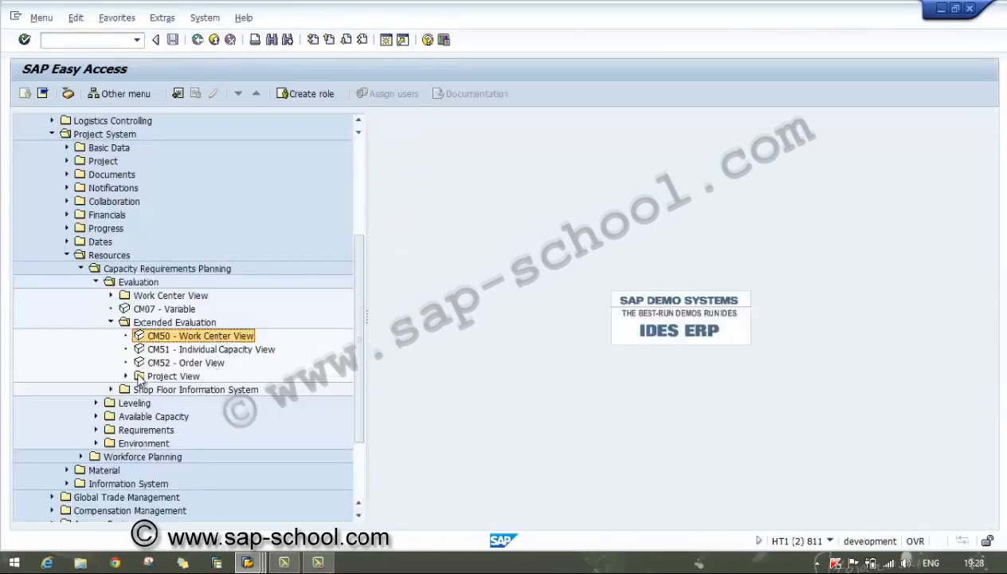
- Collapse the Evaluation folder and look over the Evaluation, Leveling and Requirements folders under Capacity Requirements Planning
click(171, 363)
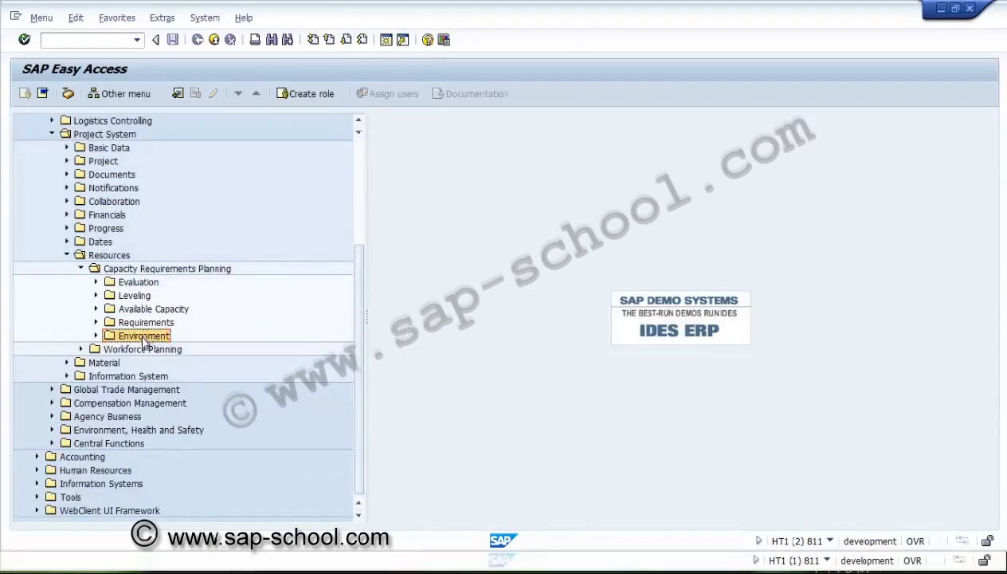
click(133, 284)
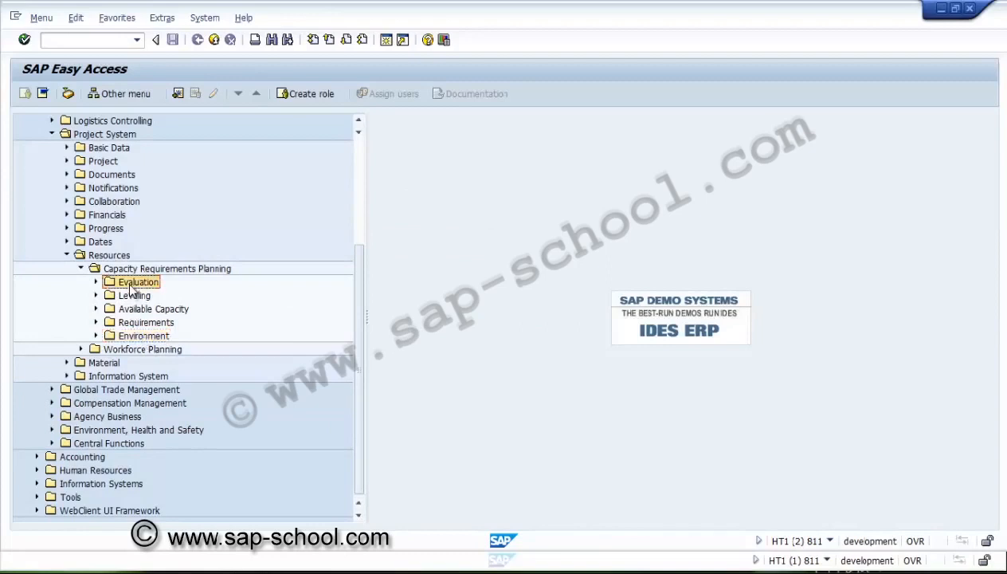
click(132, 297)
click(156, 325)
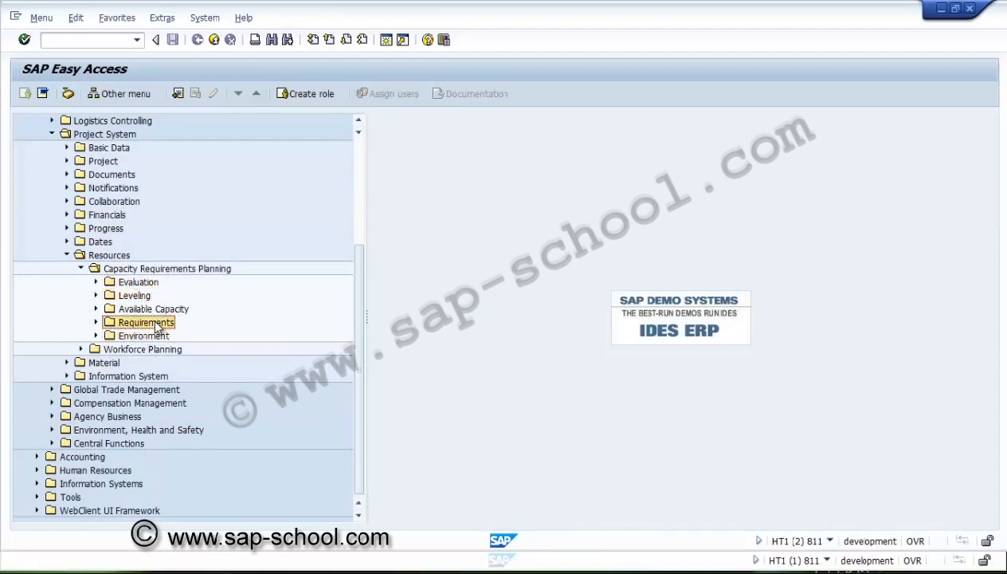